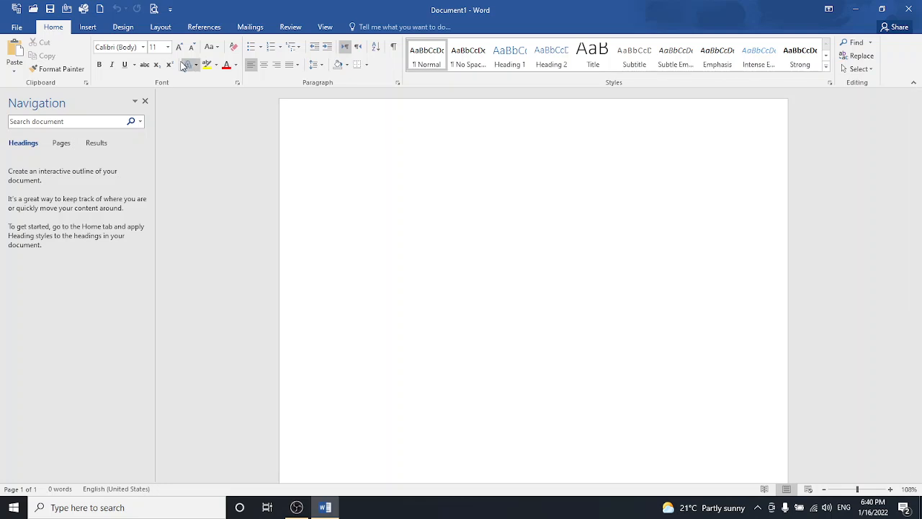
- Insert the built-in Grid cover page at the start of the blank document
left_click(89, 28)
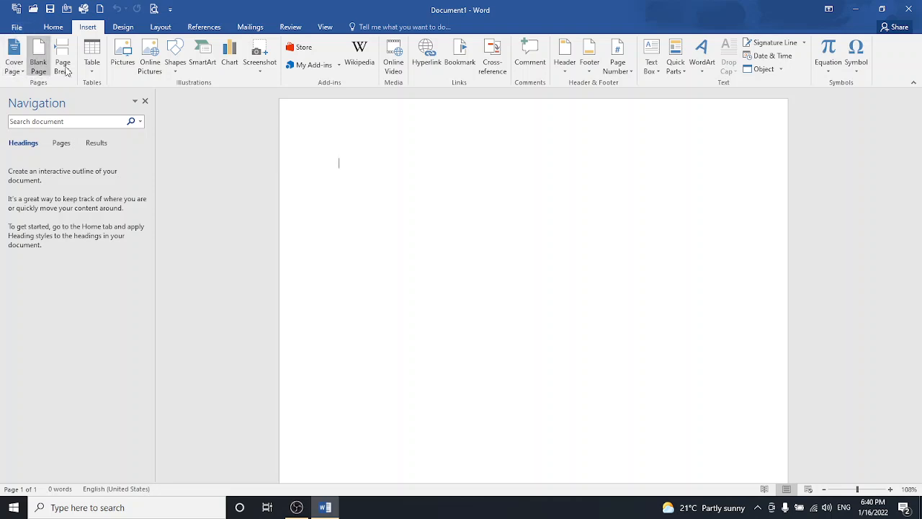
left_click(8, 69)
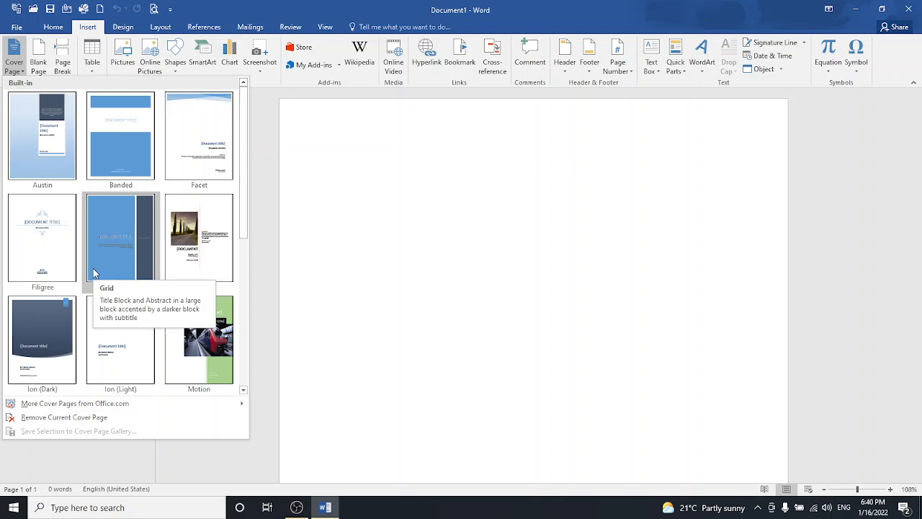
left_click(120, 230)
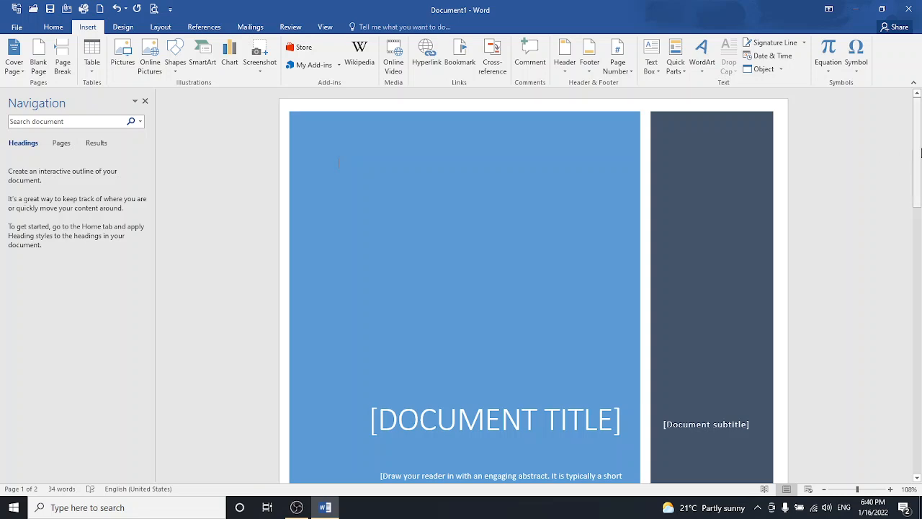
- Type 'MS OFFICE' into the cover page's document title placeholder, correcting the typo
mouse_move(920, 151)
left_mouse_down()
mouse_move(917, 211)
mouse_move(911, 144)
mouse_move(915, 256)
mouse_move(914, 144)
left_mouse_up()
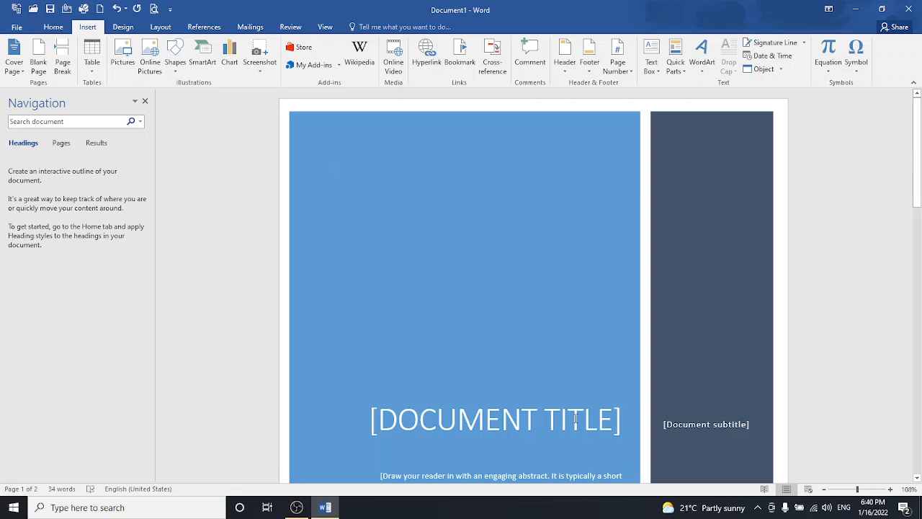
left_click(569, 423)
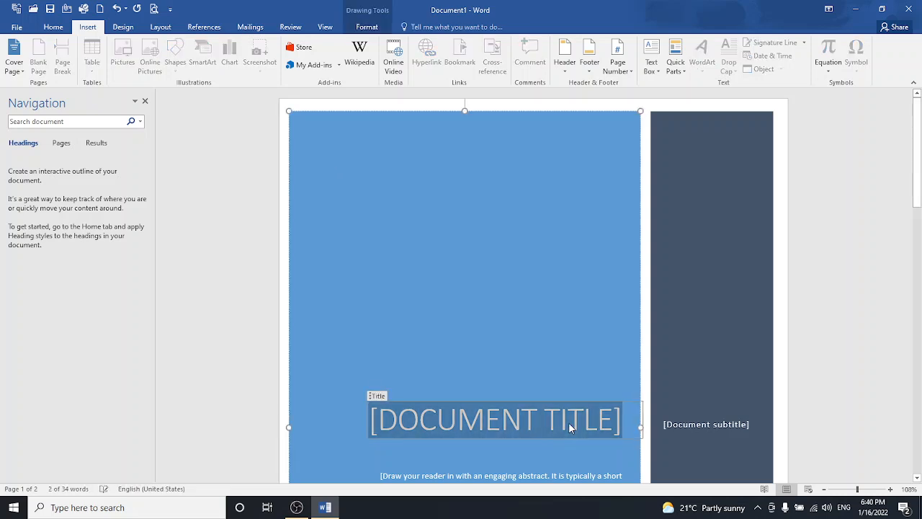
type("MS")
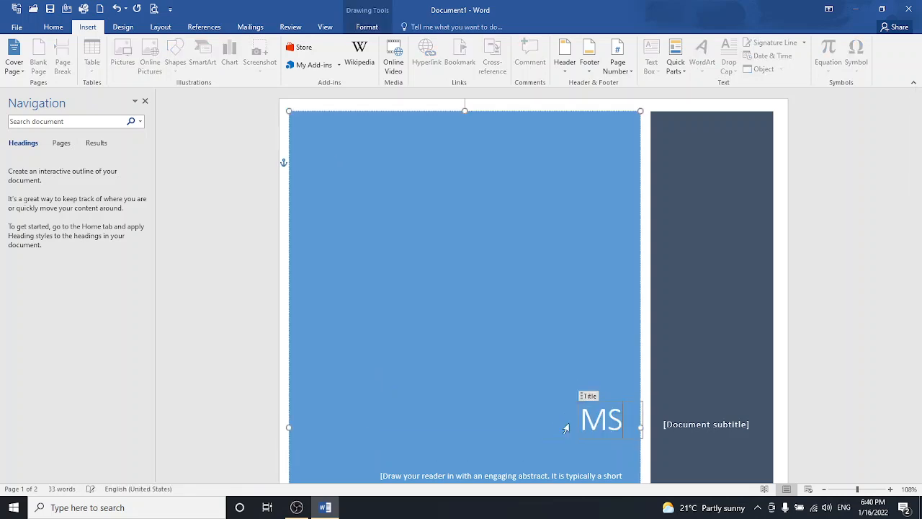
type(" OFFUC")
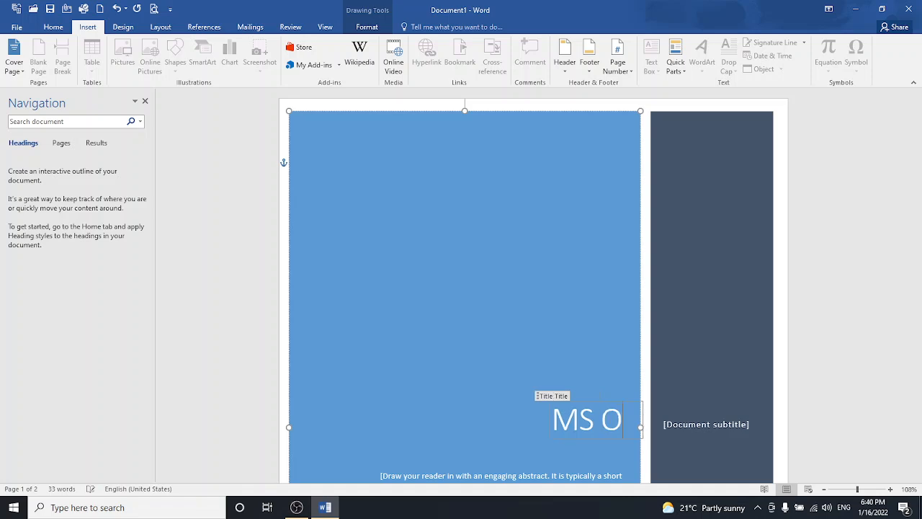
key("BackSpace")
key("BackSpace")
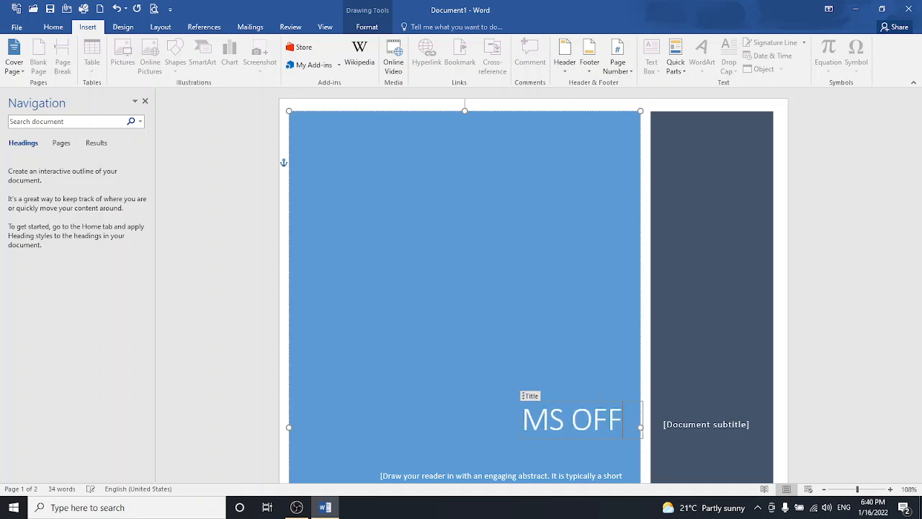
type("ICE")
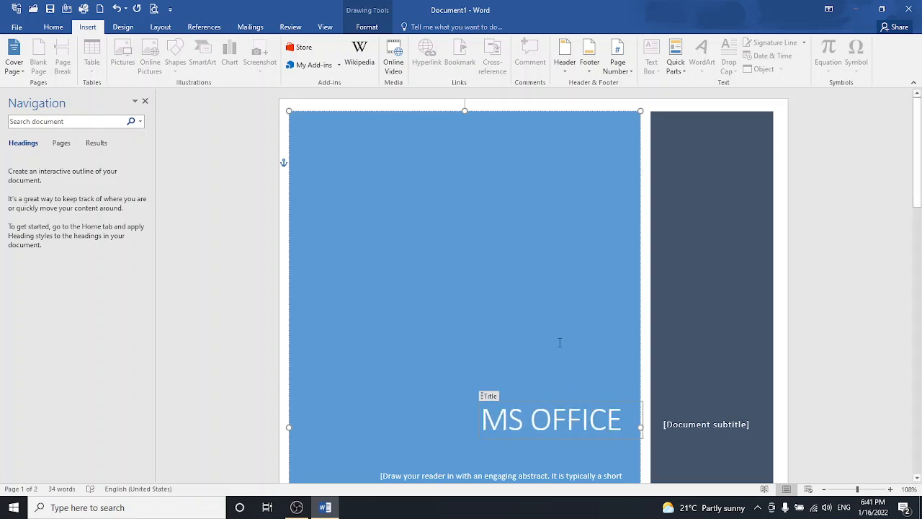
- Enter 'word' as the subtitle and raise its font size from 11 to 36 pt
left_click(681, 423)
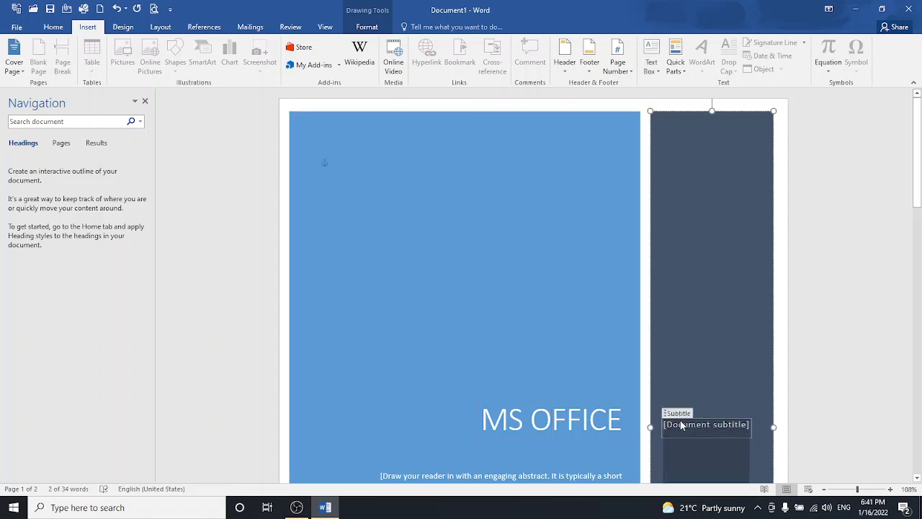
type("word")
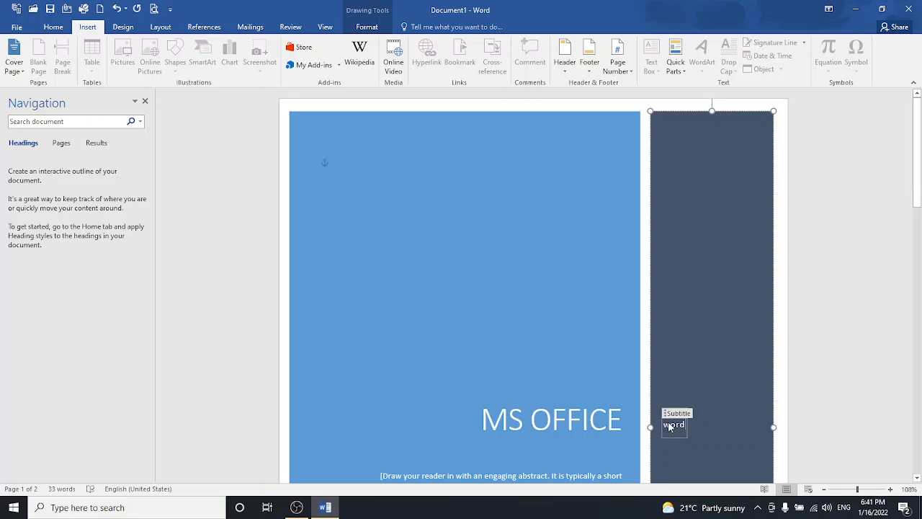
left_click_drag(665, 425, 689, 476)
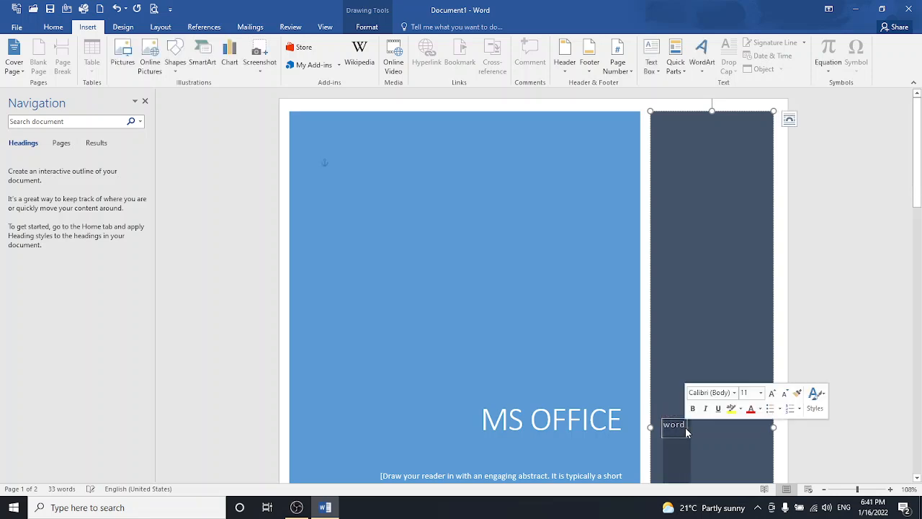
left_click(770, 393)
left_click(771, 393)
left_click(771, 393)
left_click(770, 394)
left_click(771, 393)
left_click(771, 393)
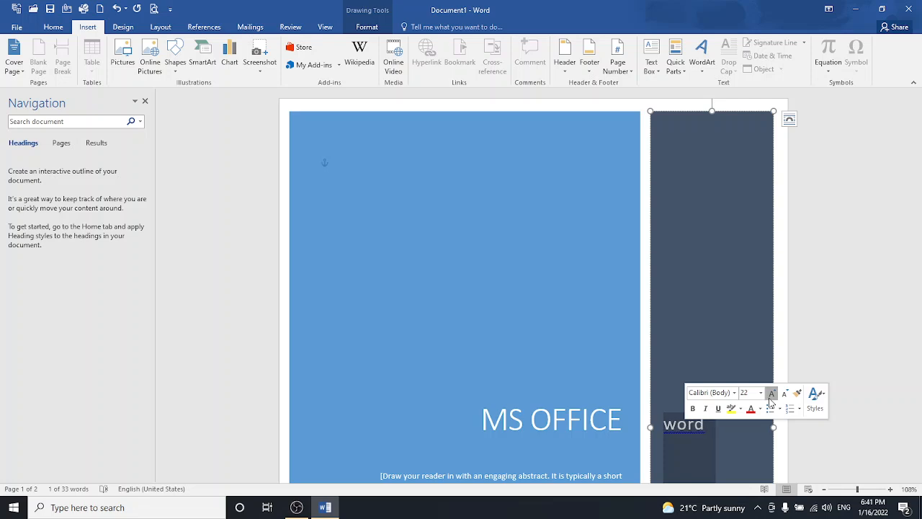
left_click(770, 393)
left_click(770, 393)
left_click(771, 393)
left_click(771, 393)
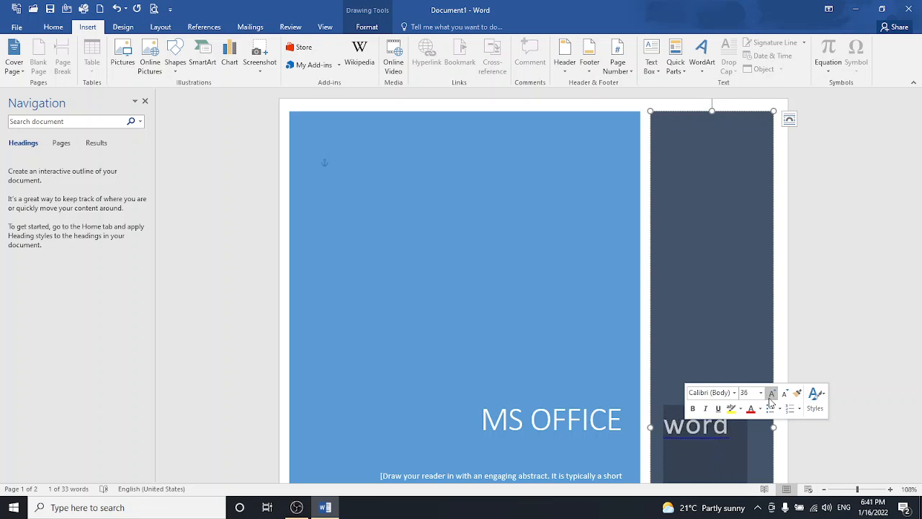
left_click(770, 393)
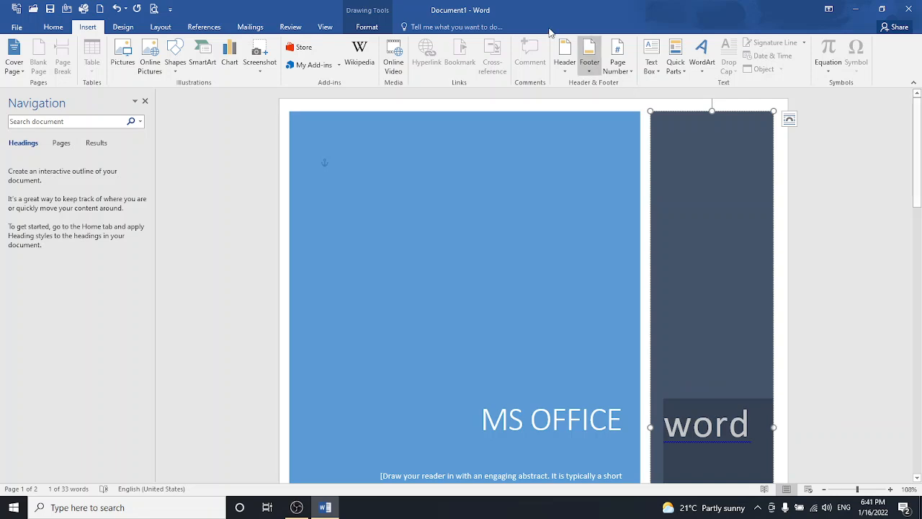
- Rotate the 'word' subtitle text 90° so it runs vertically down the side panel
left_click(367, 29)
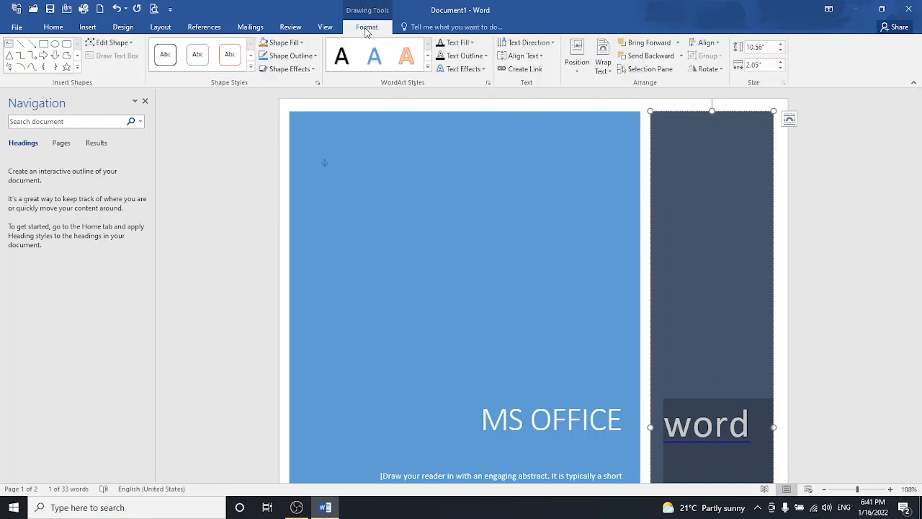
left_click(526, 42)
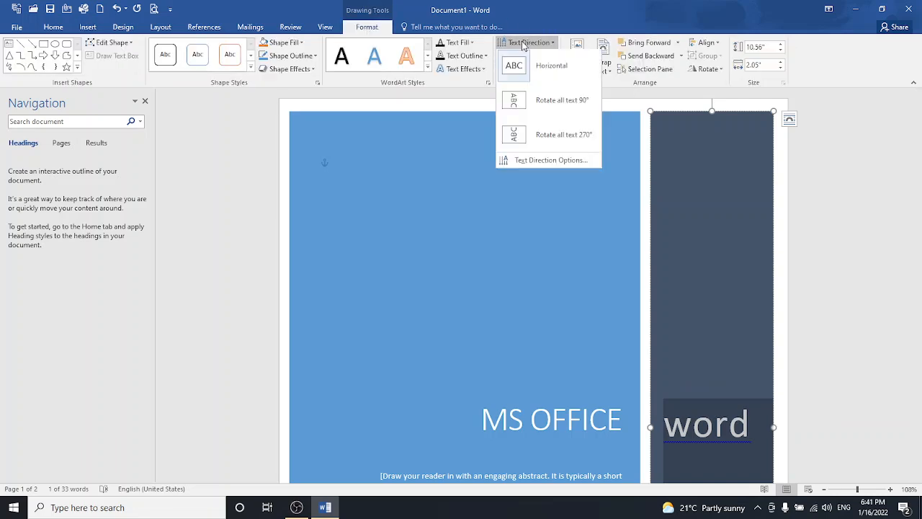
left_click(534, 105)
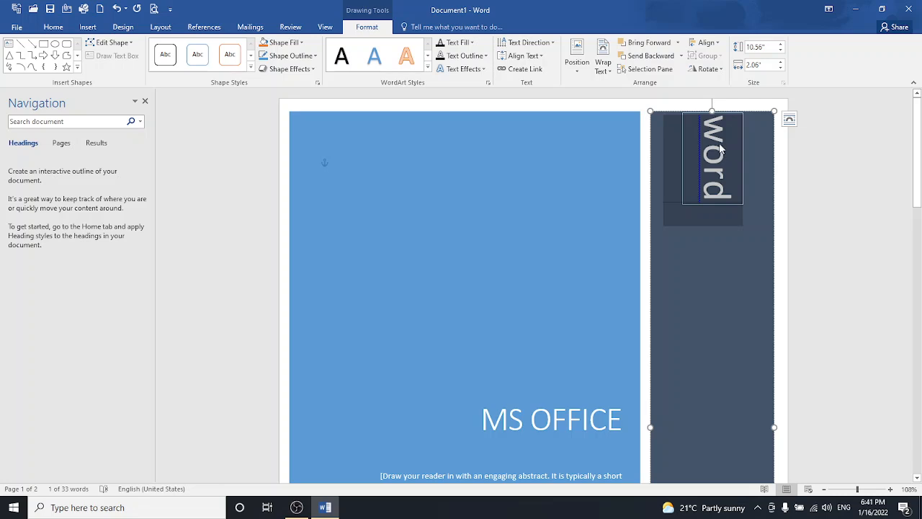
left_click_drag(720, 149, 735, 156)
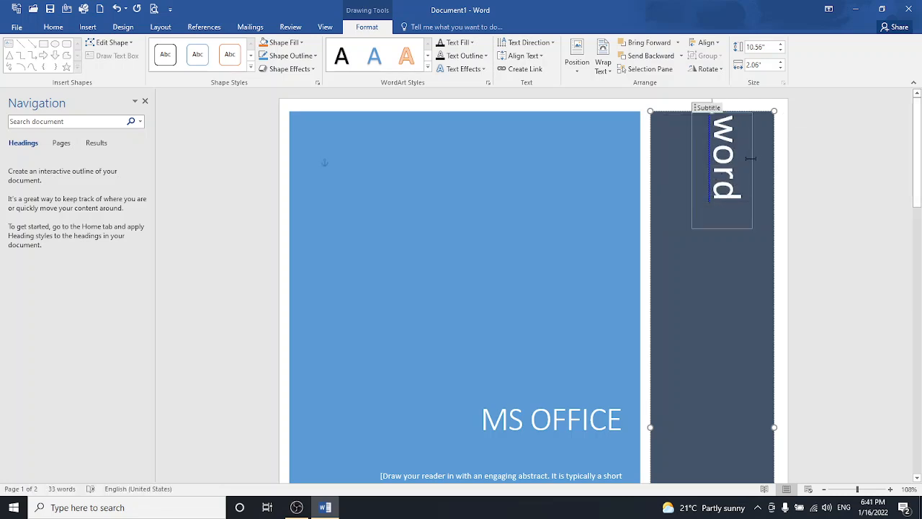
- Centre the vertical 'word' text within its text box
left_click_drag(722, 121, 730, 205)
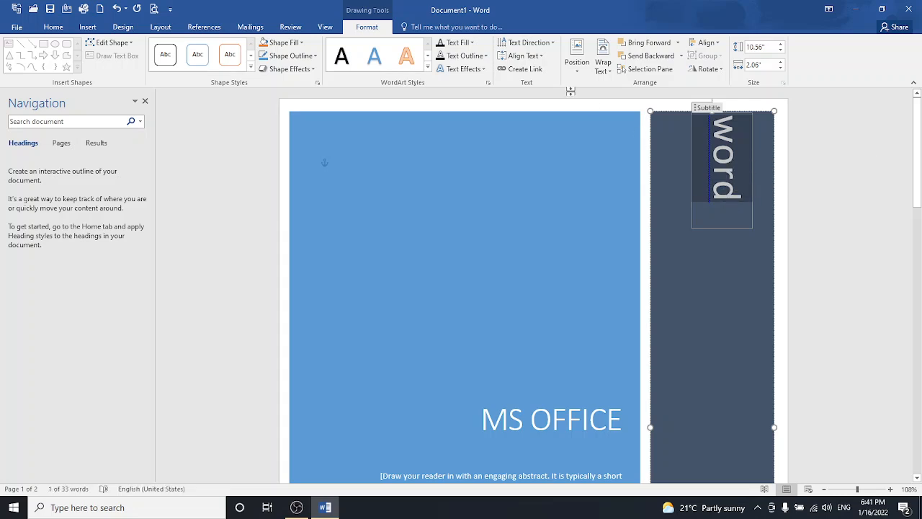
left_click(541, 58)
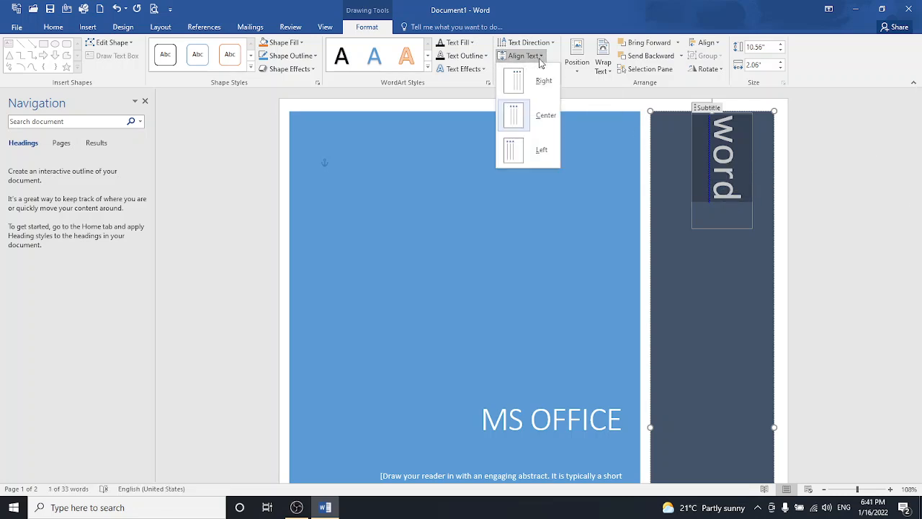
left_click(532, 123)
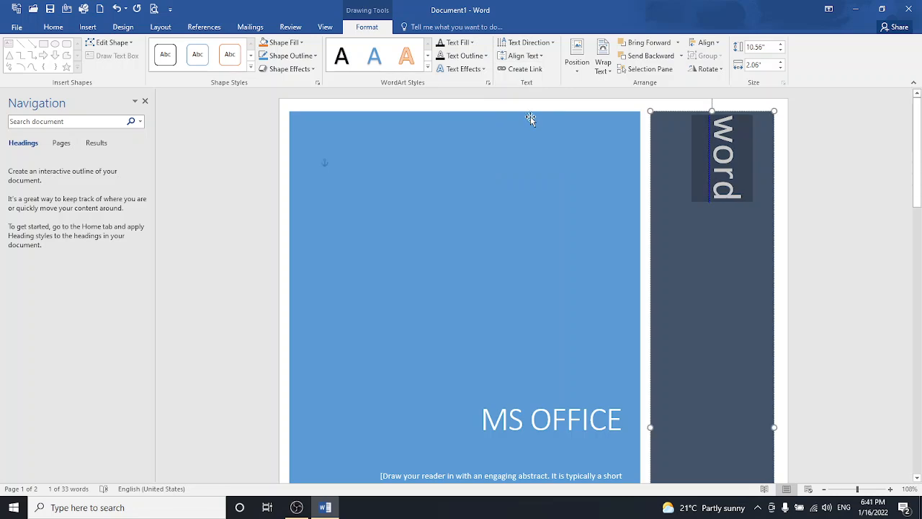
left_click(521, 56)
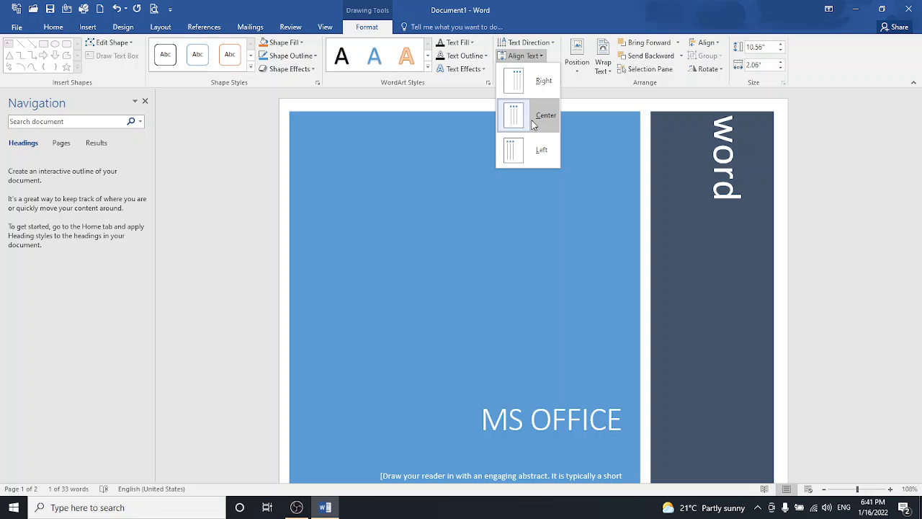
left_click(533, 125)
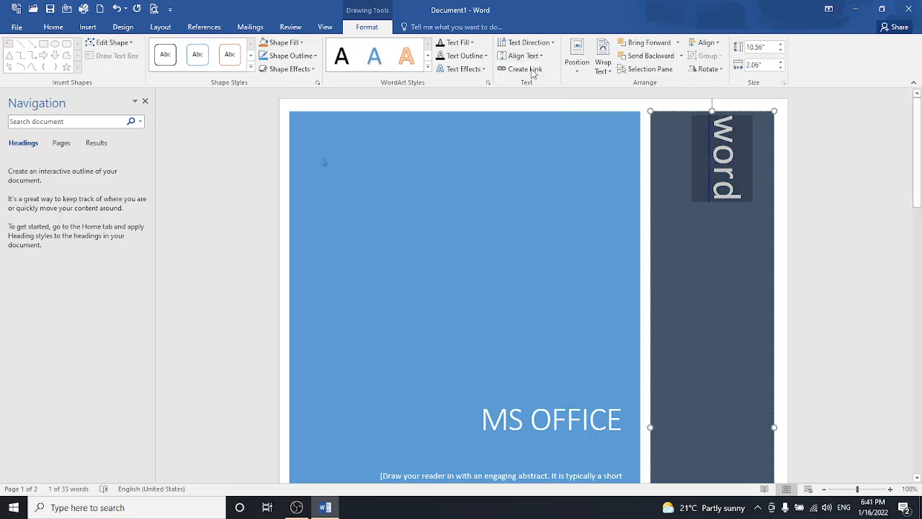
- Reset the subtitle to horizontal, then rotate it 270° to read bottom-to-top
left_click(532, 44)
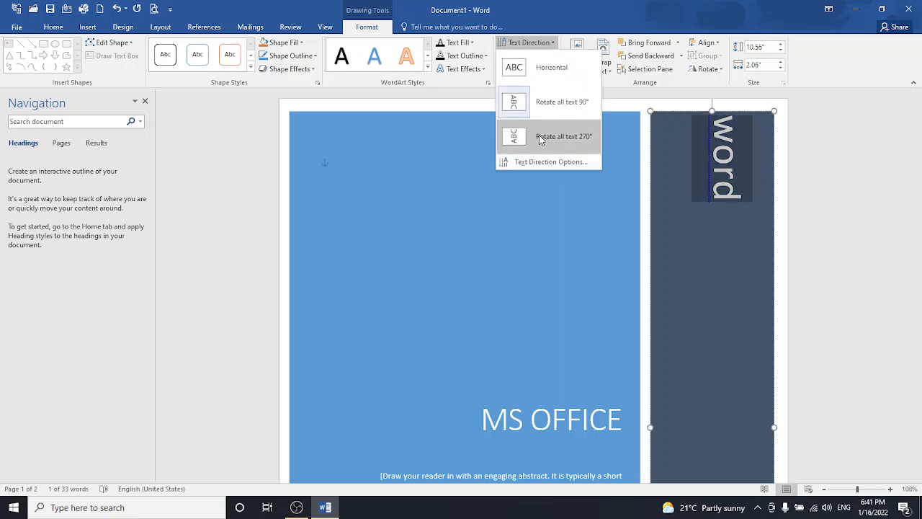
left_click(535, 67)
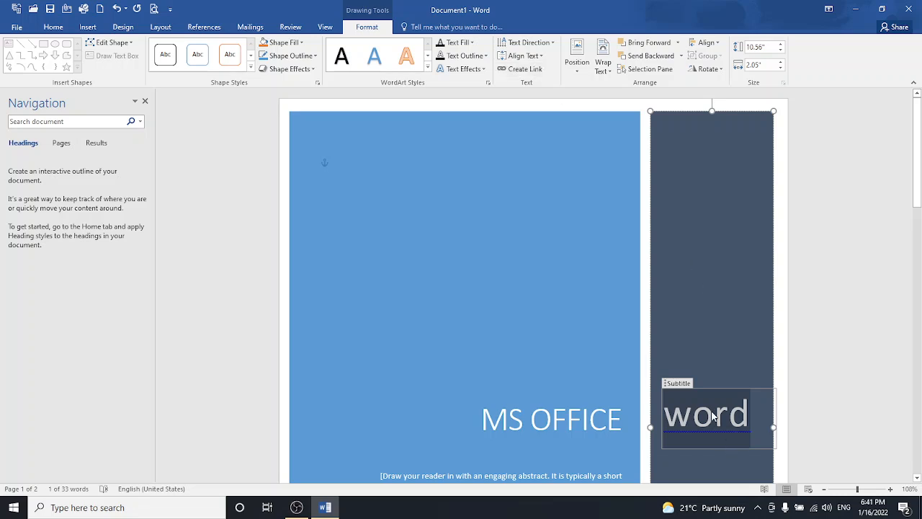
left_click(543, 44)
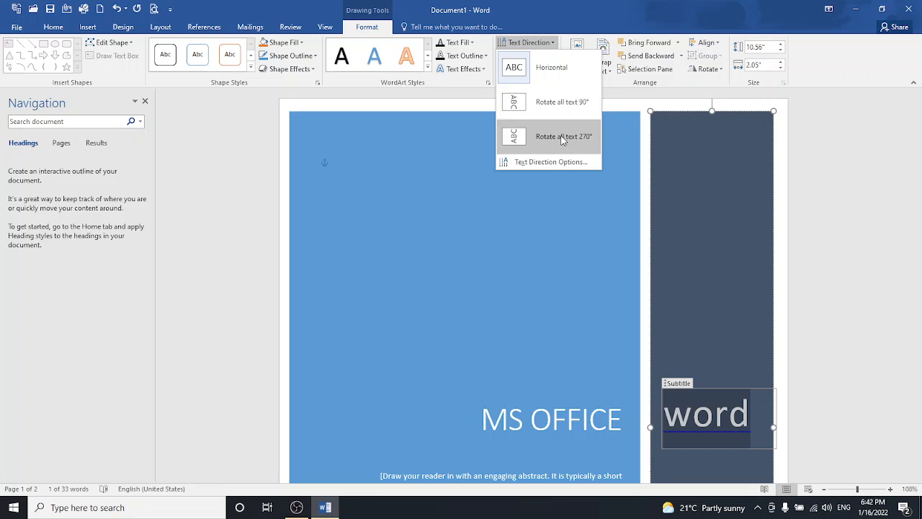
left_click(560, 136)
left_click_drag(917, 176, 917, 196)
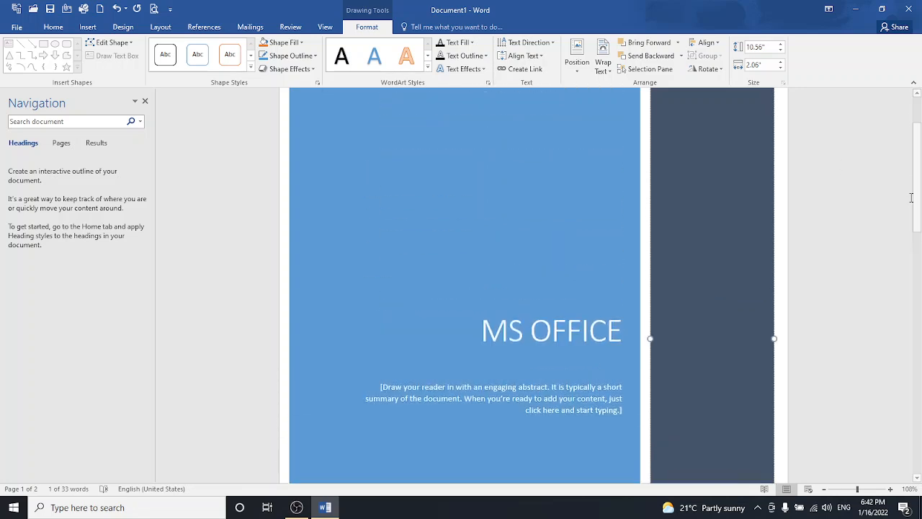
- Make 'word' horizontal again and align it to the middle of the dark side panel
left_click(525, 42)
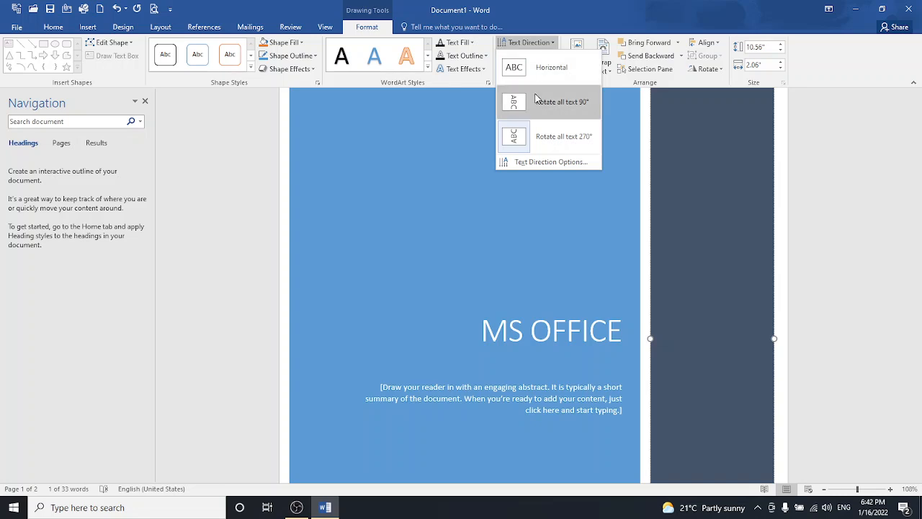
left_click(529, 73)
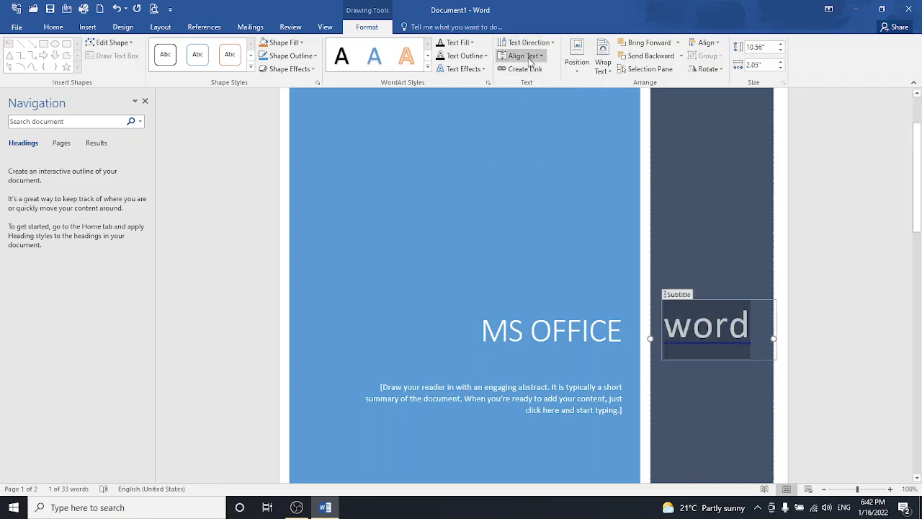
left_click(529, 56)
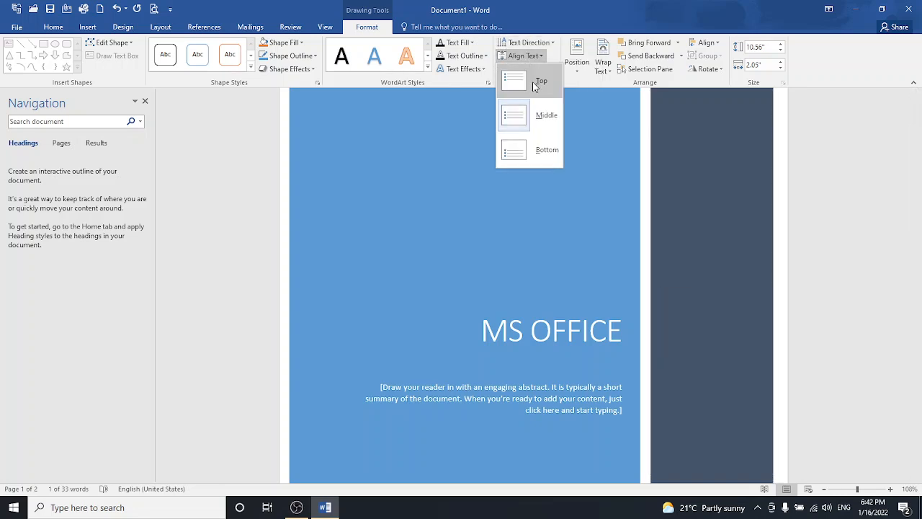
left_click(539, 81)
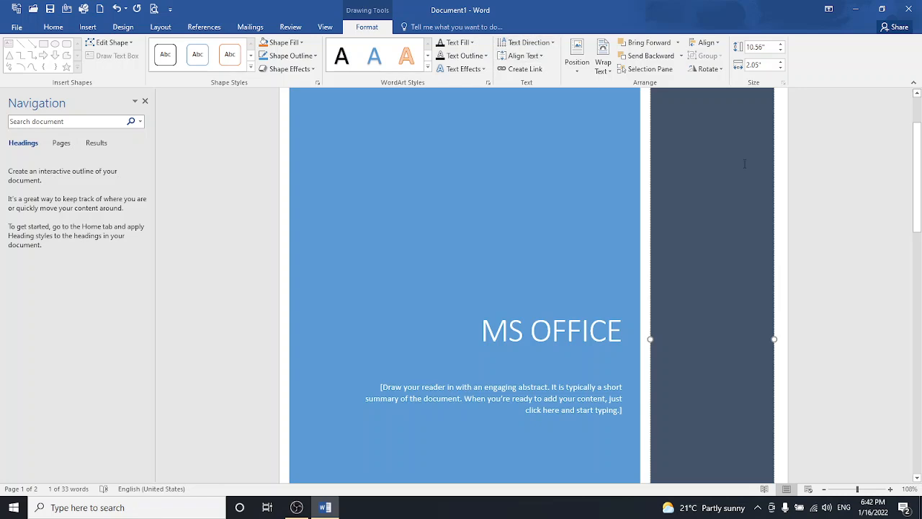
left_click(843, 489)
scroll(860, 324, "up", 3)
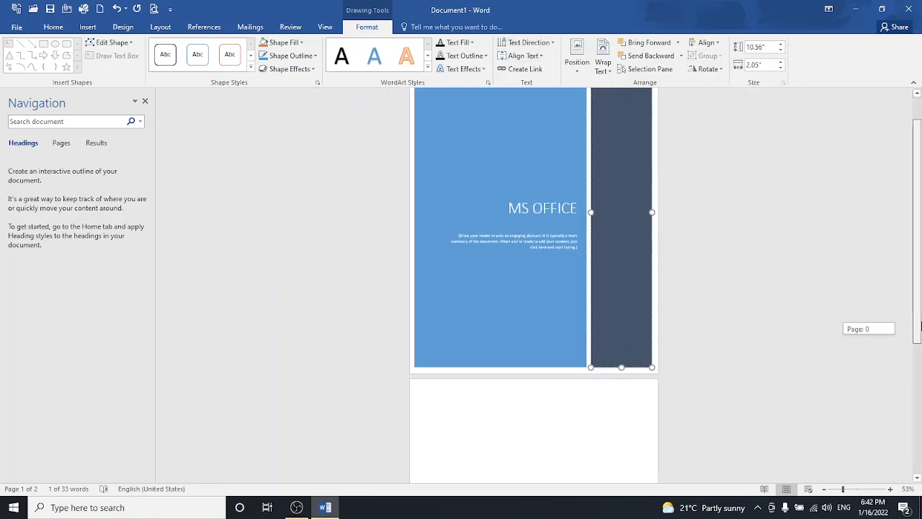
left_click(524, 55)
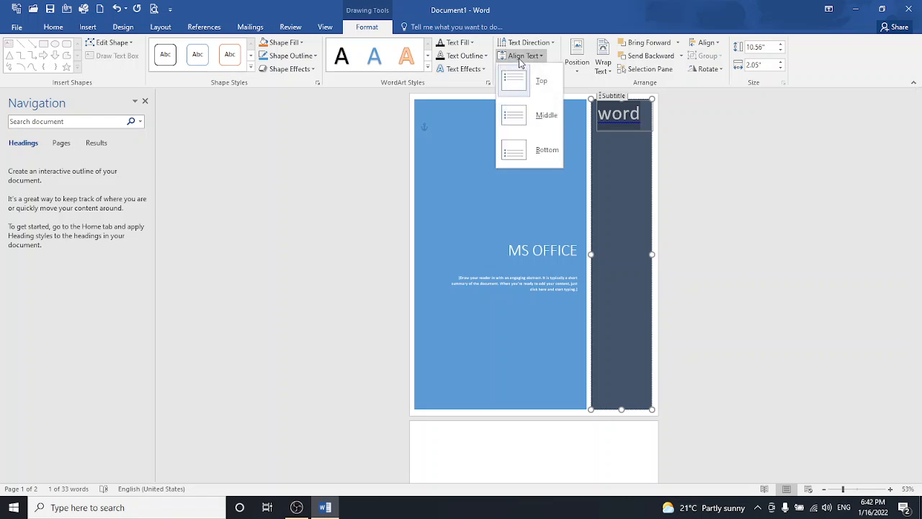
left_click(536, 114)
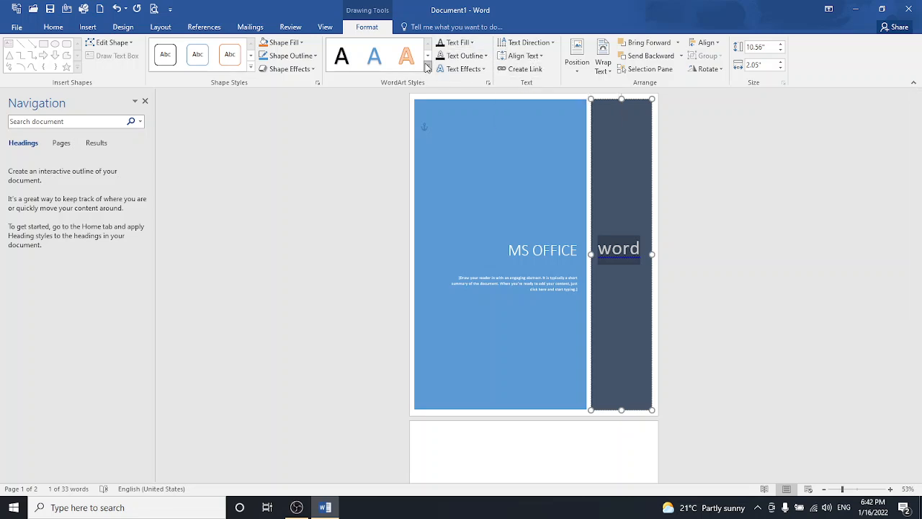
- Apply the Fill - Blue, Accent 1, Shadow WordArt style to 'word'
left_click(426, 69)
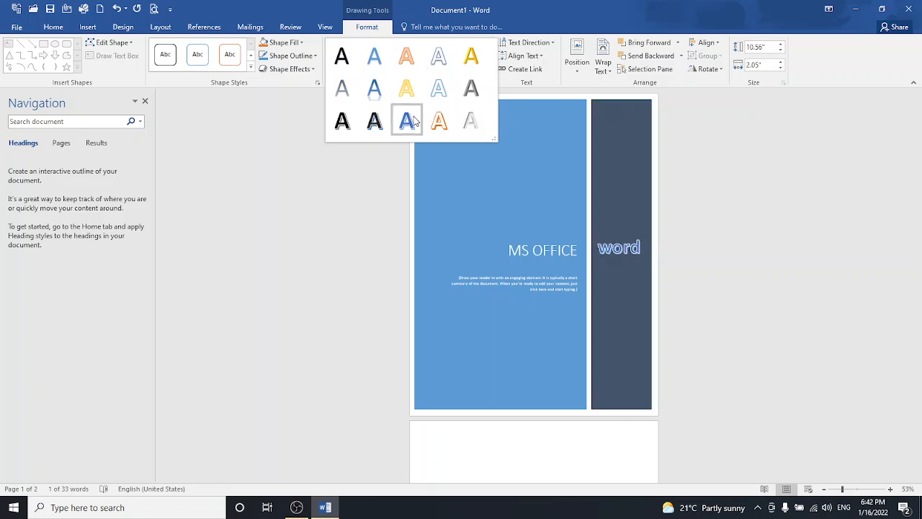
left_click(351, 68)
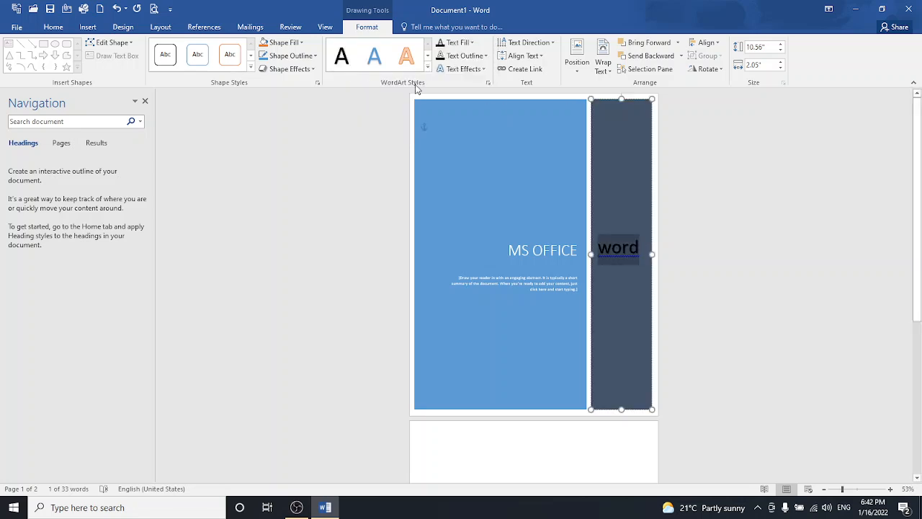
left_click(374, 63)
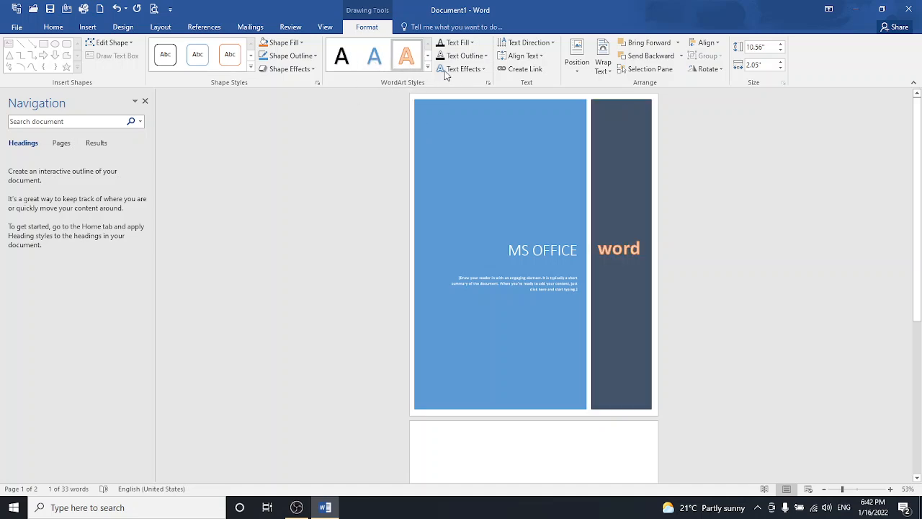
- Try a 3-D rotation effect on 'word', then set it back to No Rotation
left_click(481, 71)
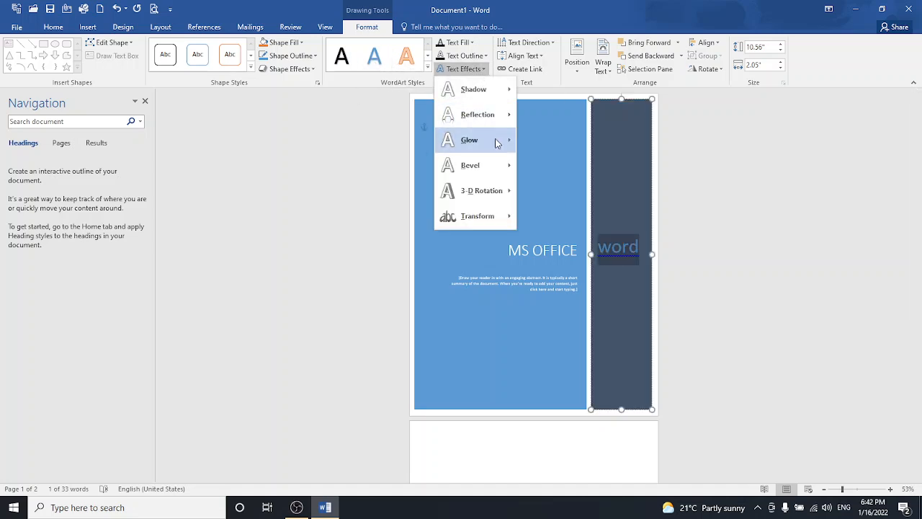
mouse_move(487, 202)
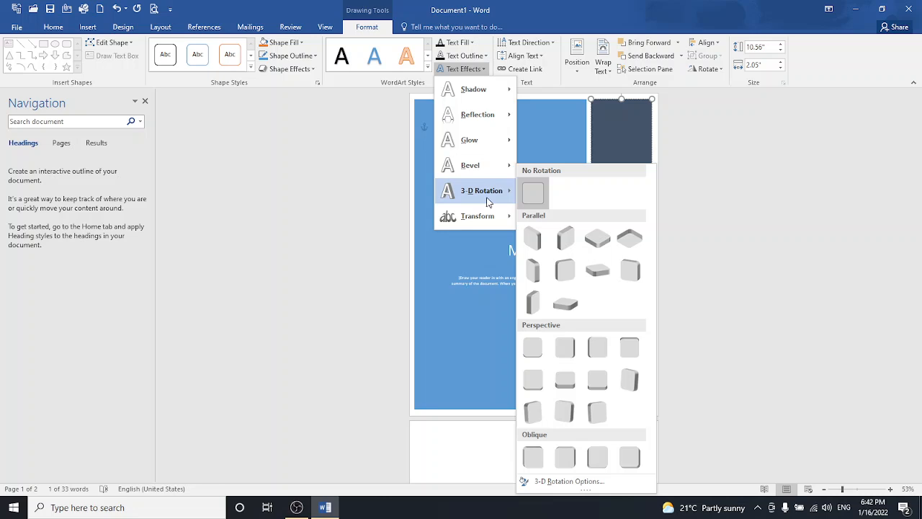
left_click(556, 265)
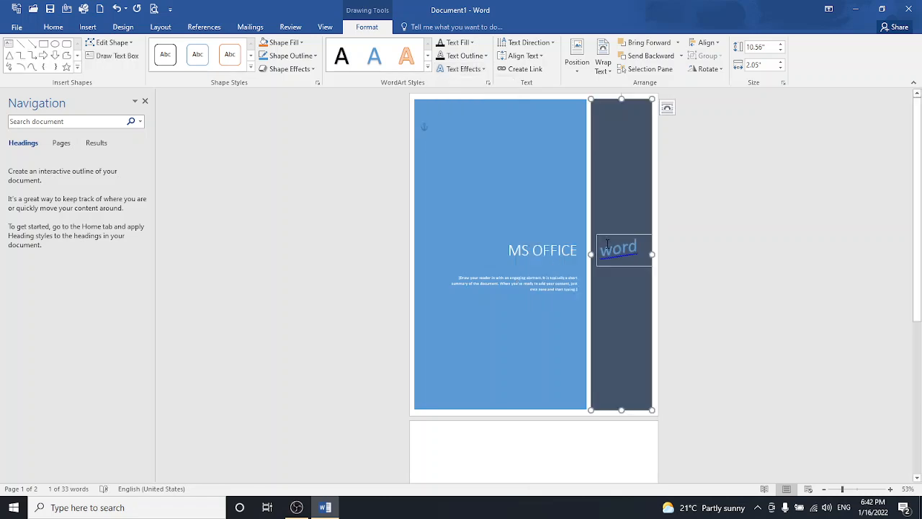
left_click(461, 68)
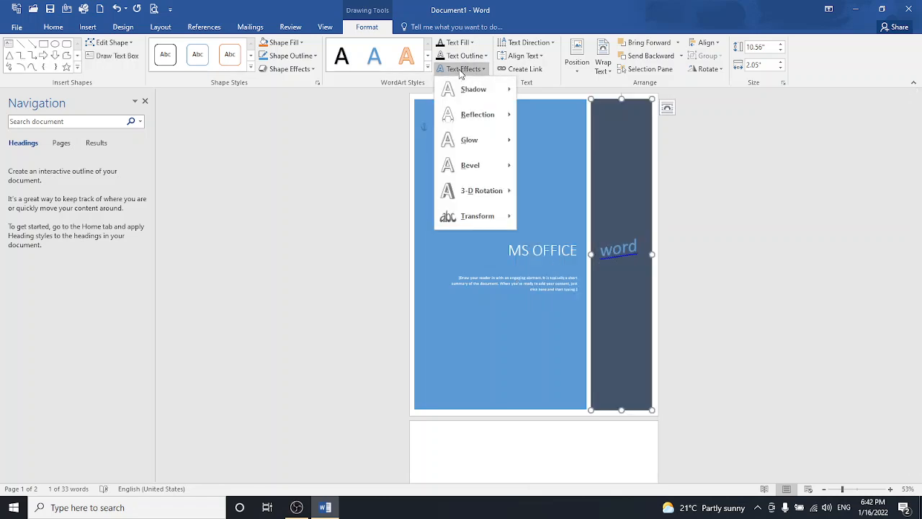
mouse_move(487, 194)
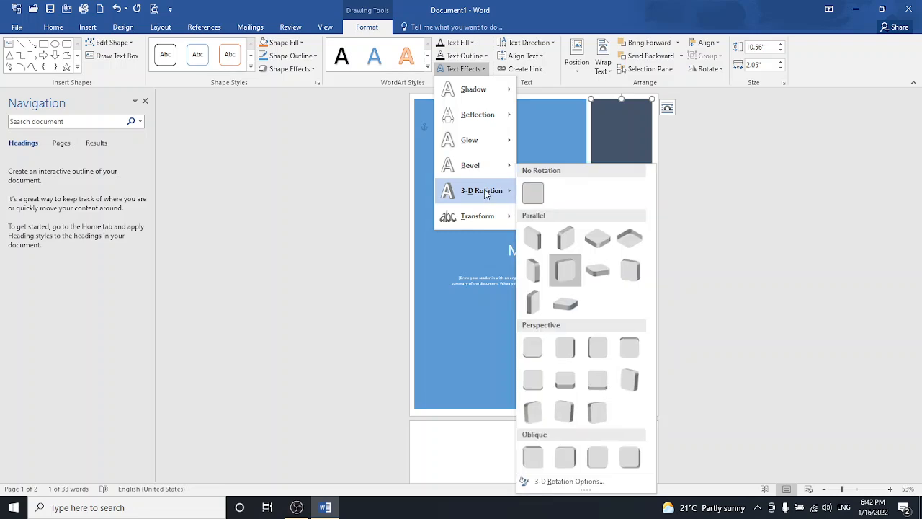
left_click(530, 195)
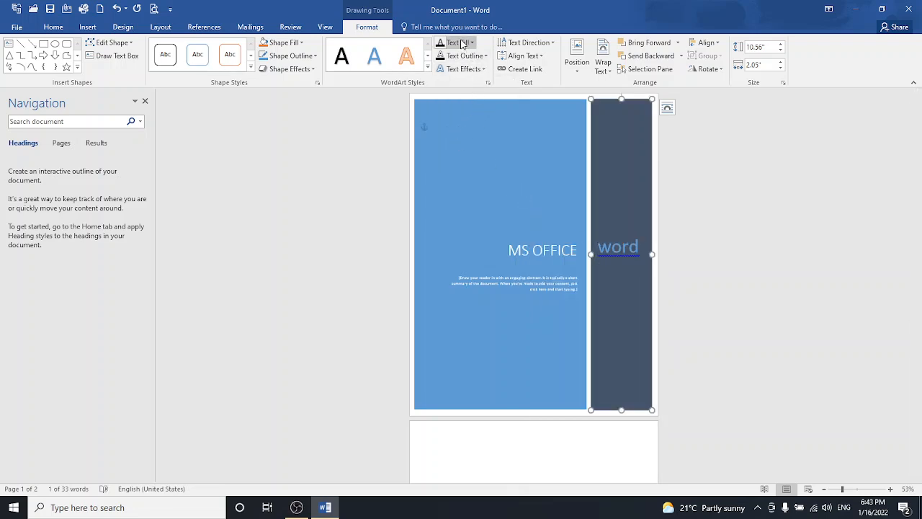
left_click(489, 193)
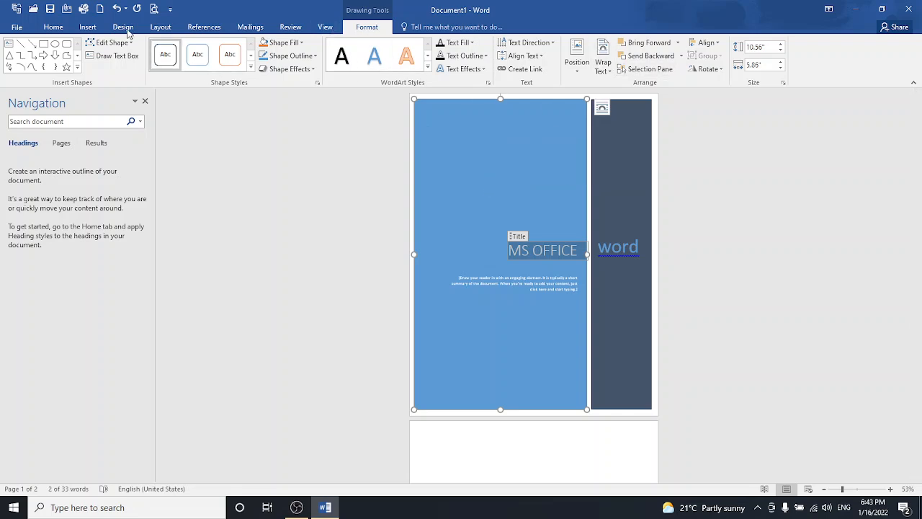
- Insert a first-style WordArt box and move it to the top centre of the cover
left_click(87, 27)
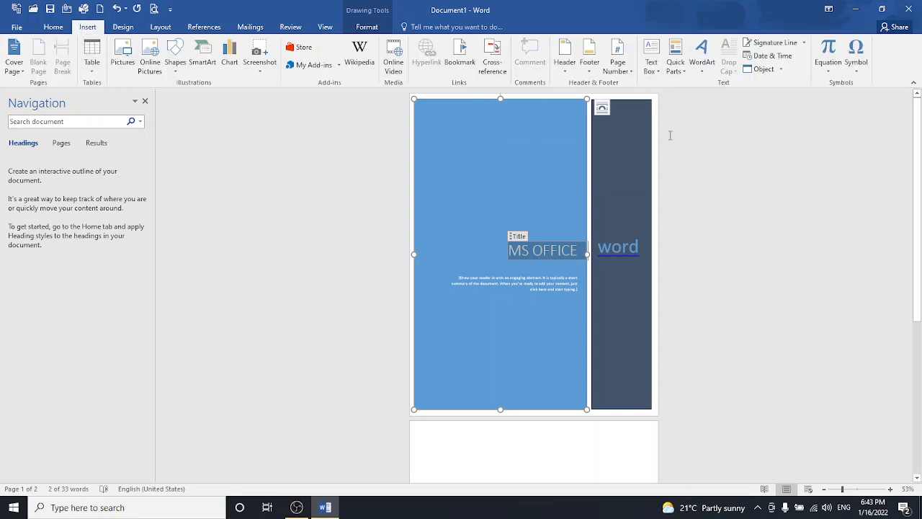
left_click(697, 55)
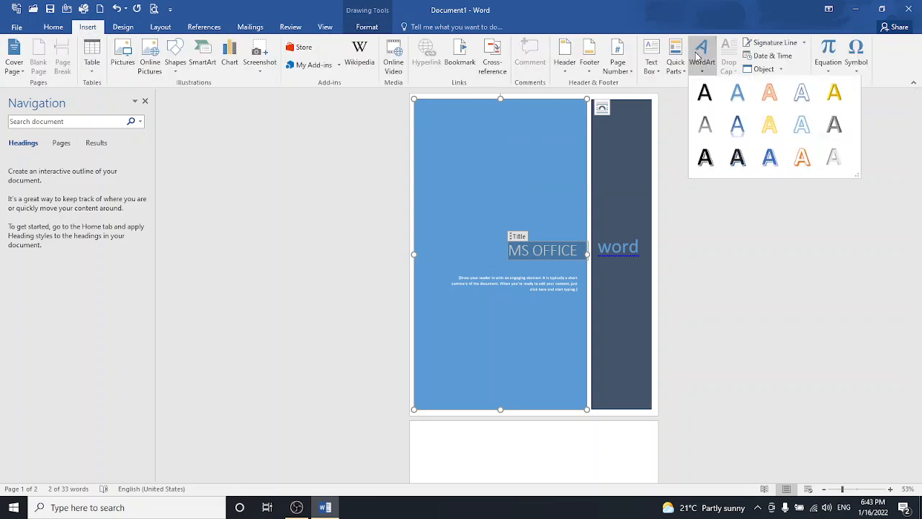
left_click(716, 95)
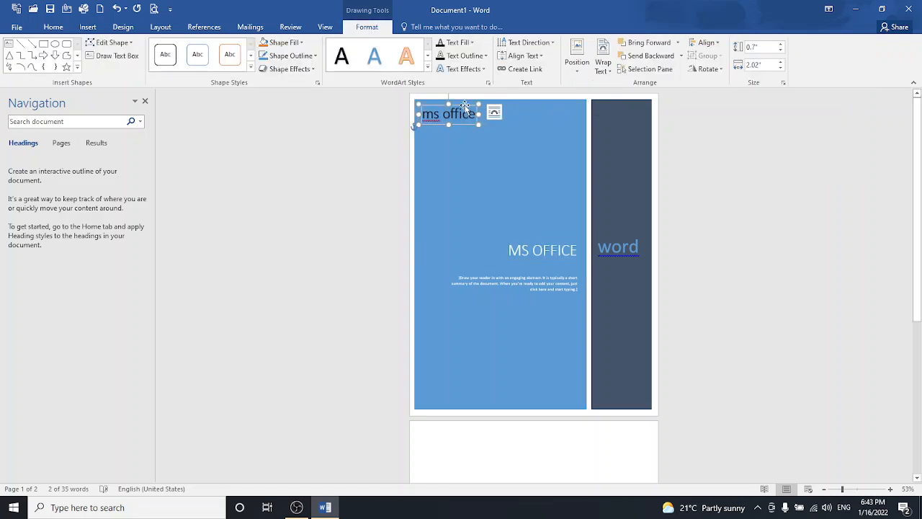
left_click_drag(463, 105, 517, 124)
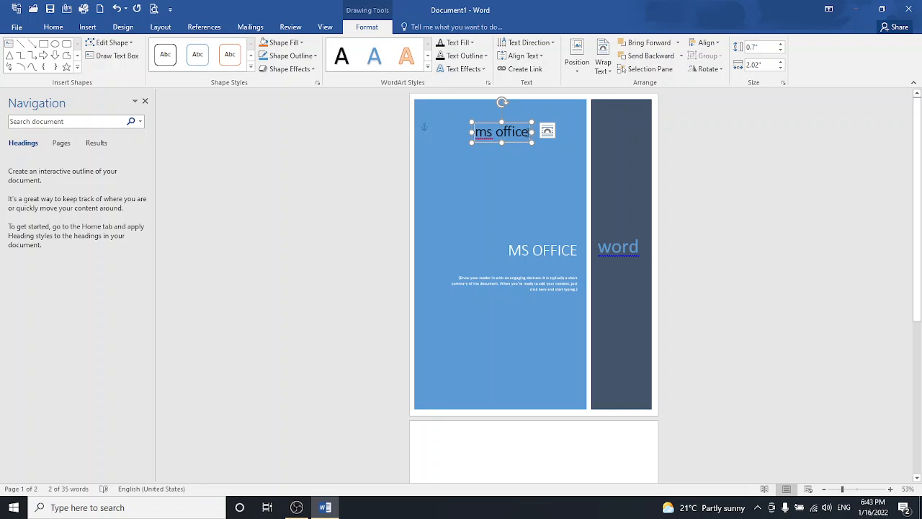
- Replace the WordArt placeholder text with 'ABC Academy' and nudge it slightly left
left_click(528, 133)
key("BackSpace")
key("BackSpace")
key("BackSpace")
key("BackSpace")
key("BackSpace")
key("BackSpace")
key("BackSpace")
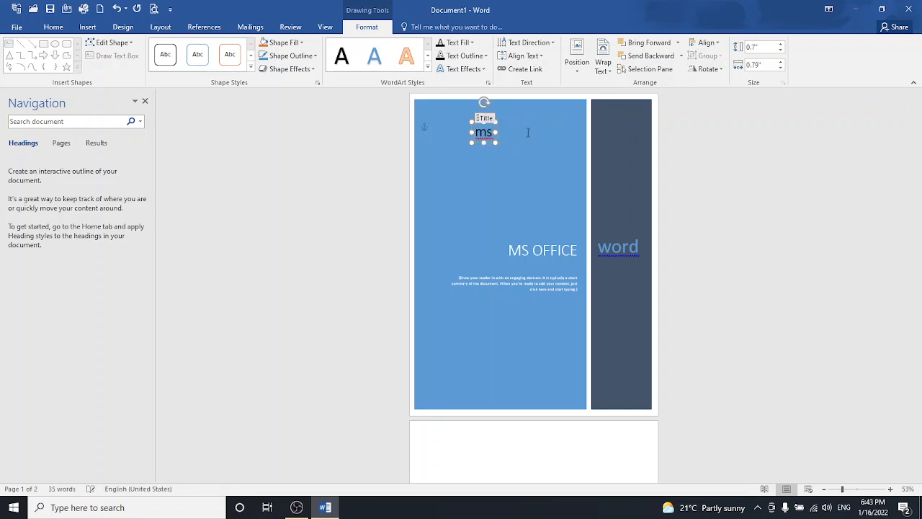
key("BackSpace")
key("BackSpace")
type("ABC Academy")
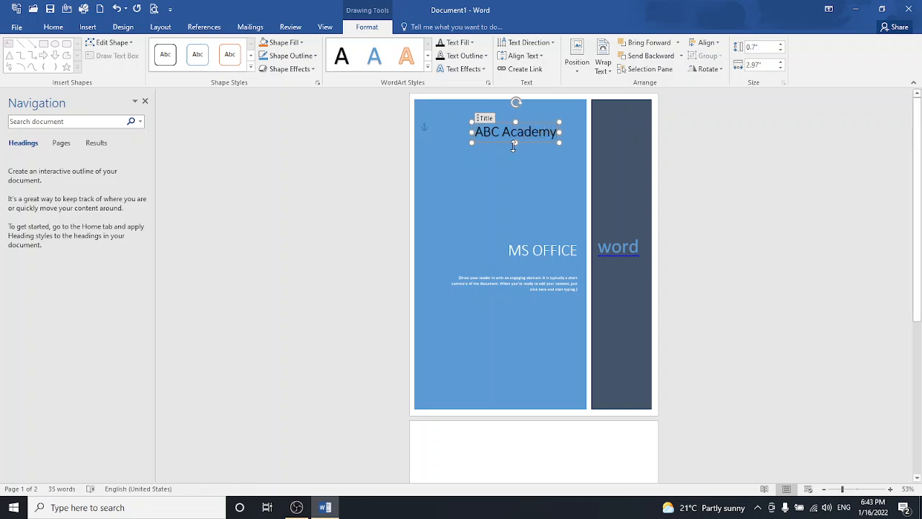
left_click_drag(842, 489, 848, 489)
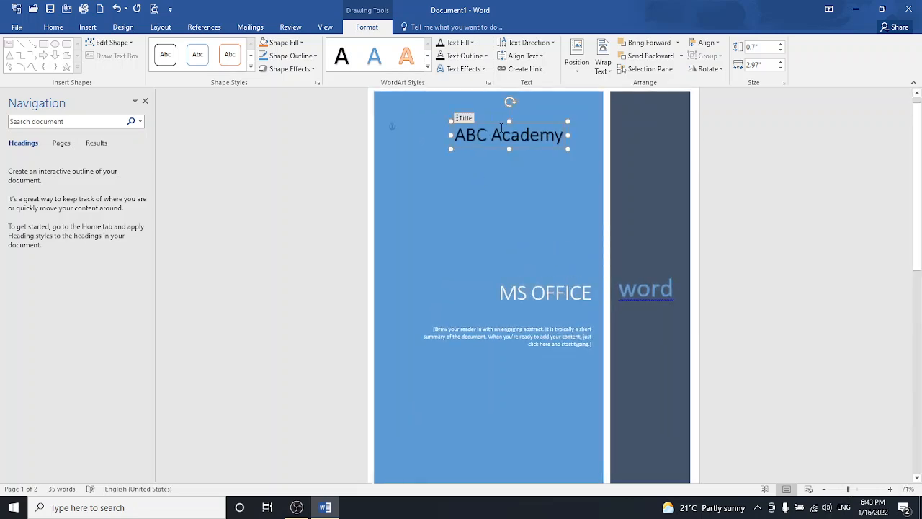
left_click_drag(500, 125, 483, 132)
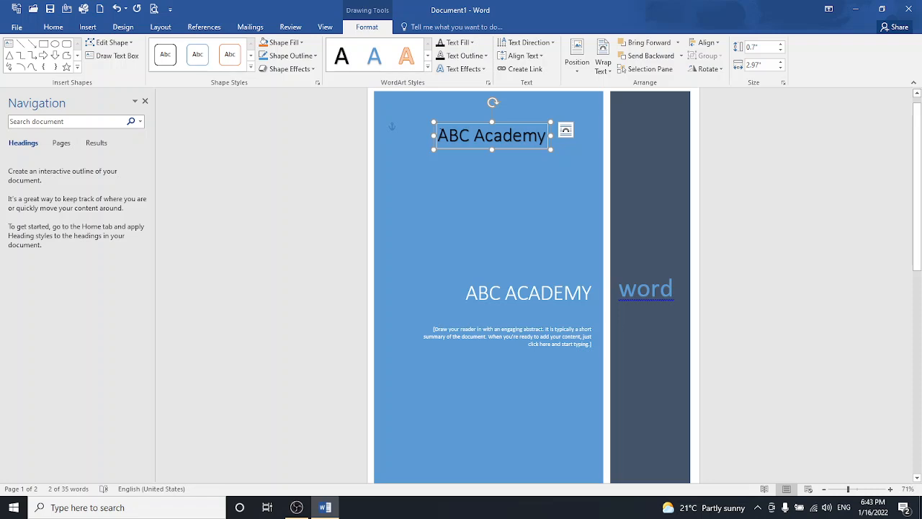
left_click(441, 132)
left_click(290, 69)
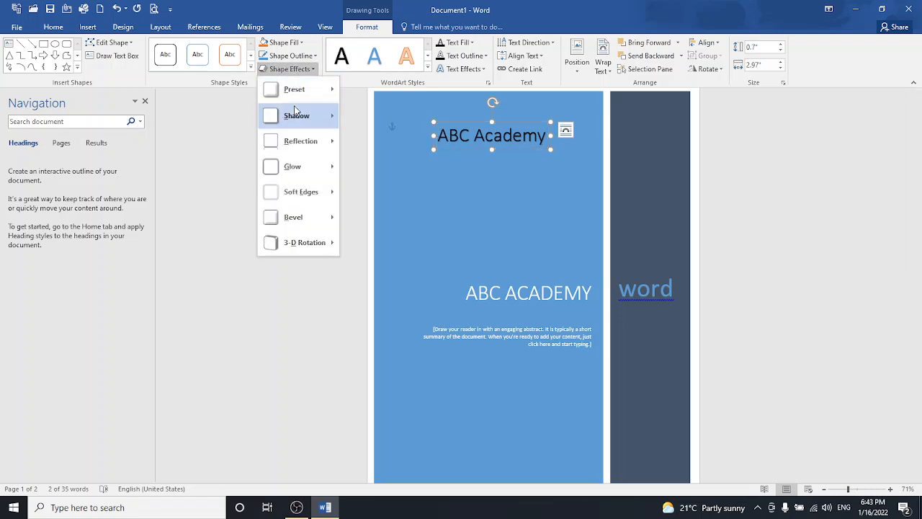
mouse_move(301, 141)
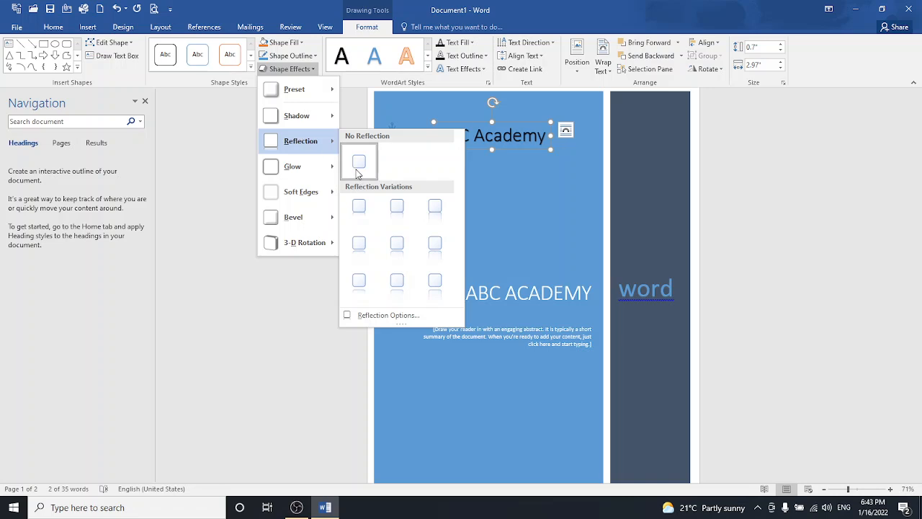
left_click(229, 63)
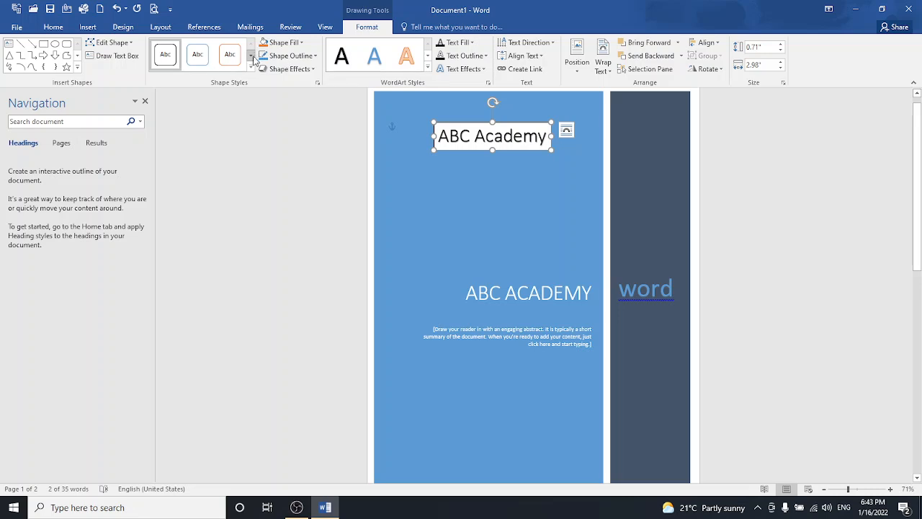
left_click(465, 141)
key("ctrl+a")
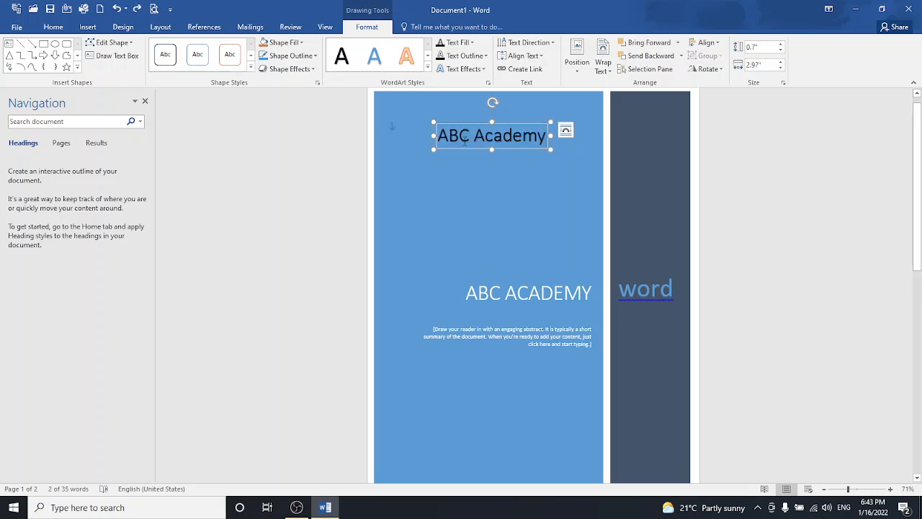
left_click(468, 176)
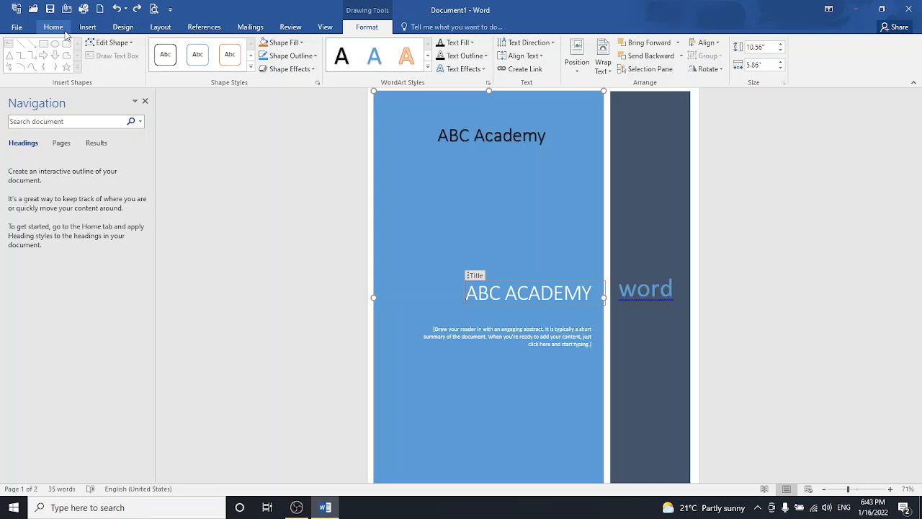
- Insert a blank page after the cover page, starting from page 2
left_click(87, 27)
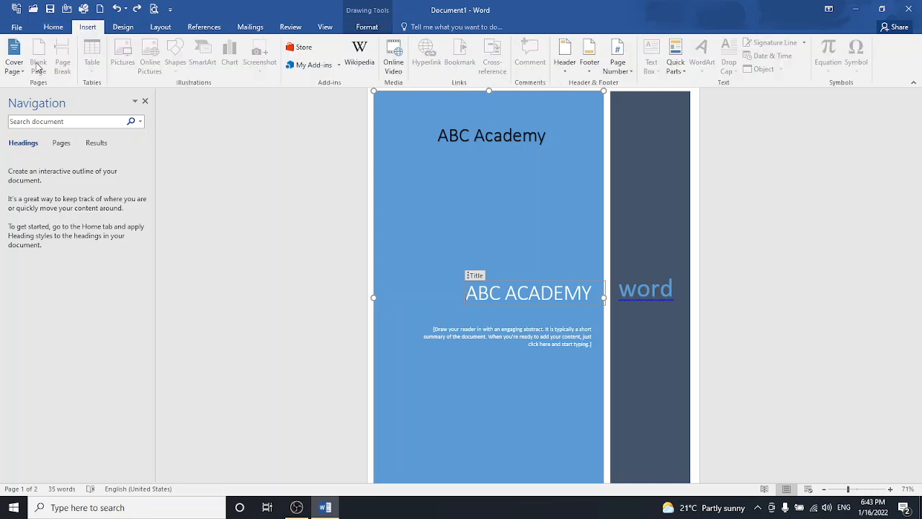
left_click_drag(919, 245, 919, 356)
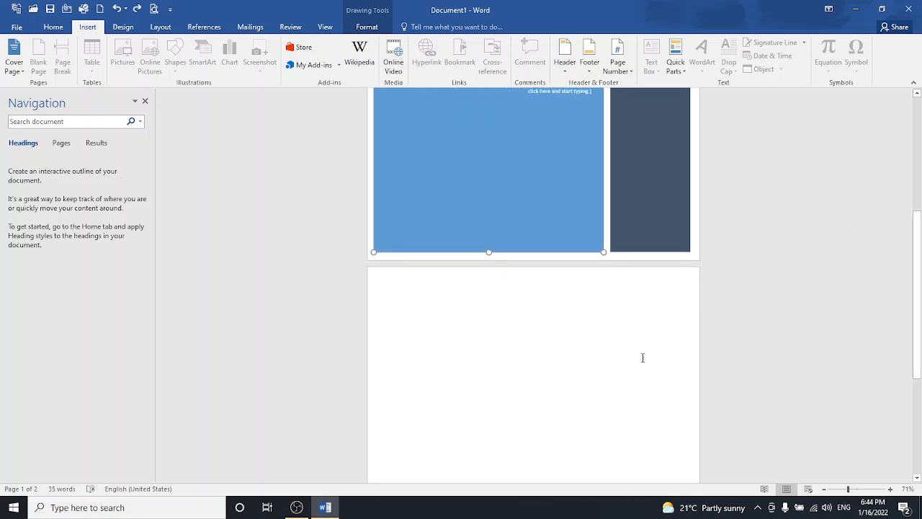
left_click(589, 332)
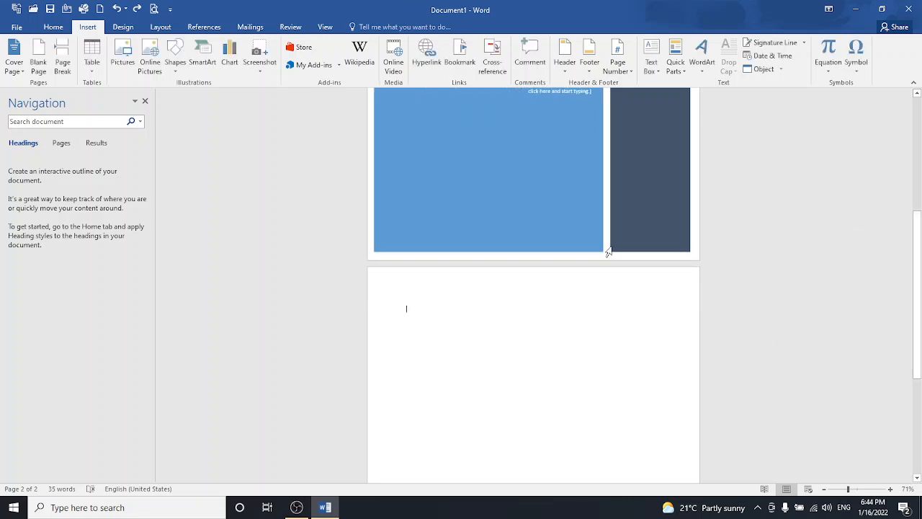
left_click(566, 222)
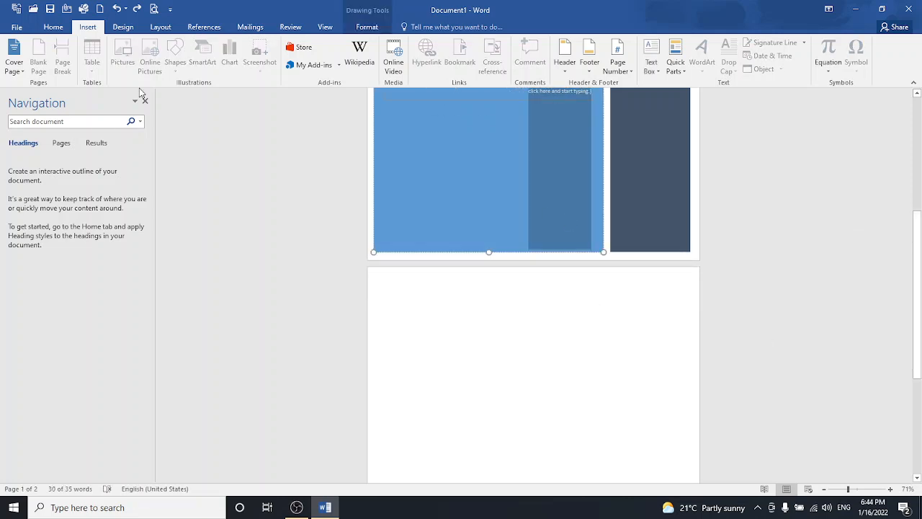
left_click(411, 319)
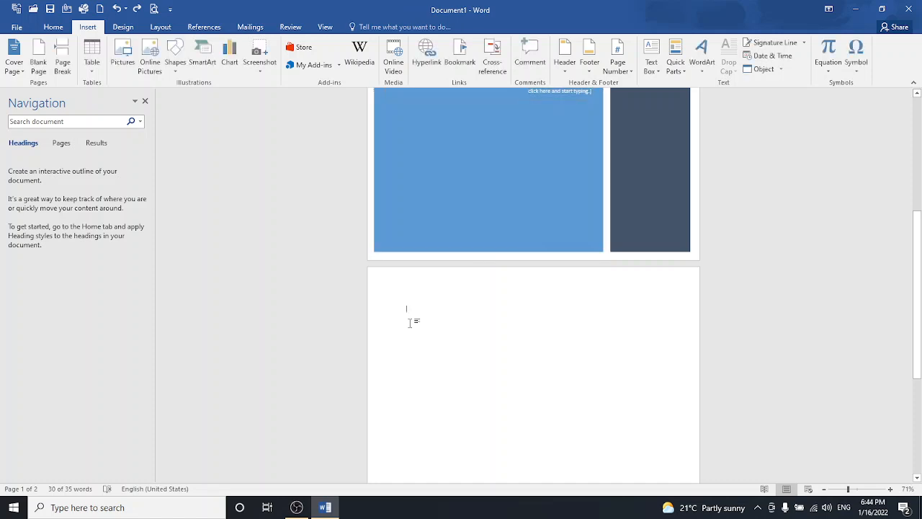
left_click(34, 71)
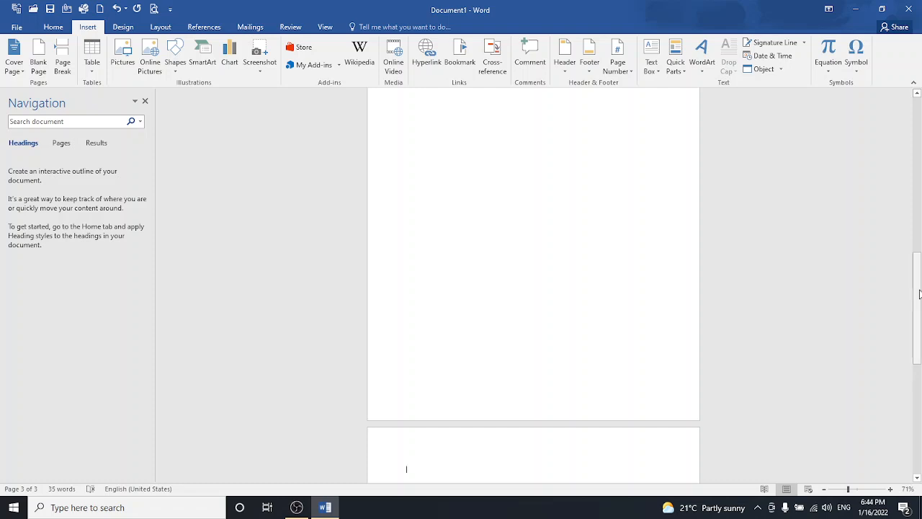
- Type the heading 'Chapter 1' at the top of the new page
type("cha")
left_click(857, 490)
left_click_drag(918, 320, 920, 372)
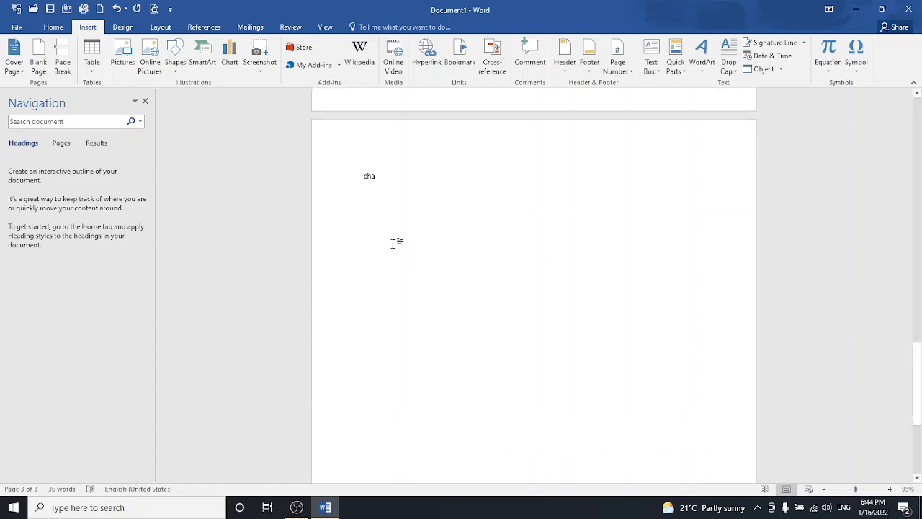
type("pter 1")
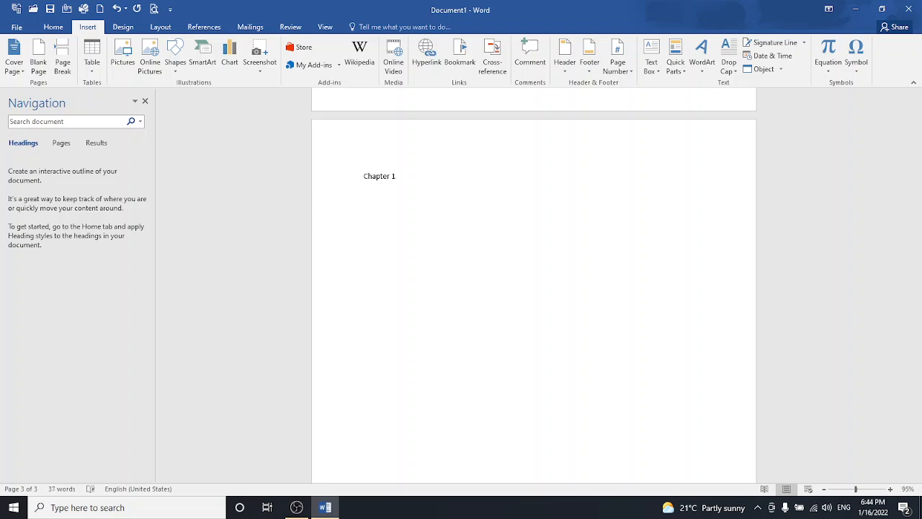
- Add a page break after Chapter 1 and insert an empty 4×3 table
left_click(64, 69)
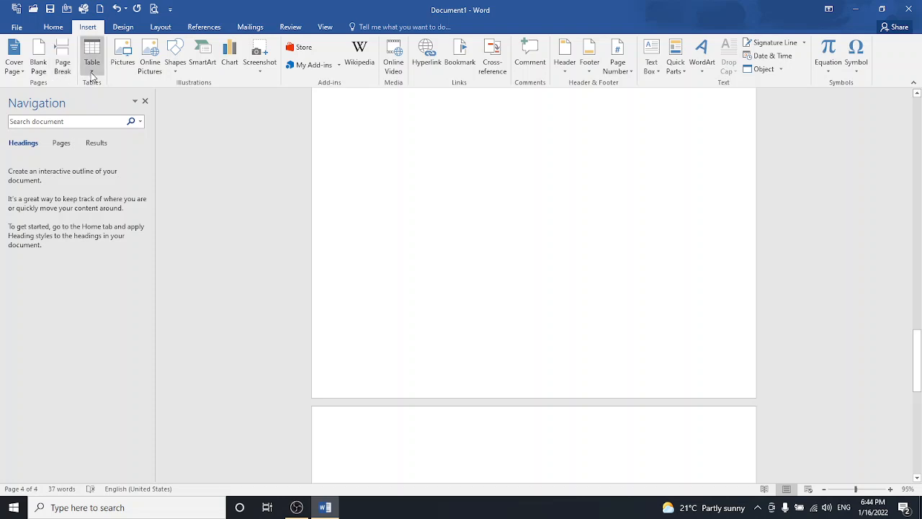
left_click(93, 72)
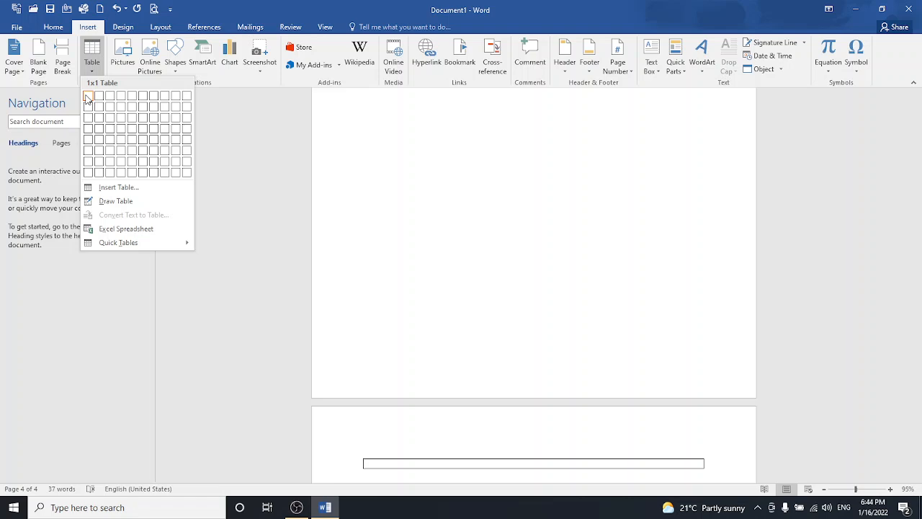
left_click(121, 121)
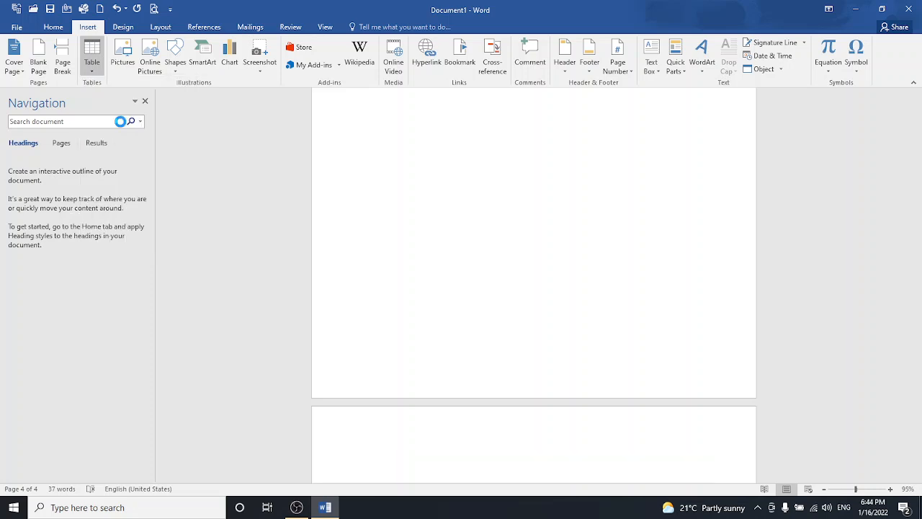
- Type the headings date, day and subjects into the table's first three header cells
left_click_drag(917, 355, 921, 409)
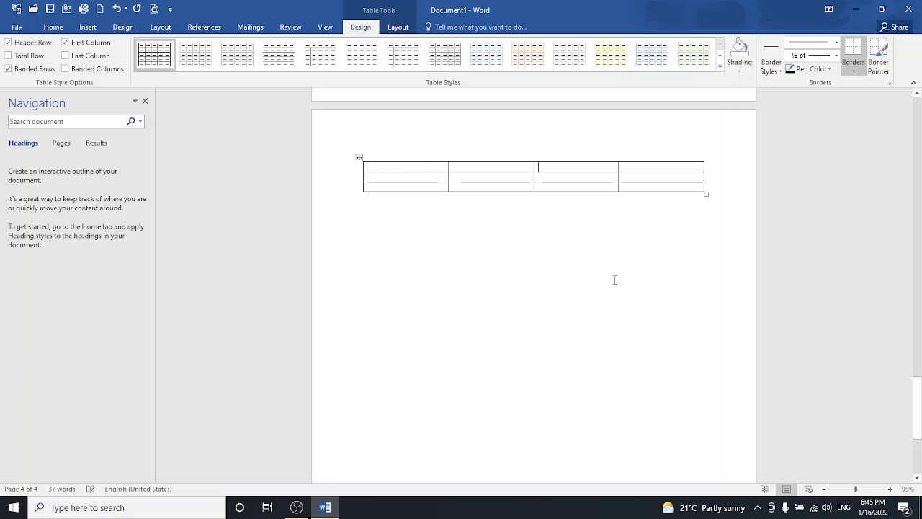
left_click(865, 489)
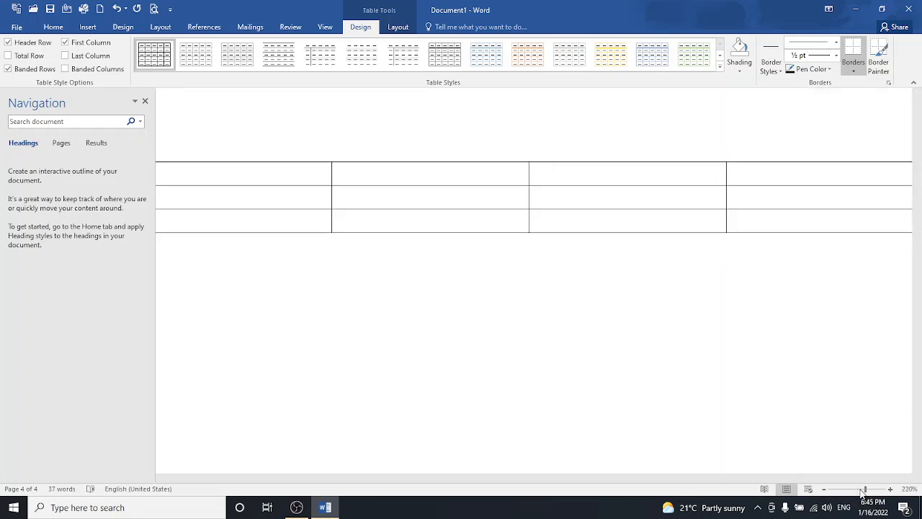
left_click(859, 489)
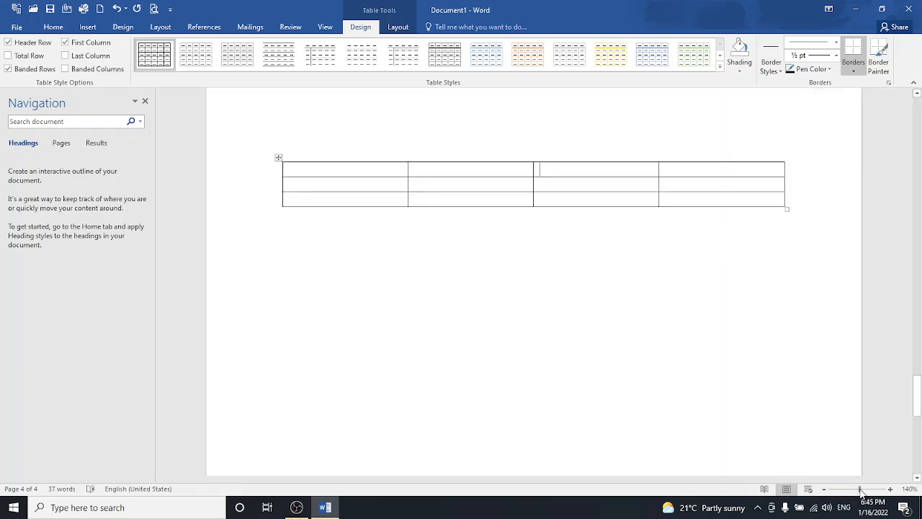
left_click(348, 175)
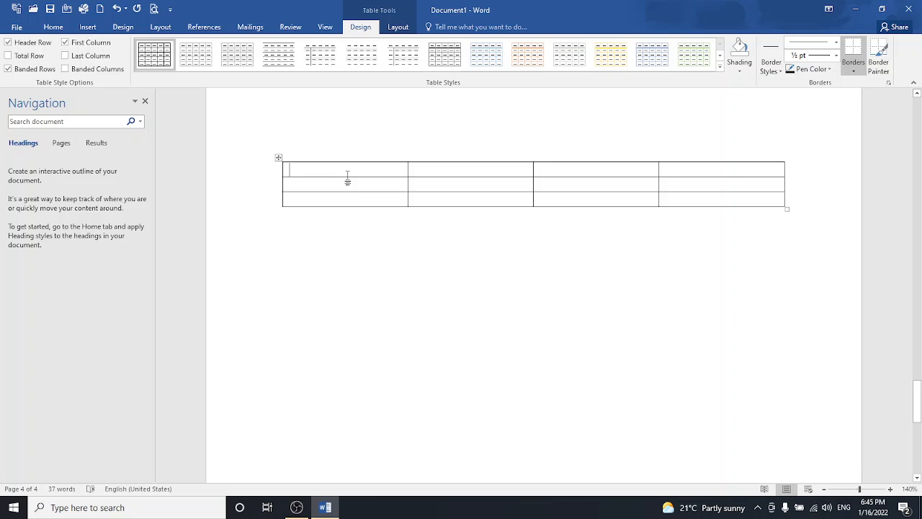
key("Down")
key("Down")
key("Up")
key("Up")
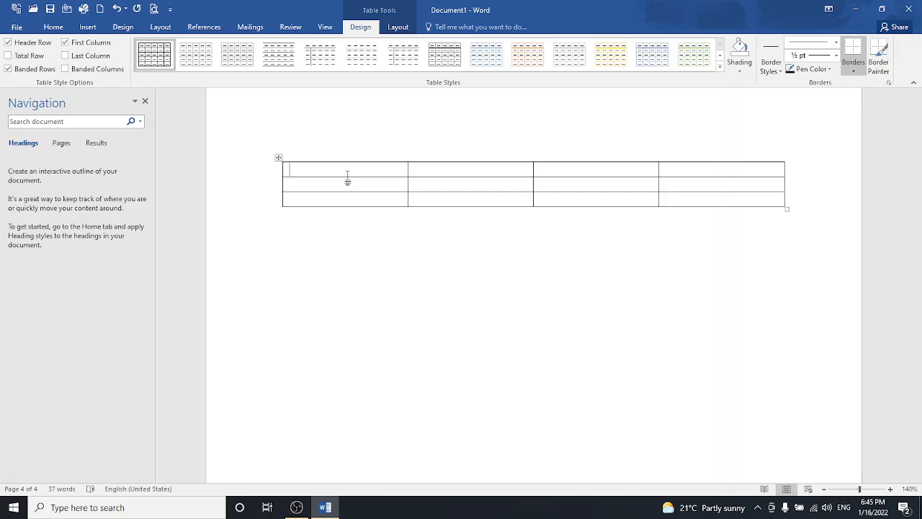
type("d")
type("ate")
type("day")
key("Tab")
type("subjects")
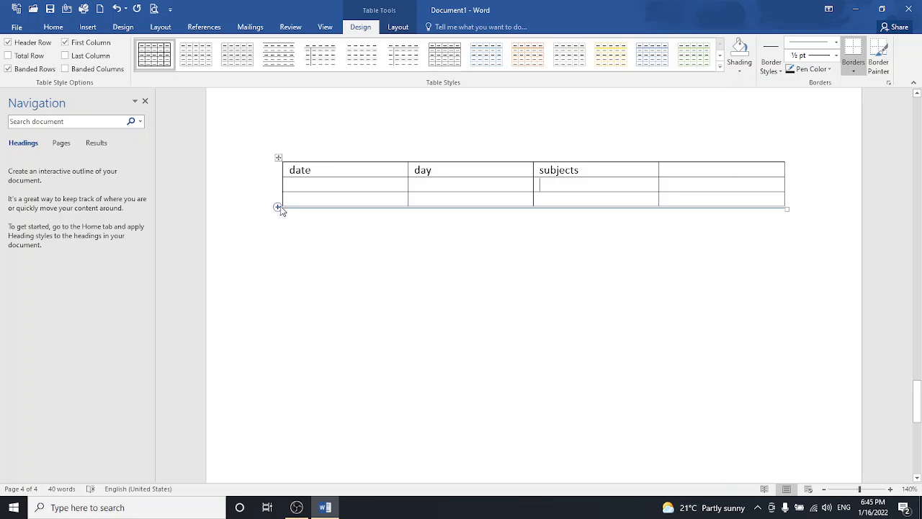
- Add four rows to the bottom of the table
left_click(277, 208)
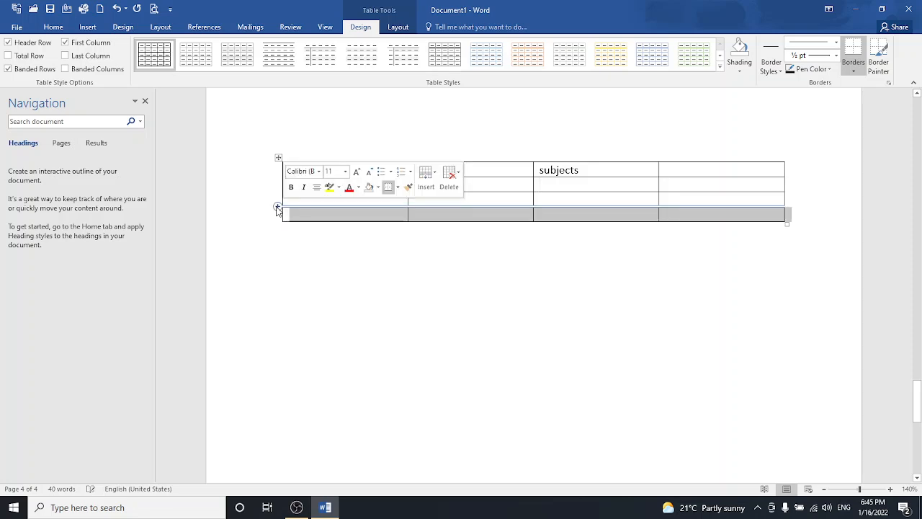
left_click(278, 207)
left_click(278, 207)
left_click(277, 207)
left_click(277, 207)
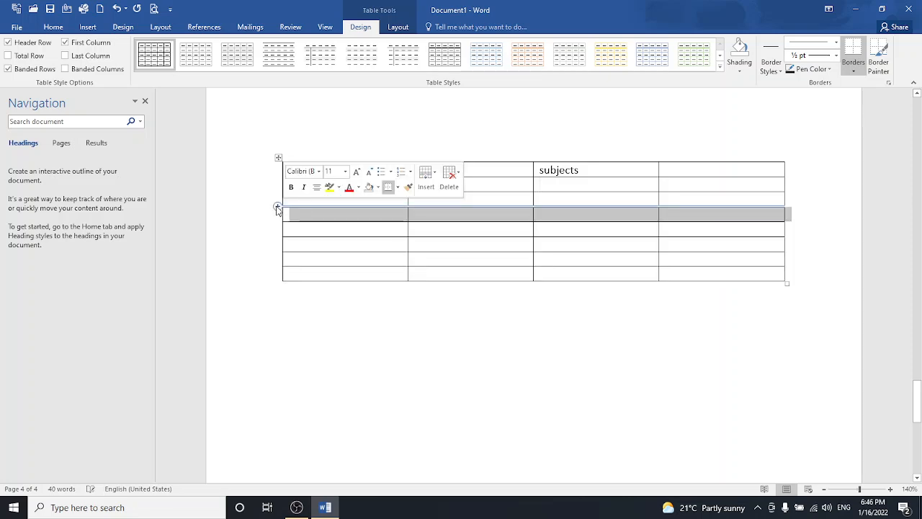
- Insert four columns to make eight, then select the header cells from subjects rightward
left_click(783, 159)
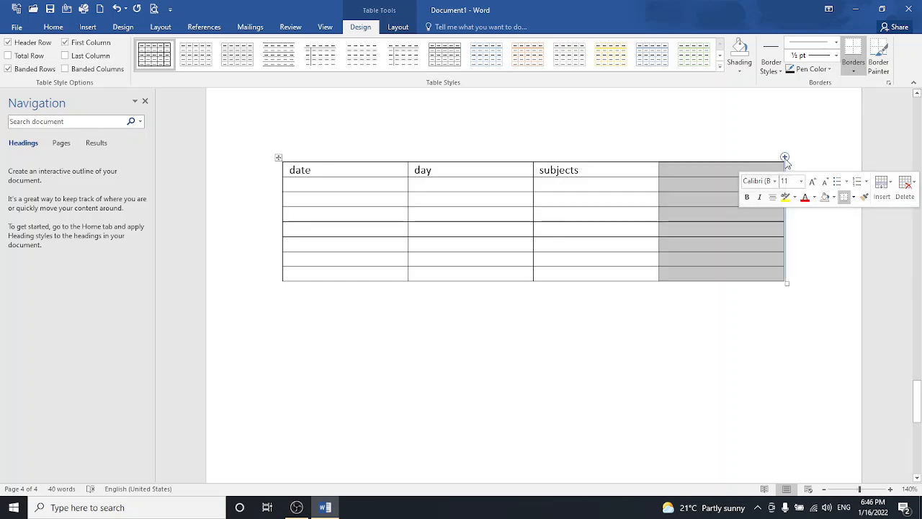
left_click(784, 157)
left_click(784, 158)
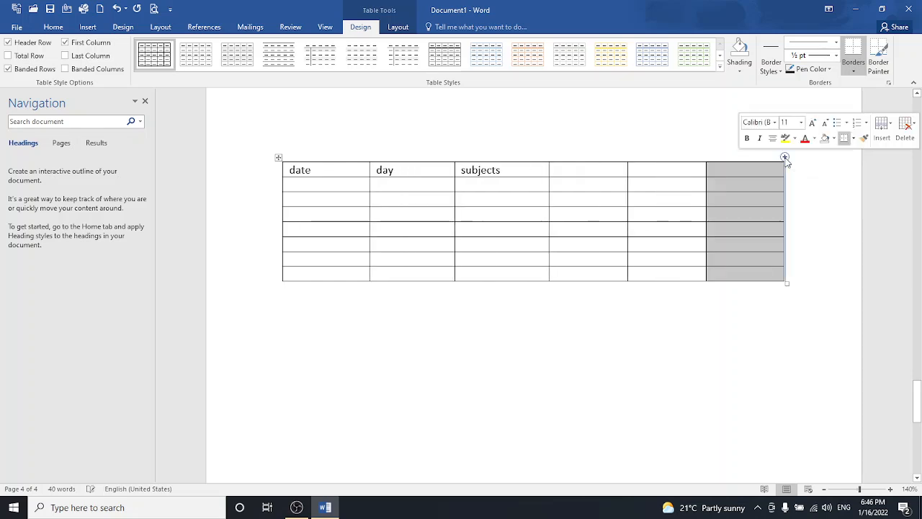
left_click(785, 158)
left_click(784, 158)
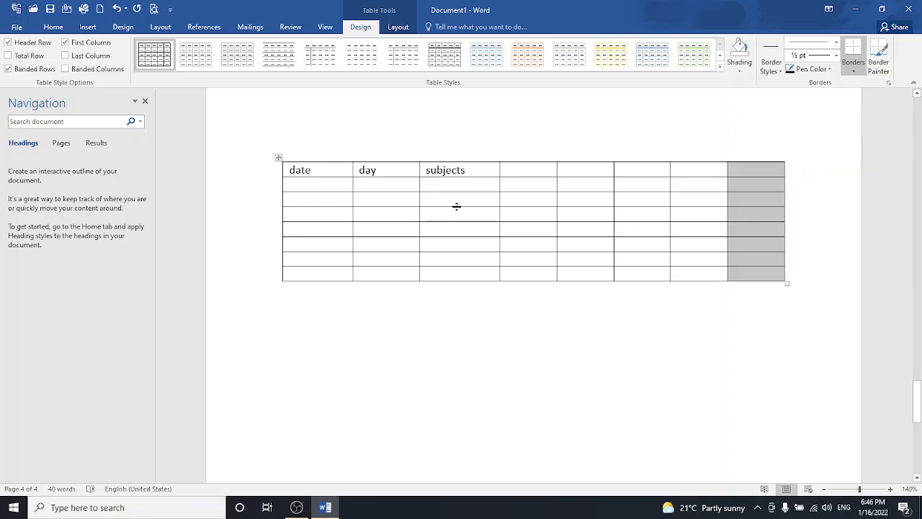
left_click(463, 185)
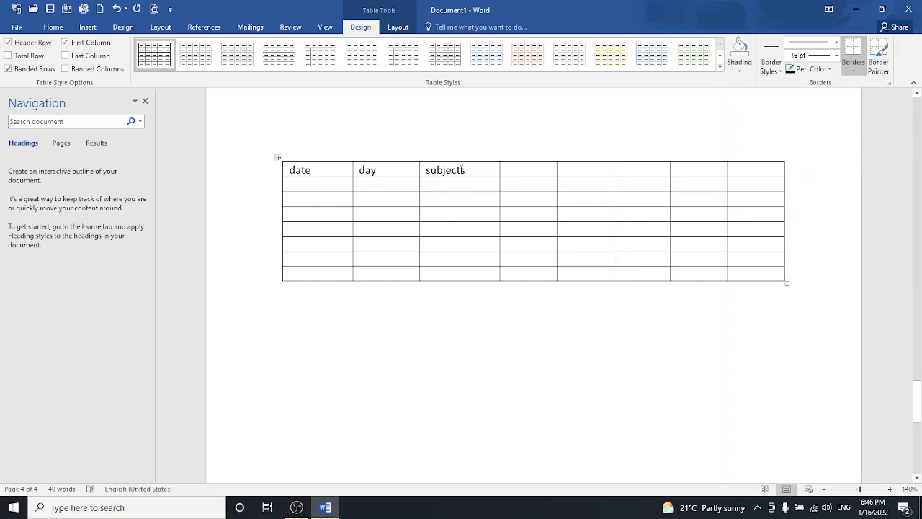
left_click_drag(463, 170, 735, 170)
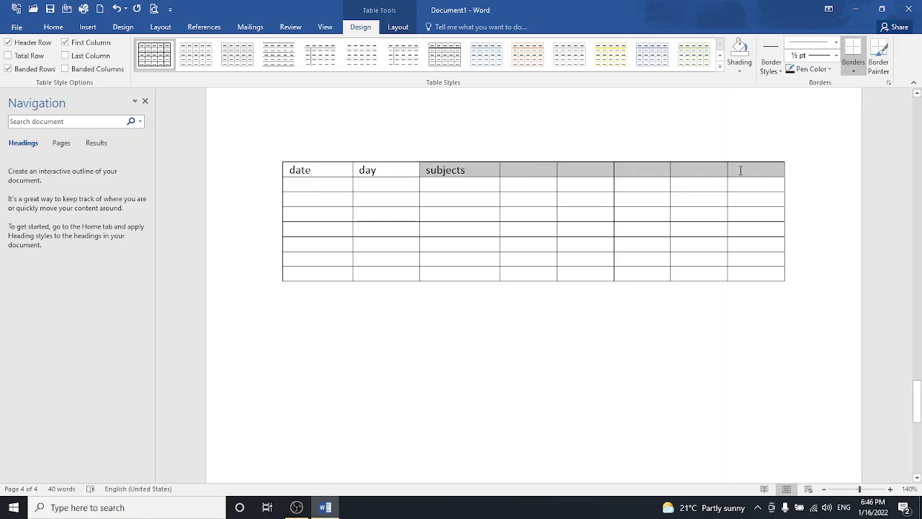
- Merge the selected header cells from subjects to the right edge into one cell
right_click(740, 171)
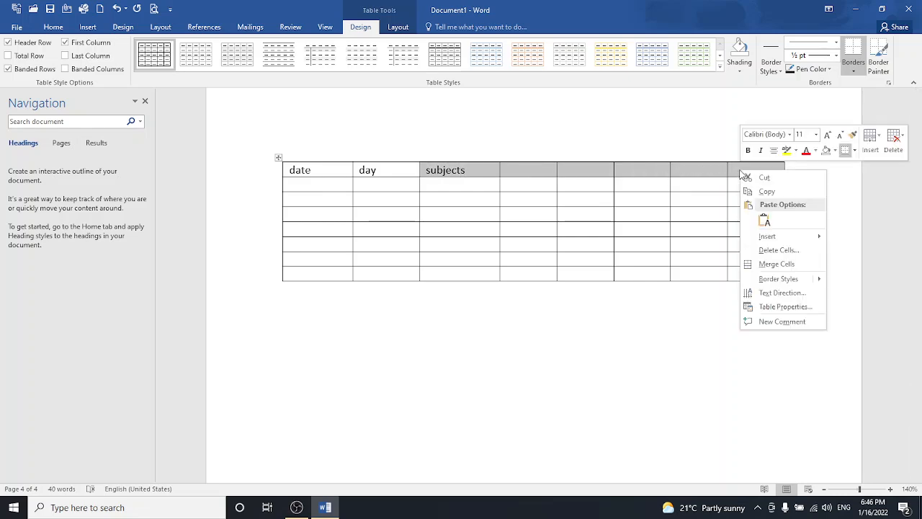
left_click(764, 220)
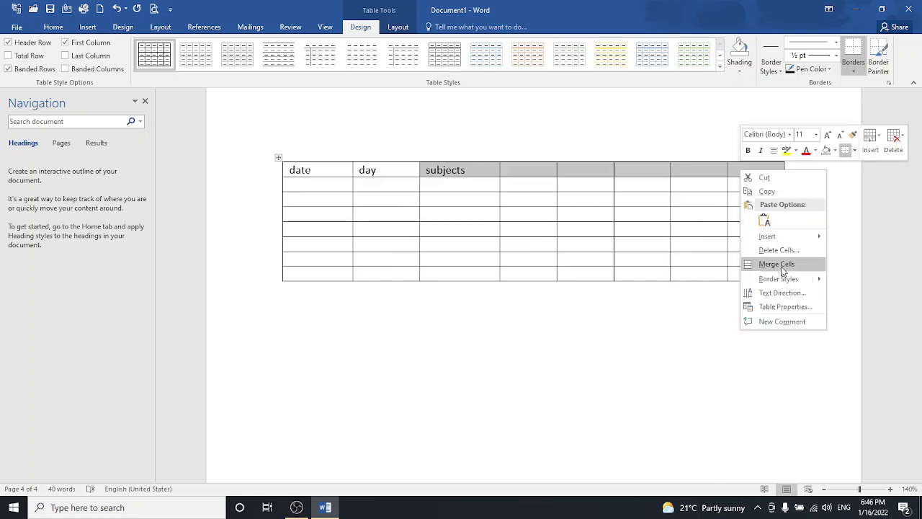
left_click(777, 264)
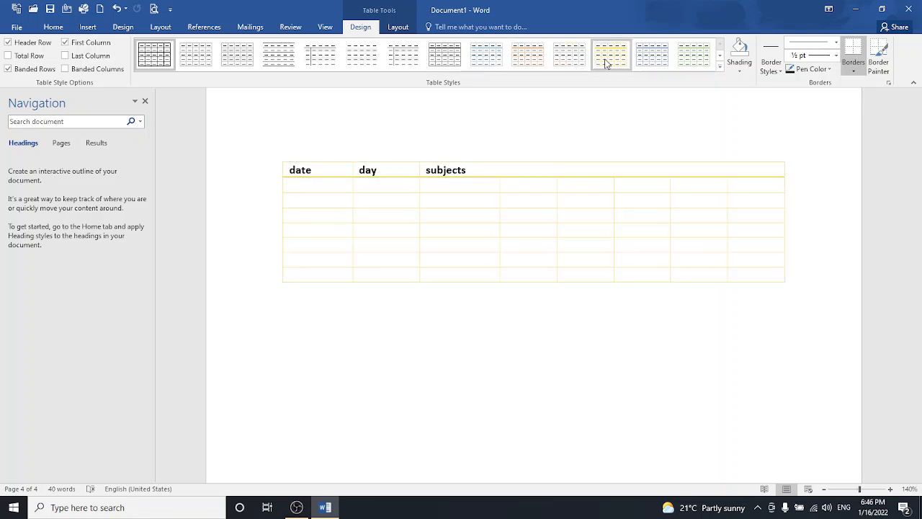
- Apply the orange Grid Table style and set the header shading to No Color
left_click(719, 67)
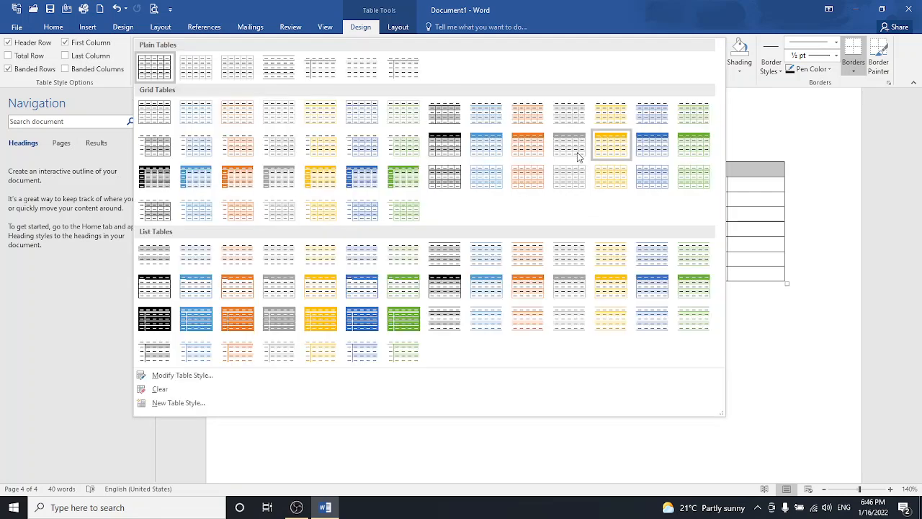
left_click(519, 180)
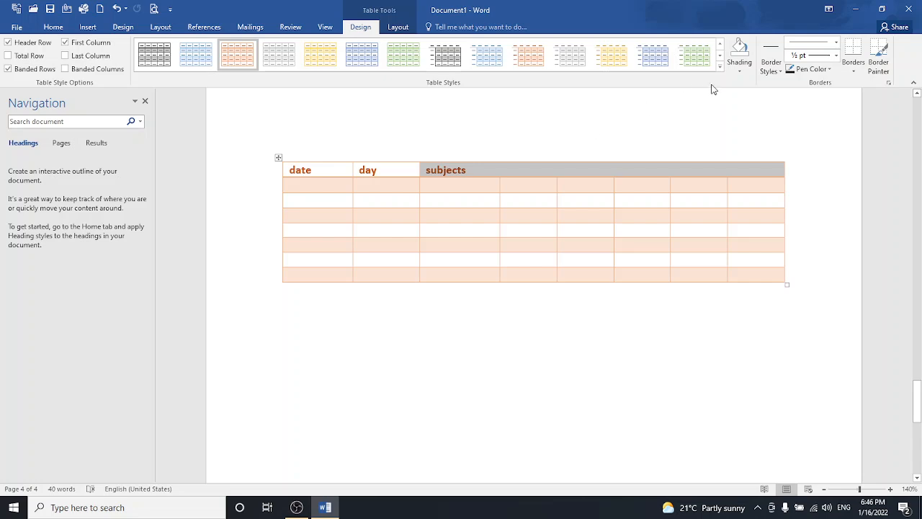
left_click(744, 71)
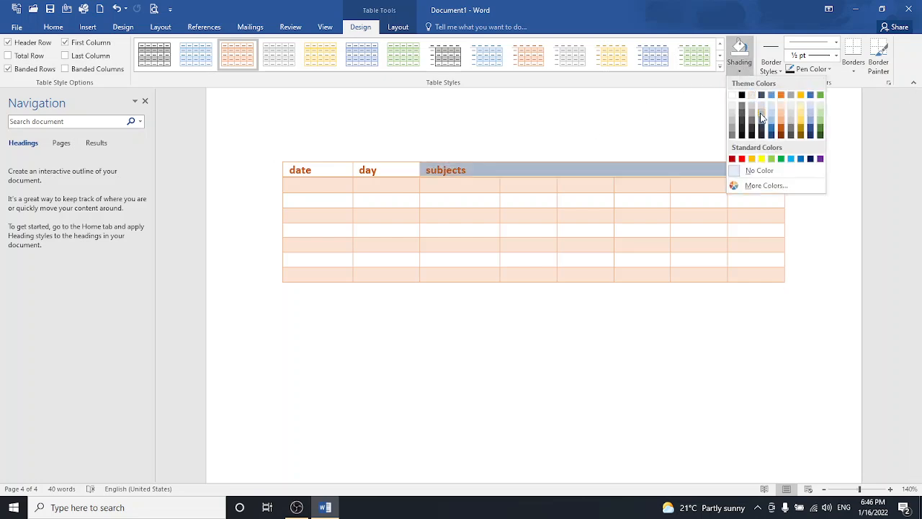
left_click(742, 173)
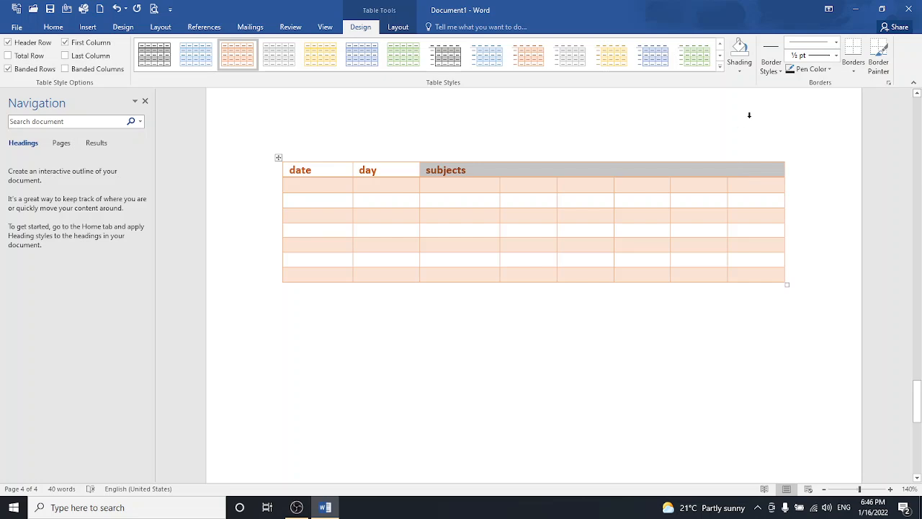
- Choose the orange 1½ pt border style and paint the table's top and header-right borders
left_click(773, 67)
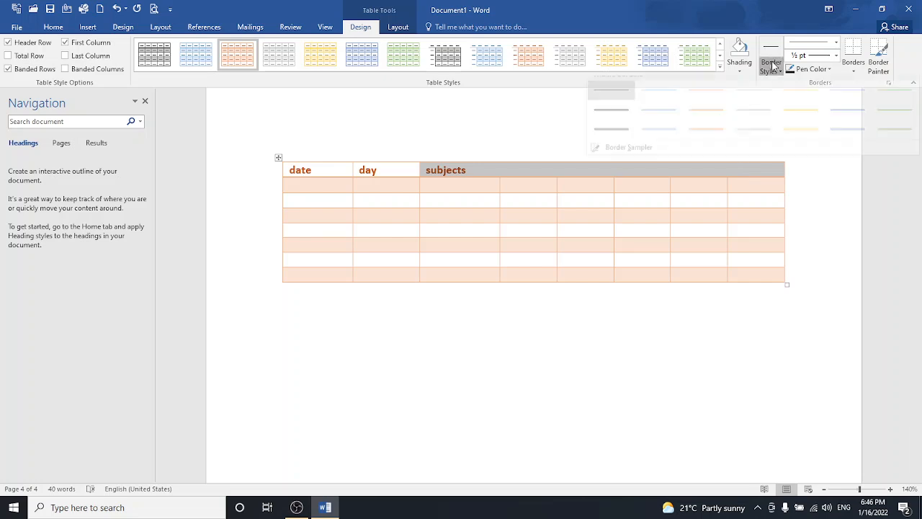
left_click(715, 128)
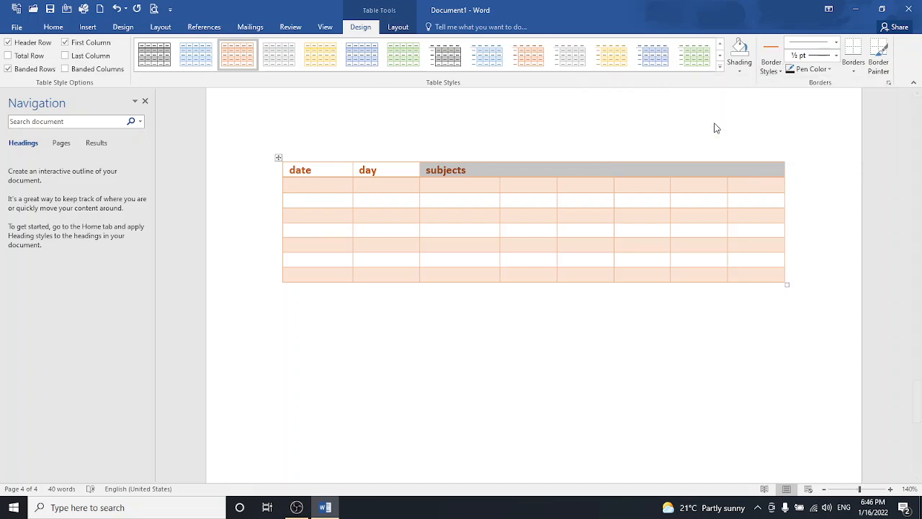
left_click(713, 161)
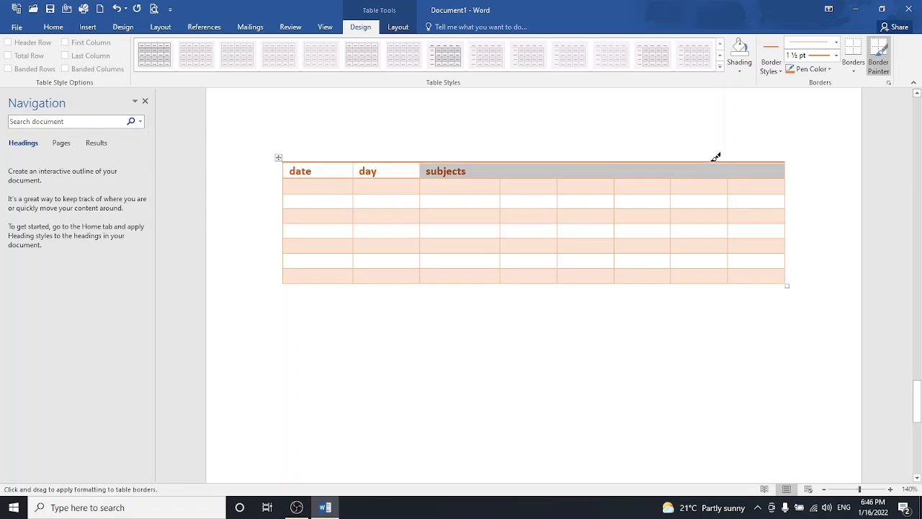
left_click(787, 186)
left_click(788, 173)
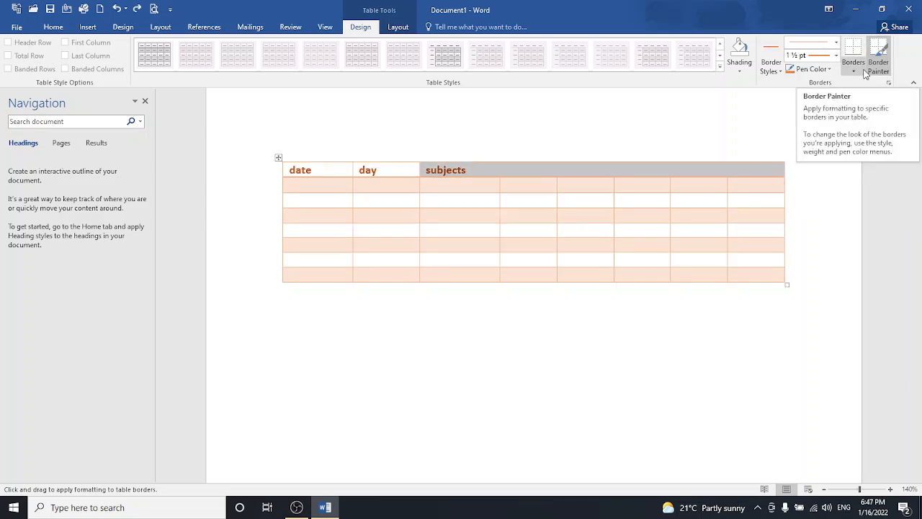
- Apply All Borders in orange 1½ pt to the whole table
left_click(859, 71)
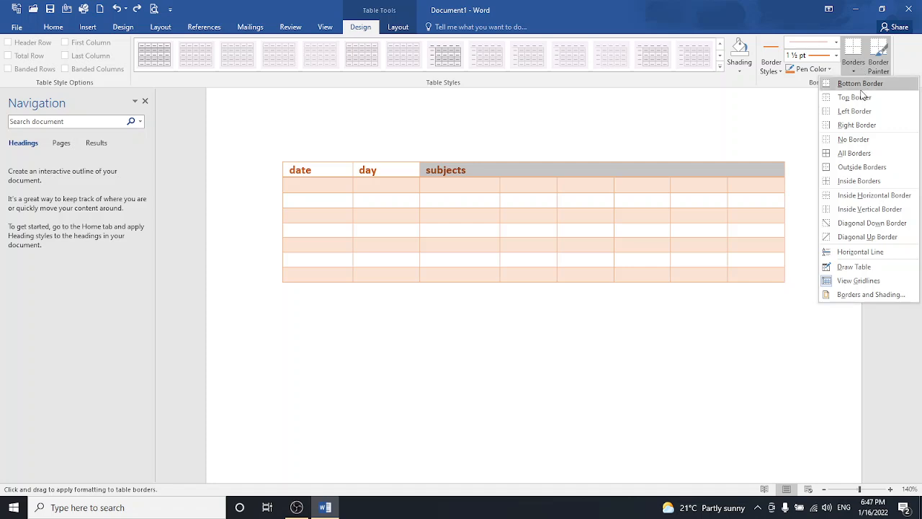
left_click(863, 162)
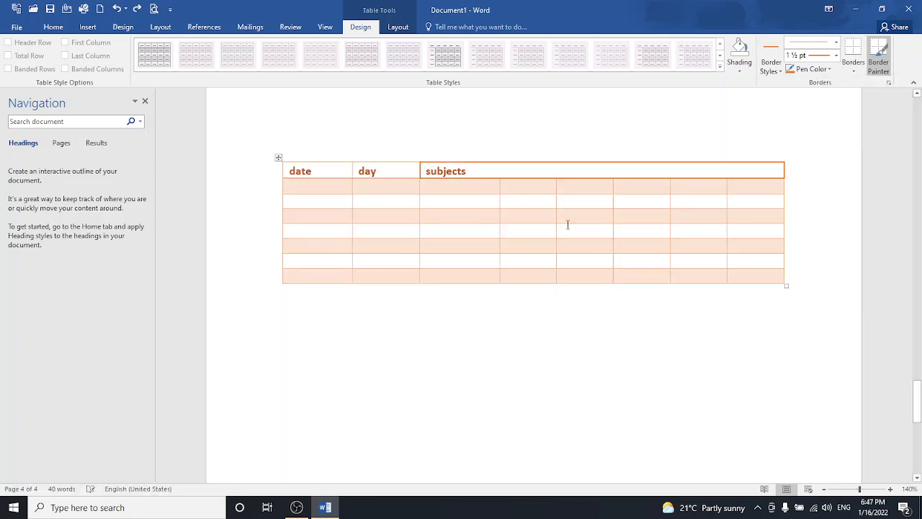
left_click(278, 157)
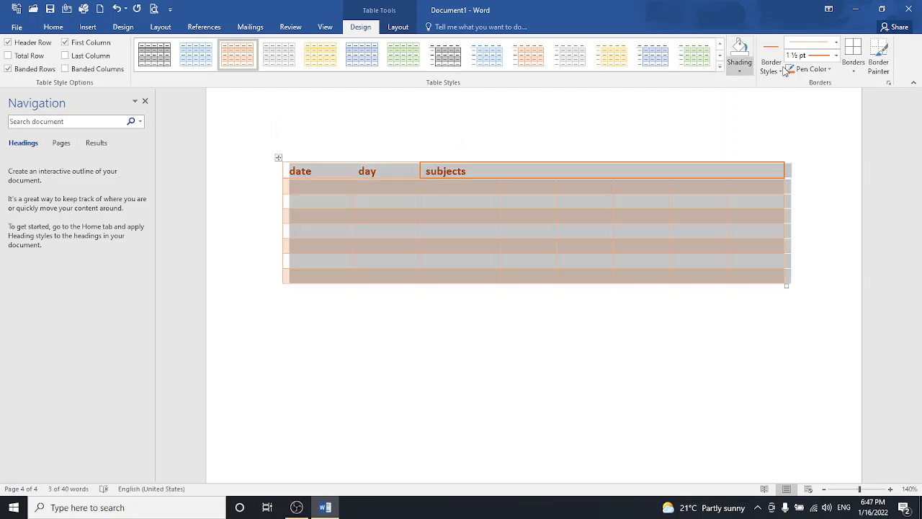
left_click(853, 71)
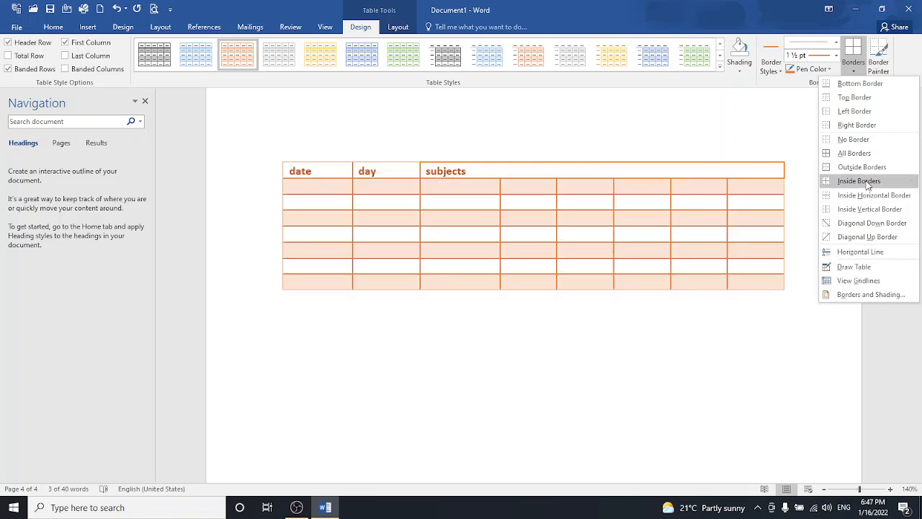
- Finish the All Borders pass, then switch the border style to the thin ½ pt orange line
left_click(857, 153)
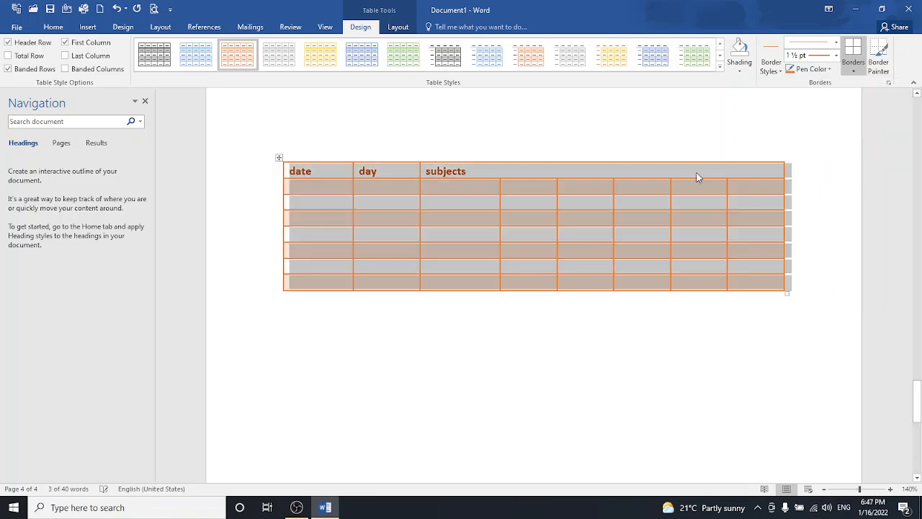
left_click(334, 187)
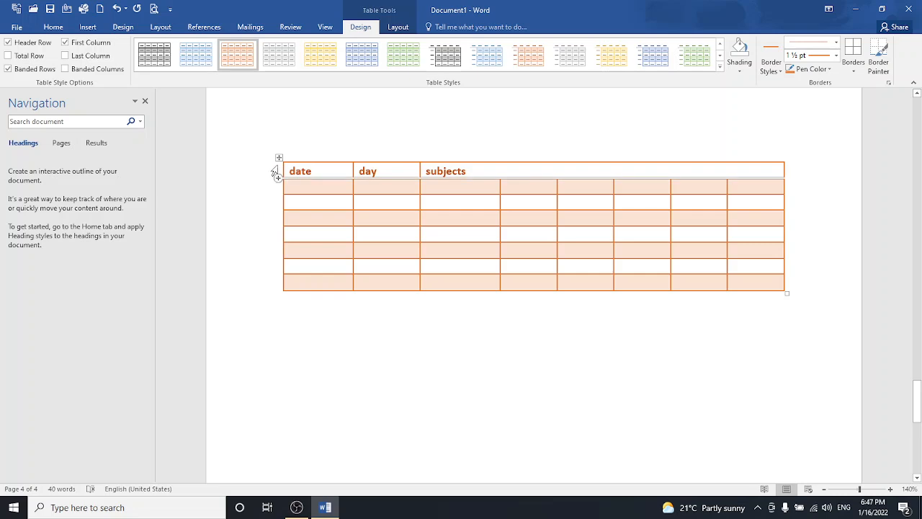
left_click(777, 70)
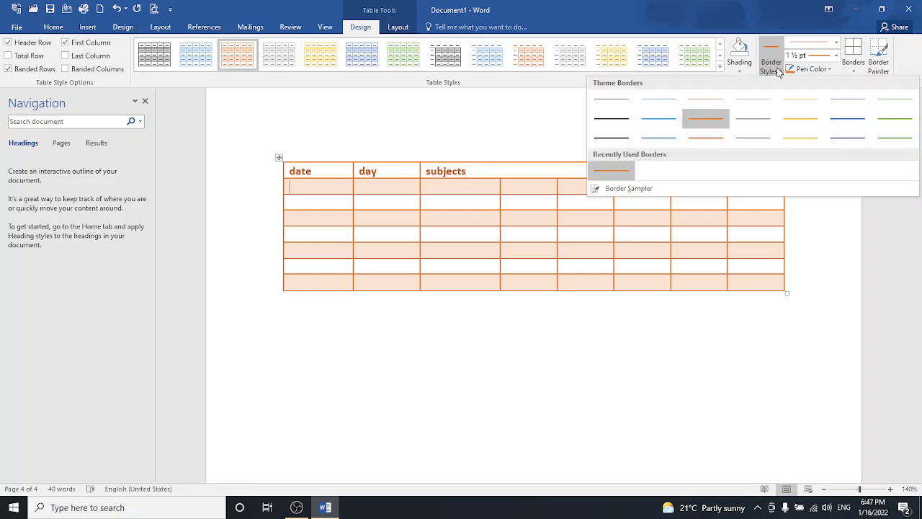
left_click(715, 139)
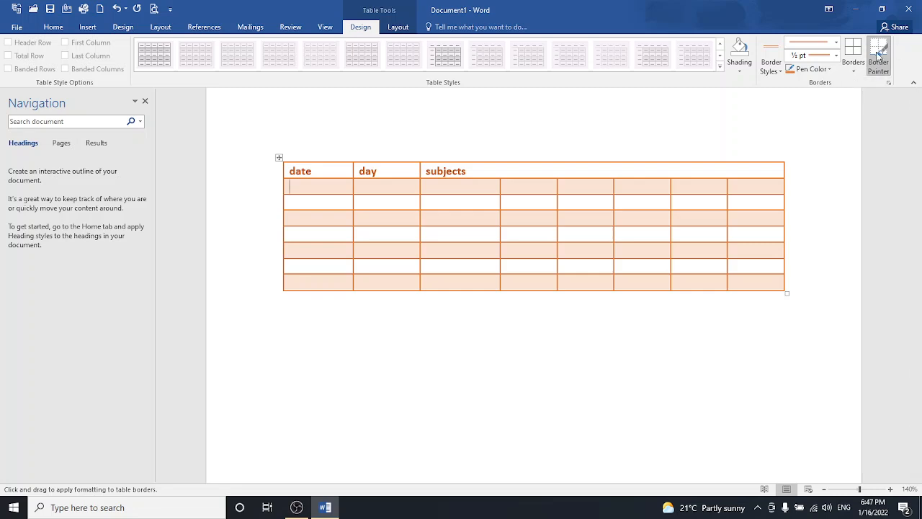
left_click(853, 65)
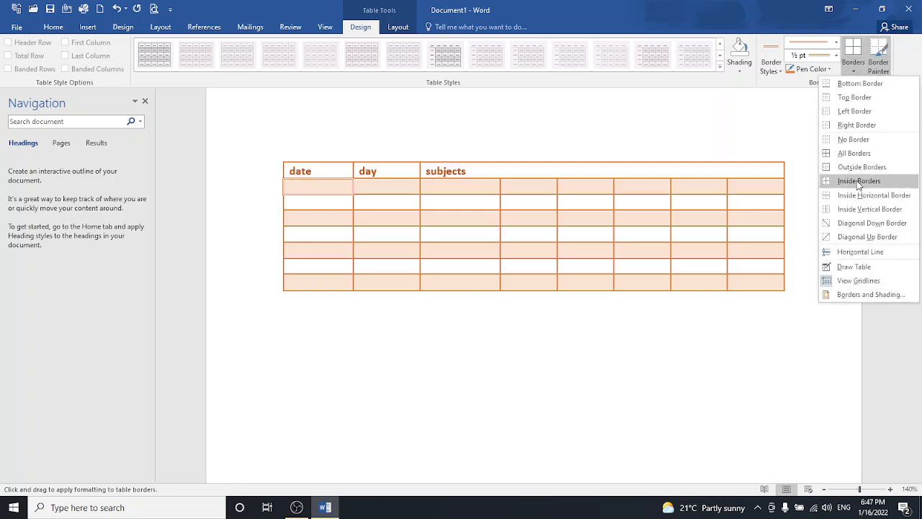
left_click(856, 160)
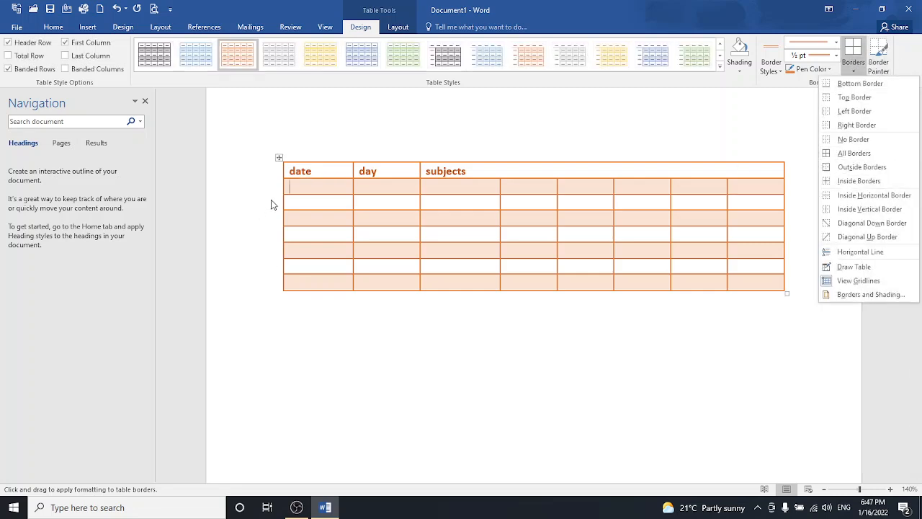
left_click(277, 160)
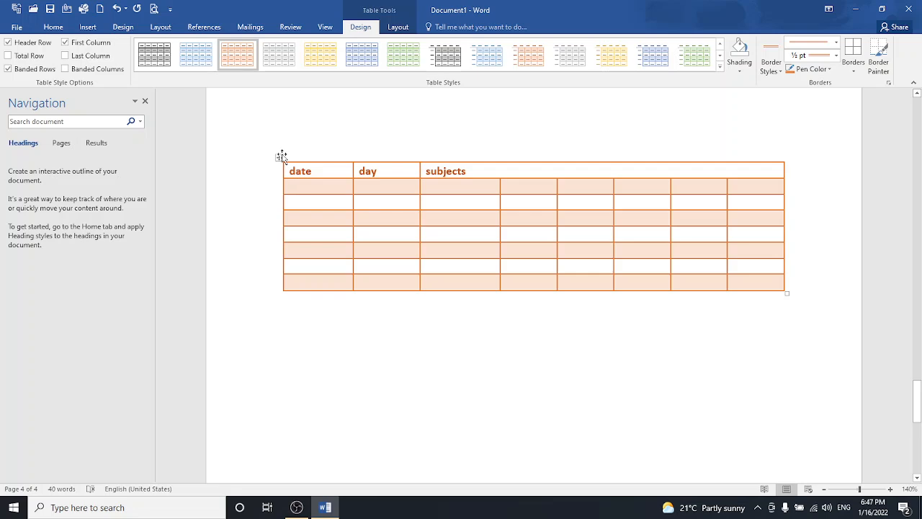
- Select the whole table and apply ½ pt orange All Borders to every cell
left_click(279, 157)
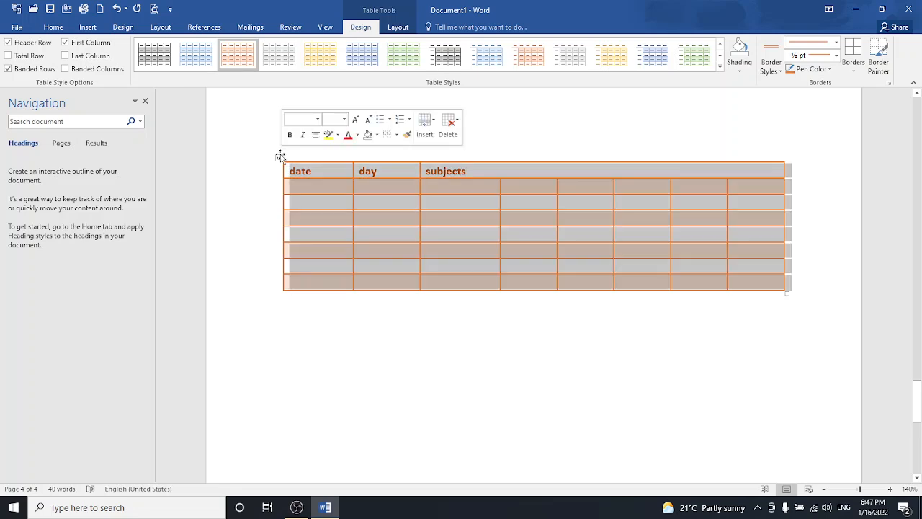
left_click(856, 66)
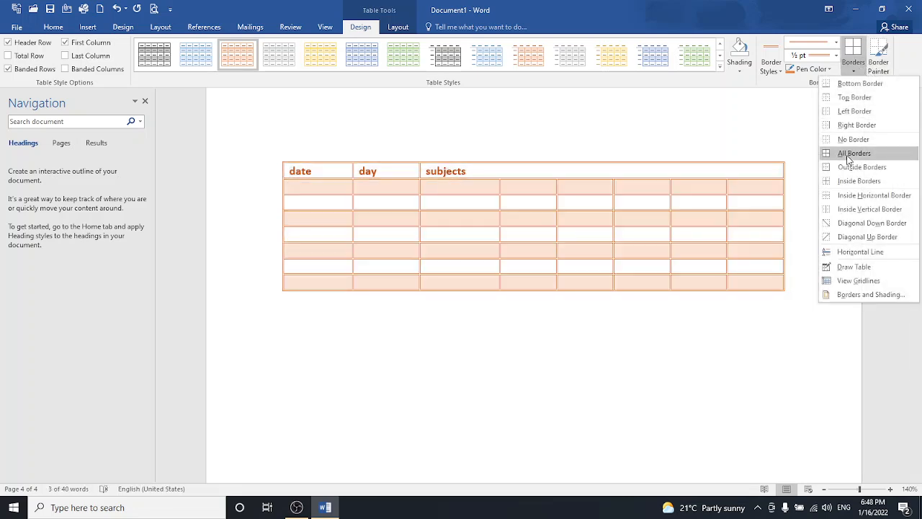
left_click(853, 153)
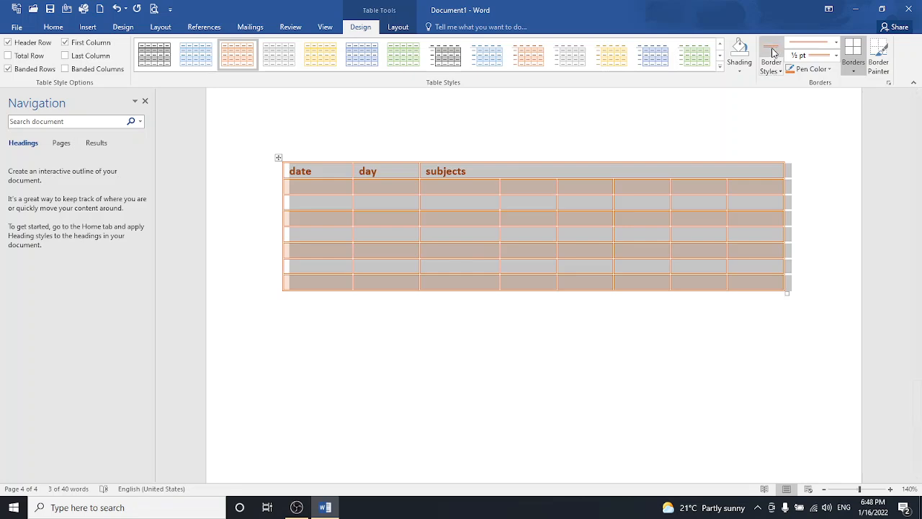
left_click(734, 124)
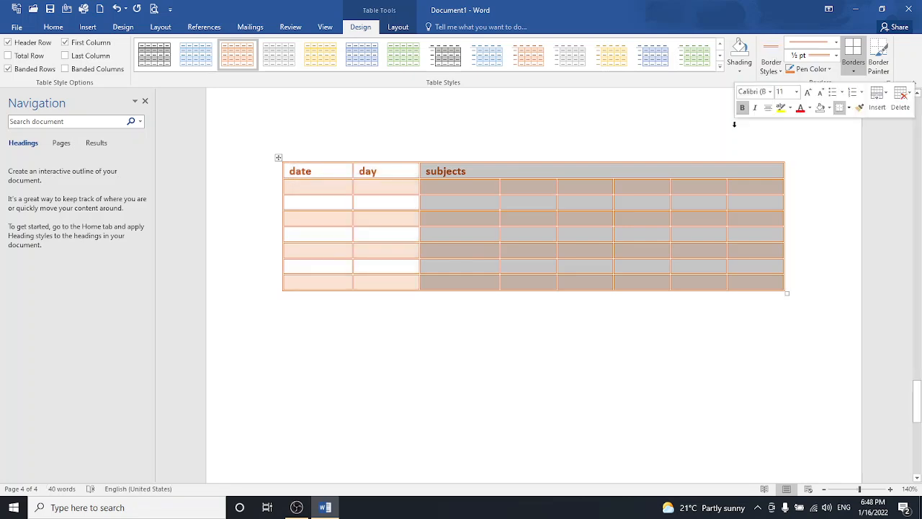
left_click(540, 370)
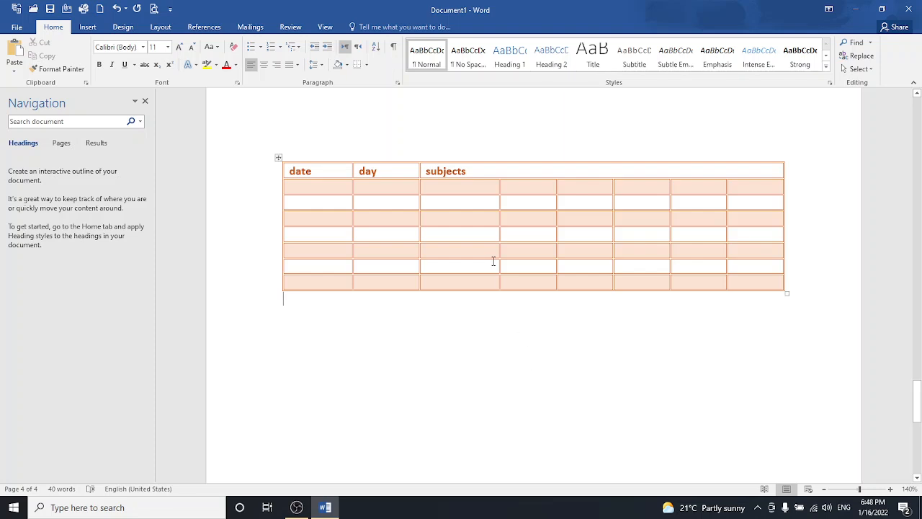
- Select the whole table and open Table Properties from the Layout tab
left_click(87, 27)
left_click(92, 61)
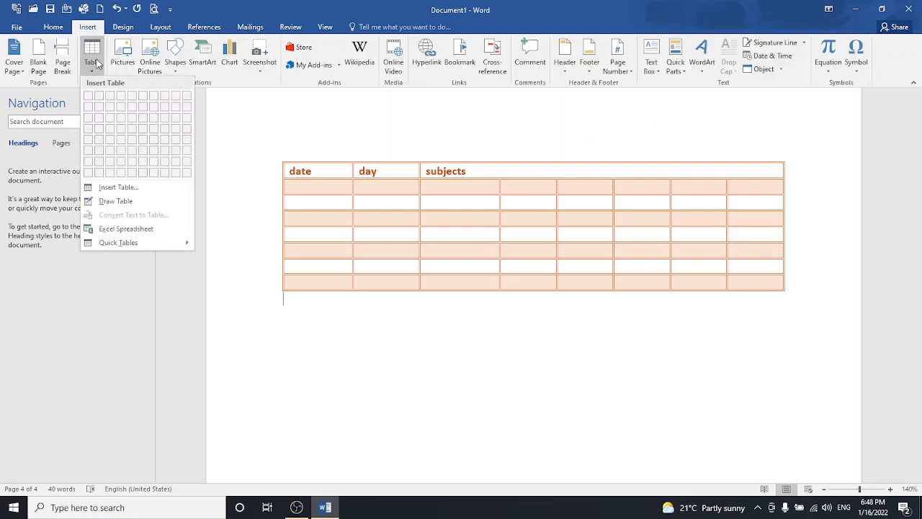
left_click(301, 164)
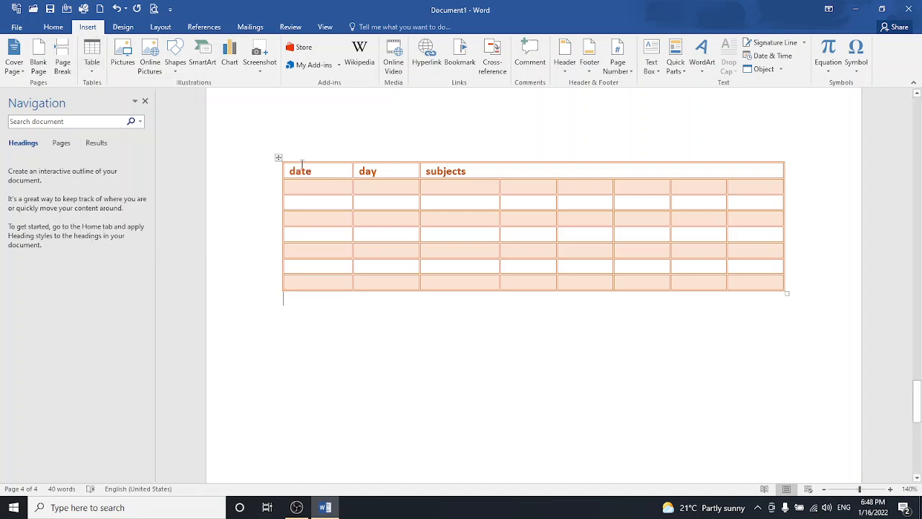
left_click(279, 157)
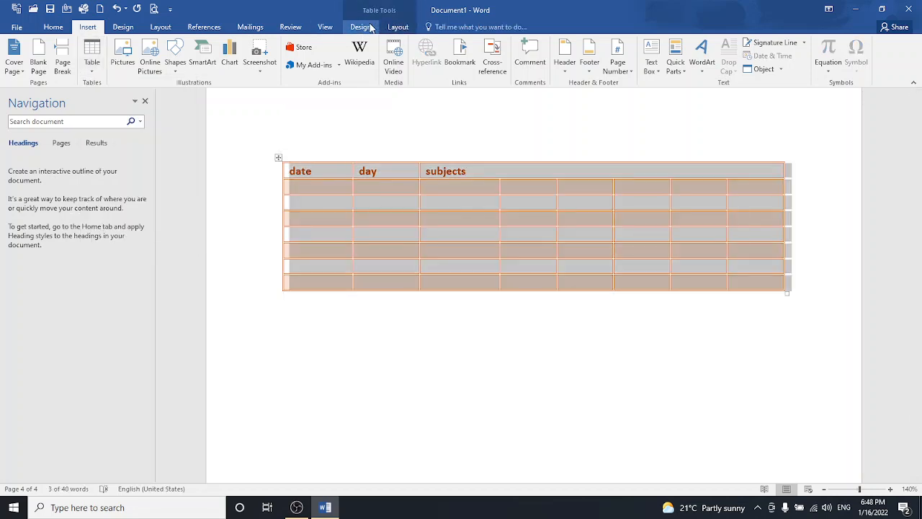
left_click(362, 27)
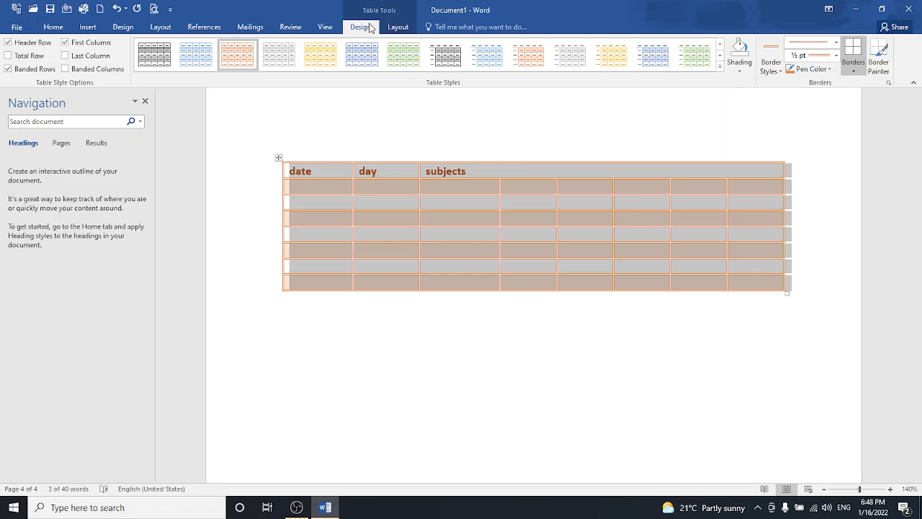
left_click(396, 27)
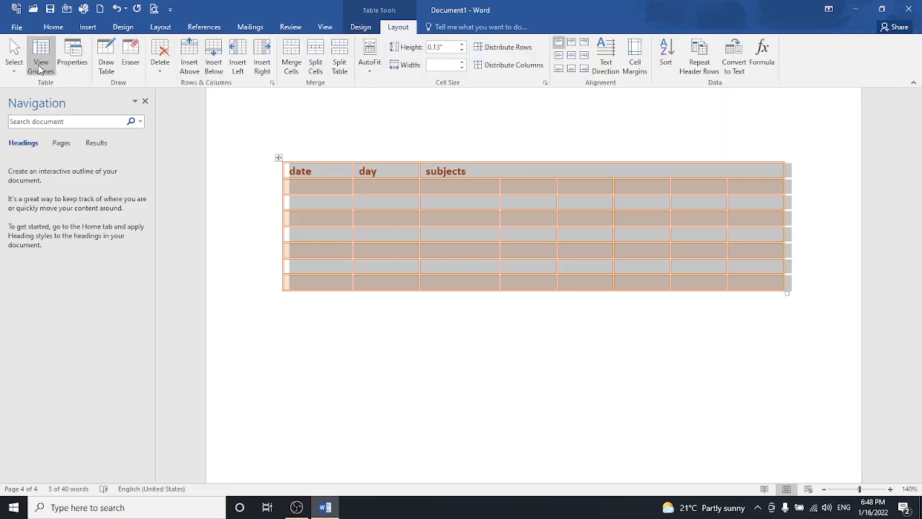
left_click(71, 65)
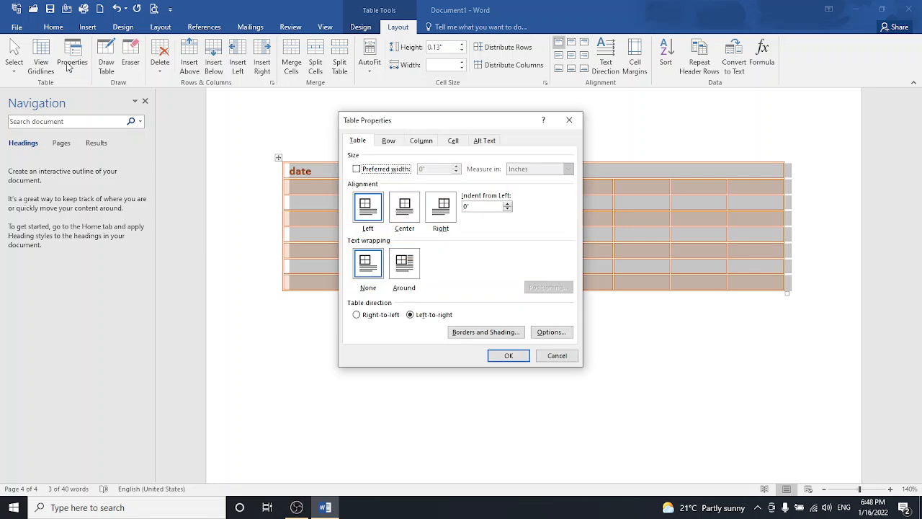
- Set the table alignment to Center and open Borders and Shading
left_click(404, 207)
left_click(444, 213)
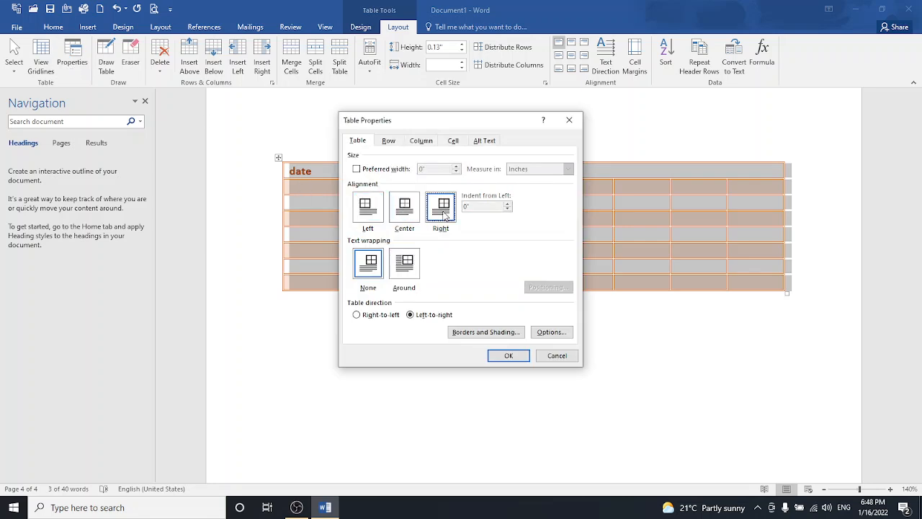
left_click(370, 212)
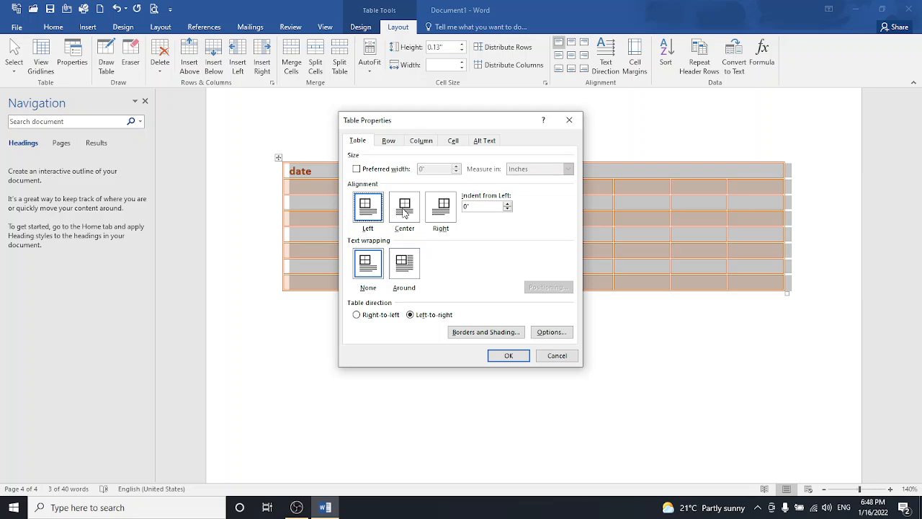
left_click(404, 210)
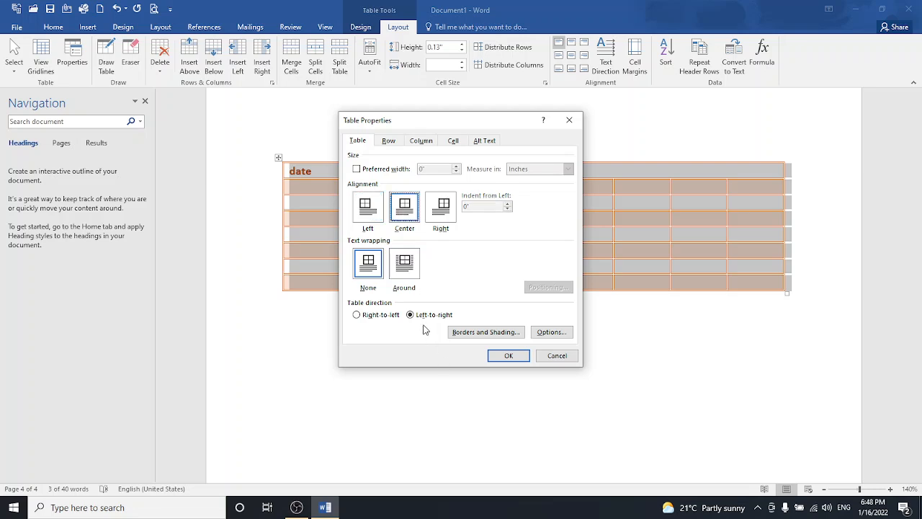
left_click(455, 335)
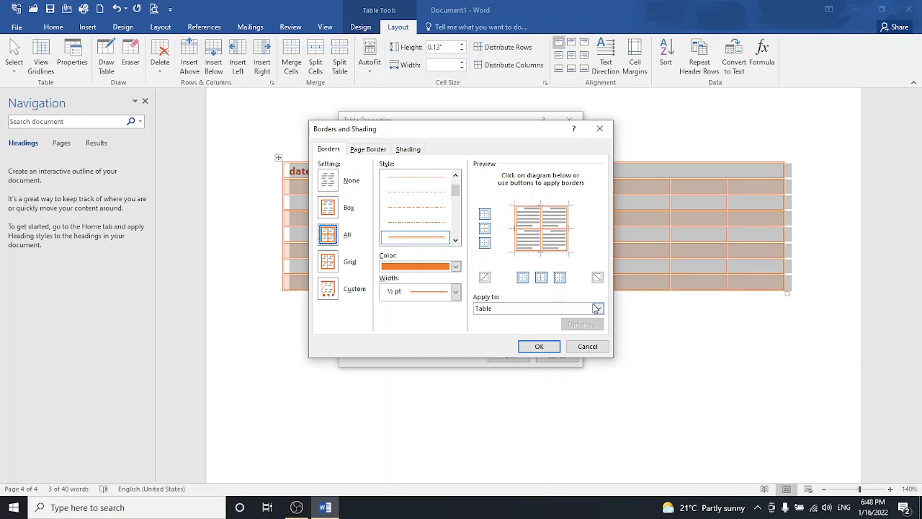
- Set the borders to black thin-thick double lines at 1½ pt width and confirm
left_click(455, 268)
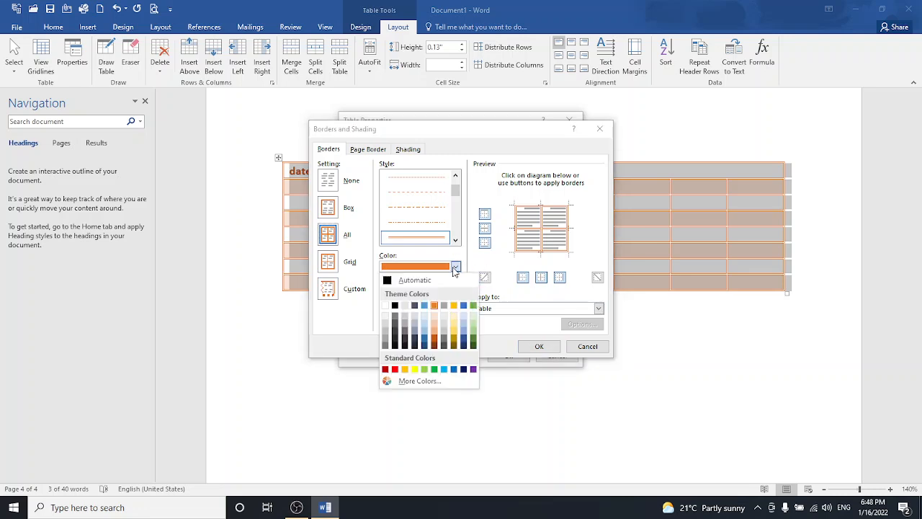
left_click(395, 306)
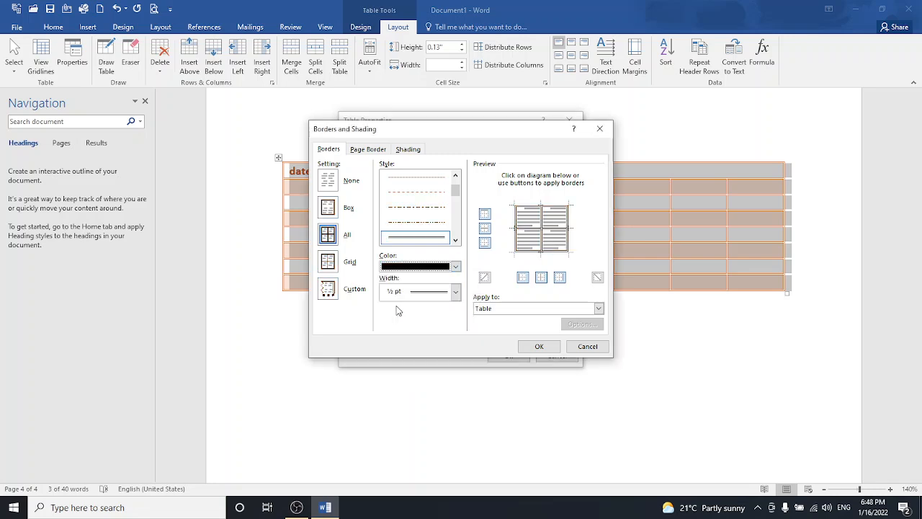
left_click(455, 241)
left_click(455, 242)
left_click(455, 241)
left_click(455, 241)
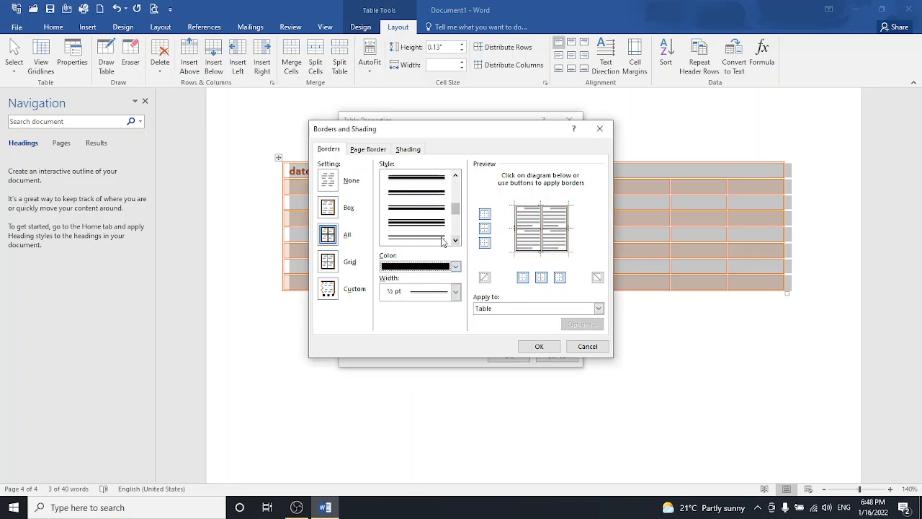
left_click(441, 238)
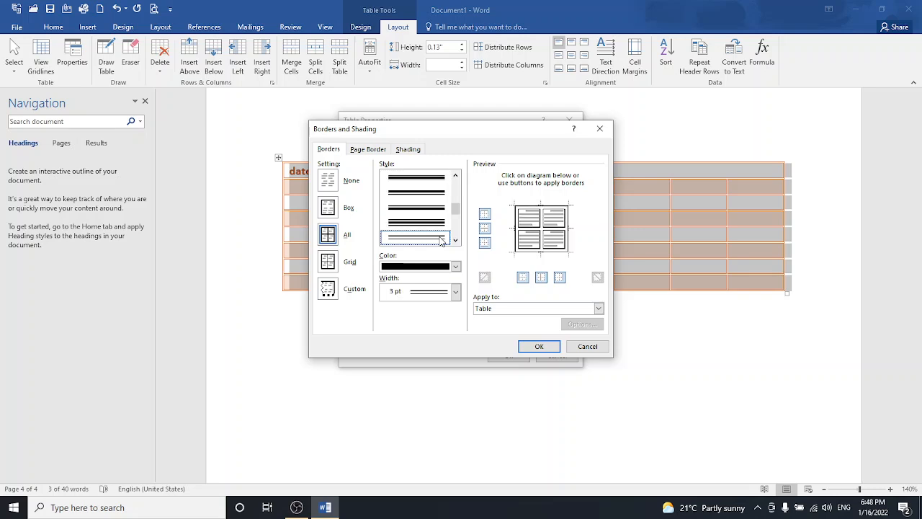
left_click(455, 292)
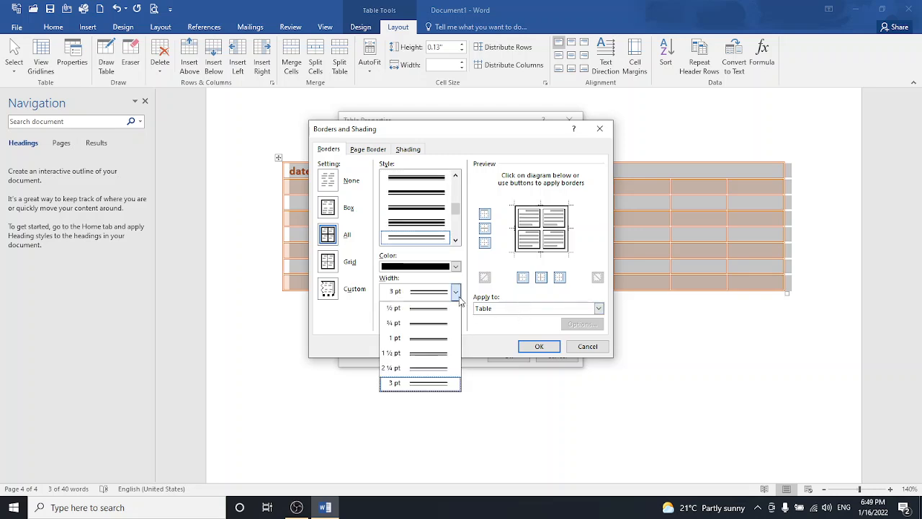
left_click(432, 355)
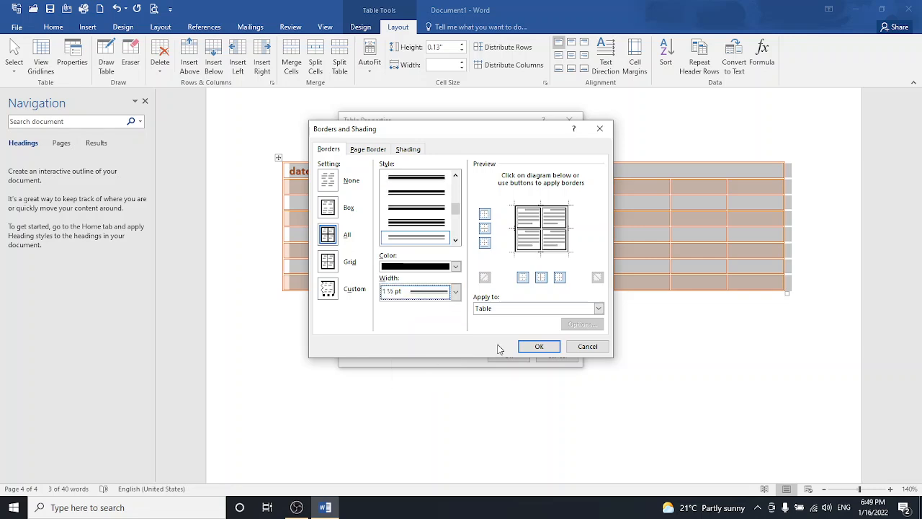
left_click(533, 347)
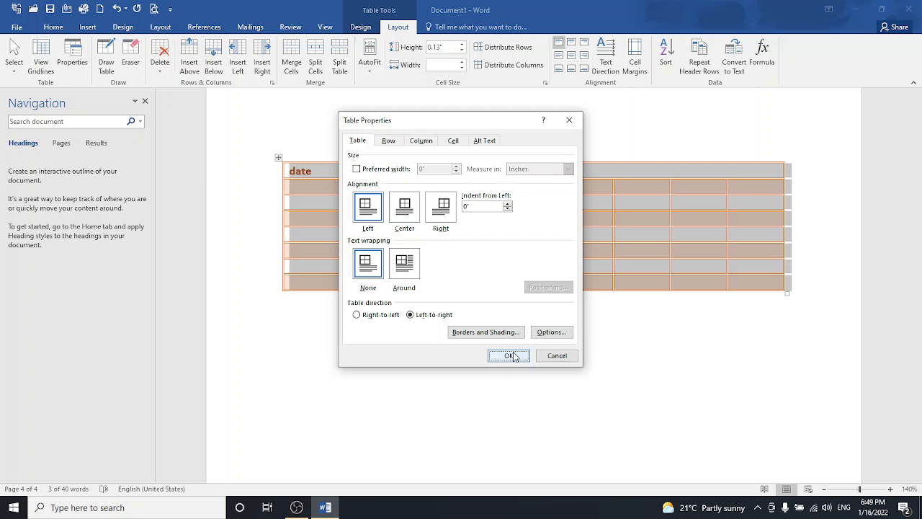
- Keep the table centred, close Table Properties, and deselect the table
left_click(406, 213)
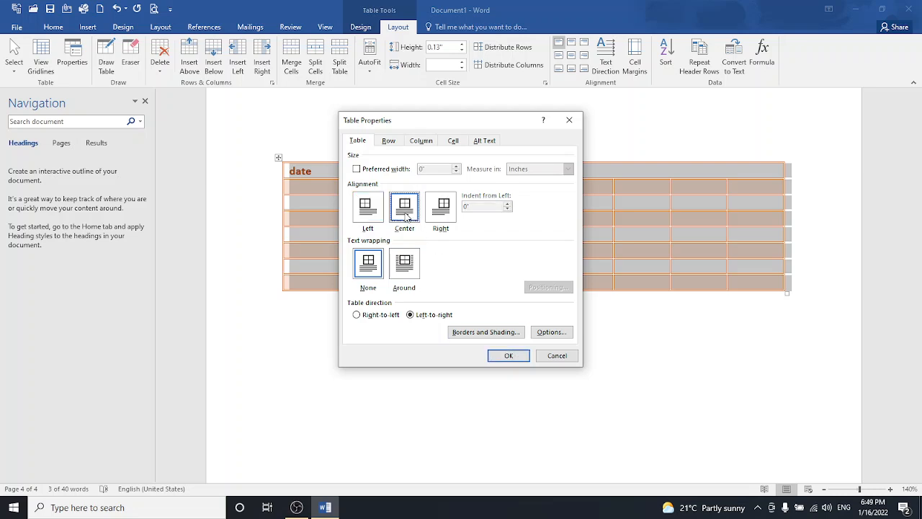
left_click(509, 355)
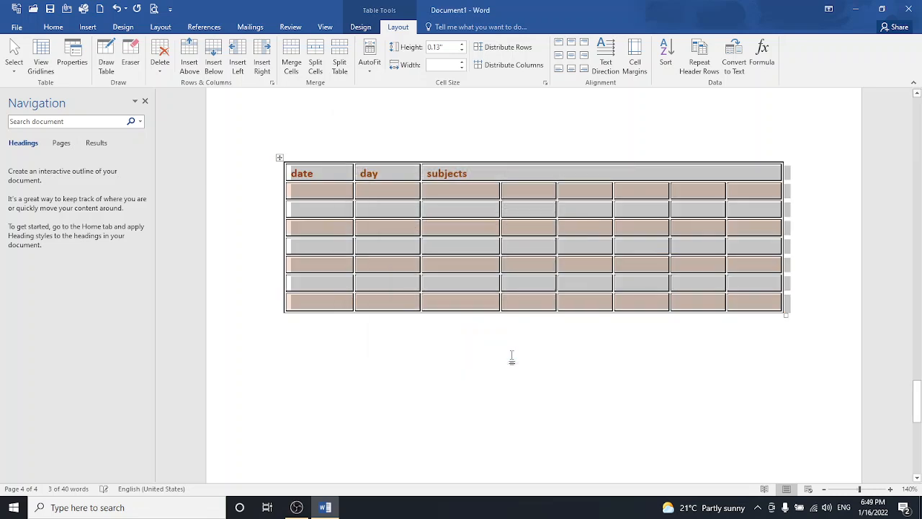
left_click(491, 375)
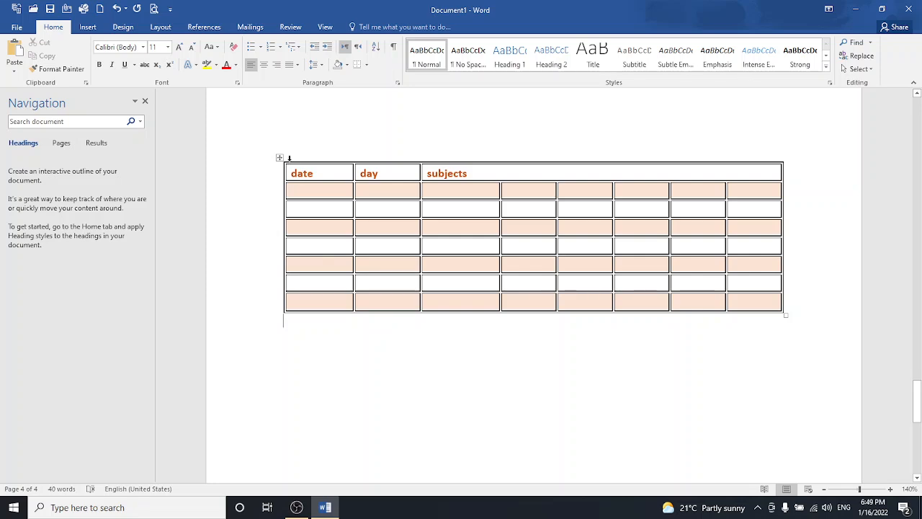
- Cycle the table through AutoFit Contents, AutoFit Window and Fixed Column Width, ending on AutoFit Window
left_click(279, 157)
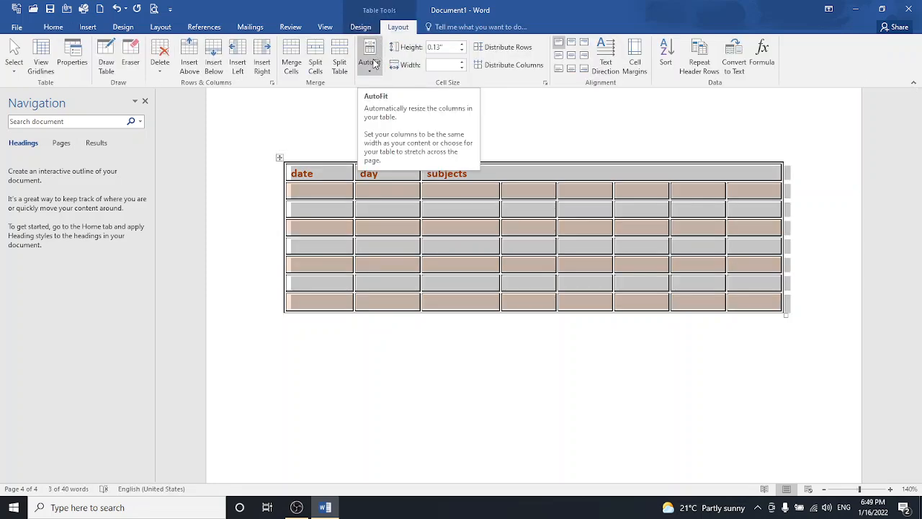
left_click(375, 64)
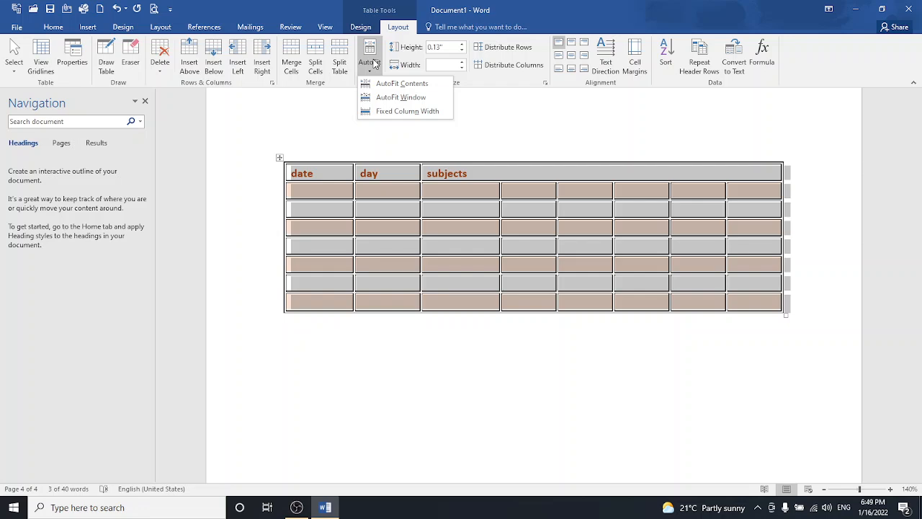
left_click(386, 83)
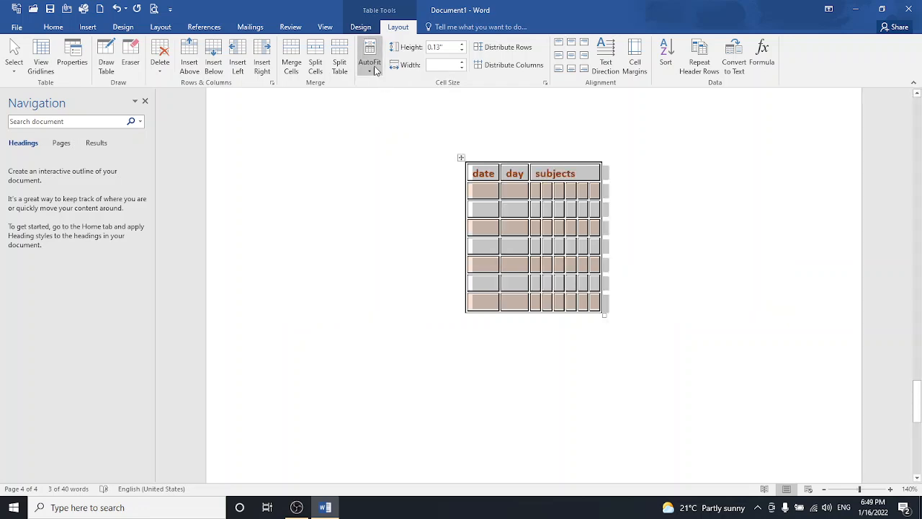
left_click(369, 63)
left_click(400, 97)
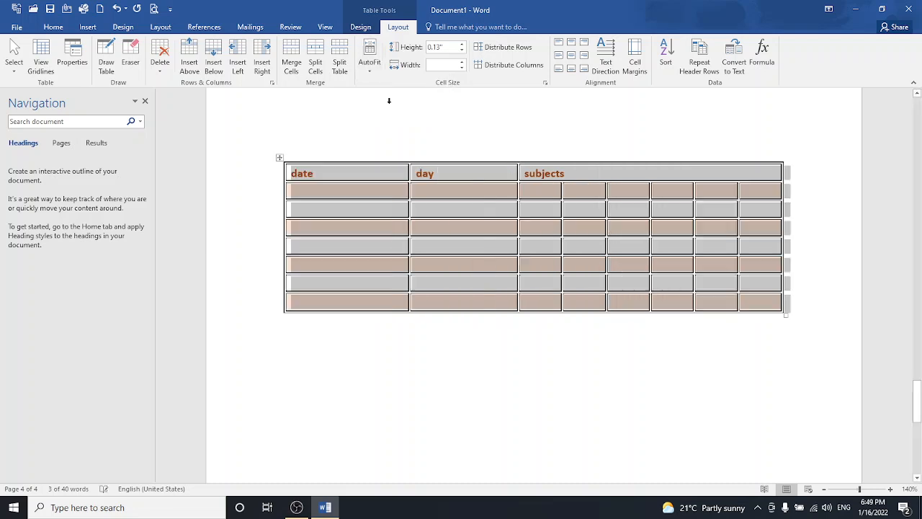
left_click(370, 62)
left_click(380, 113)
left_click(370, 63)
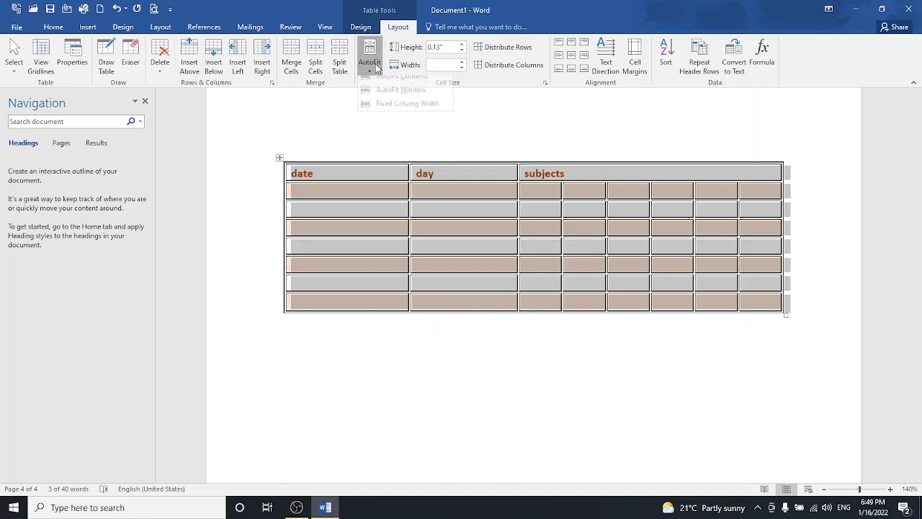
left_click(387, 98)
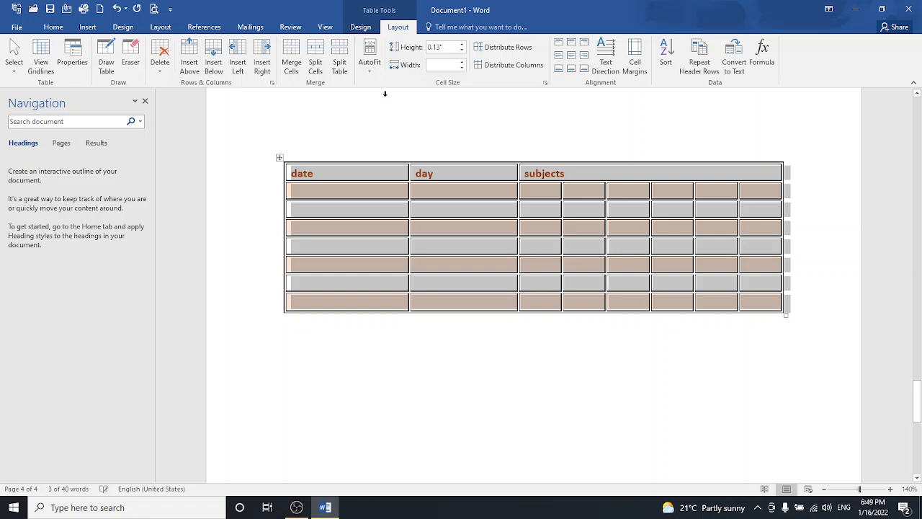
- Raise the row height to 0.5", lower it to 0.2", narrow the column width, then reselect the table
left_click(462, 45)
left_click(462, 45)
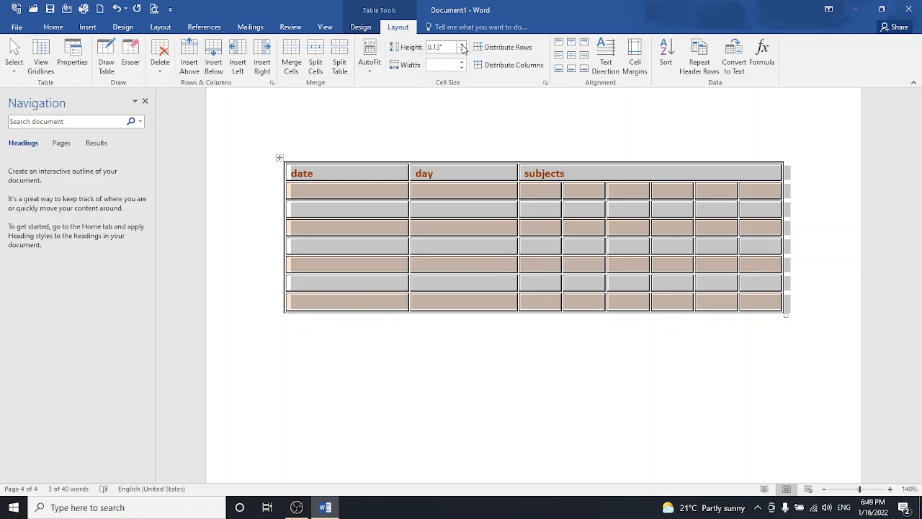
left_click(463, 45)
left_click(462, 45)
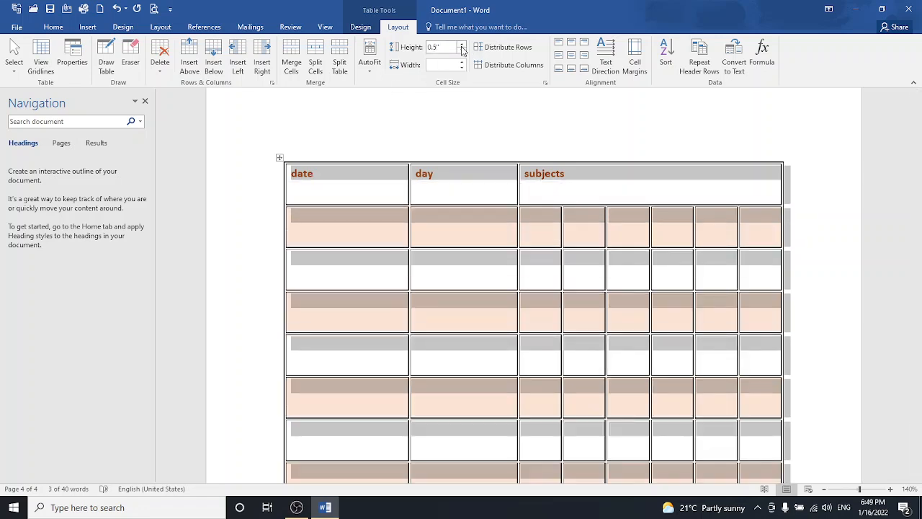
left_click(464, 51)
left_click(463, 51)
left_click(463, 51)
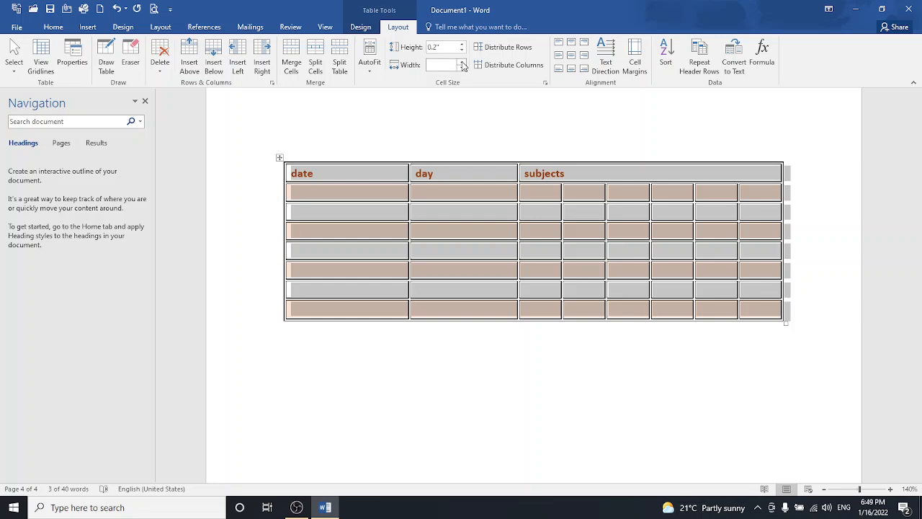
left_click(463, 66)
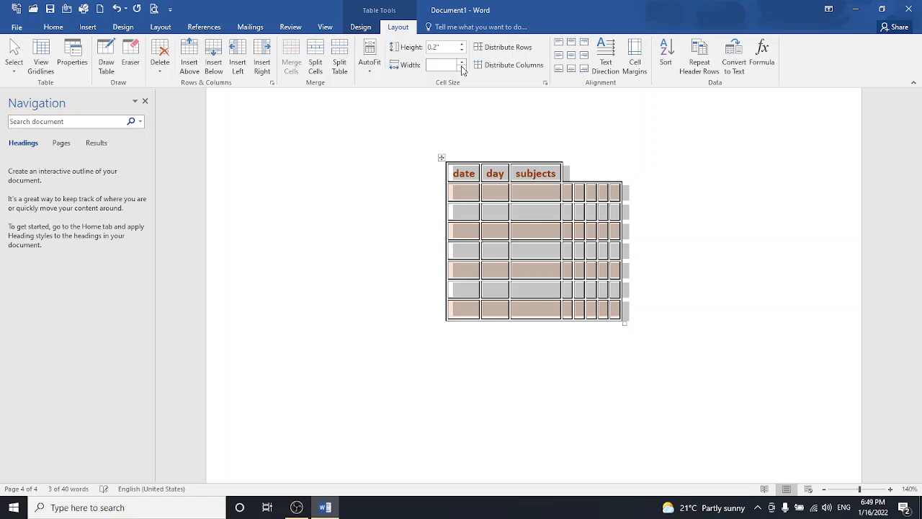
left_click(441, 159)
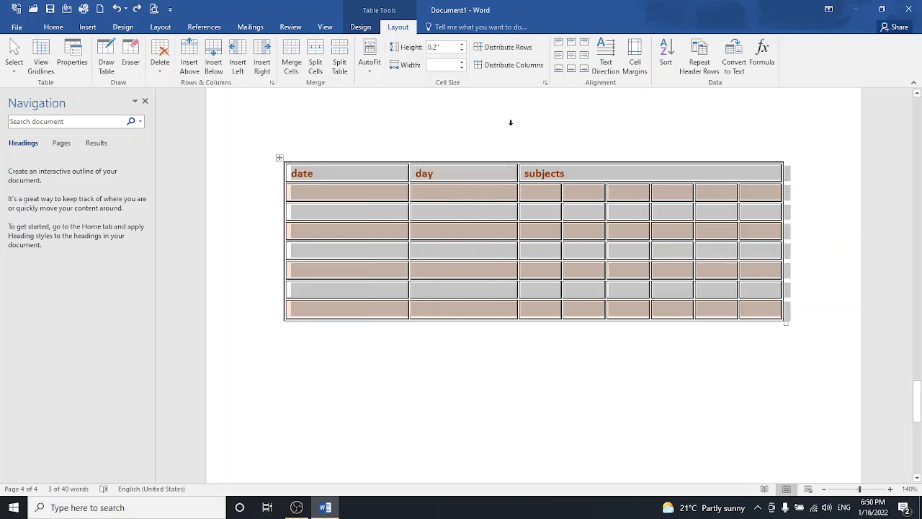
- Try each cell alignment option, finishing with the headings centred both ways
left_click(573, 47)
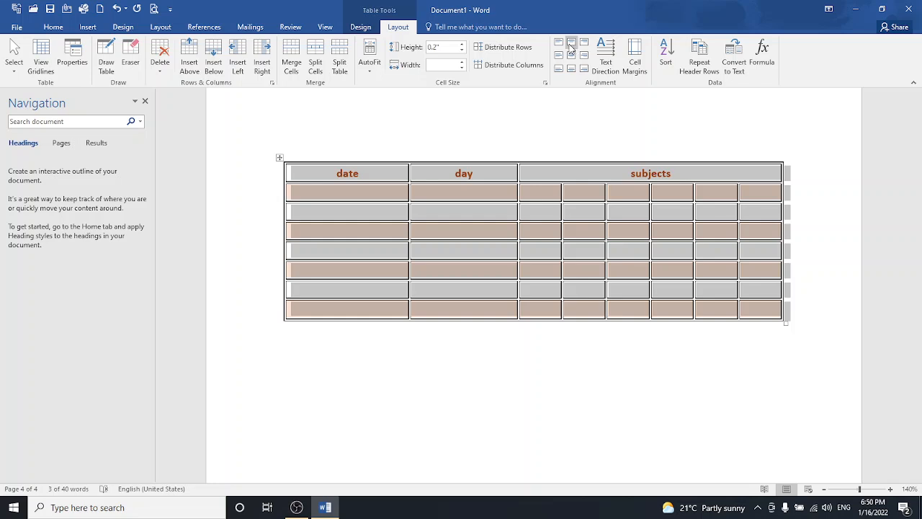
left_click(560, 44)
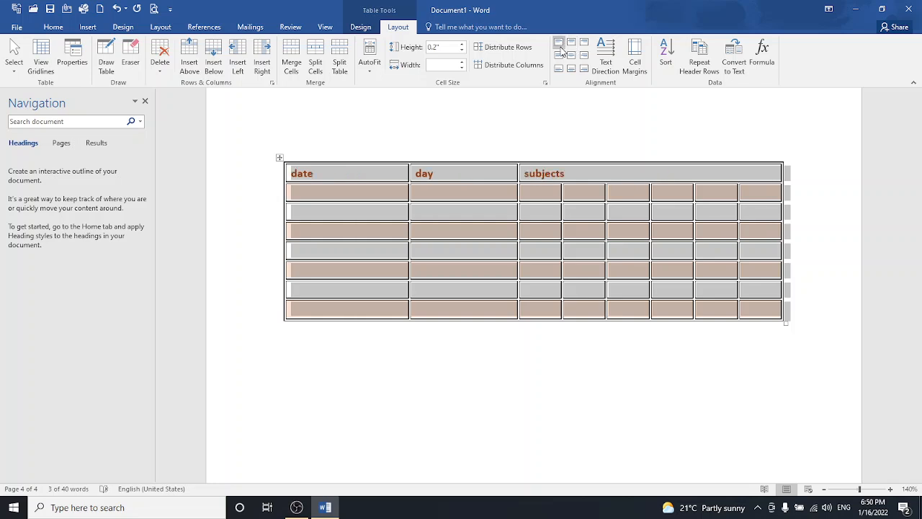
left_click(561, 56)
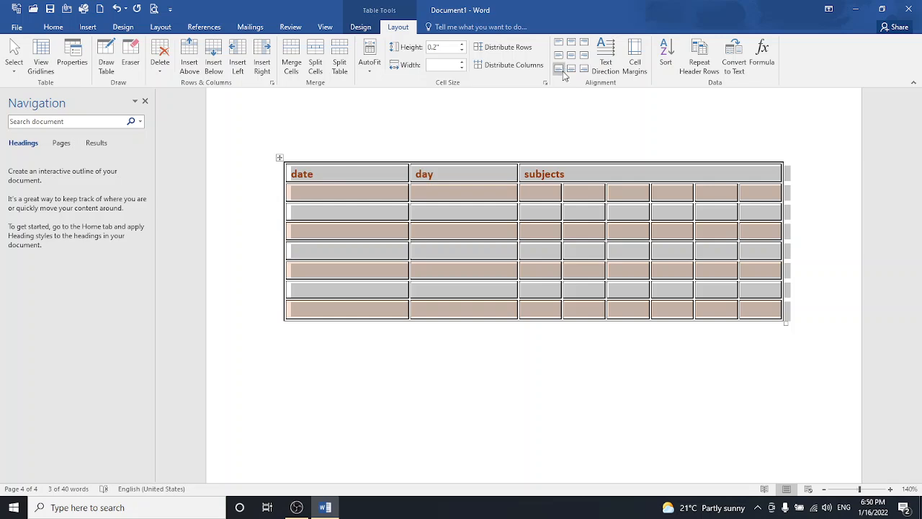
left_click(559, 68)
left_click(573, 72)
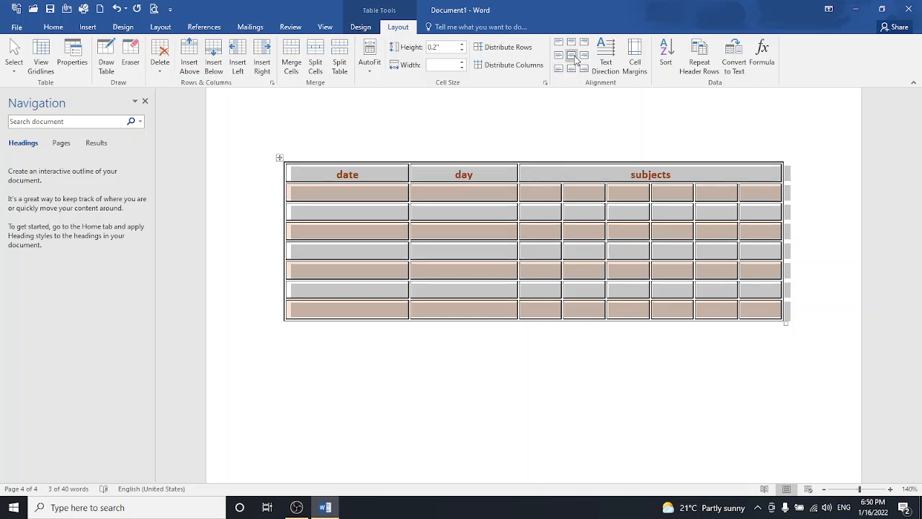
left_click(574, 55)
left_click(574, 43)
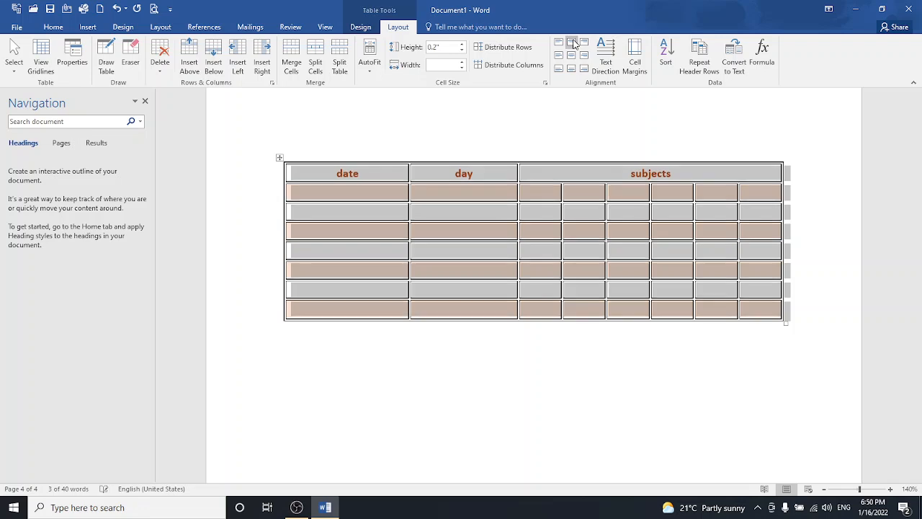
left_click(585, 43)
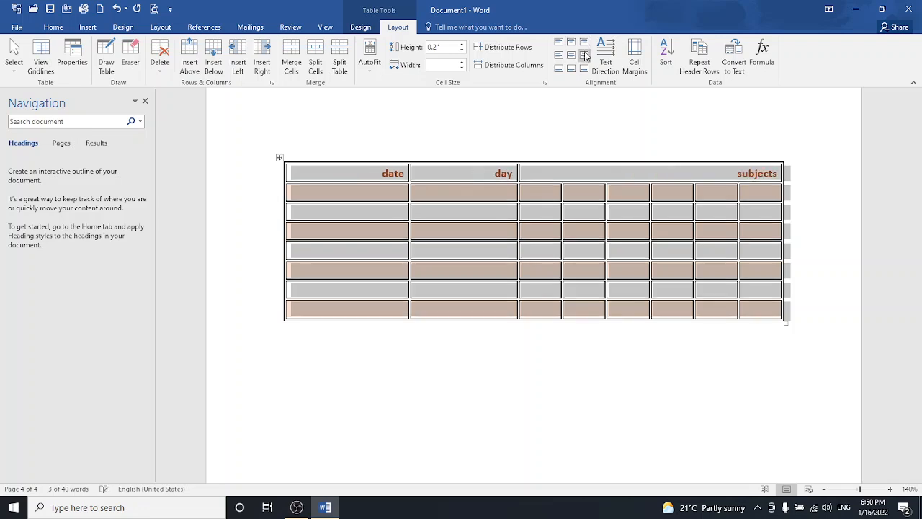
left_click(585, 56)
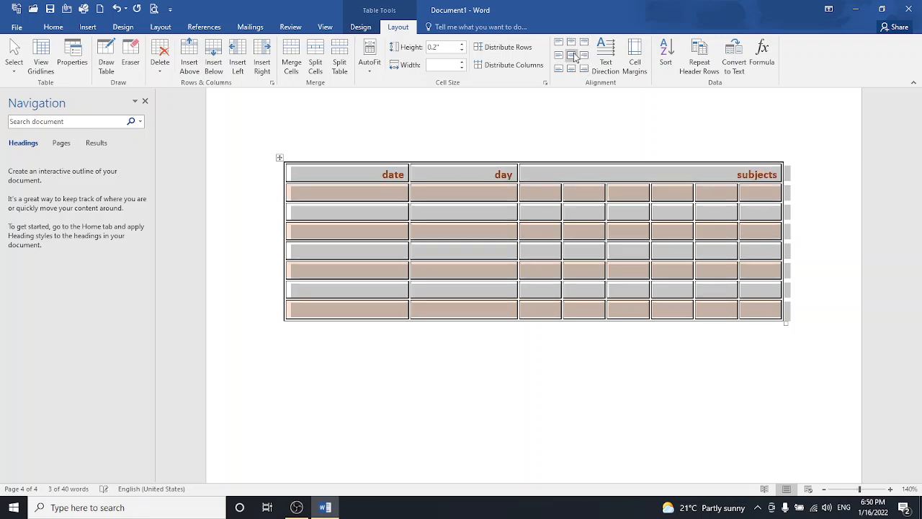
left_click(574, 55)
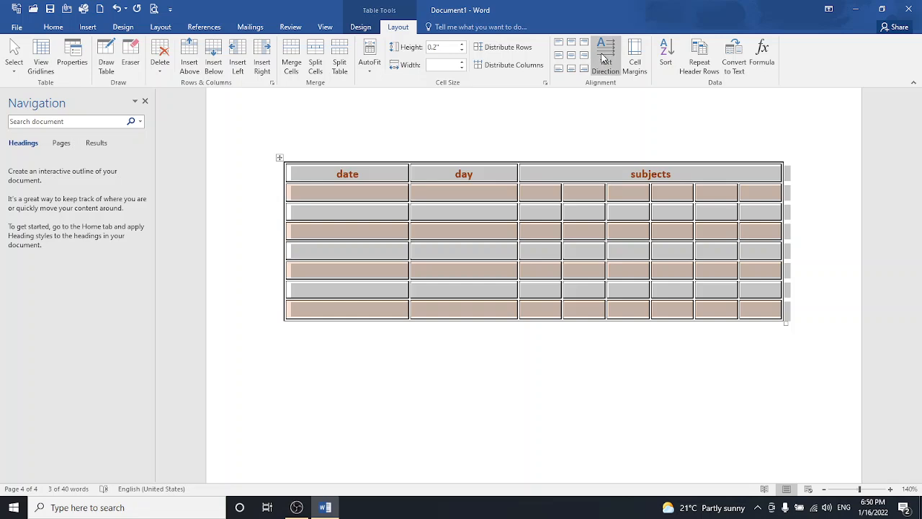
- Cycle the text direction through vertical orientations back to horizontal
left_click(605, 58)
left_click(604, 58)
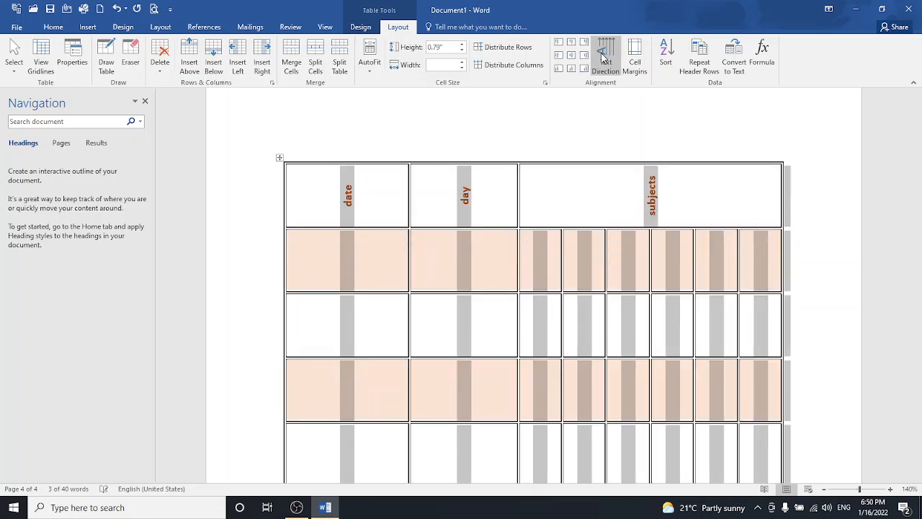
left_click(603, 58)
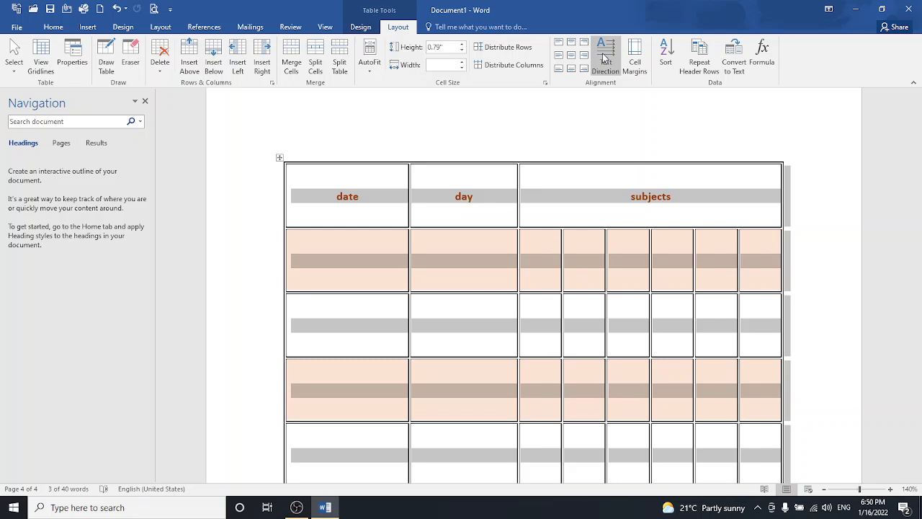
- In Cell Margins, nudge the top margin to 0.01", return it to 0", and confirm
left_click(642, 63)
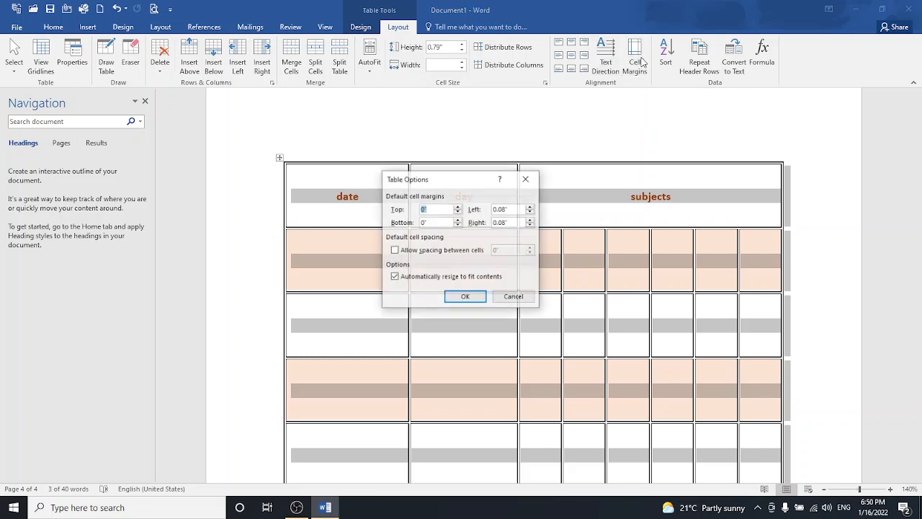
left_click(458, 207)
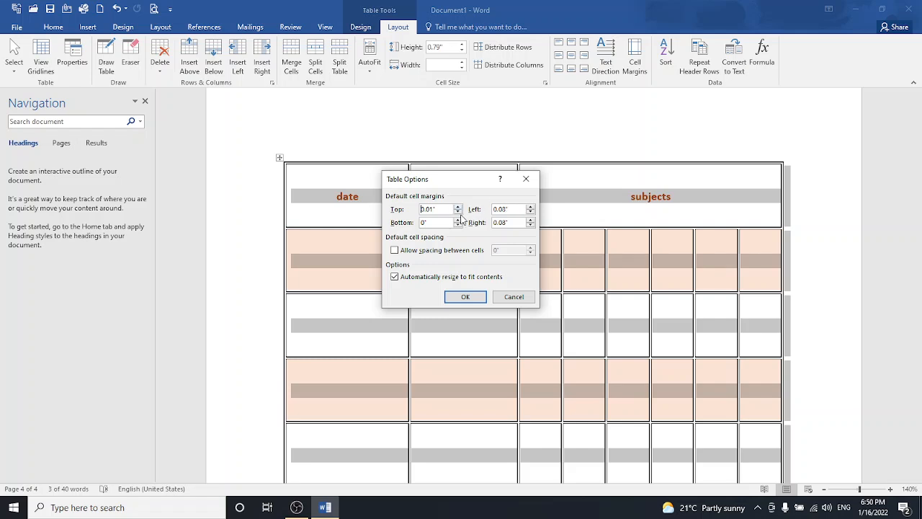
left_click(458, 211)
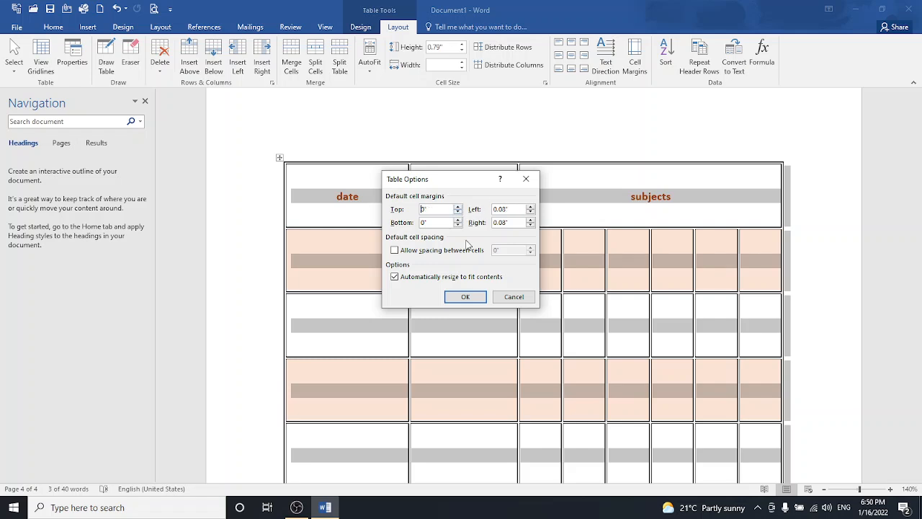
left_click(477, 296)
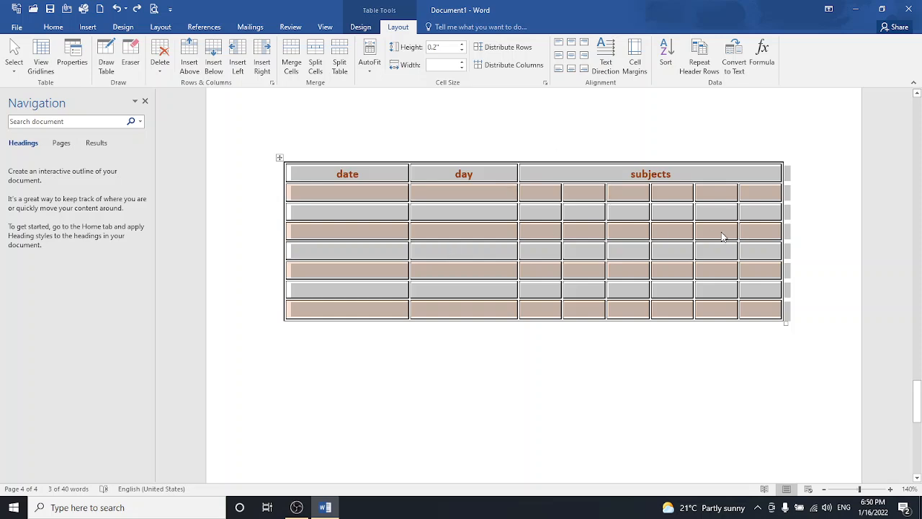
left_click(734, 72)
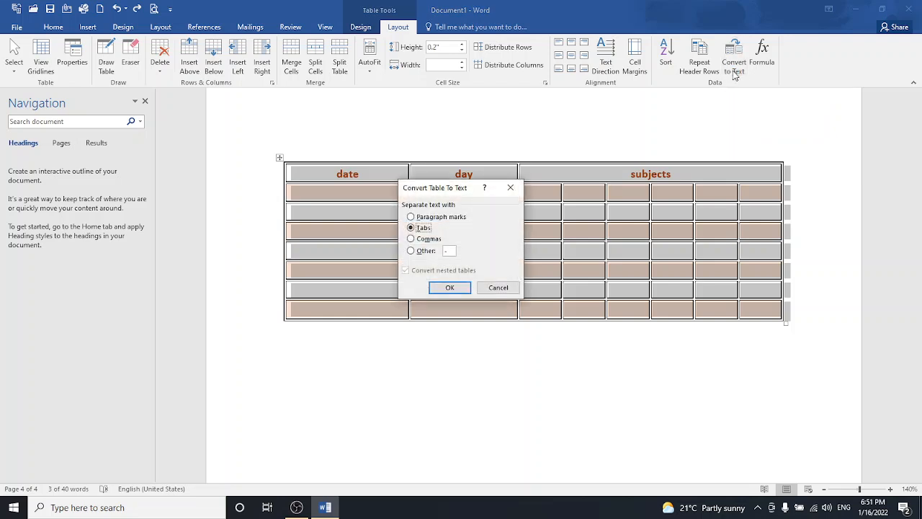
left_click(449, 288)
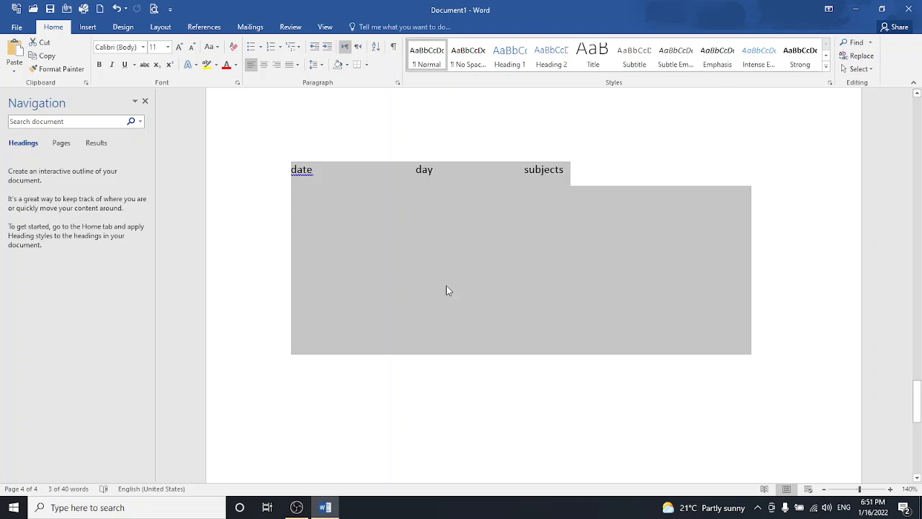
left_click(88, 27)
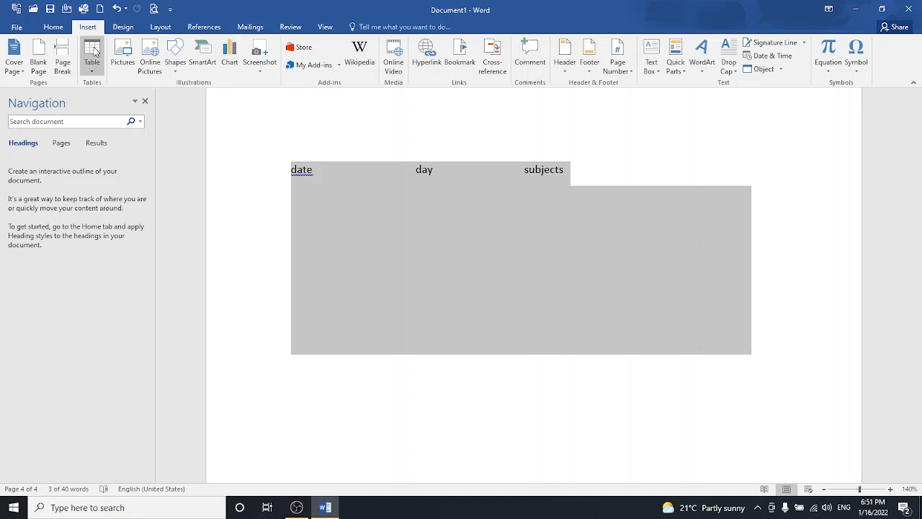
left_click(93, 51)
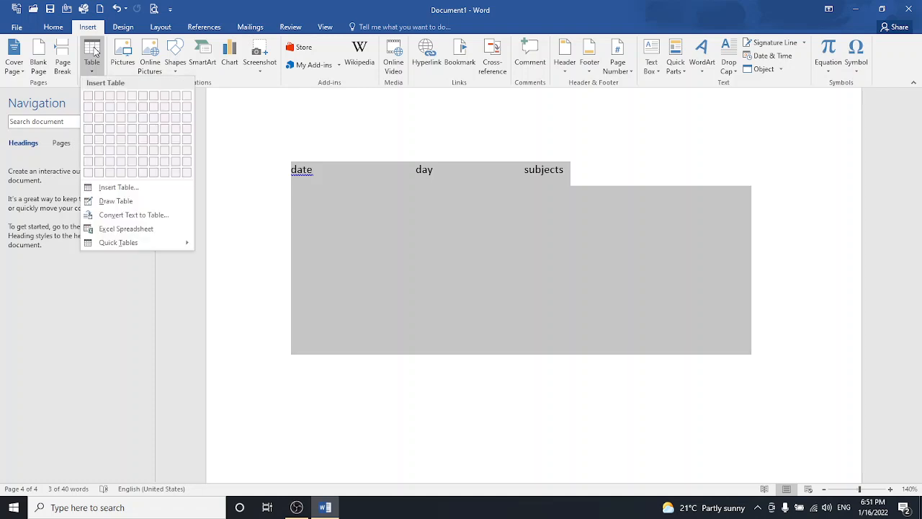
left_click(130, 216)
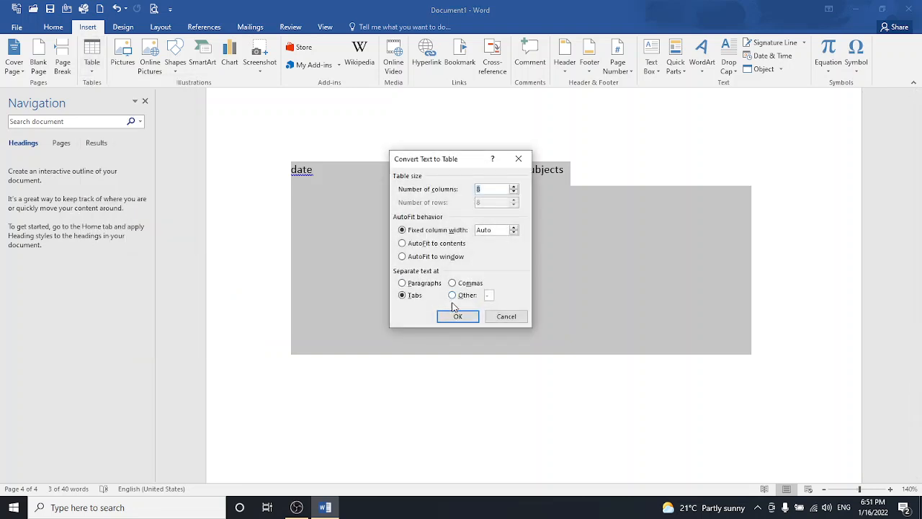
left_click(454, 318)
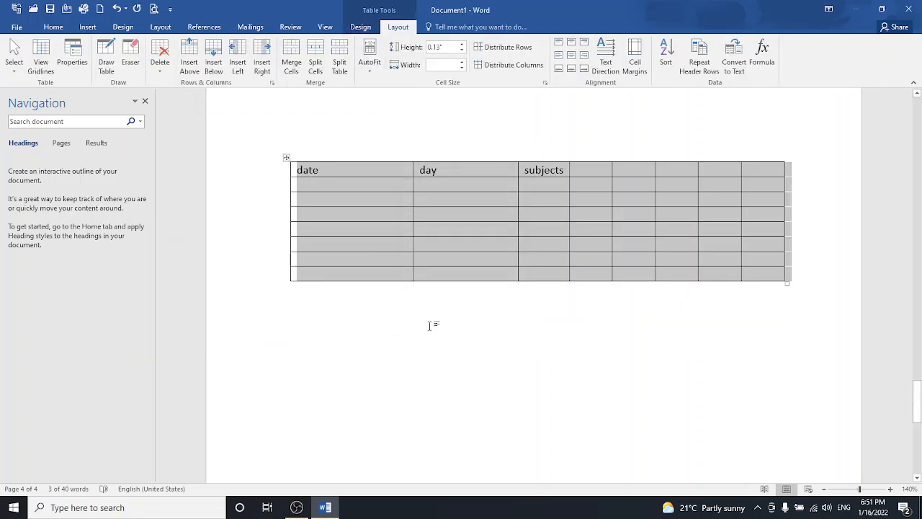
left_click(429, 326)
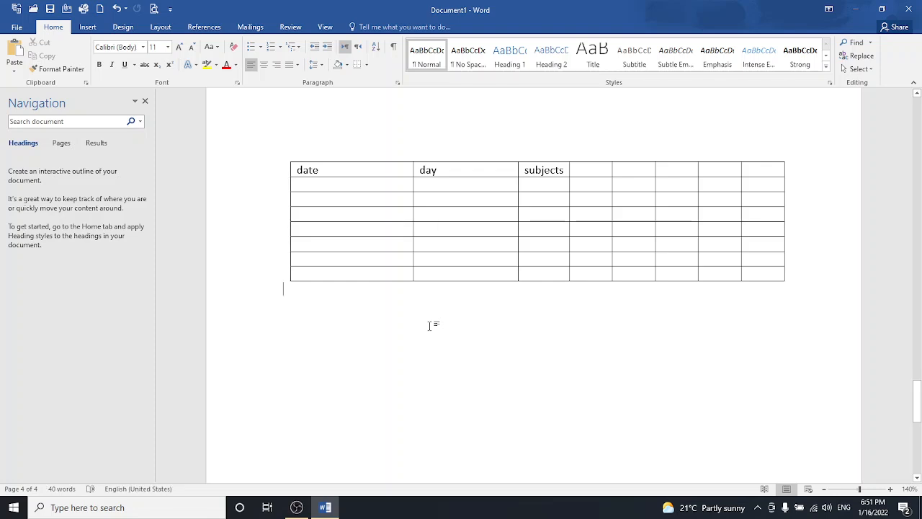
key("ctrl+a")
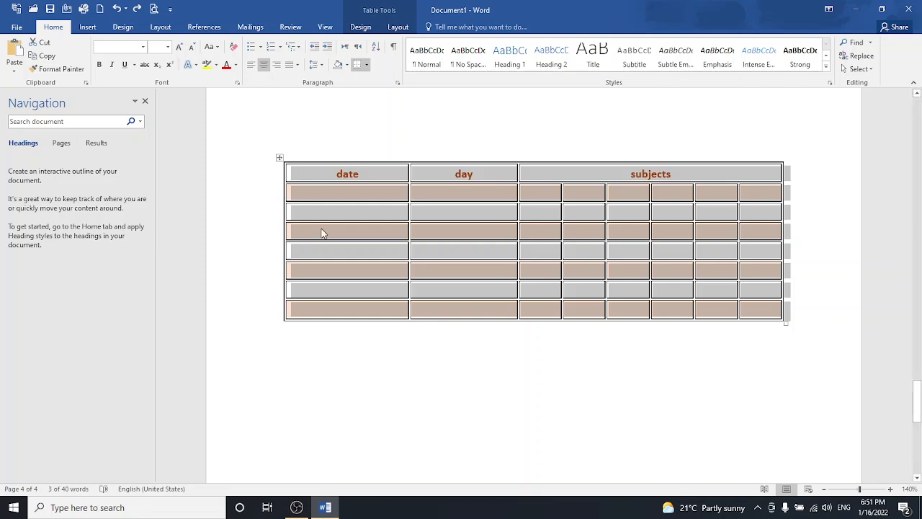
- Convert the shaded date/day/subjects table to plain text
left_click(280, 159)
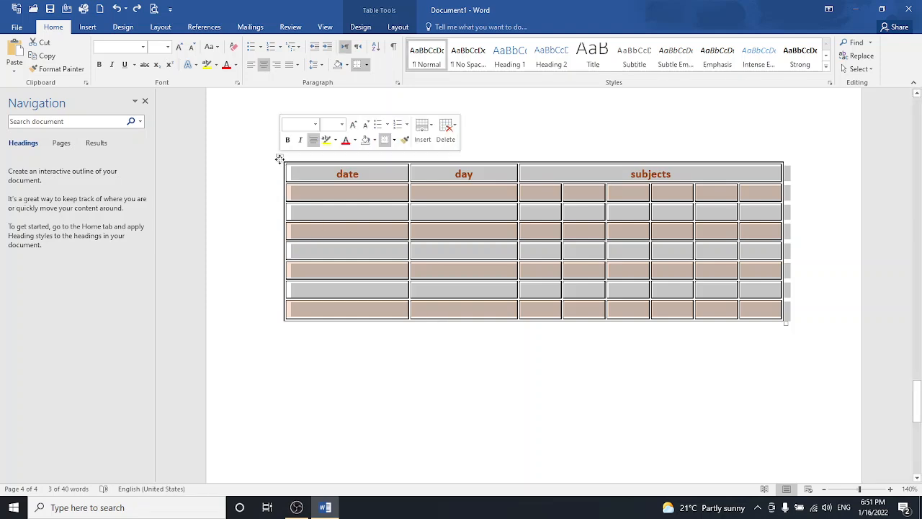
left_click(397, 27)
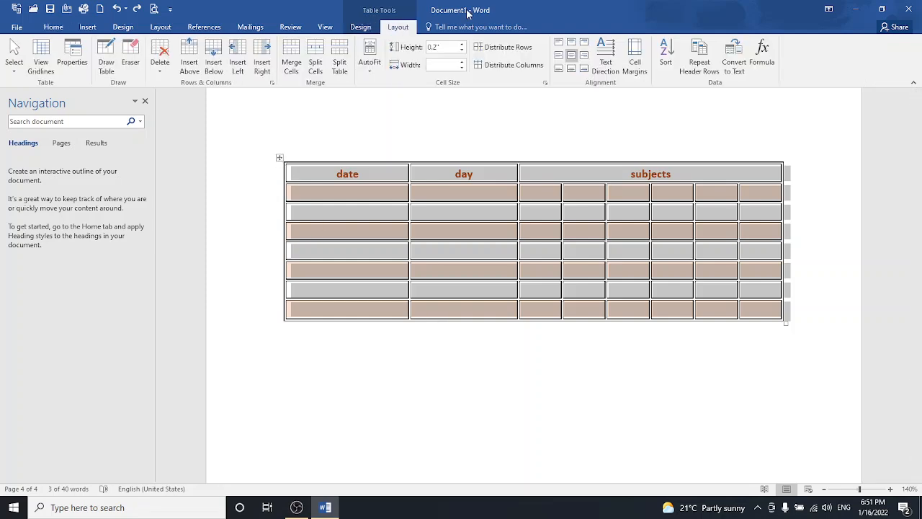
left_click(734, 58)
left_click(457, 291)
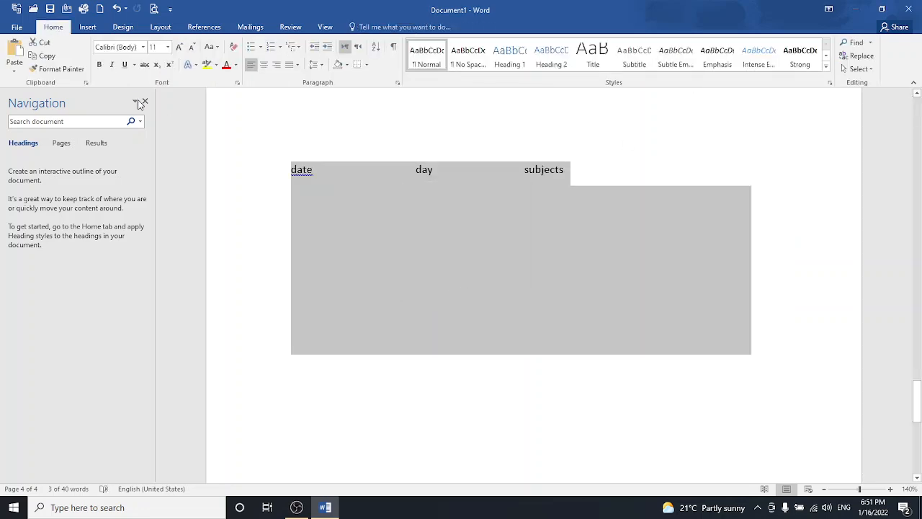
- Rebuild the text as an 8-column table and select the header cells from subjects to the last column
left_click(86, 28)
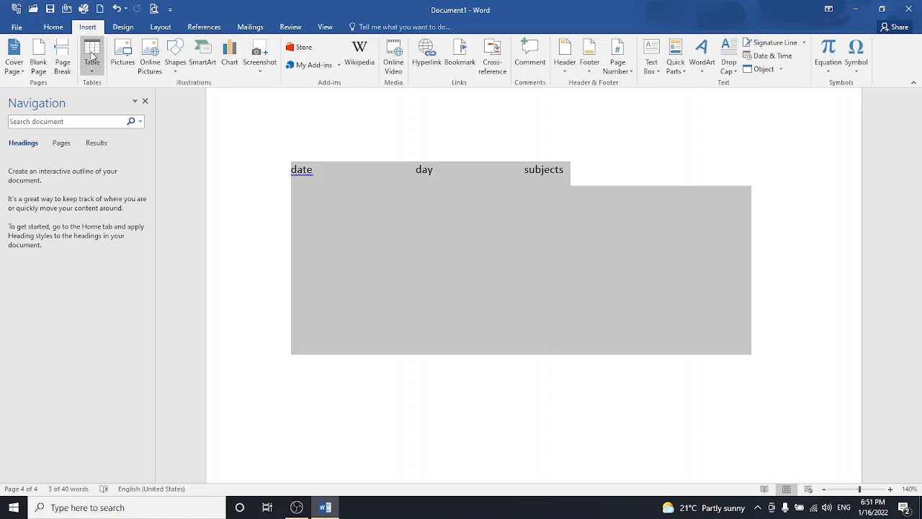
left_click(91, 55)
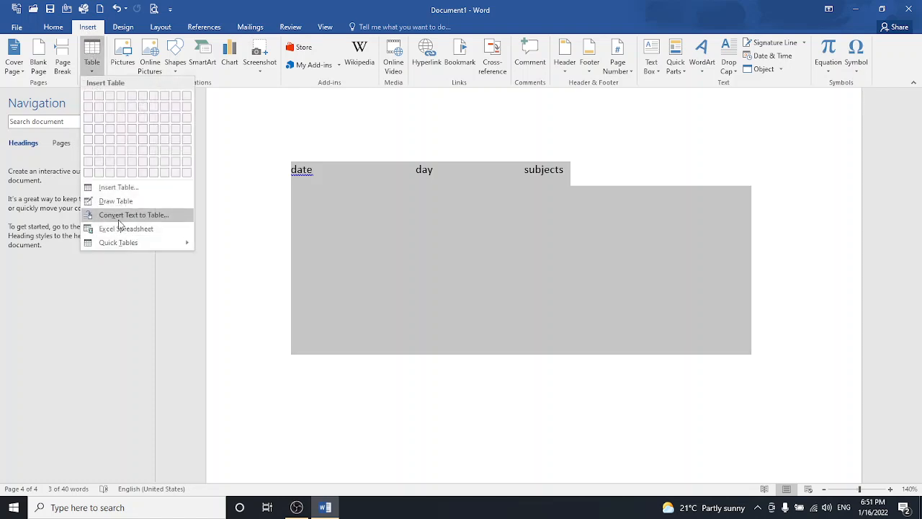
left_click(119, 216)
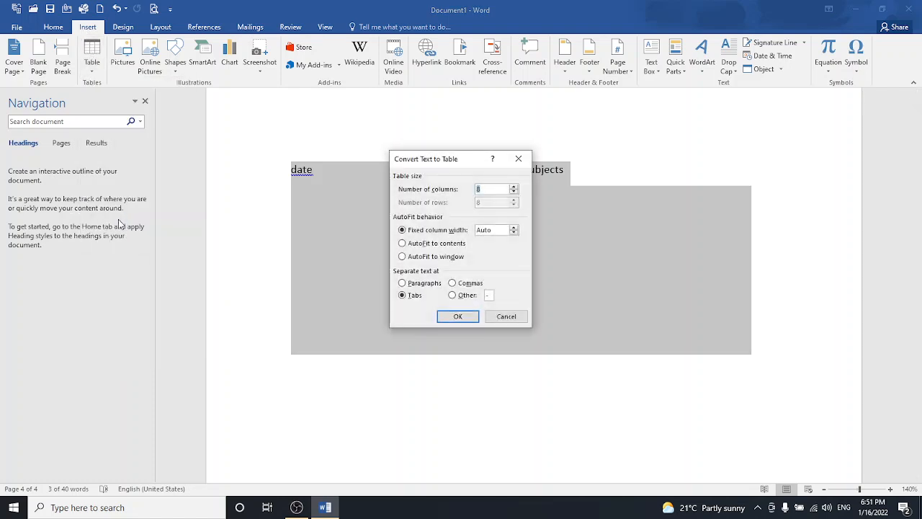
left_click(466, 317)
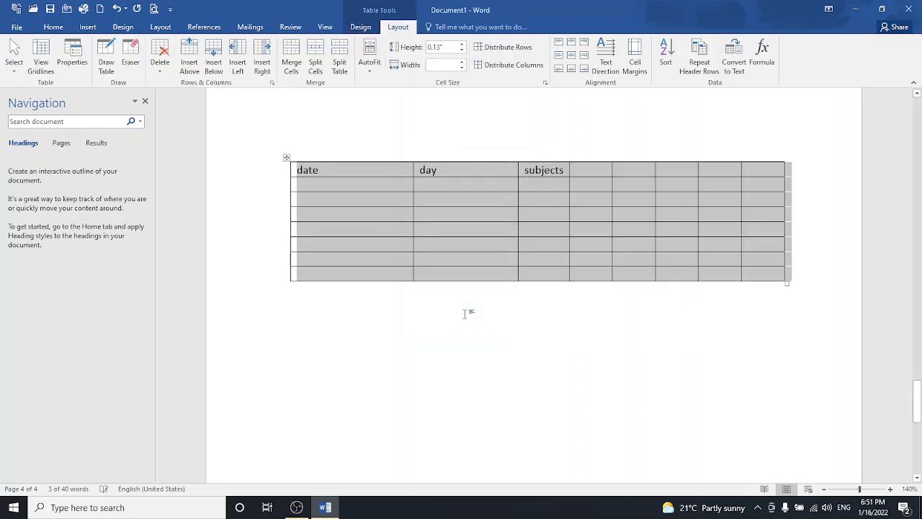
left_click(464, 314)
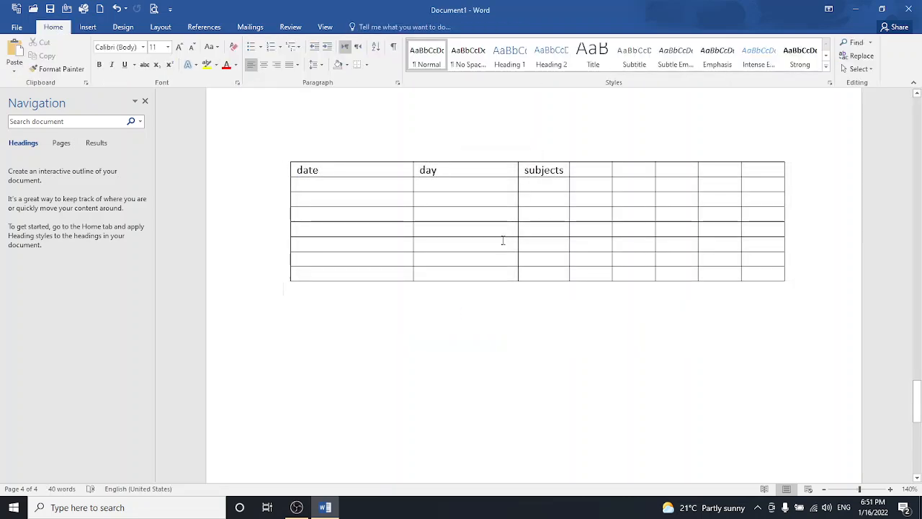
left_click_drag(542, 170, 754, 175)
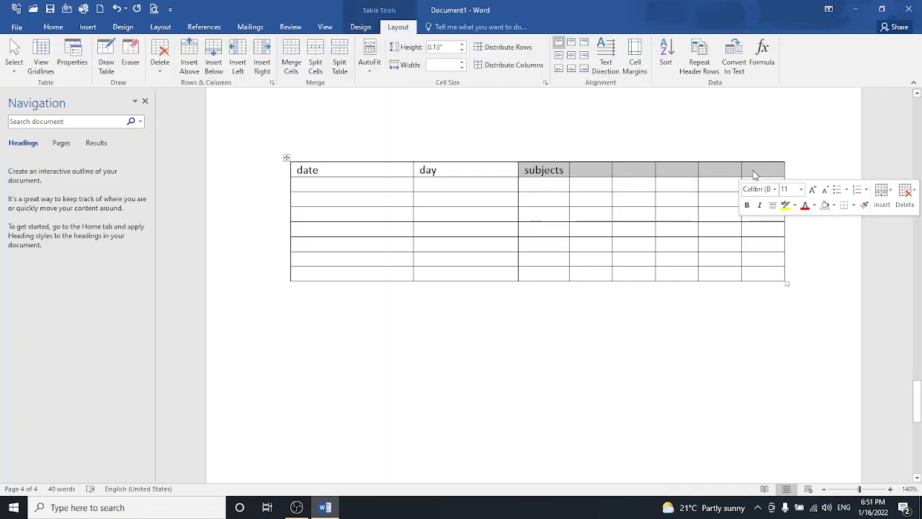
right_click(754, 173)
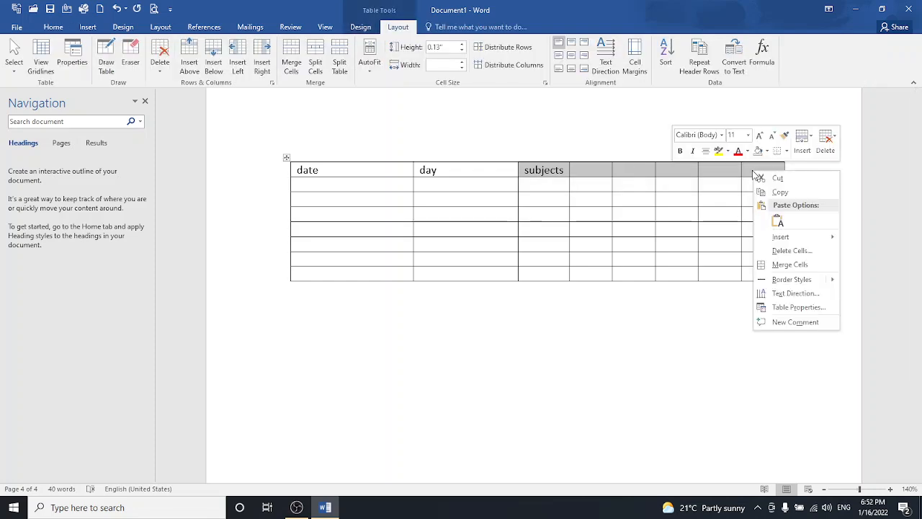
- Merge the header cells from subjects onward, type 1/1/2022 under date, and select the cell below it
left_click(790, 264)
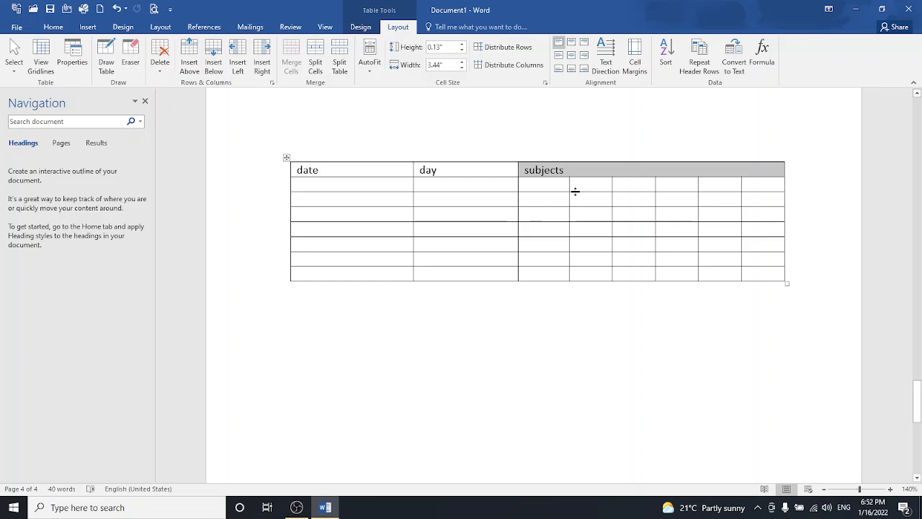
left_click(350, 189)
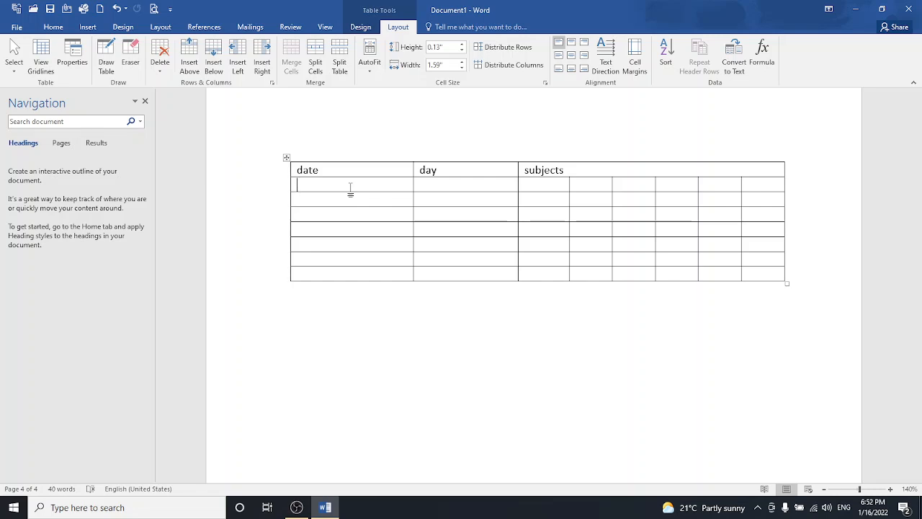
type("1/1/2022")
left_click(350, 206)
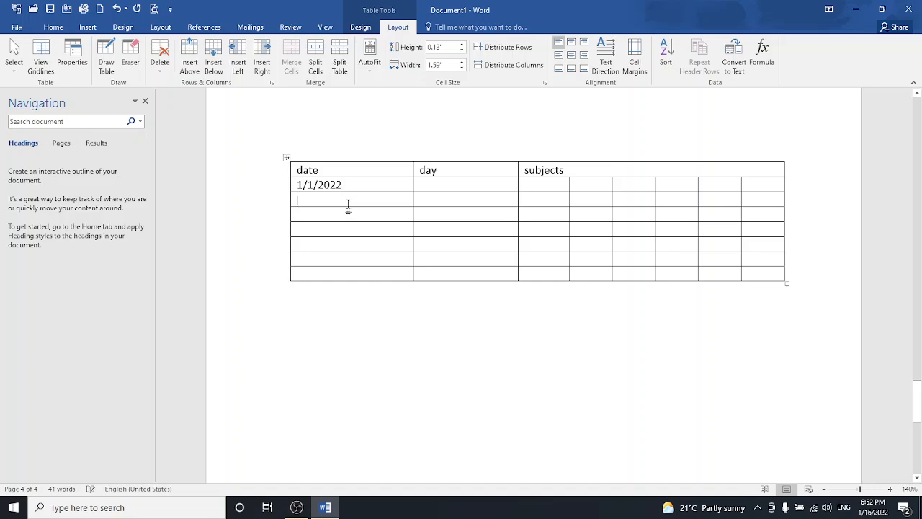
left_click(292, 205)
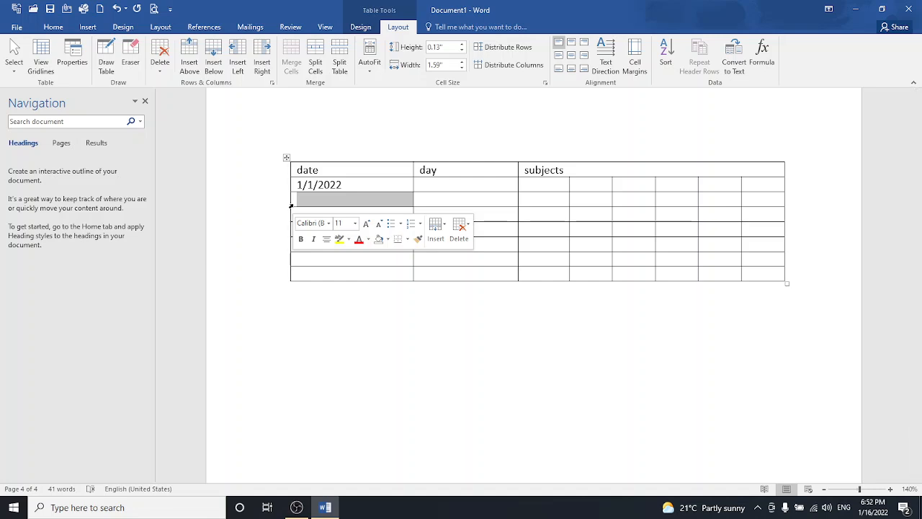
- Split the empty cell below 1/1/2022 into 3 columns
right_click(292, 207)
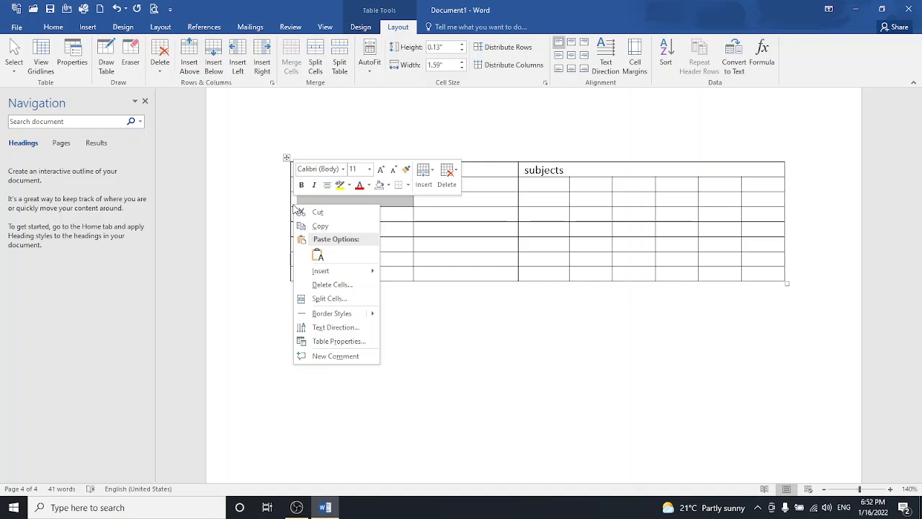
left_click(323, 298)
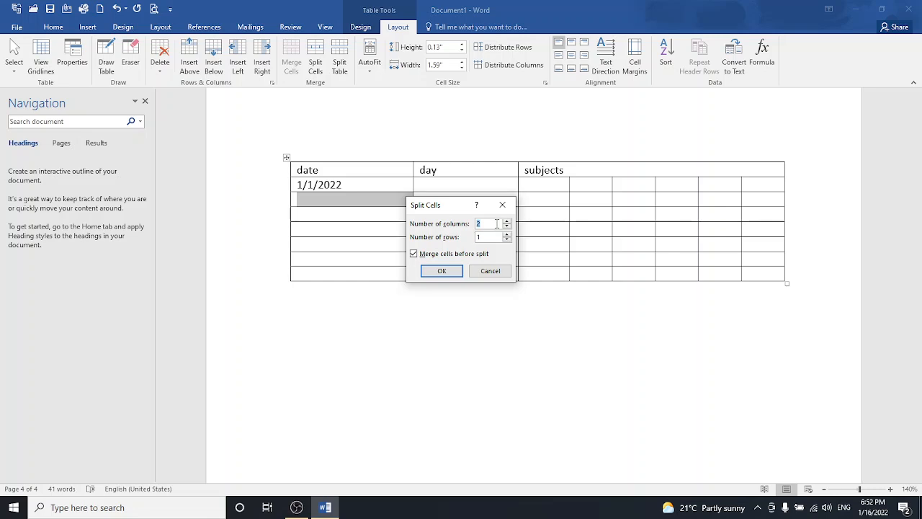
type("3")
left_click(452, 271)
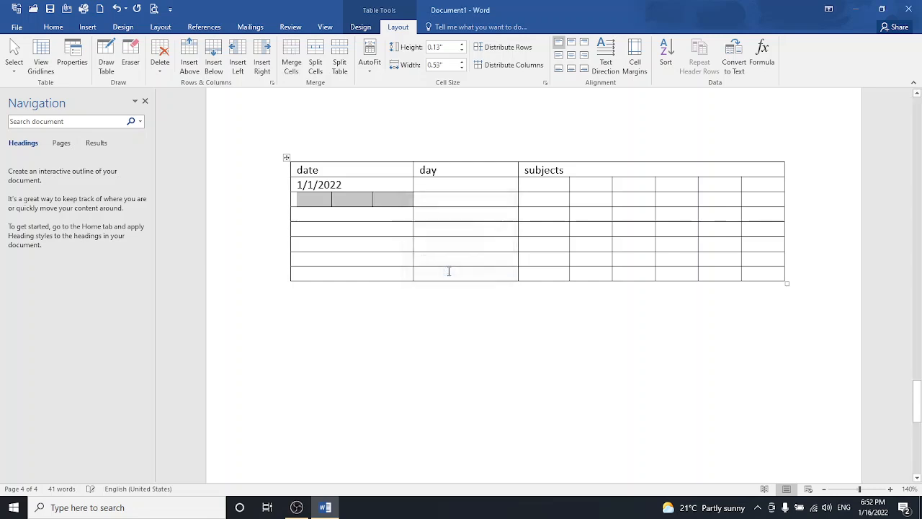
- Fill the three new cells with 1, 1 and 2022
left_click(360, 227)
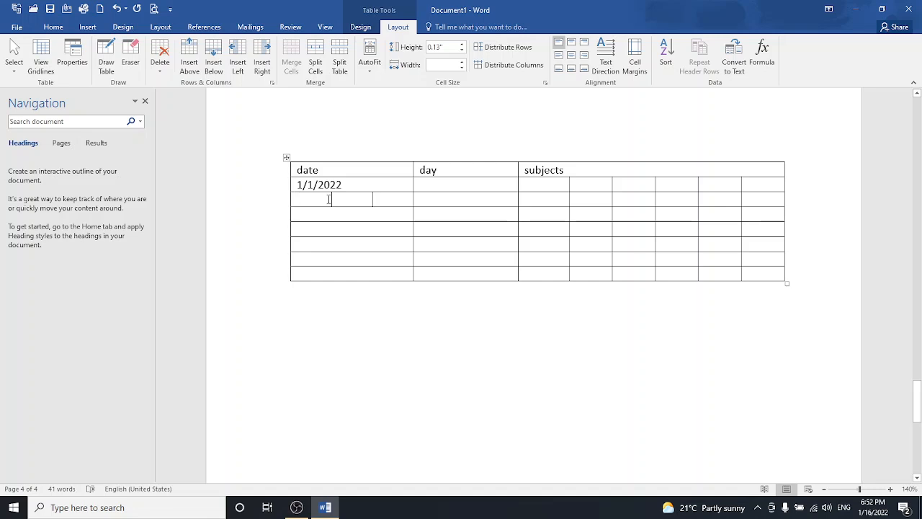
type("1")
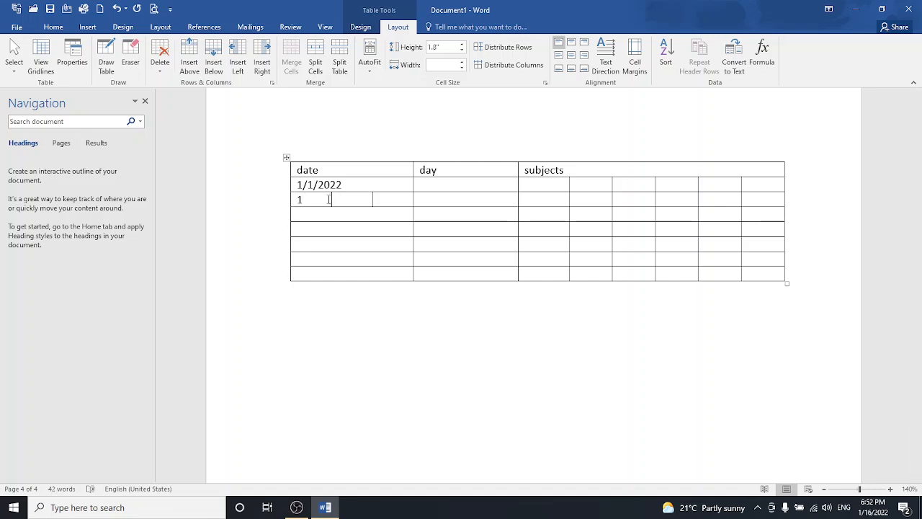
key("Tab")
type("1")
key("Tab")
type("2022")
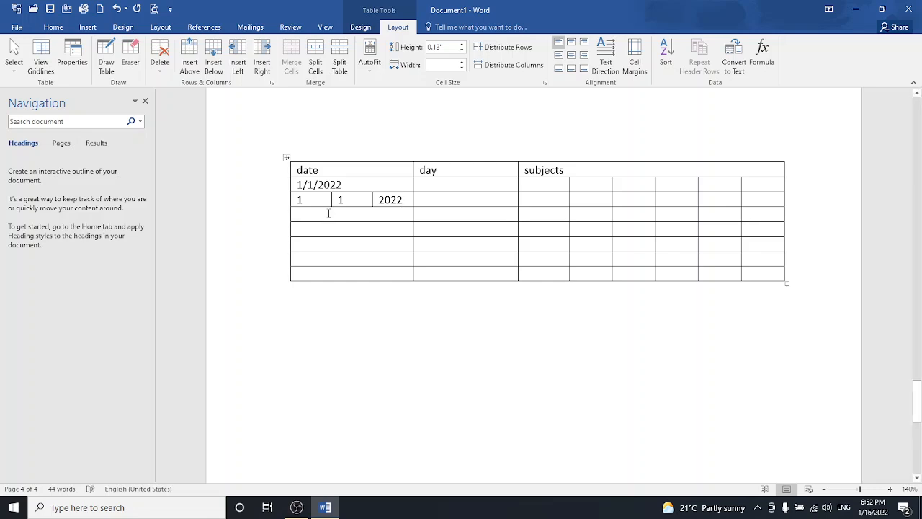
left_click(326, 216)
- Try AutoFit Contents on the table, undo it to keep the full width, and move below the table
left_click(287, 157)
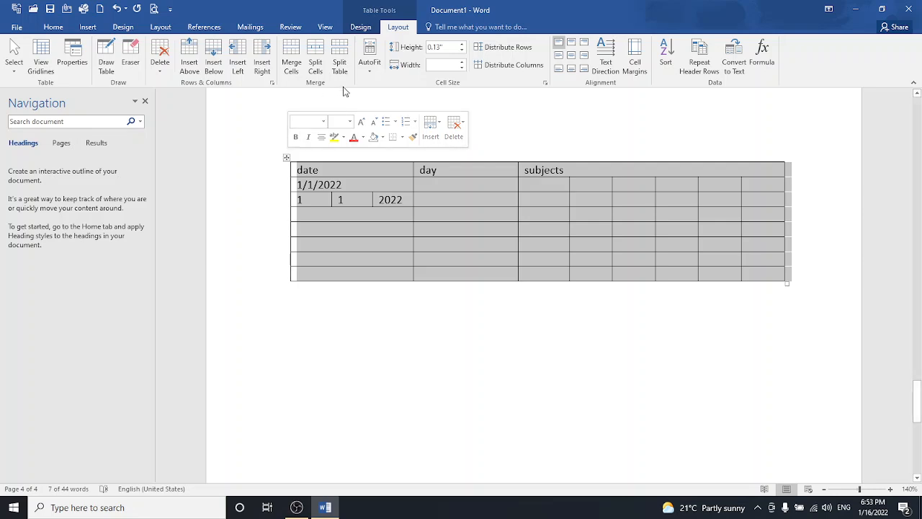
left_click(373, 71)
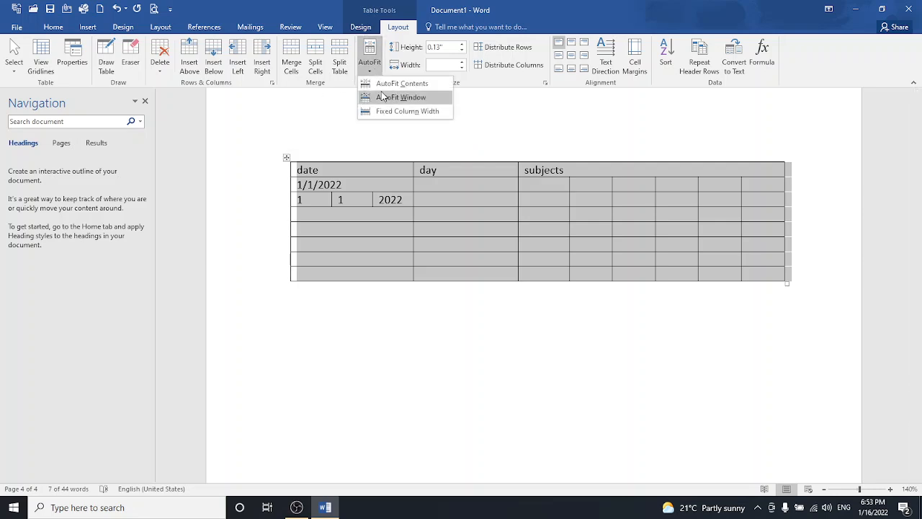
left_click(381, 85)
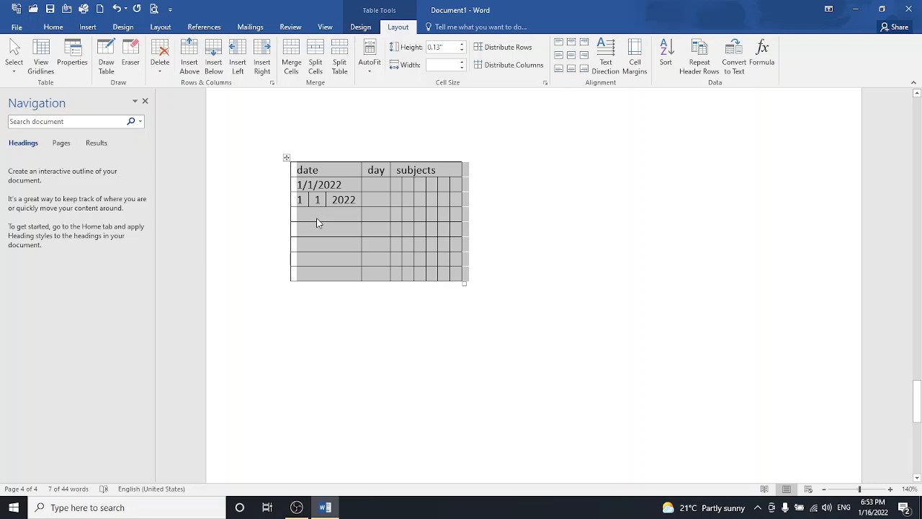
key("ctrl+z")
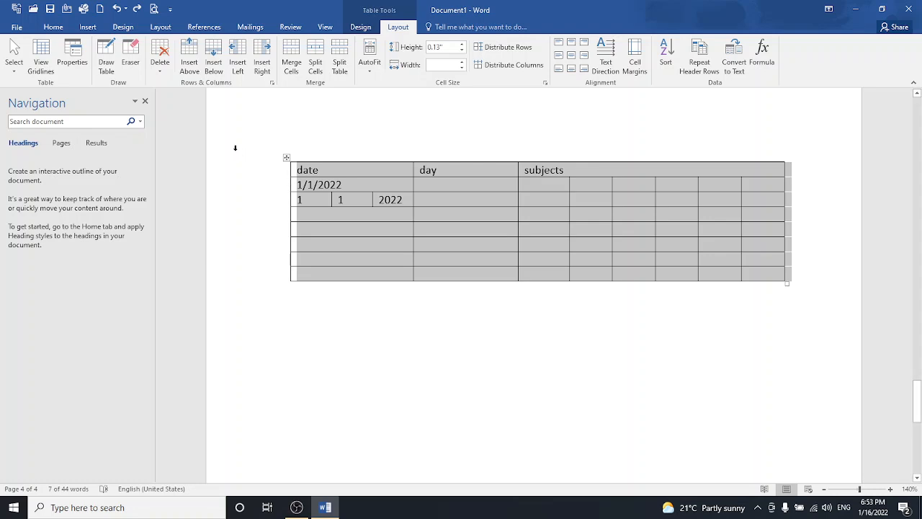
left_click(418, 306)
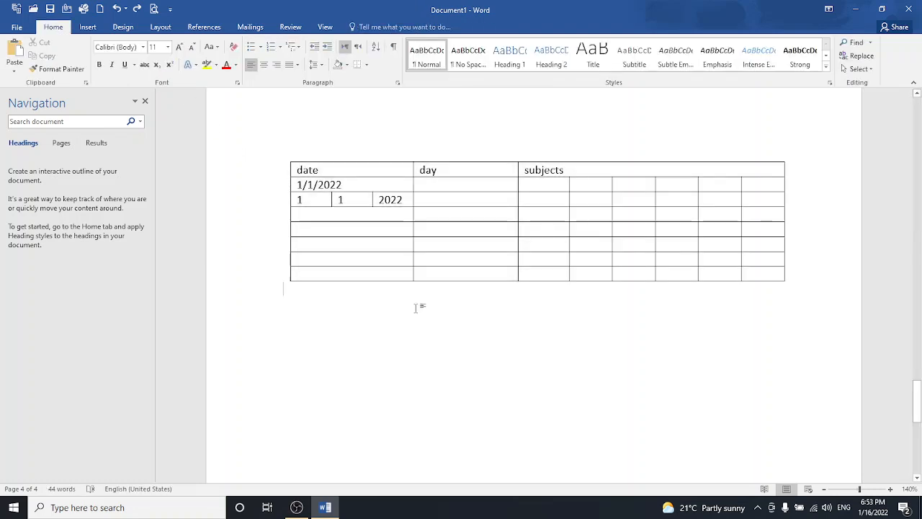
- With Draw Table, draw a wide table outline below the first table
left_click(88, 29)
left_click(97, 56)
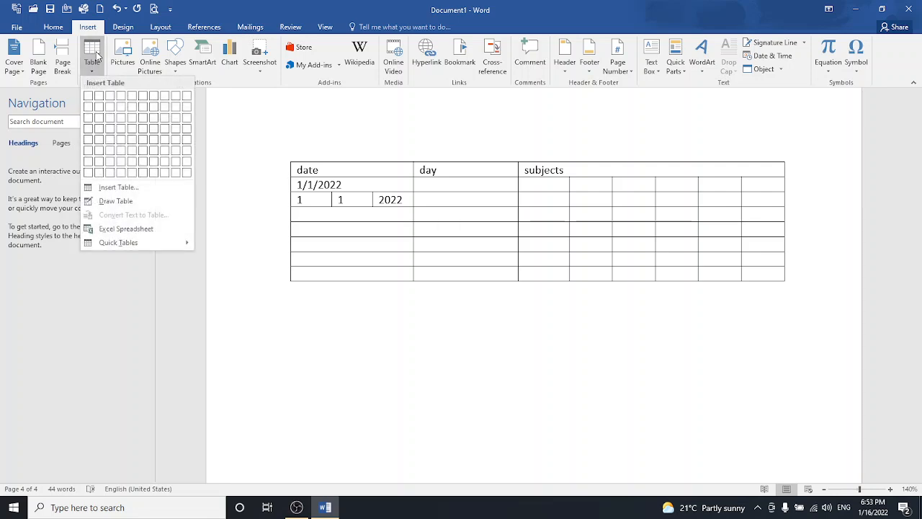
left_click(116, 201)
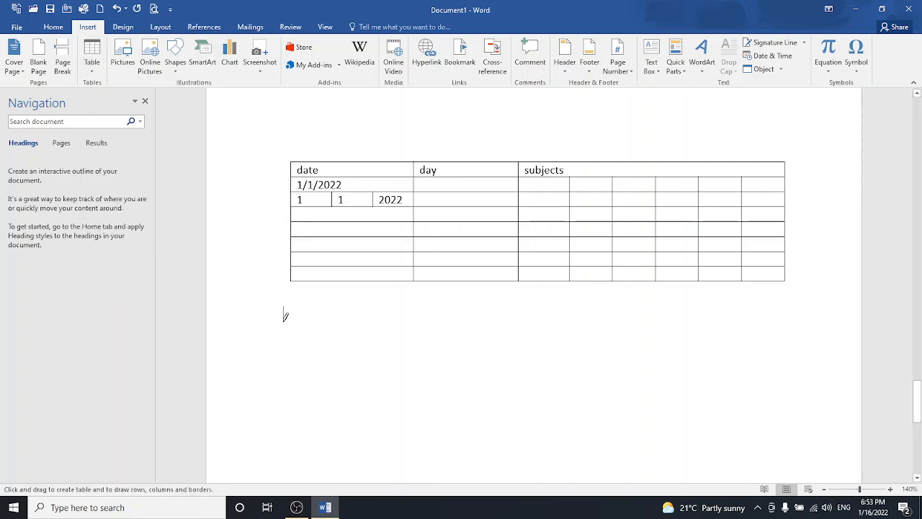
left_click_drag(287, 316, 447, 316)
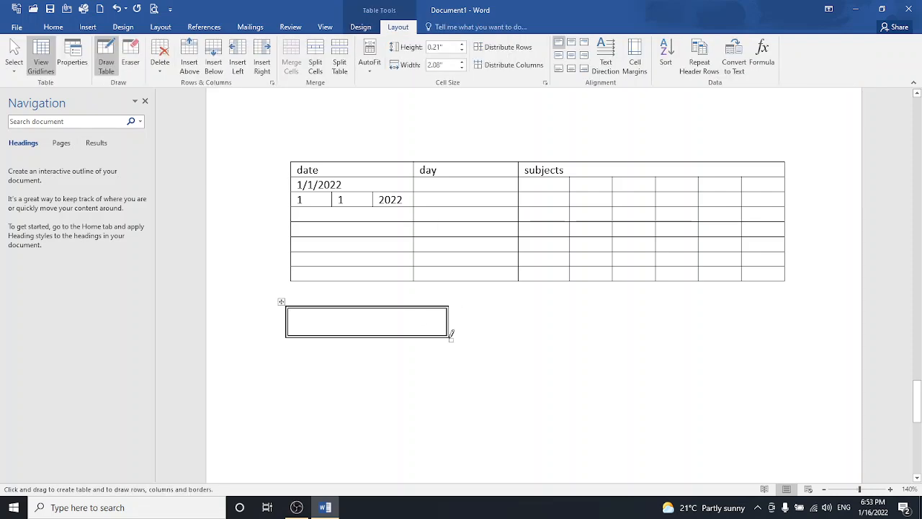
mouse_move(602, 391)
left_mouse_down()
mouse_move(621, 395)
mouse_move(620, 387)
left_mouse_up()
key("ctrl+z")
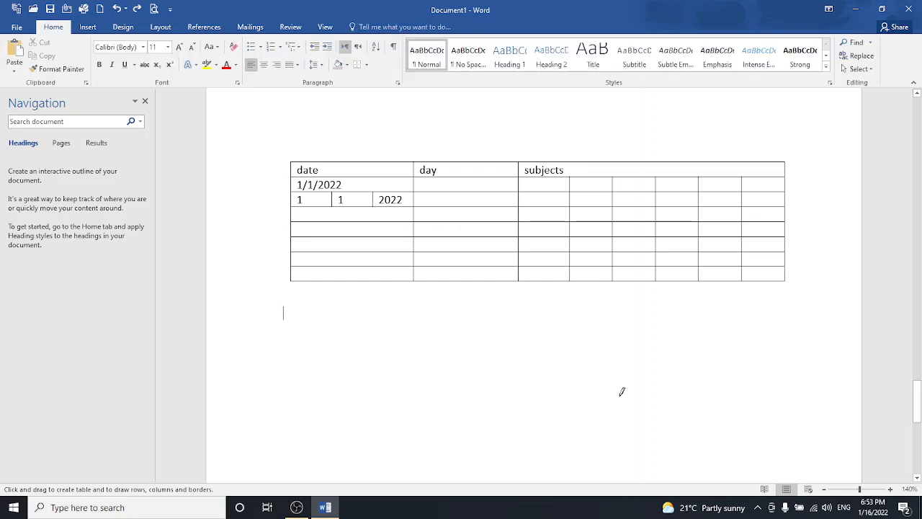
mouse_move(306, 311)
left_mouse_down()
mouse_move(471, 333)
mouse_move(617, 396)
mouse_move(617, 406)
left_mouse_up()
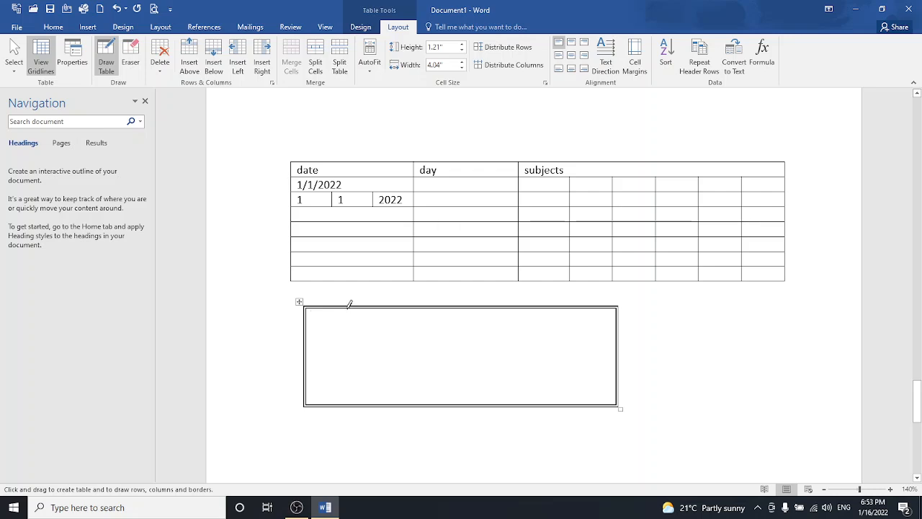
- Draw four column lines in the new table, including a narrow inner cell in the third column
left_click_drag(347, 305, 349, 403)
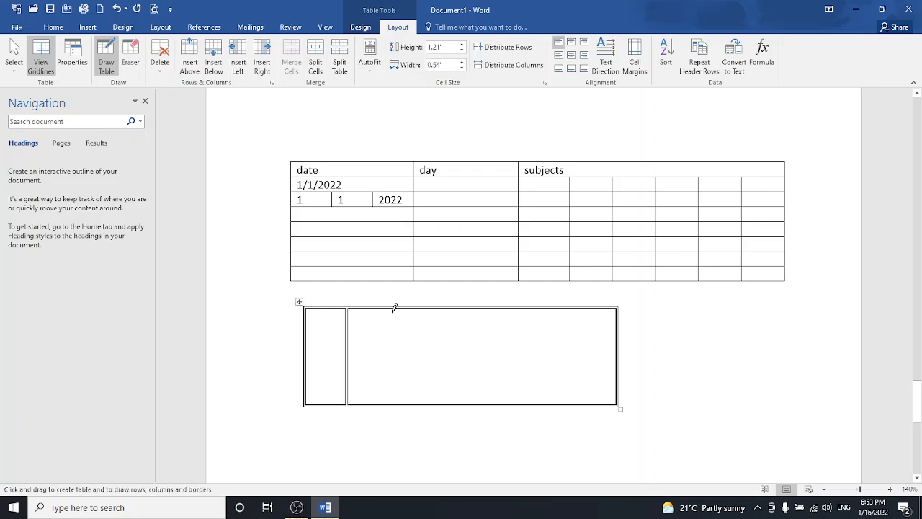
left_click_drag(392, 303, 392, 404)
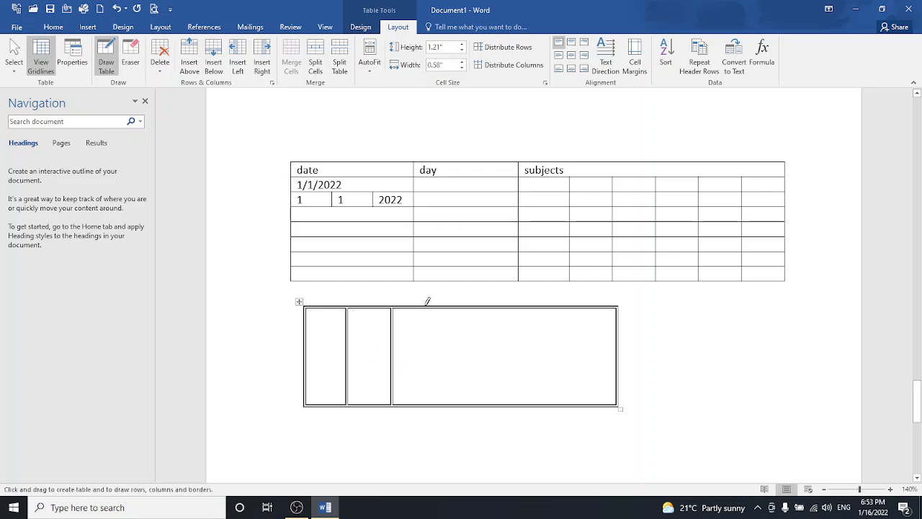
left_click_drag(429, 308, 442, 382)
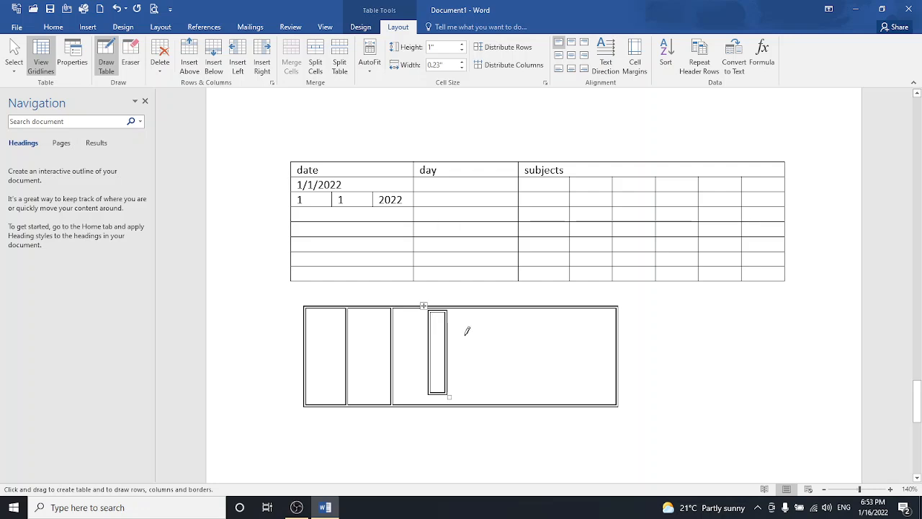
left_click_drag(476, 309, 483, 393)
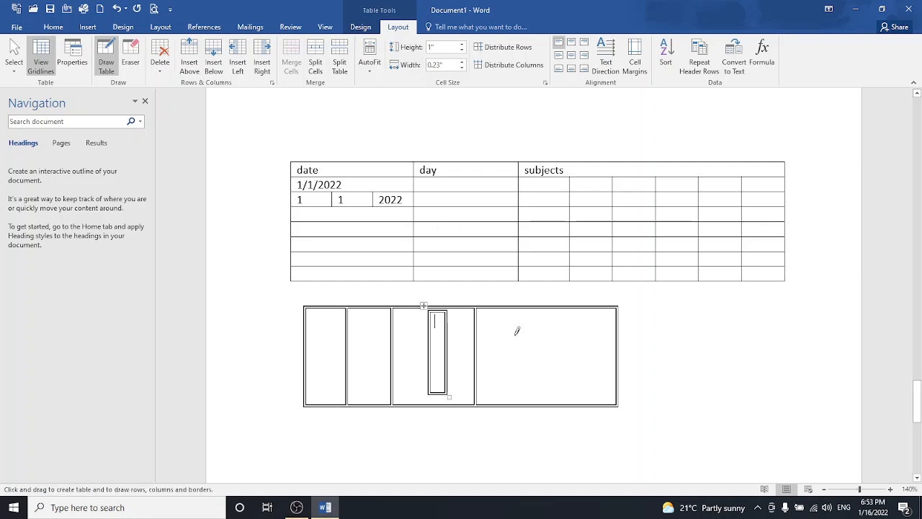
left_click_drag(530, 308, 531, 385)
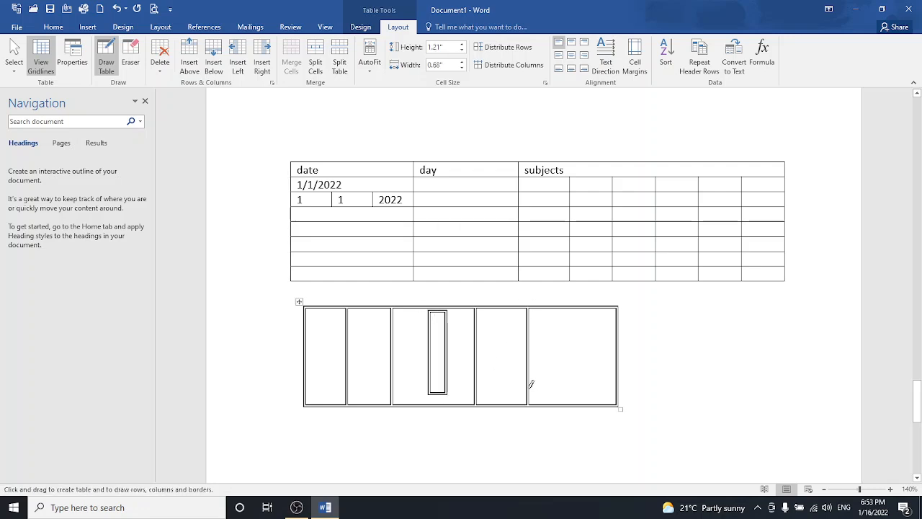
- Draw row lines splitting the right, middle and left cells into upper and lower rows
left_click_drag(477, 336, 616, 339)
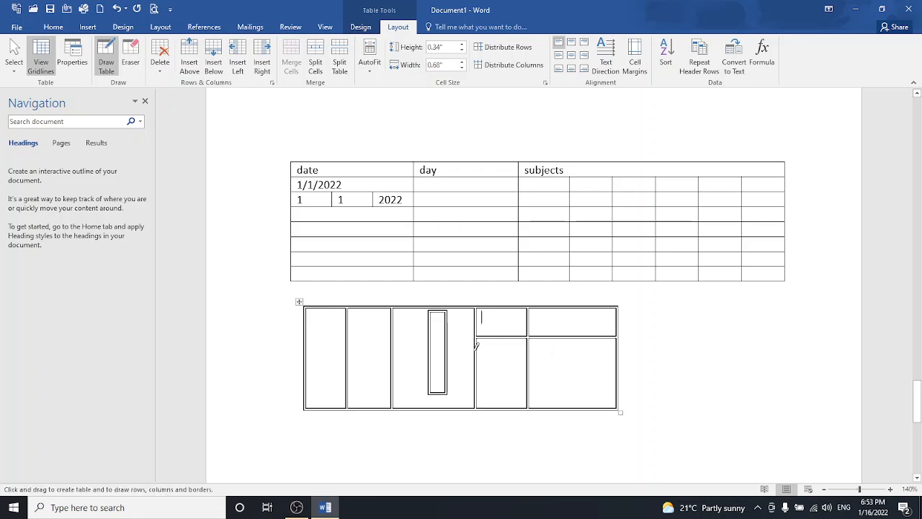
left_click_drag(476, 350, 391, 354)
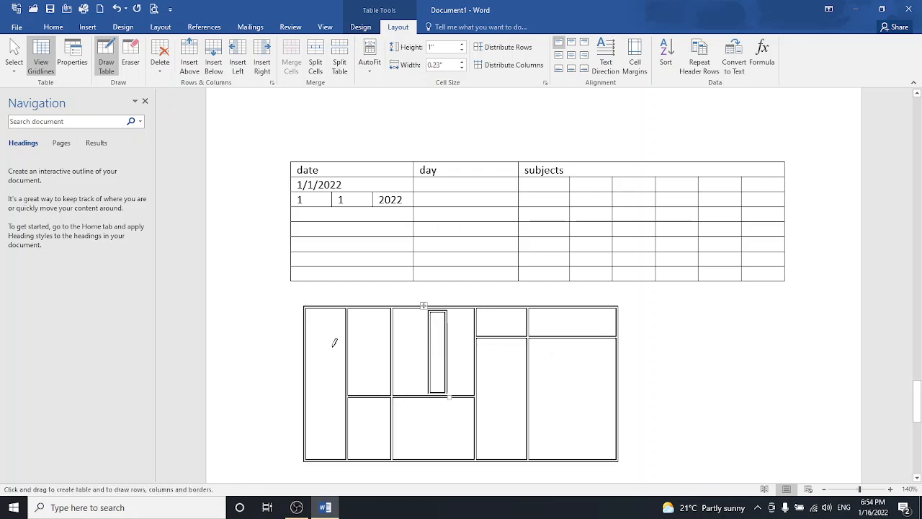
left_click_drag(307, 335, 452, 335)
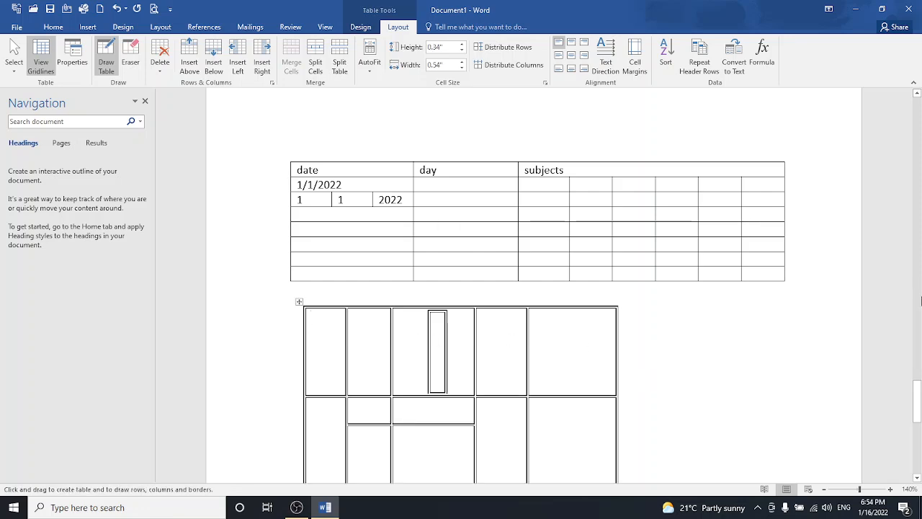
mouse_move(917, 400)
left_mouse_down()
mouse_move(918, 432)
mouse_move(918, 425)
left_mouse_up()
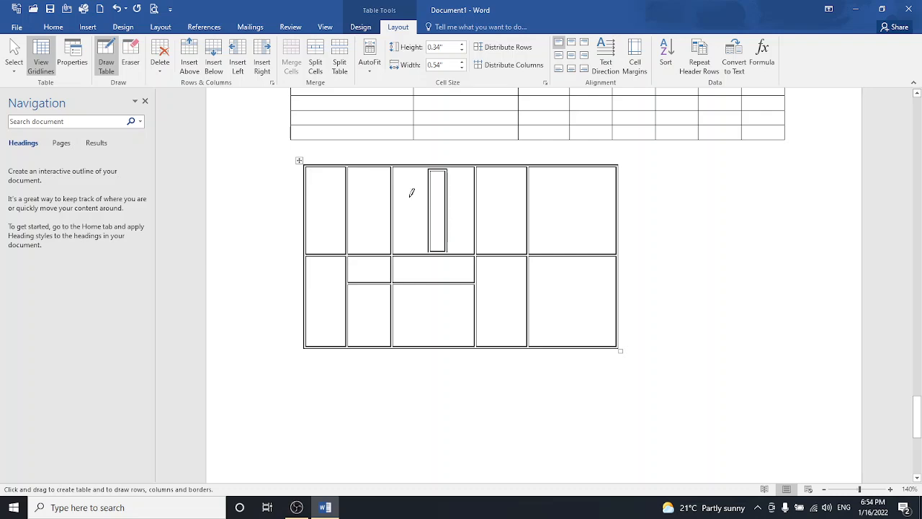
- Erase the narrow inner cell's borders, then draw a line splitting the third and fourth columns' top cells
left_click(131, 63)
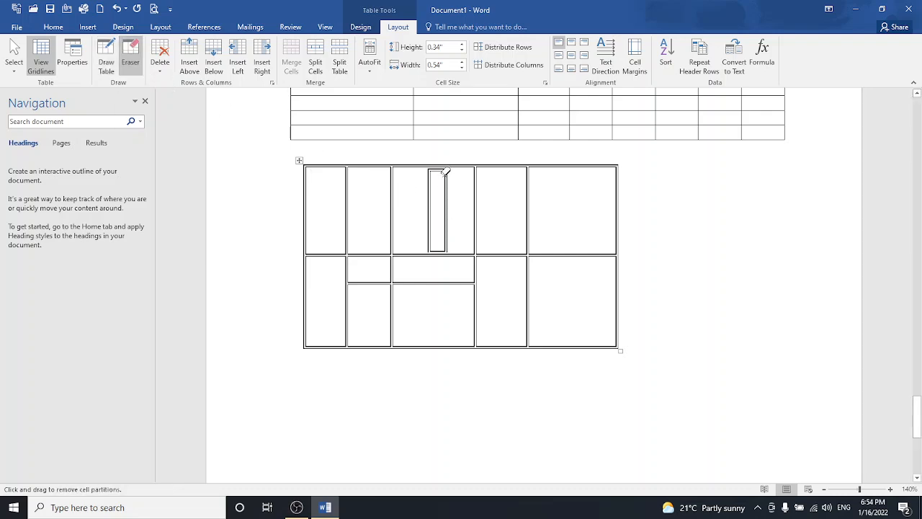
mouse_move(446, 172)
left_mouse_down()
mouse_move(447, 196)
mouse_move(430, 181)
mouse_move(442, 185)
mouse_move(441, 245)
left_mouse_up()
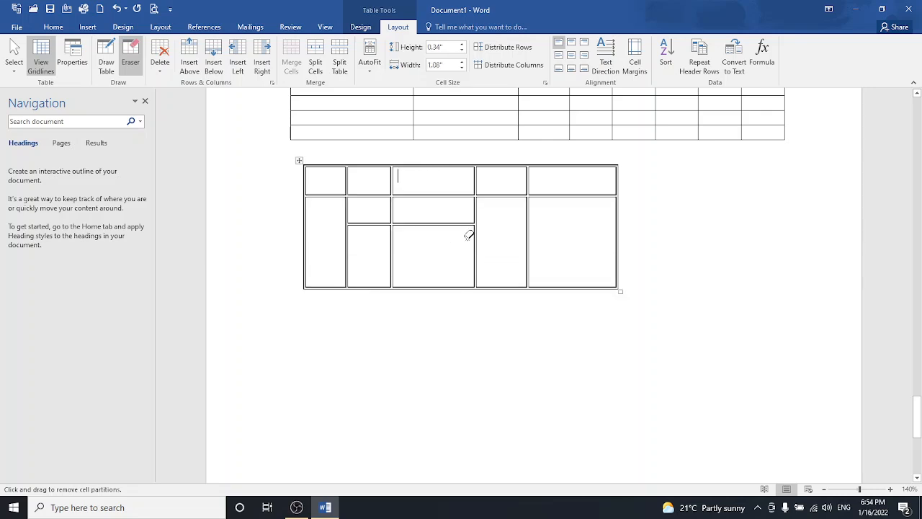
left_click(103, 62)
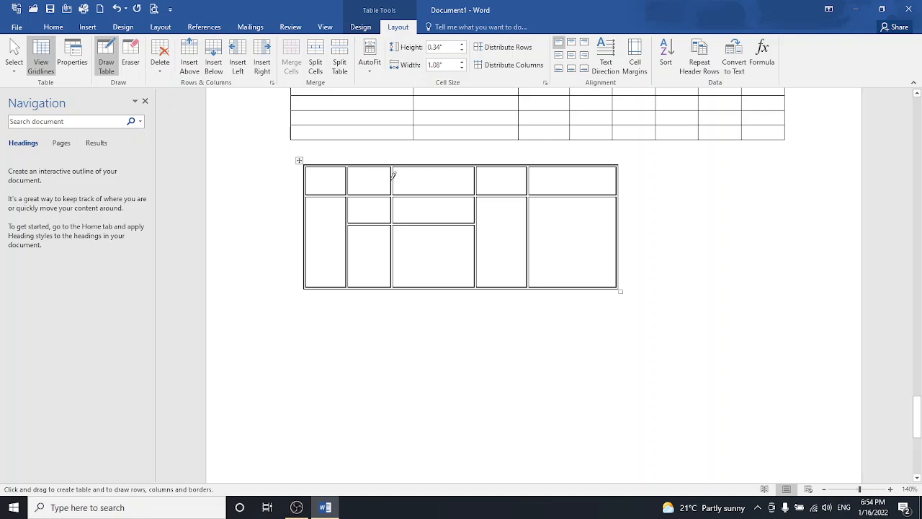
left_click_drag(393, 179, 480, 180)
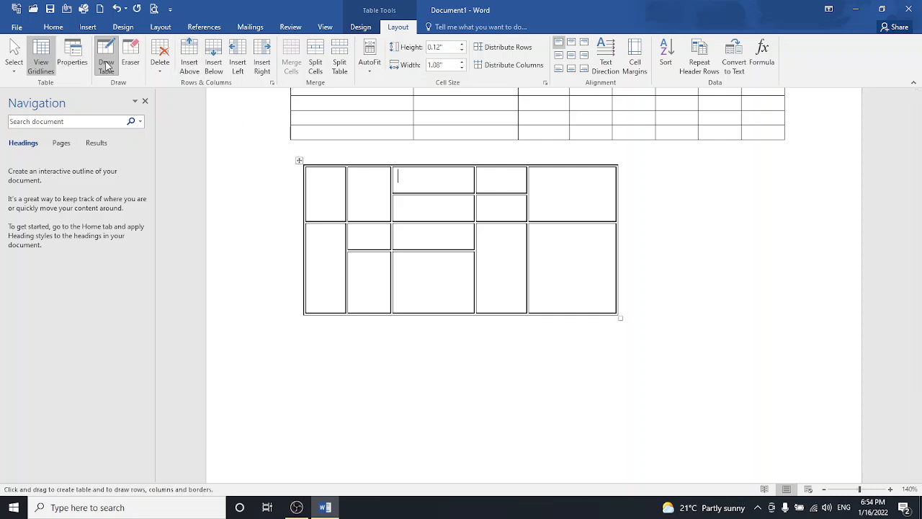
- Insert rows above and below and columns to the left and right in the drawn table
left_click(188, 63)
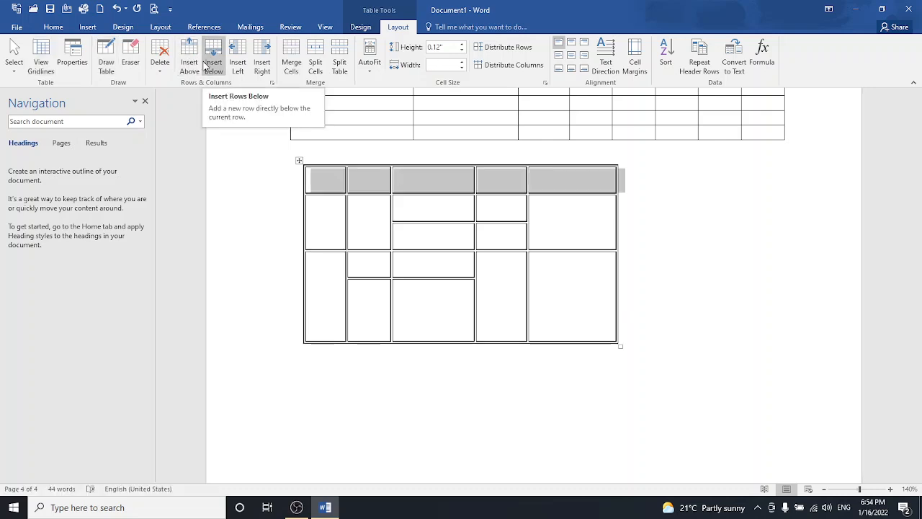
left_click(209, 64)
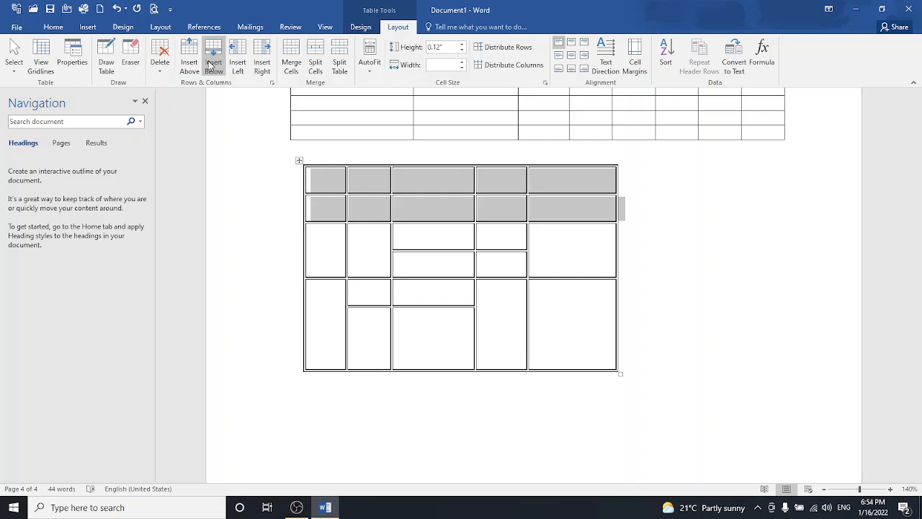
left_click(235, 65)
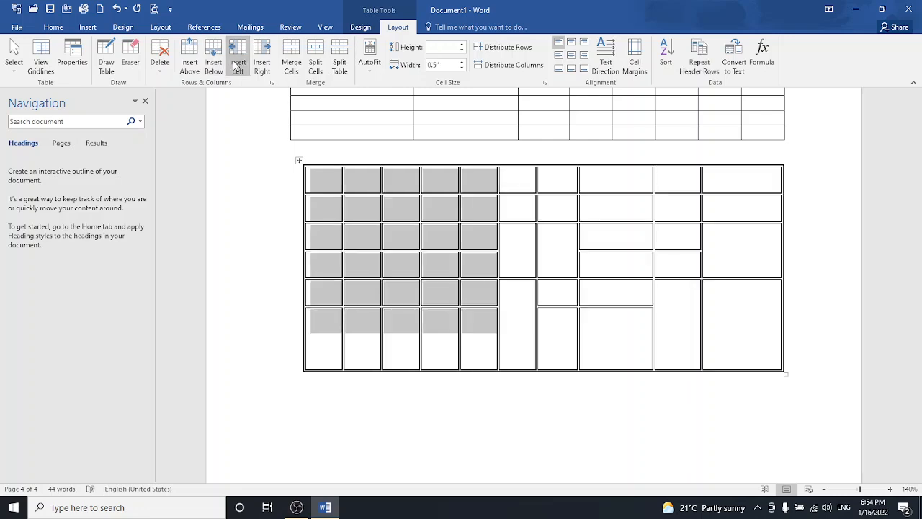
left_click(260, 65)
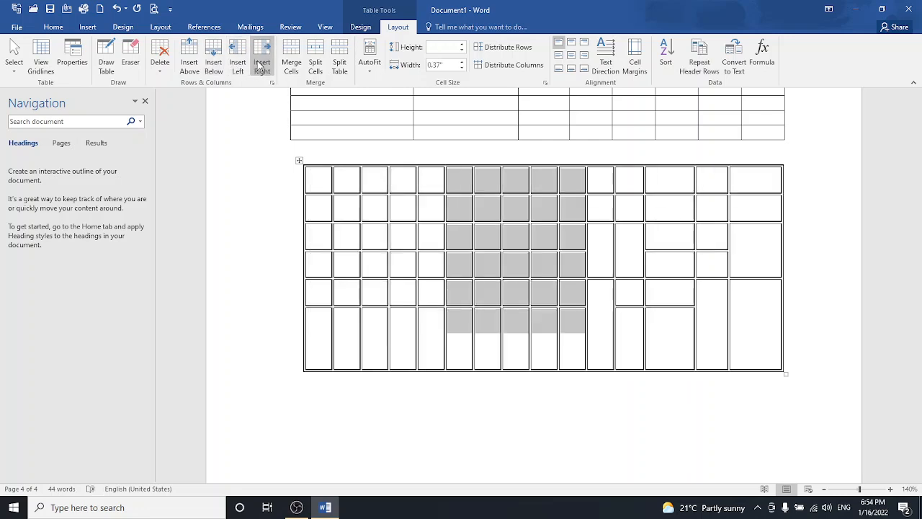
- Merge the new cell block, split it into 2 columns, and add a blank line above the table
left_click(300, 55)
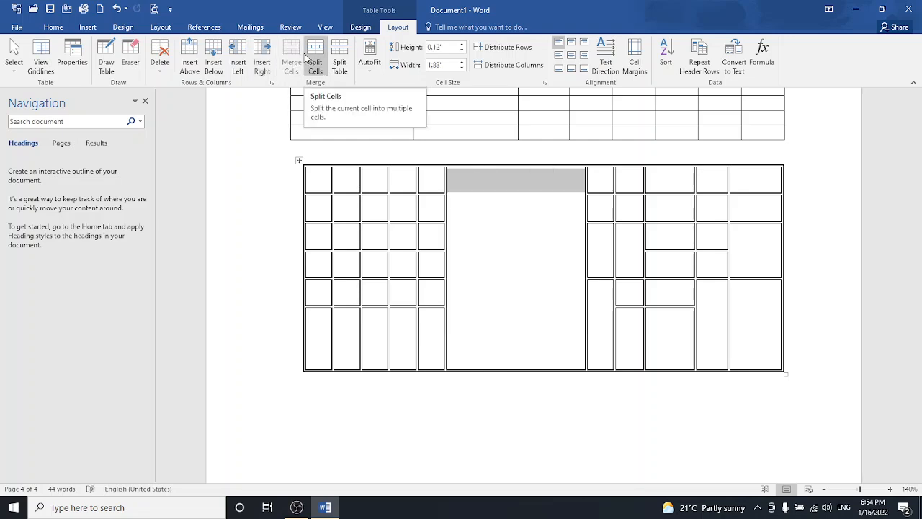
left_click(315, 58)
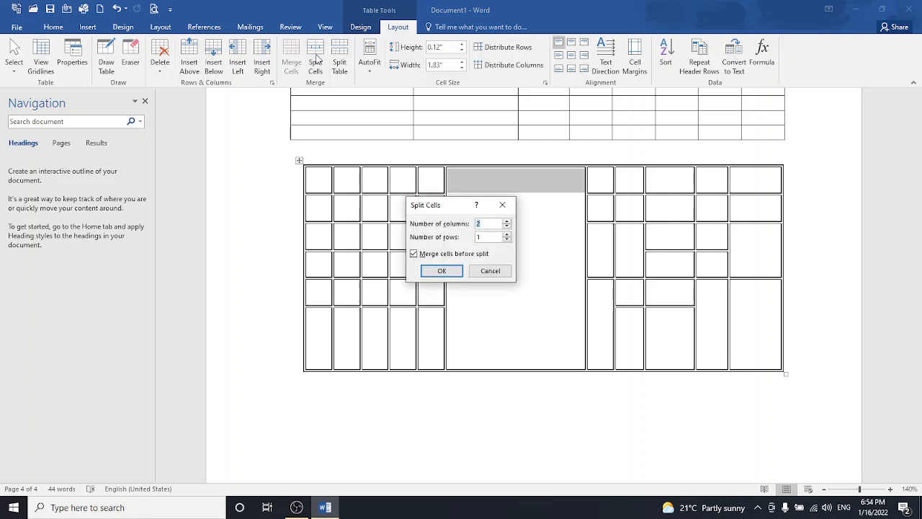
left_click(442, 271)
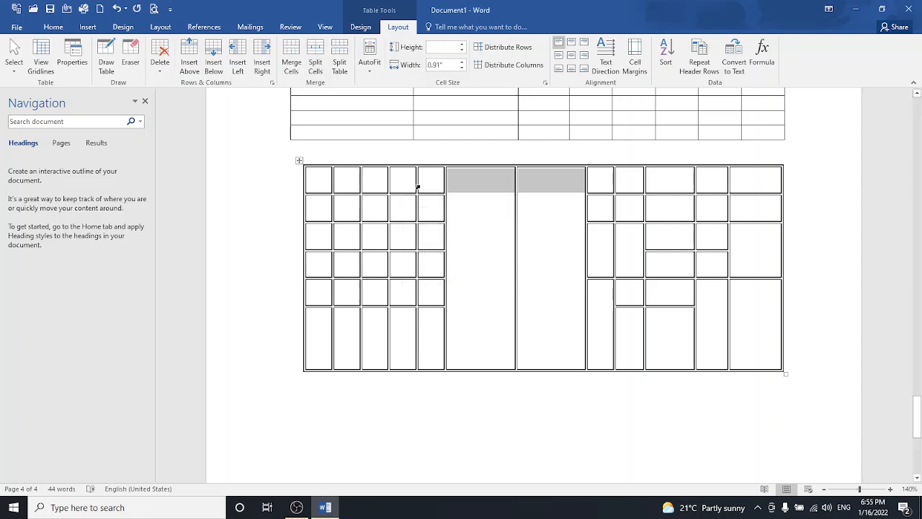
left_click(339, 61)
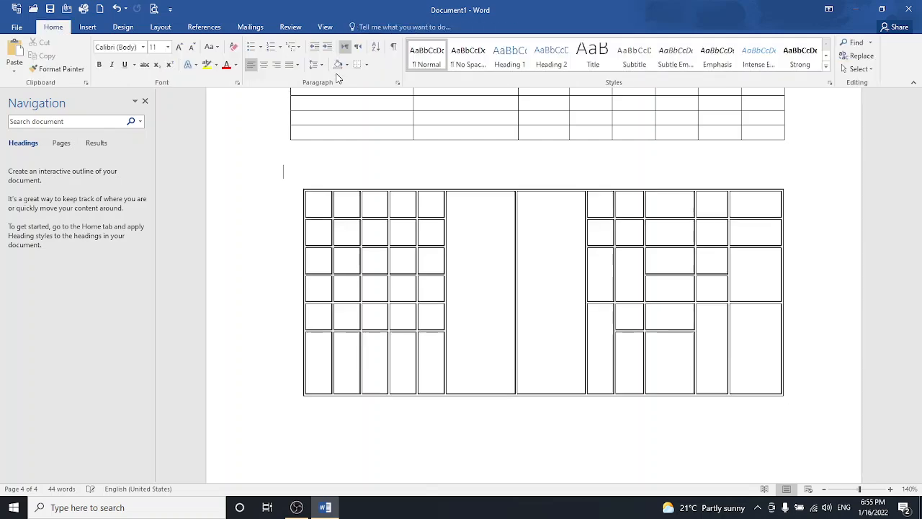
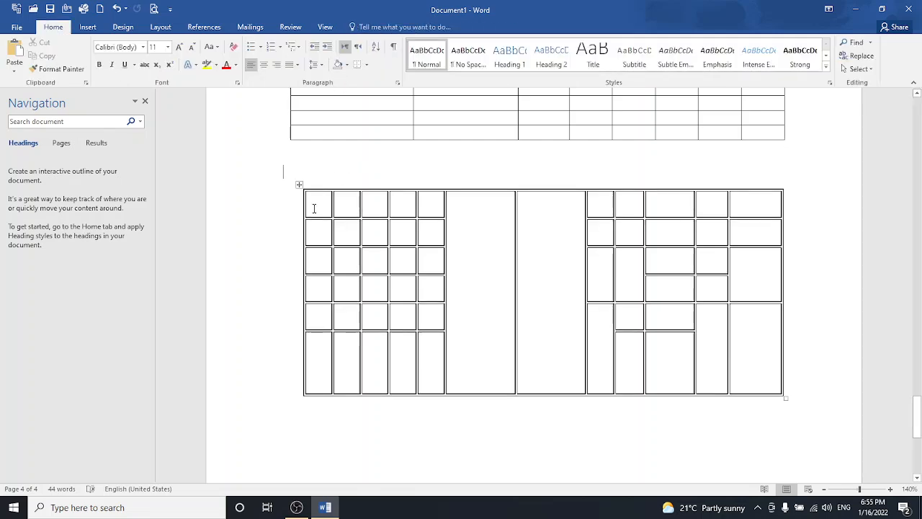
- Select the lower table and look through its Design and Layout options
left_click(87, 27)
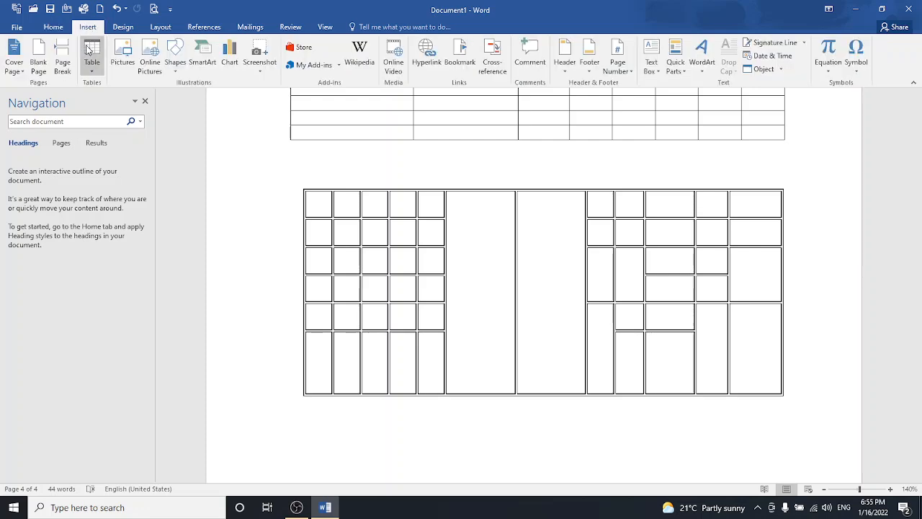
left_click(328, 265)
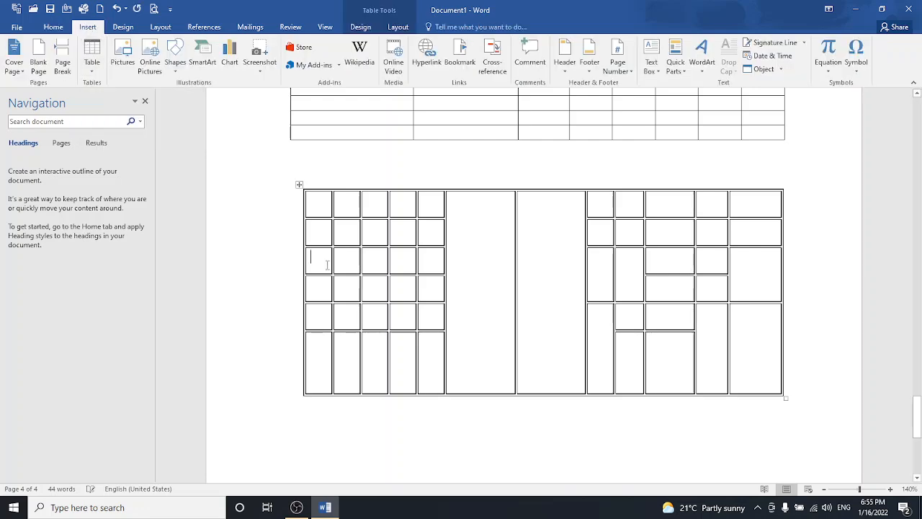
left_click(299, 185)
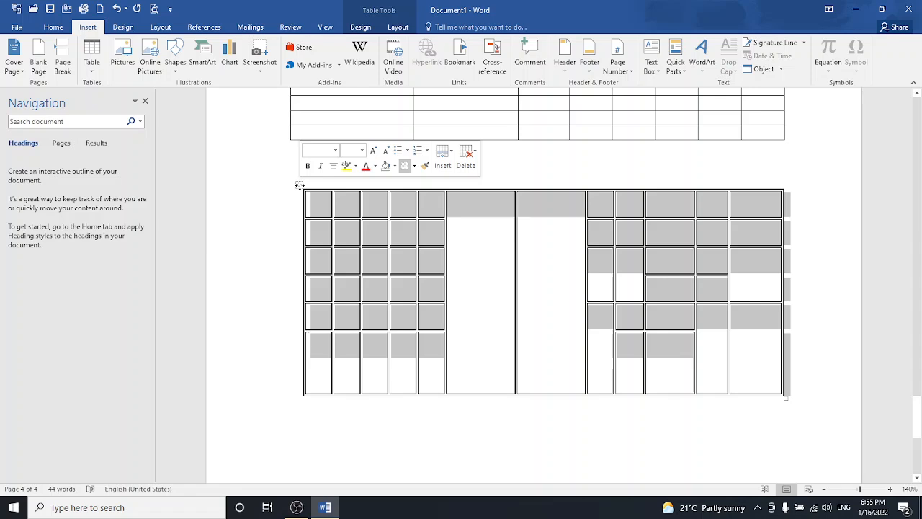
left_click(361, 26)
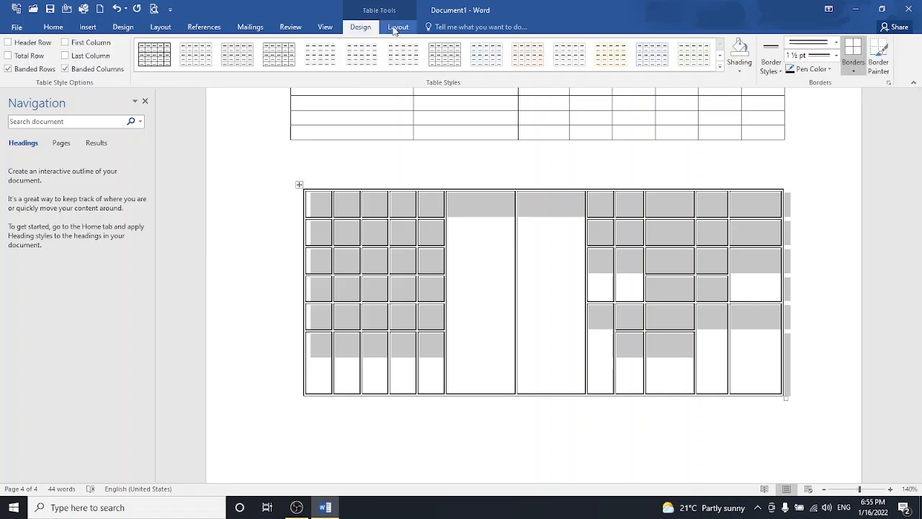
left_click(396, 28)
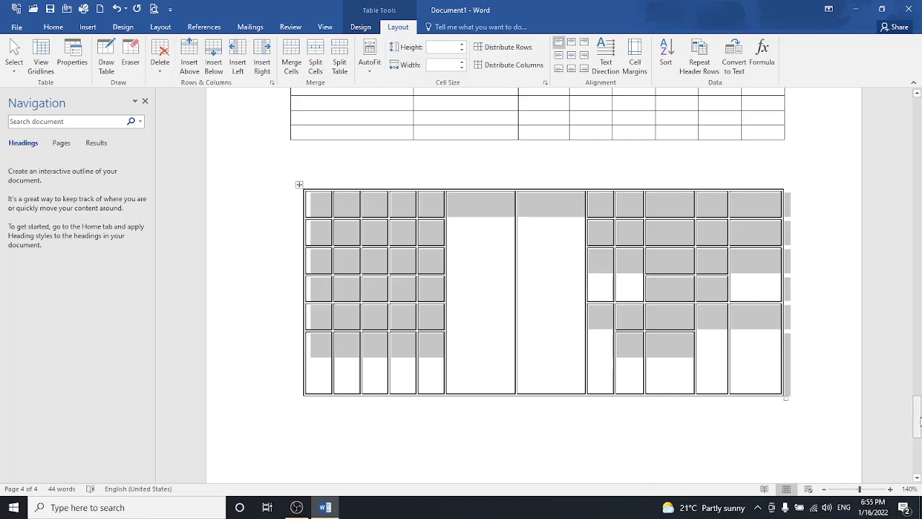
left_click_drag(918, 421, 917, 465)
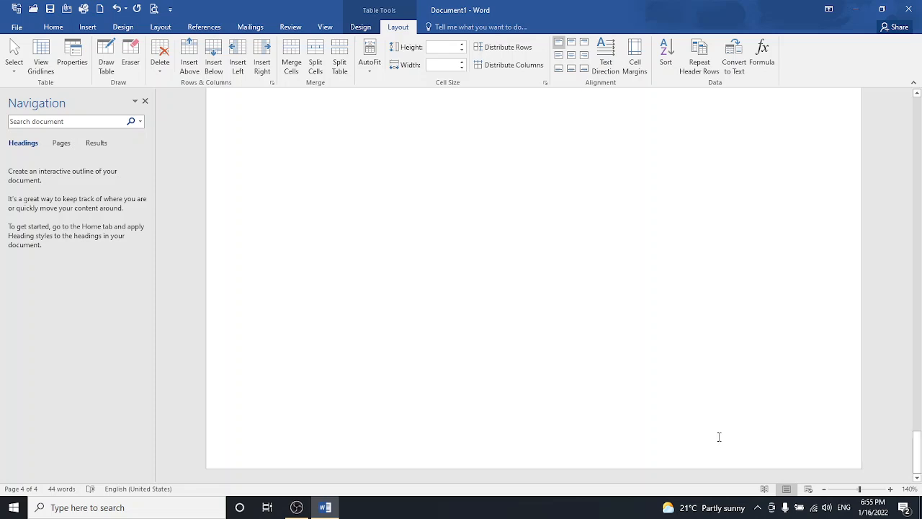
left_click(719, 437)
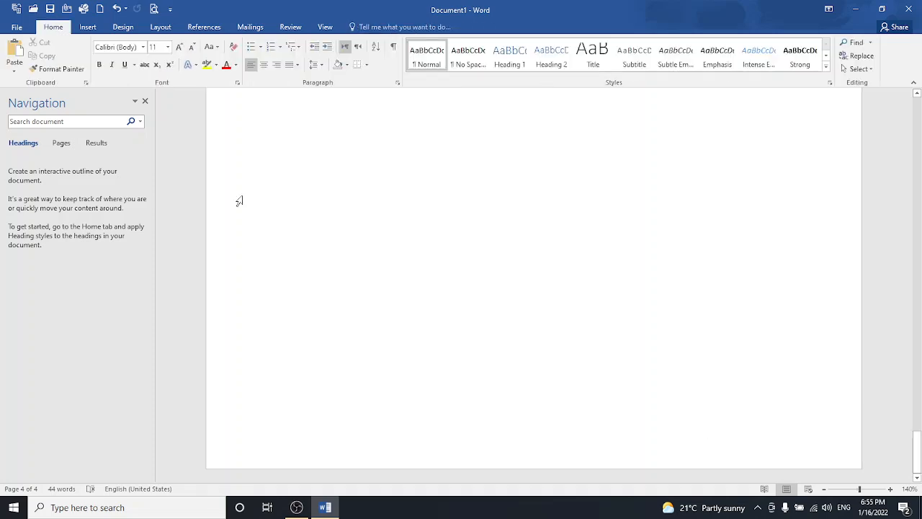
- Add a page break and a blank page below the table, then insert a 6x6 table
left_click(308, 211)
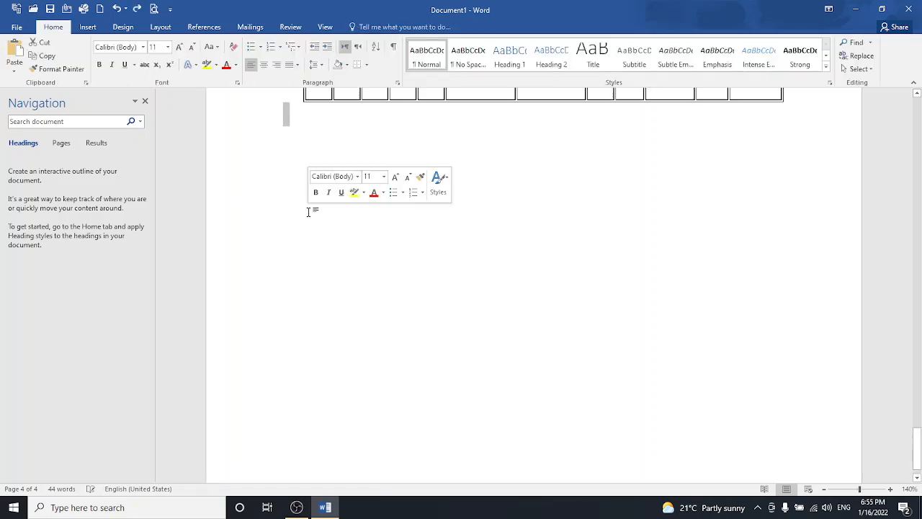
left_click(89, 28)
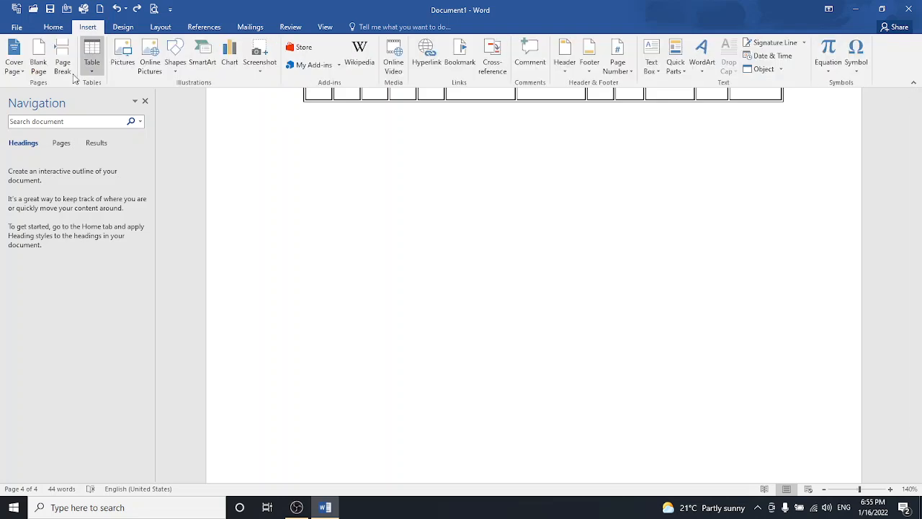
left_click(63, 61)
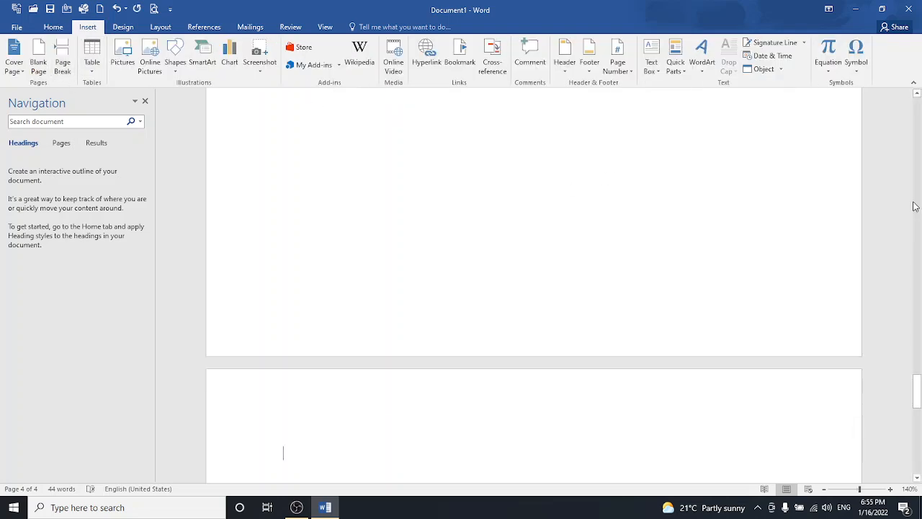
left_click_drag(918, 382, 920, 417)
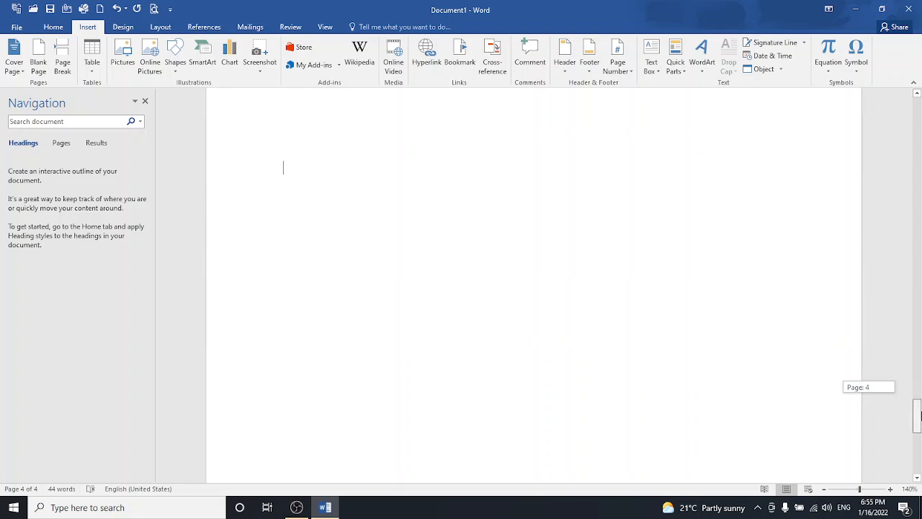
key("ctrl+Return")
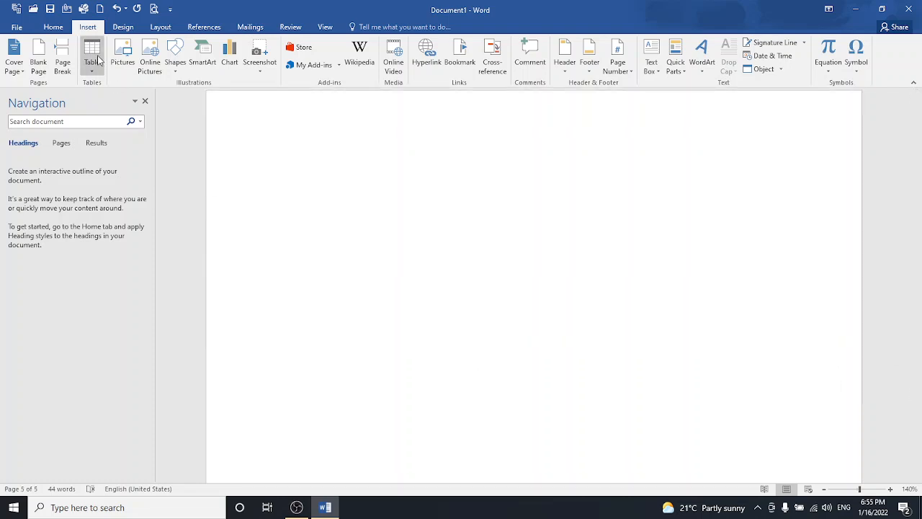
left_click(97, 61)
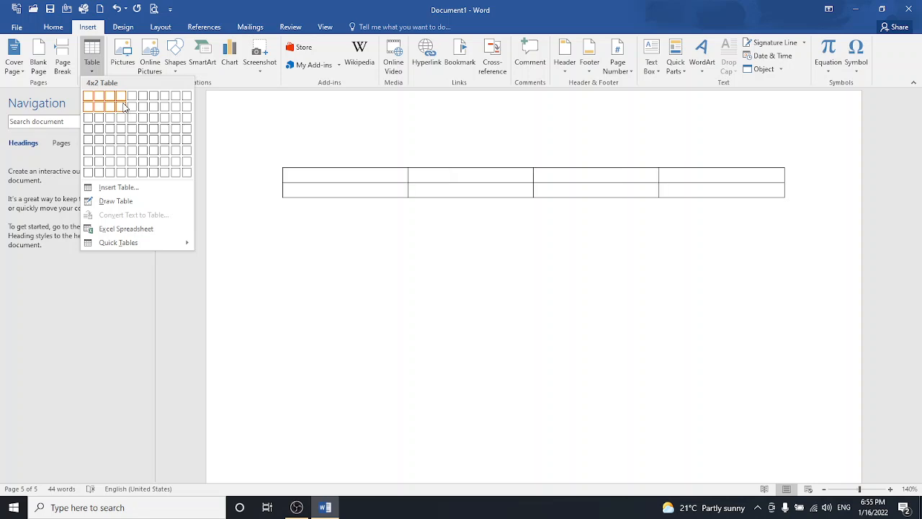
left_click(143, 152)
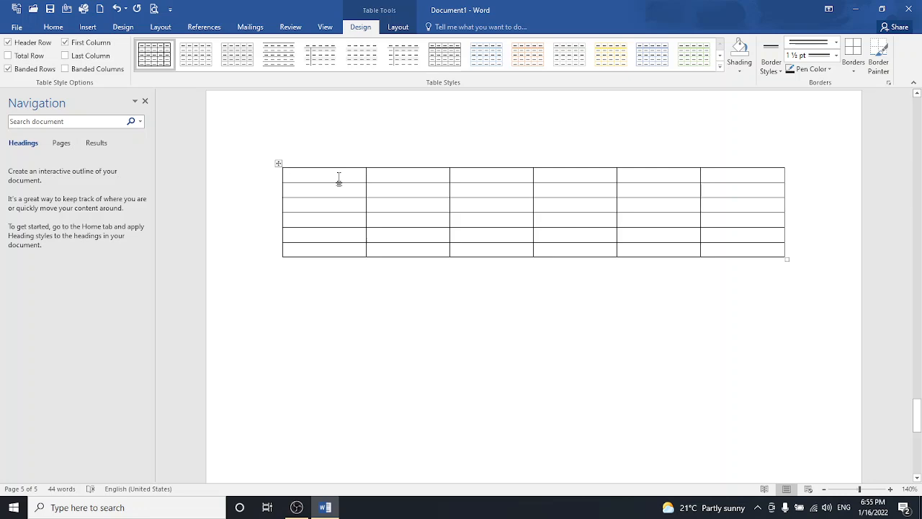
- Enter the header row: Date, Day, Class 1, Class 2, Class3, Class 4
type("Date")
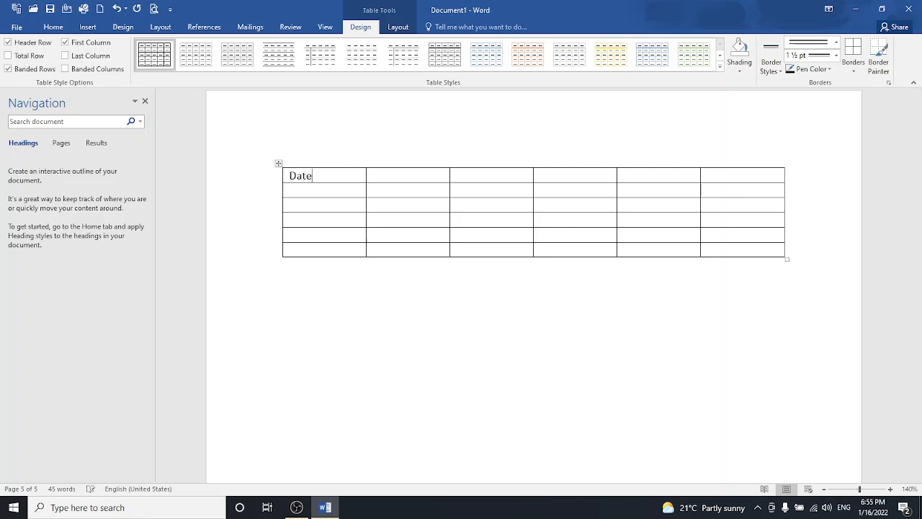
key("Tab")
type("Day")
key("Tab")
type("class")
key("BackSpace")
key("BackSpace")
type("cla")
type("ss")
type(" 1")
type("classs")
type(" 2")
type("cl")
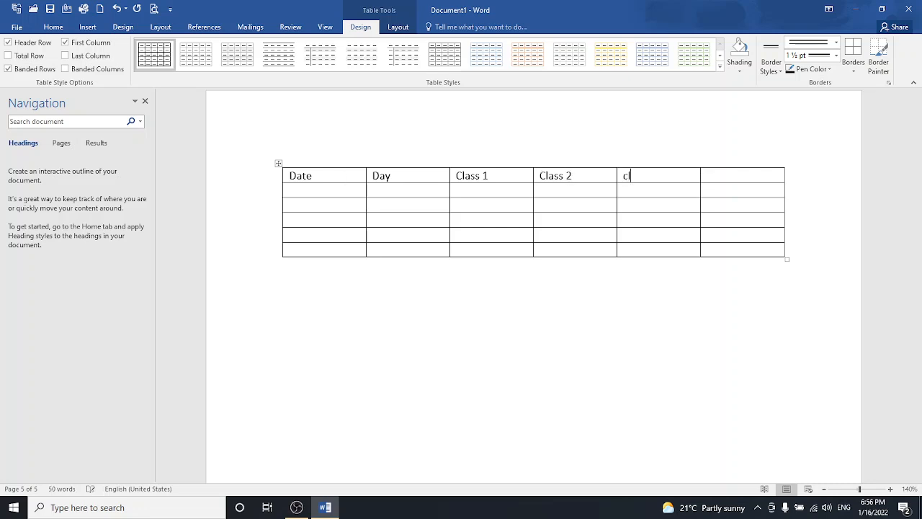
type("ass3")
key("Tab")
type("clad")
key("BackSpace")
type("ss 4")
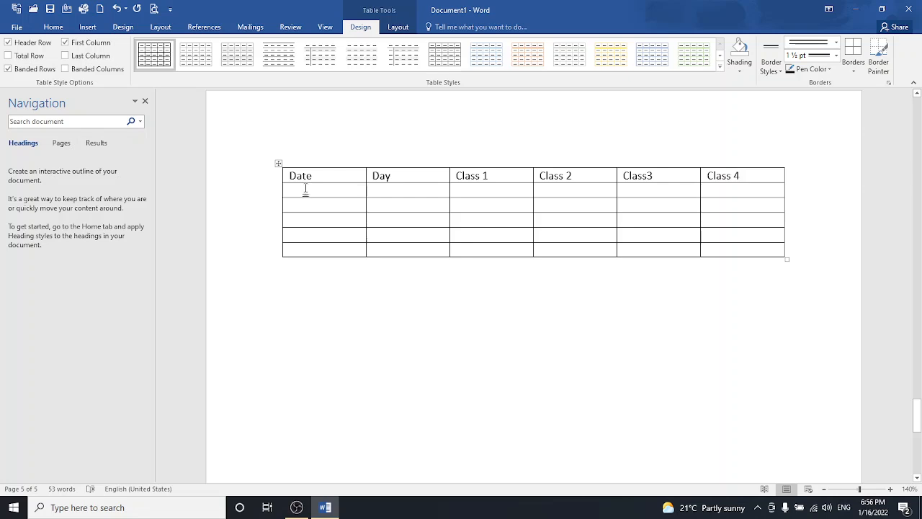
- List the dates 1/1/2022 through 5/1/2022 down the Date column
left_click(327, 144)
left_click(308, 192)
type("1/1/")
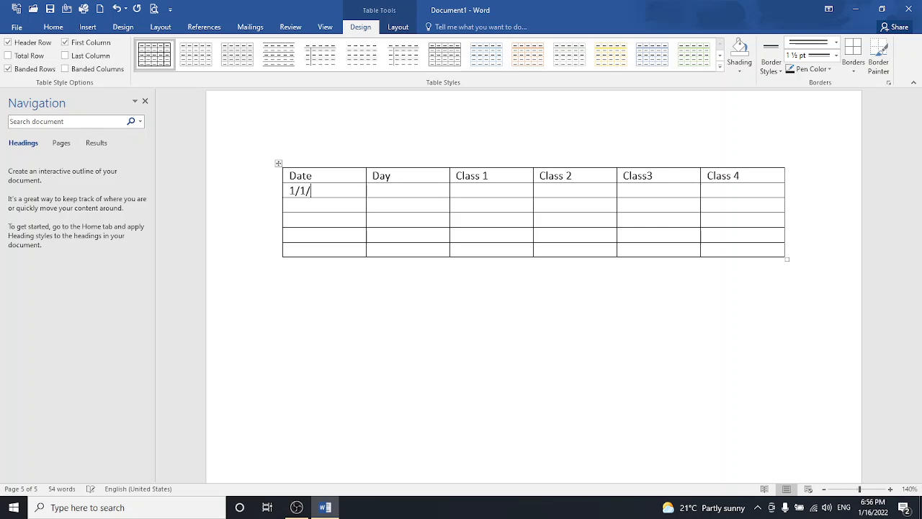
type("2022")
type("1/")
key("BackSpace")
key("BackSpace")
key("BackSpace")
key("BackSpace")
type("2/1/2022")
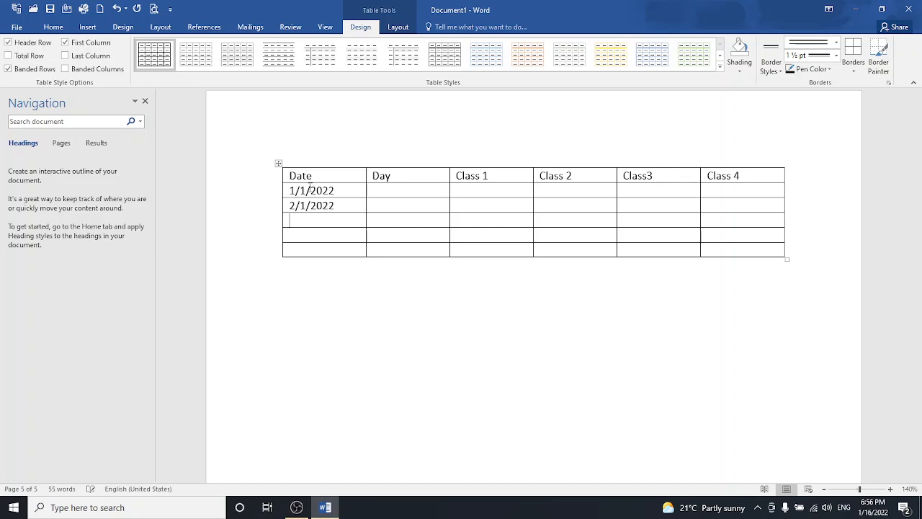
type("3/1/")
type("2022")
type("4/")
type("1/2022")
key("Down")
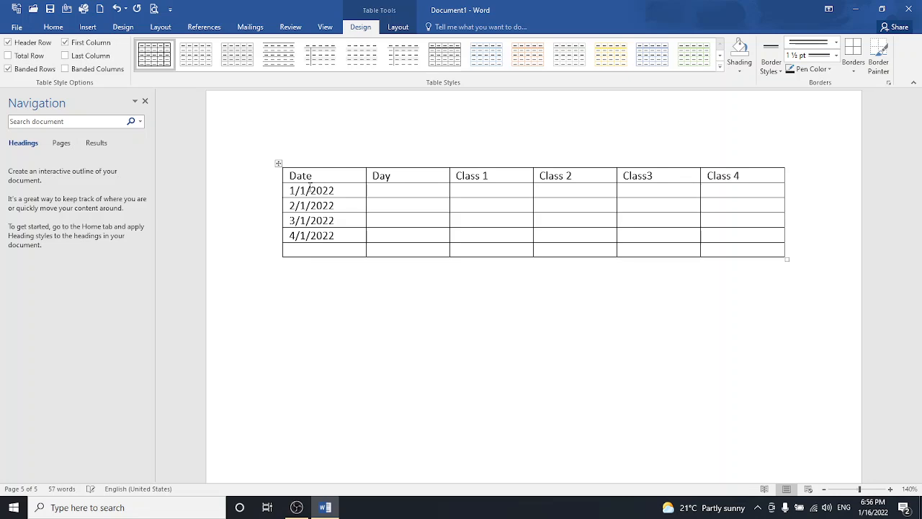
type("5/1/2022")
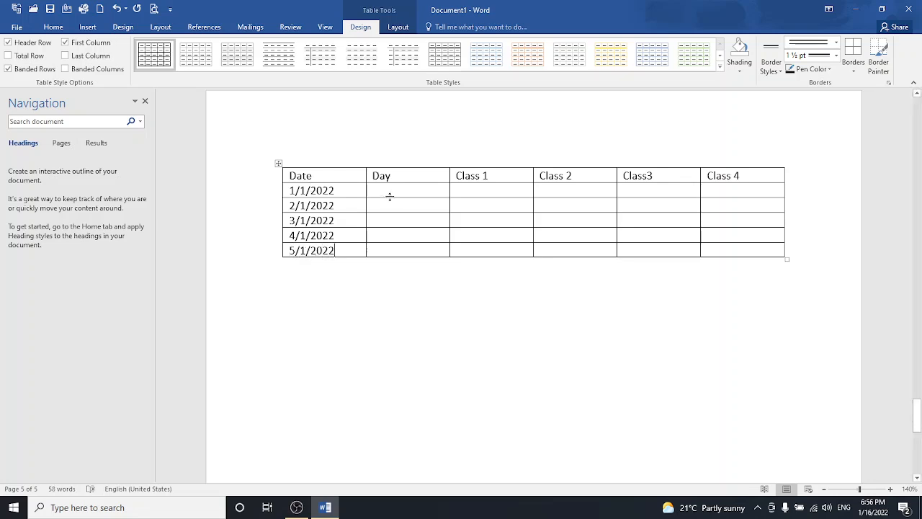
- Enter Monday, Tuesday, Wednesday, Thursday and Friday in the Day column, using AutoComplete
left_click(388, 194)
type("monda")
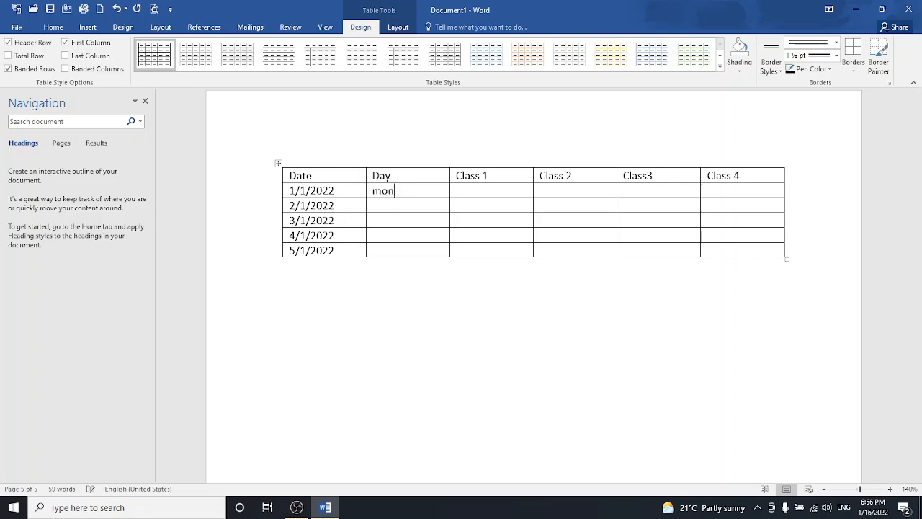
type("da")
key("BackSpace")
key("BackSpace")
type("d")
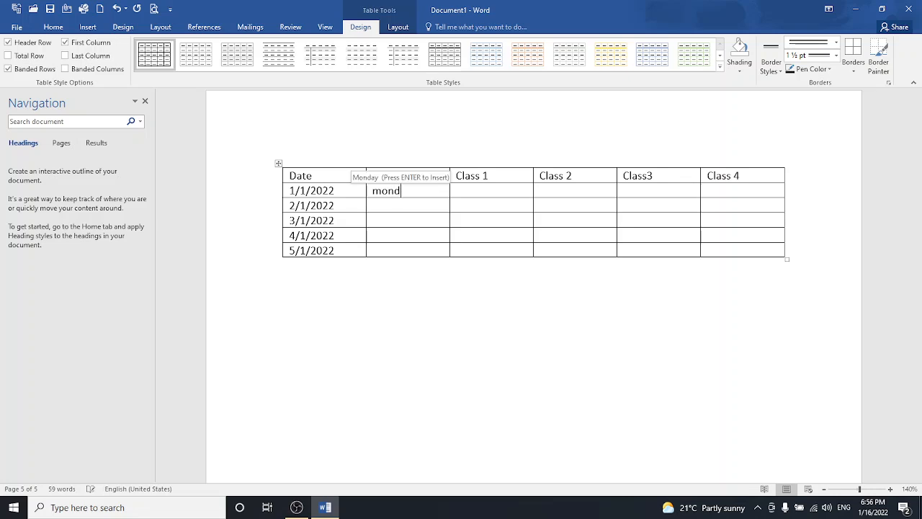
key("Return")
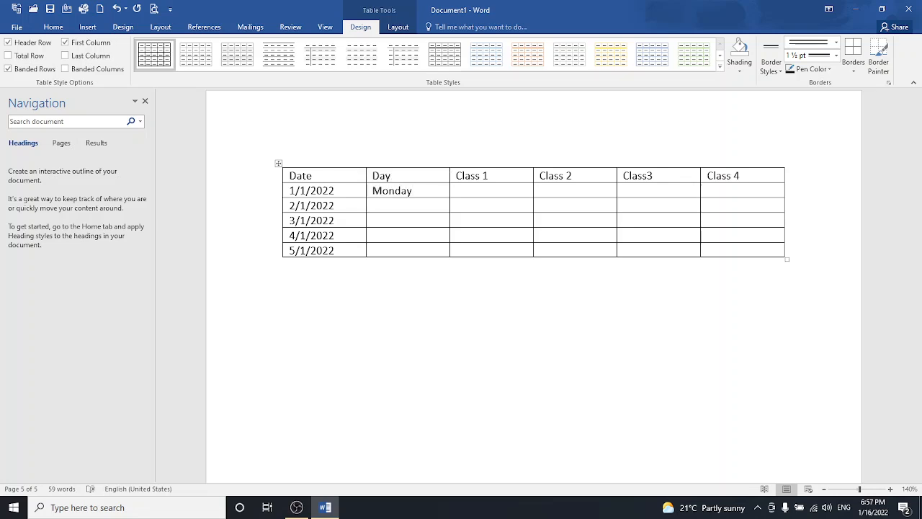
type("tues")
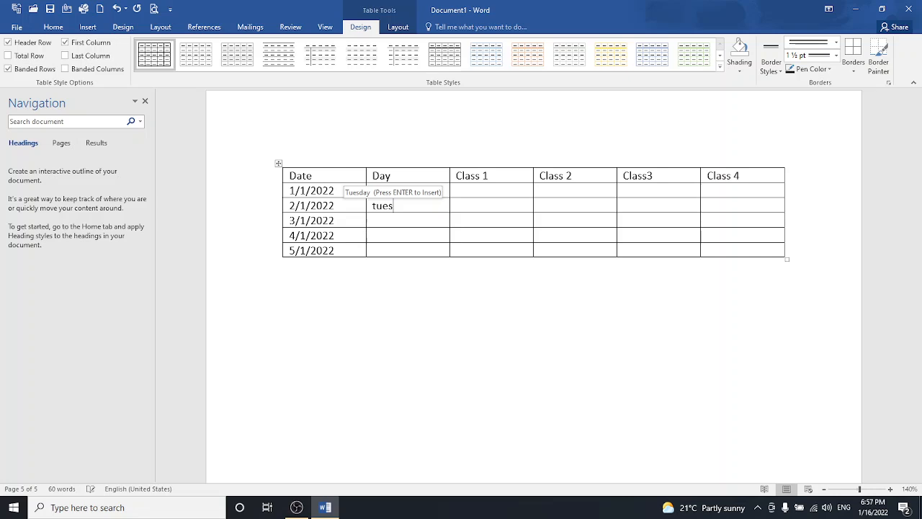
key("Return")
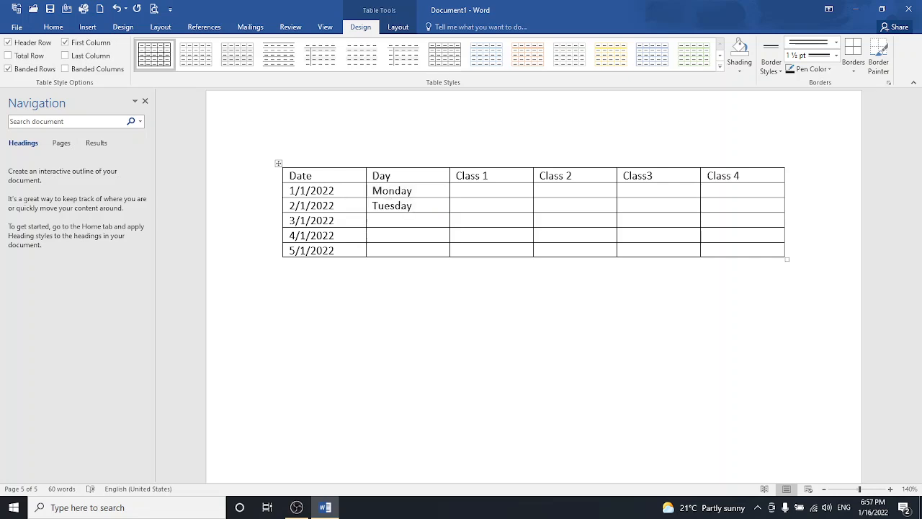
type("wedne")
key("Return")
type("thur")
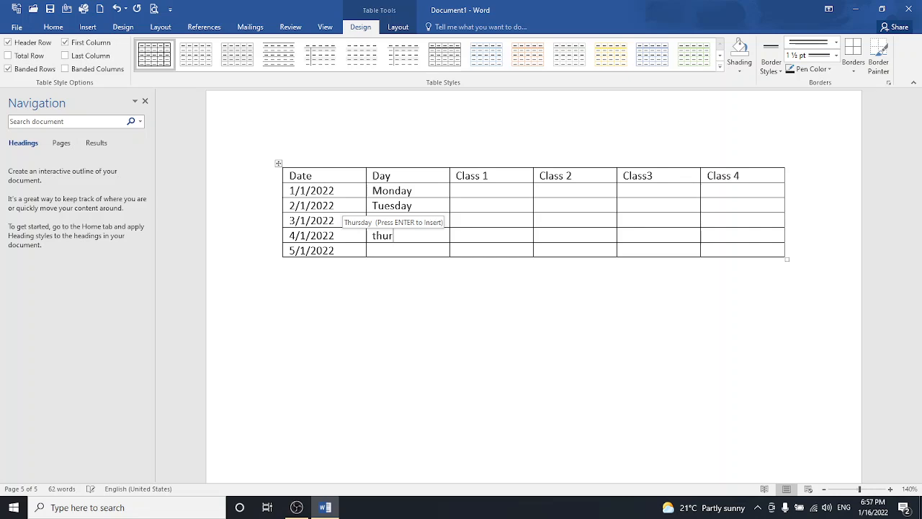
key("Return")
key("Down")
type("fri")
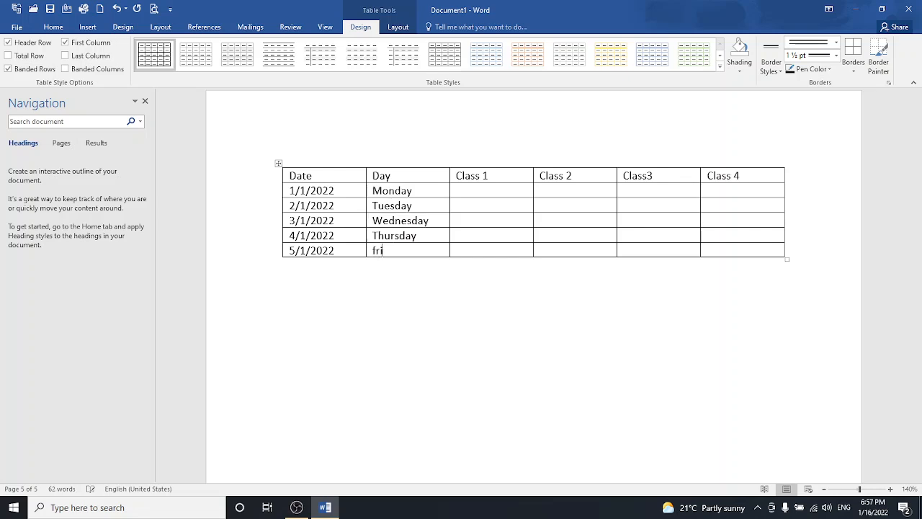
type("d")
key("Return")
- Fill Monday's class slots with Eng, Urdu, Math and Computer
left_click(465, 190)
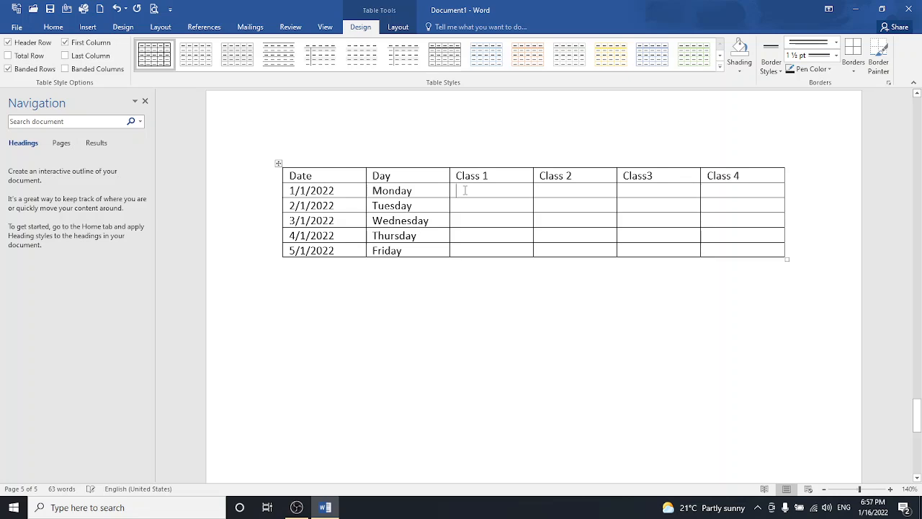
type("enf")
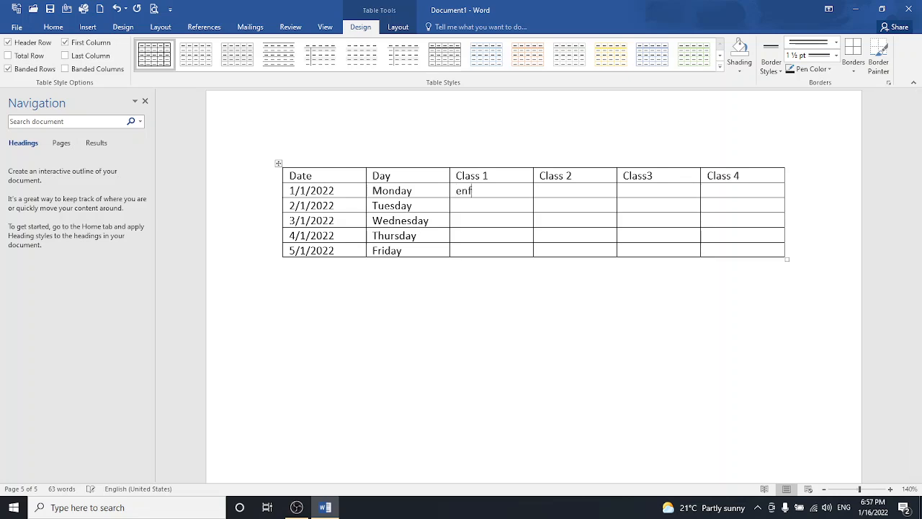
type("g")
key("Tab")
type("urdu")
key("Tab")
type("math")
key("Tab")
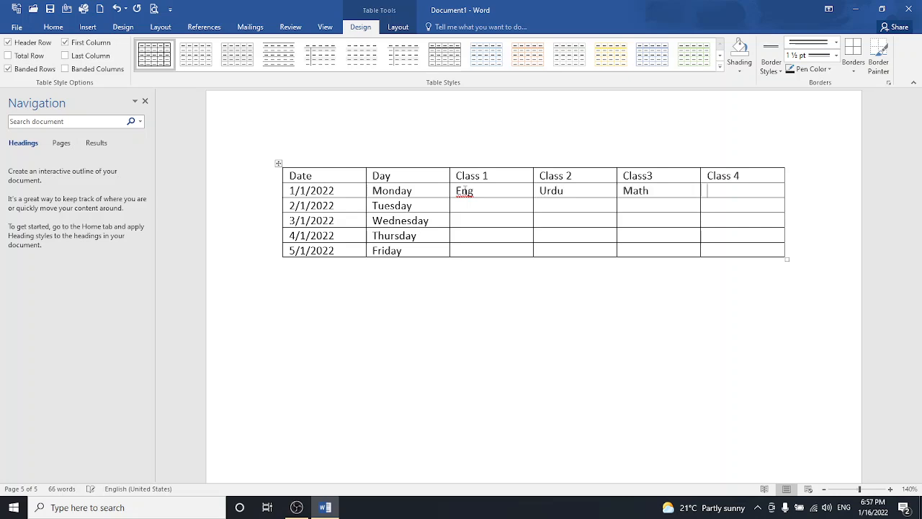
type("computer")
key("Tab")
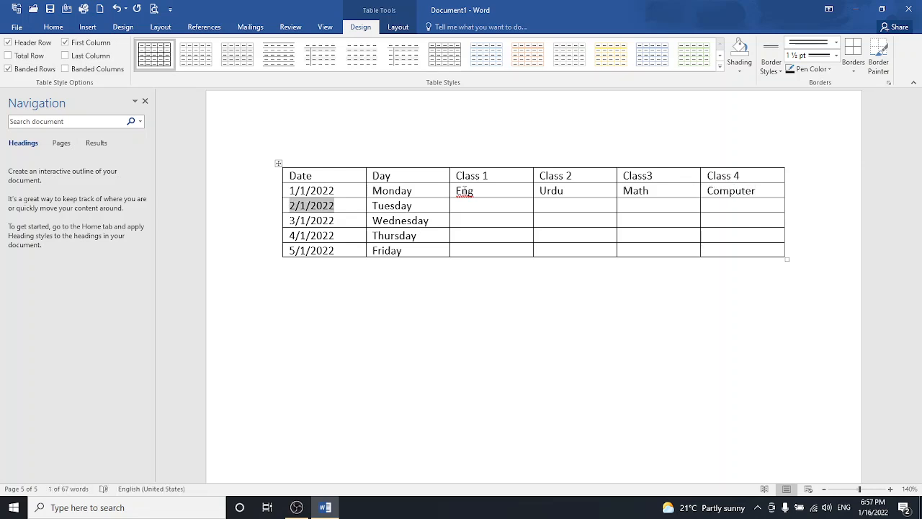
- Fill Tuesday's class slots with Computer, Math, Urdu and Eng
left_click(474, 206)
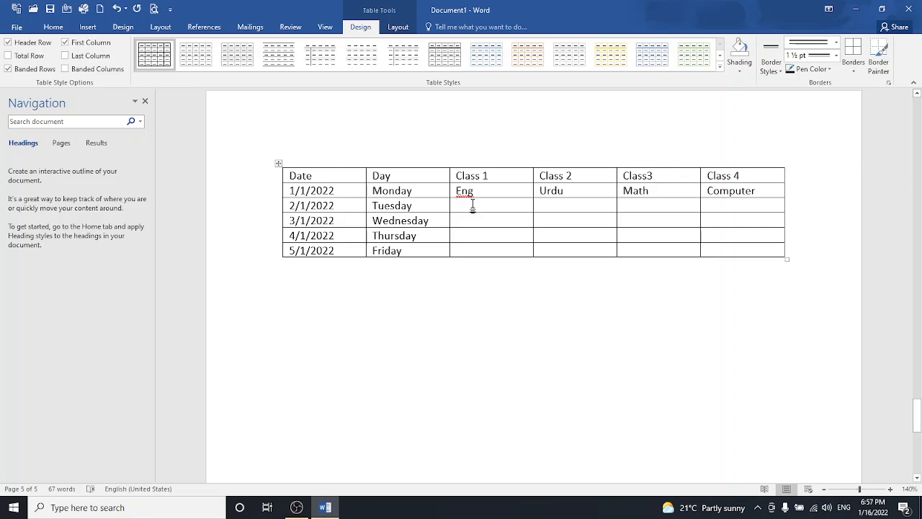
type("comput")
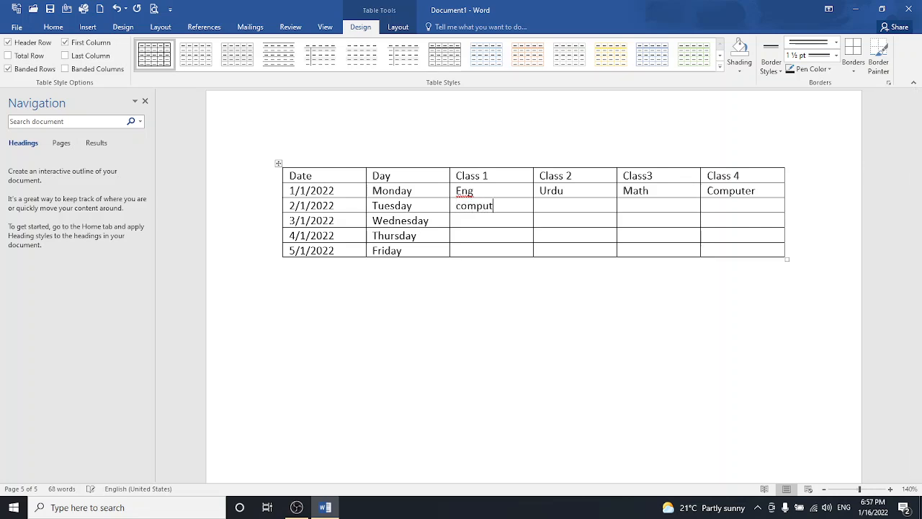
type("er")
key("Tab")
type("math")
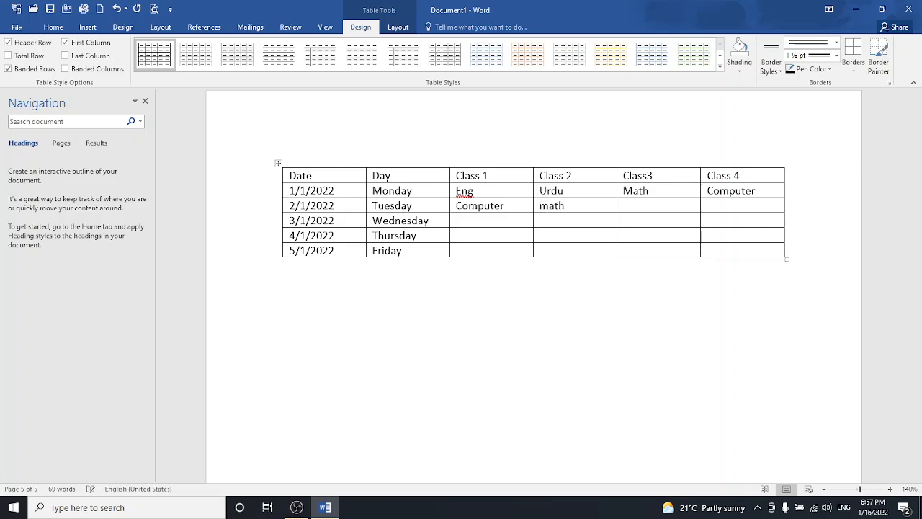
key("Tab")
type("urdu")
key("Tab")
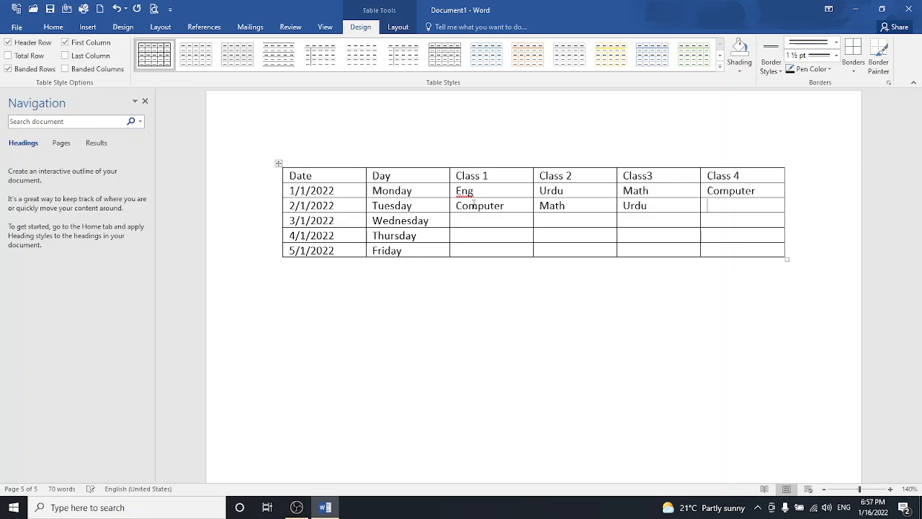
type("eng")
key("Tab")
key("Tab")
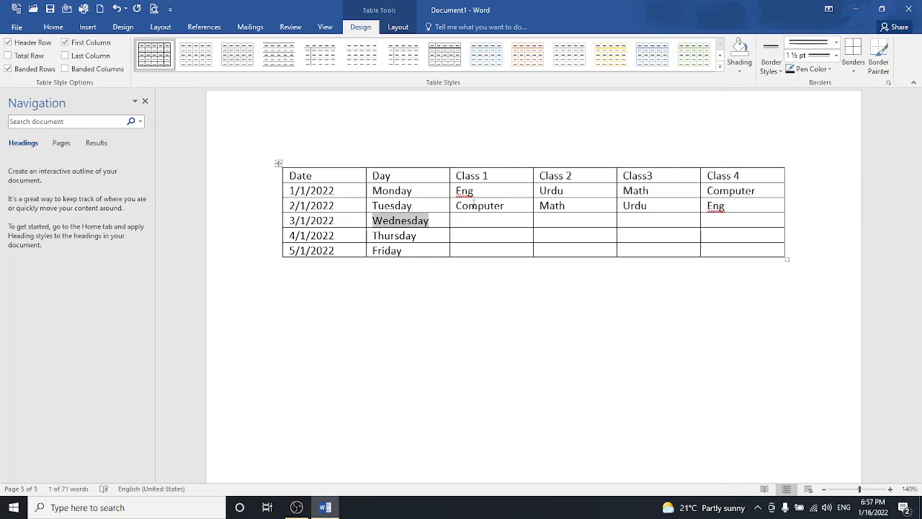
key("Tab")
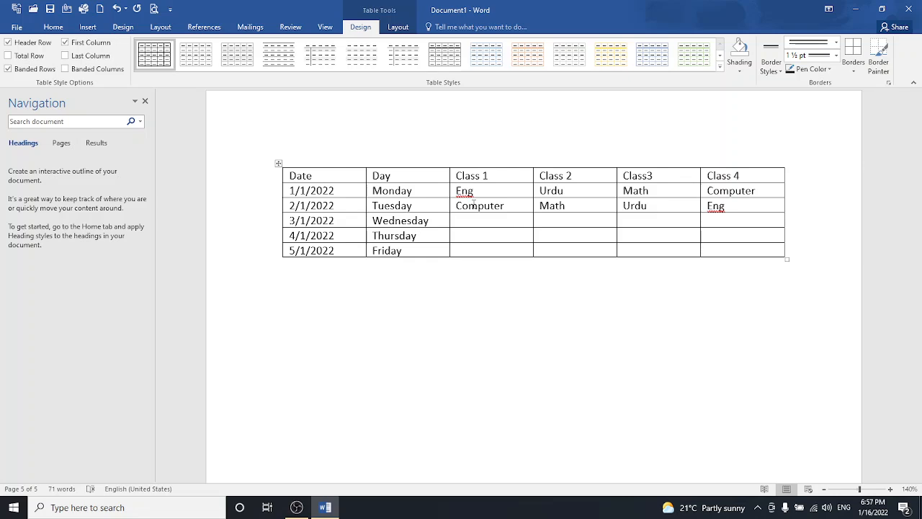
- Fill Wednesday's class slots with Urdu, Eng, Computer and Math
type("urdu")
key("Tab")
type("eng")
key("Tab")
type("comp")
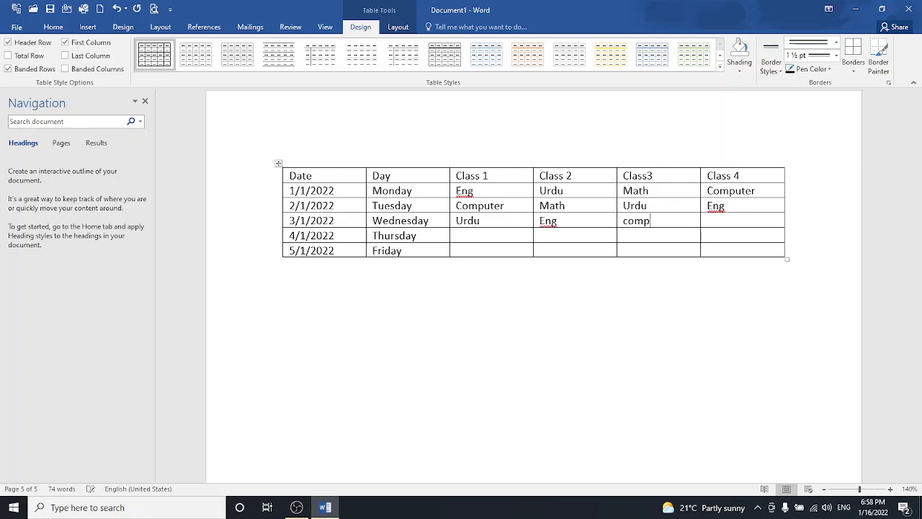
type("uter")
key("Tab")
type("math")
key("Tab")
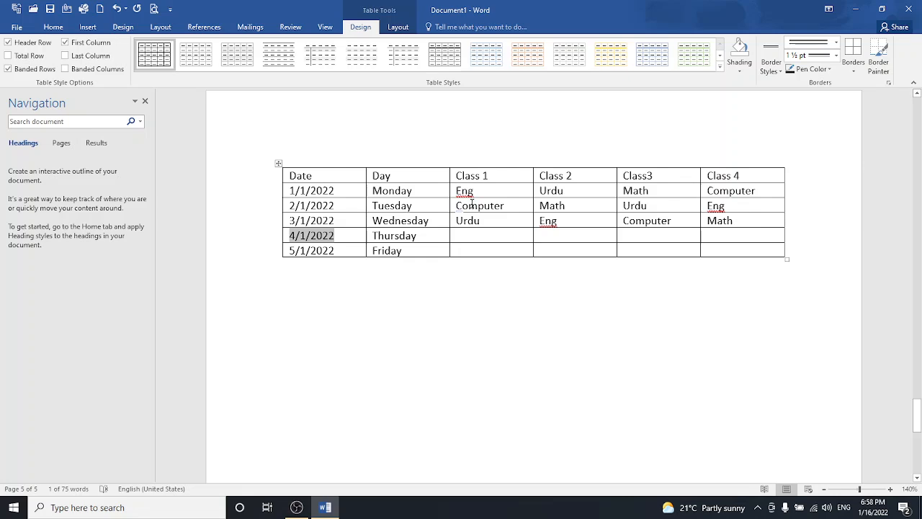
key("Tab")
key("Tab")
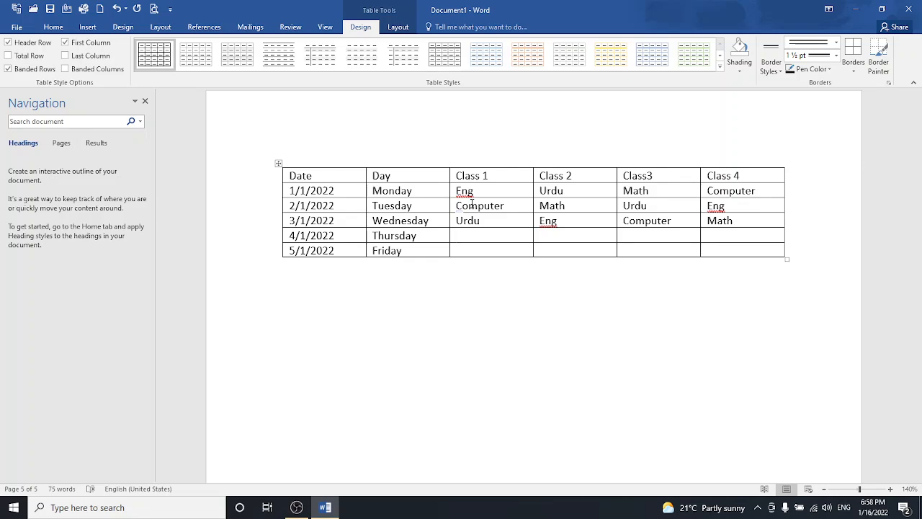
- Fill Thursday's class slots with Math, Islam, Eng and Urdu
type("math")
key("Tab")
type("islam")
key("Tab")
type("eng")
key("Tab")
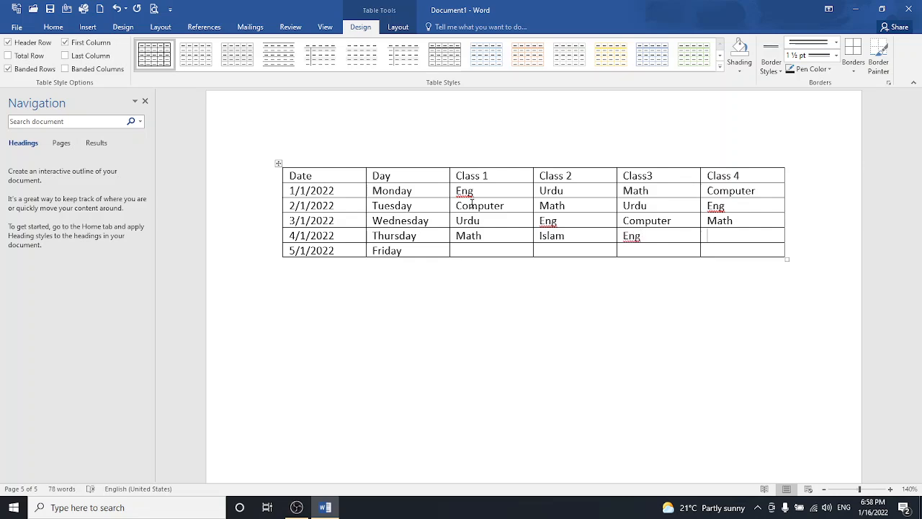
type("urdu")
key("Tab")
key("Tab")
- Fill Friday with Islam, Computer, Islam, Islam, fixing the 'Computr' typo and undoing the extra row
key("Tab")
type("Islam")
key("Tab")
type("comput")
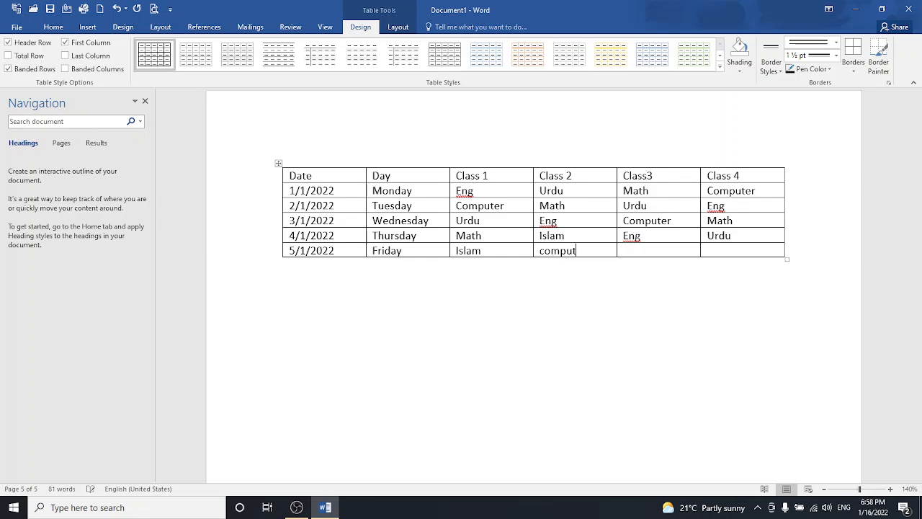
type("r")
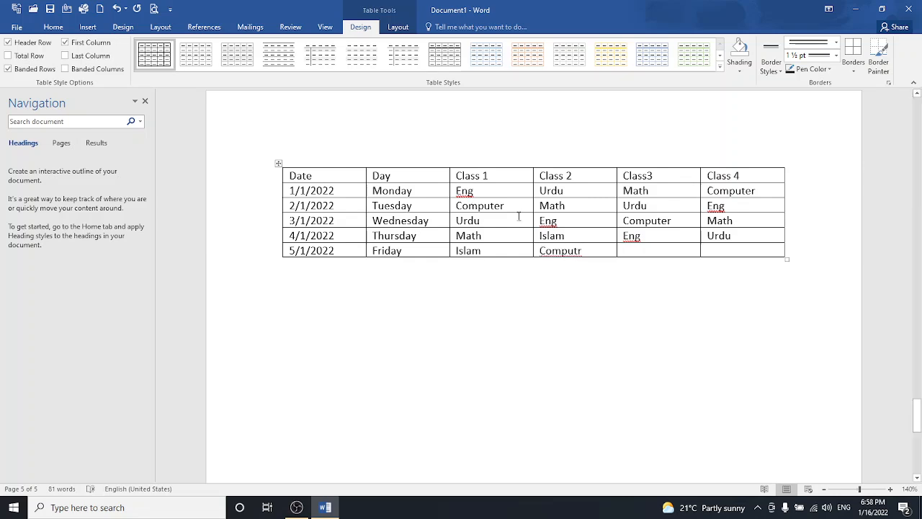
left_click(577, 250)
type("e")
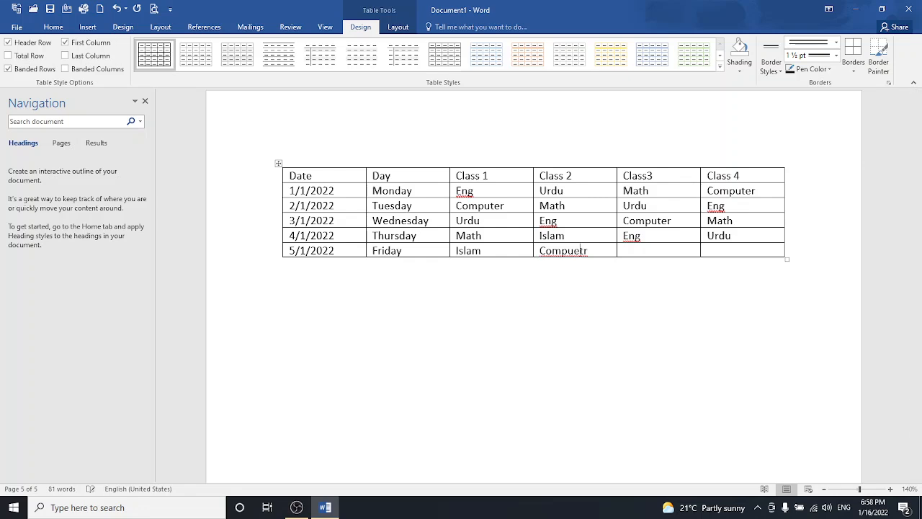
key("BackSpace")
type("e")
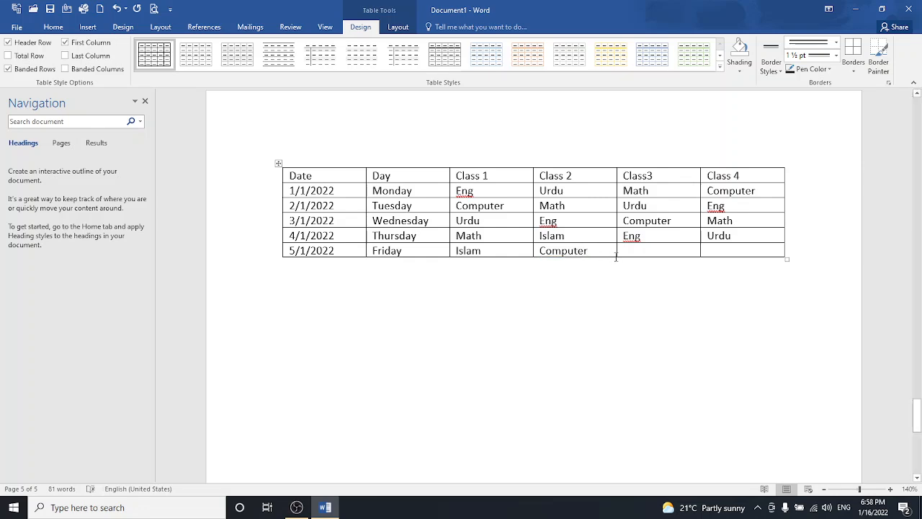
left_click(635, 250)
type("islam")
key("Tab")
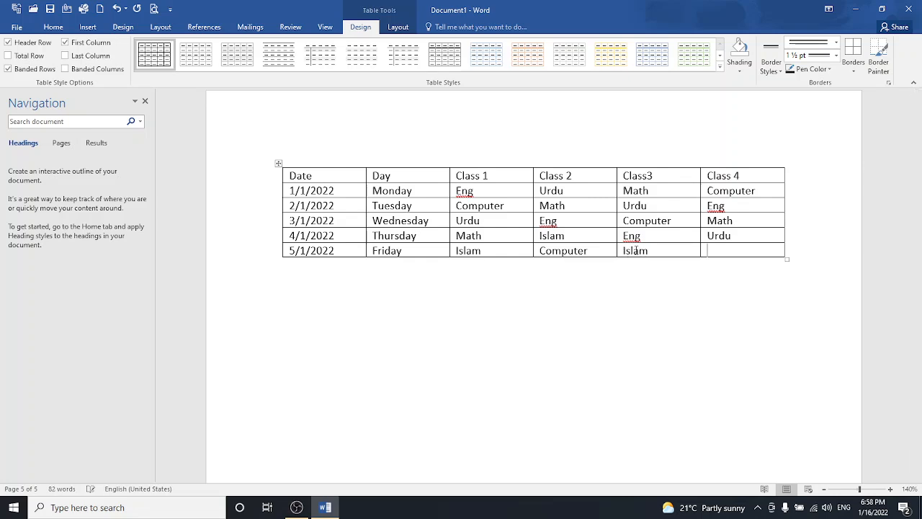
type("islam")
key("Tab")
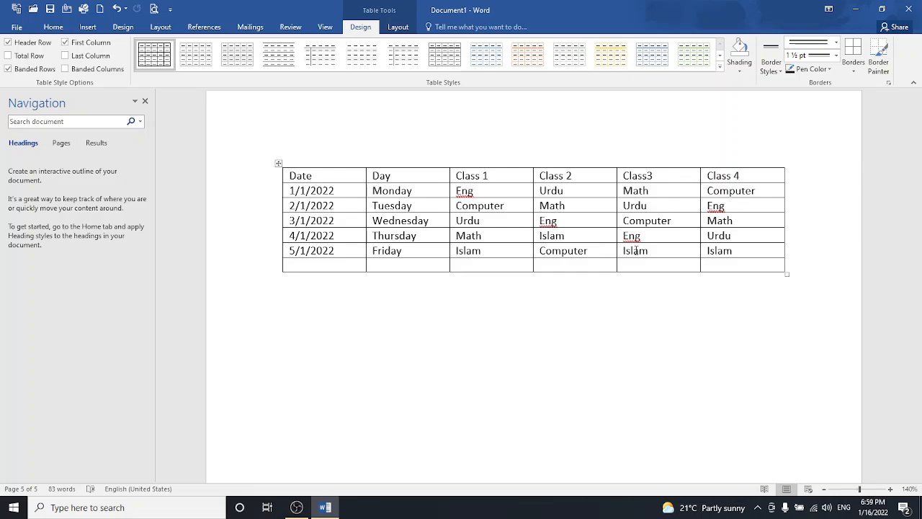
key("ctrl+z")
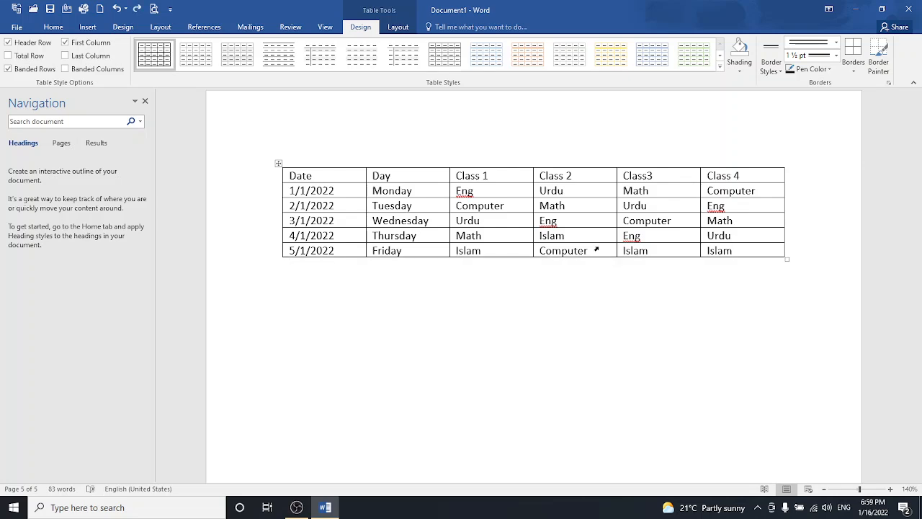
- Select the timetable and centre it on the page in Table Properties
left_click(278, 163)
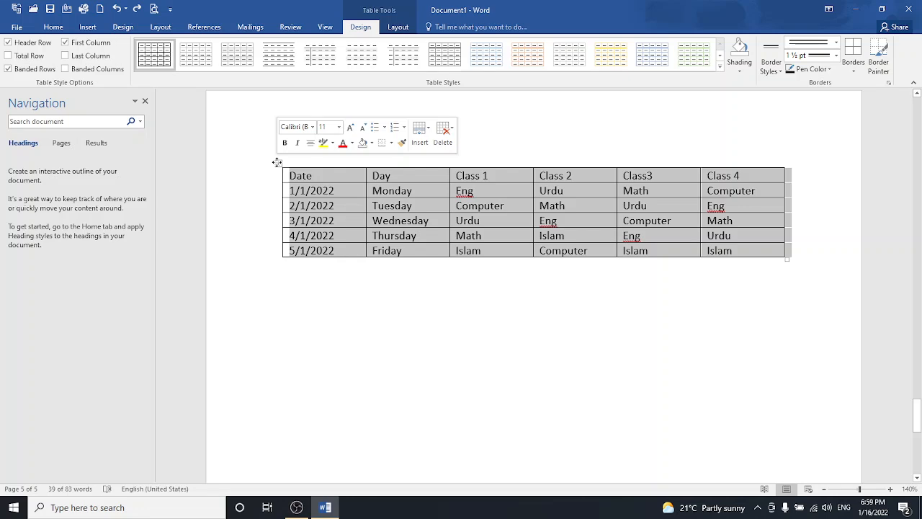
left_click(396, 28)
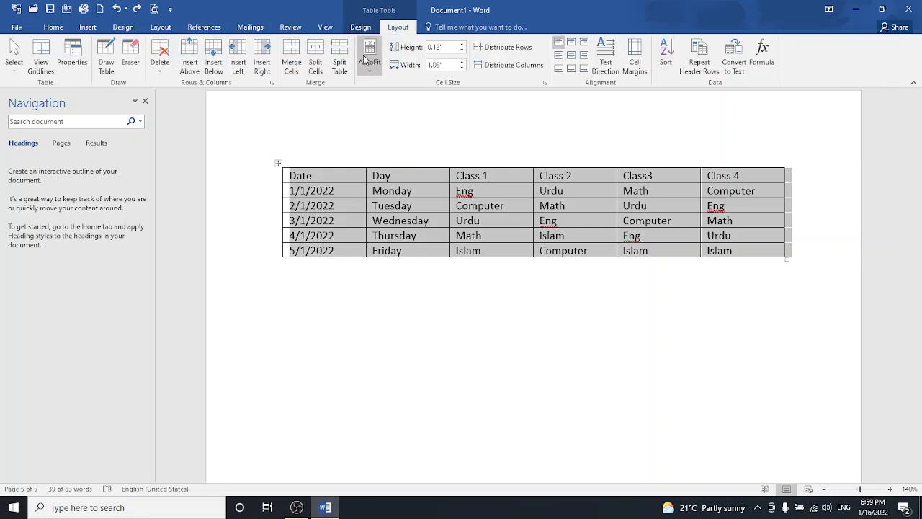
left_click(74, 58)
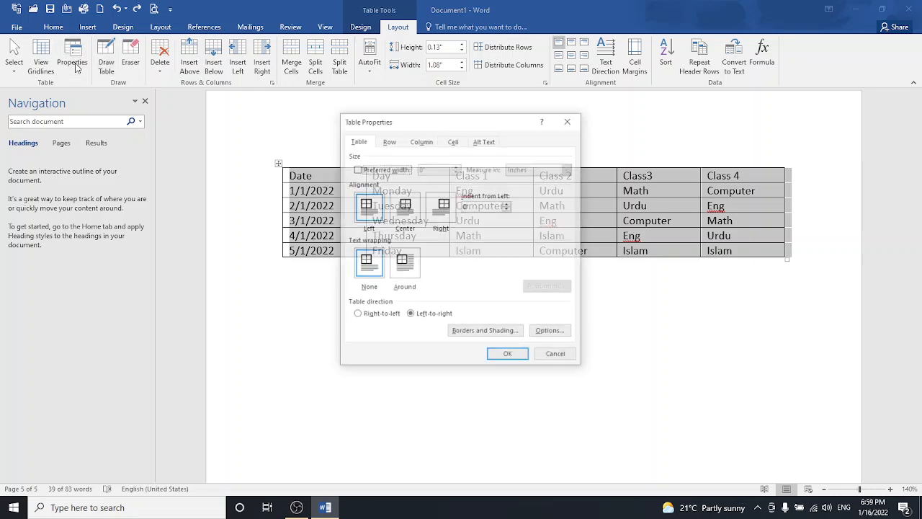
left_click(404, 212)
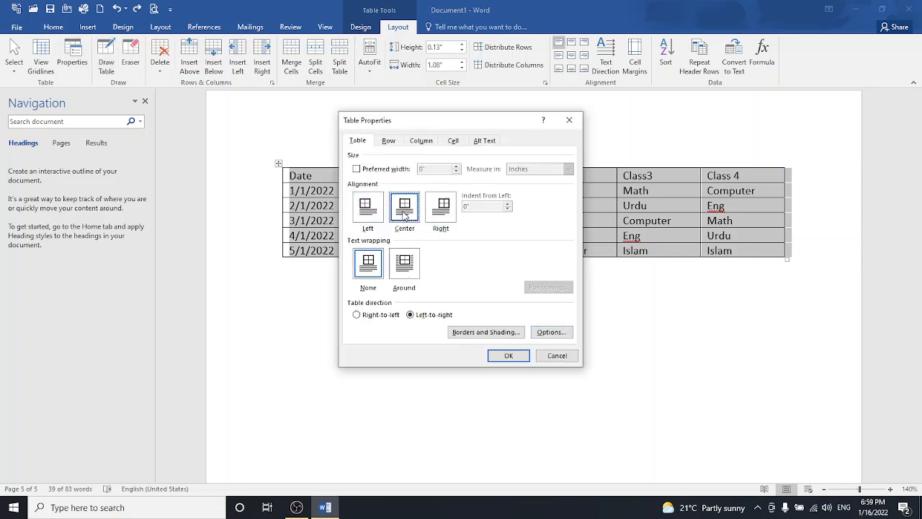
- Give the table a thick solid 1½ pt border through Borders and Shading
left_click(508, 332)
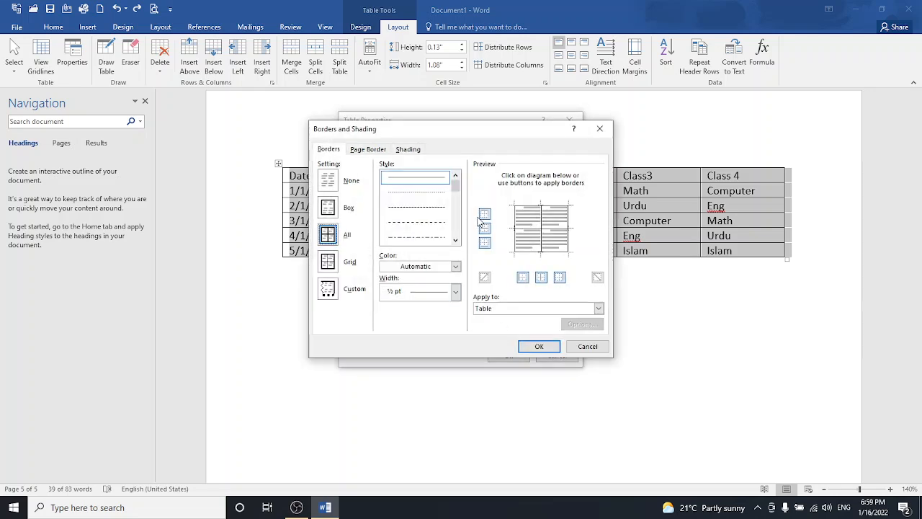
left_click(455, 240)
left_click(454, 241)
left_click(455, 241)
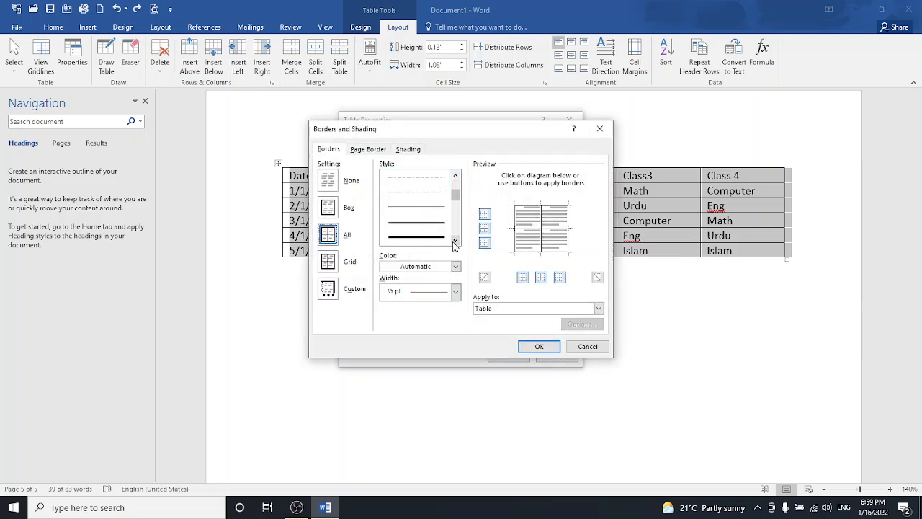
left_click(432, 237)
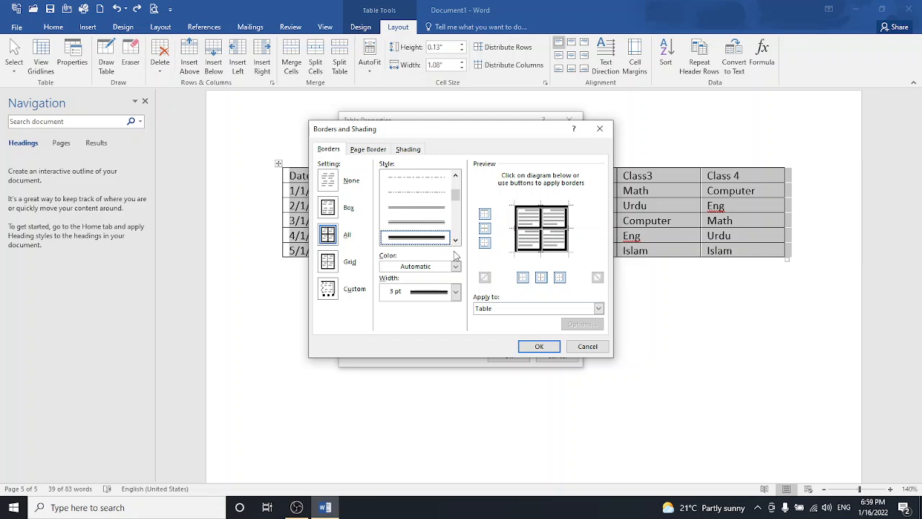
left_click(455, 291)
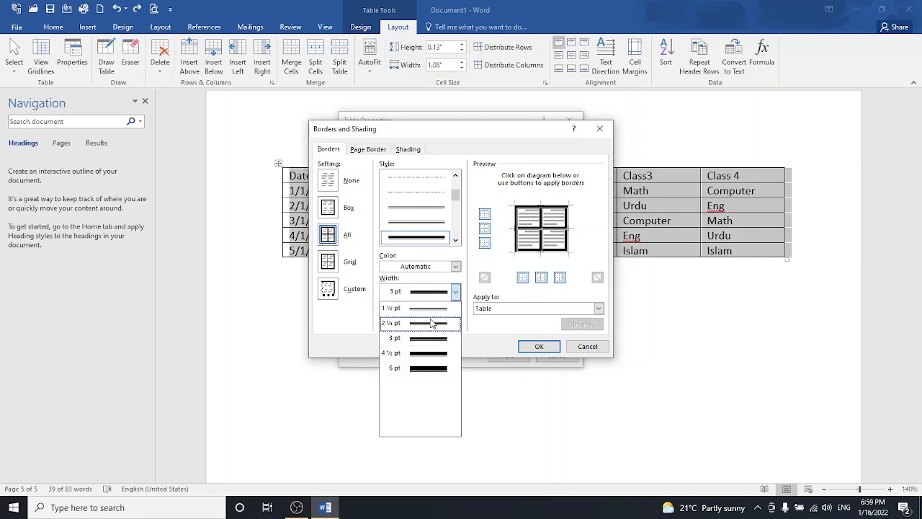
left_click(430, 308)
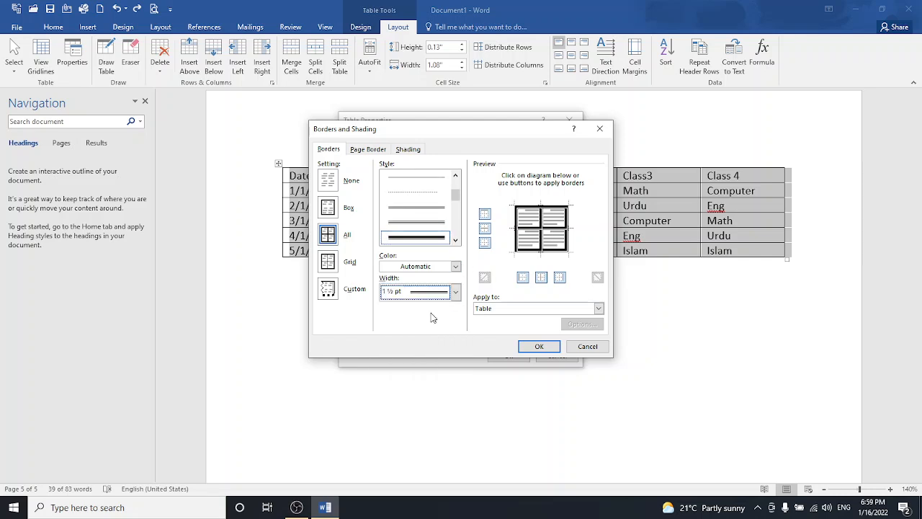
left_click(540, 346)
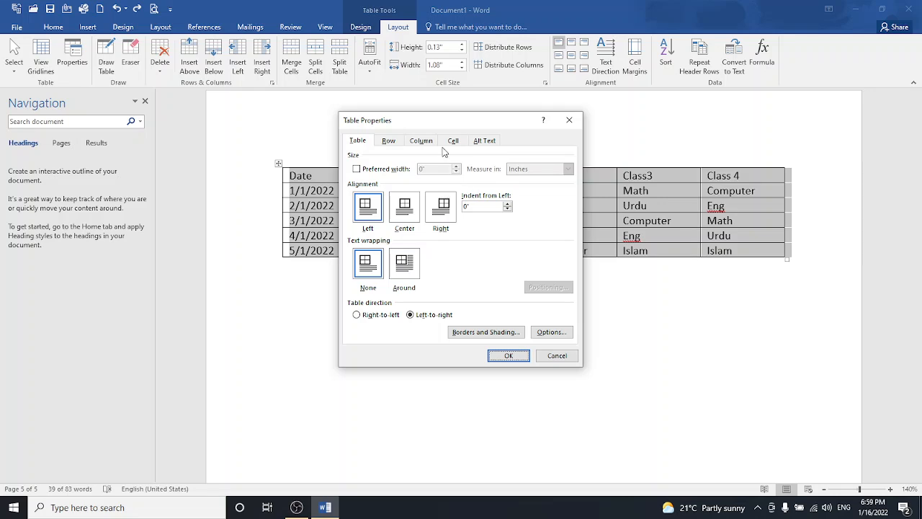
- Set the cells' vertical alignment to Center and apply the table properties
left_click(388, 142)
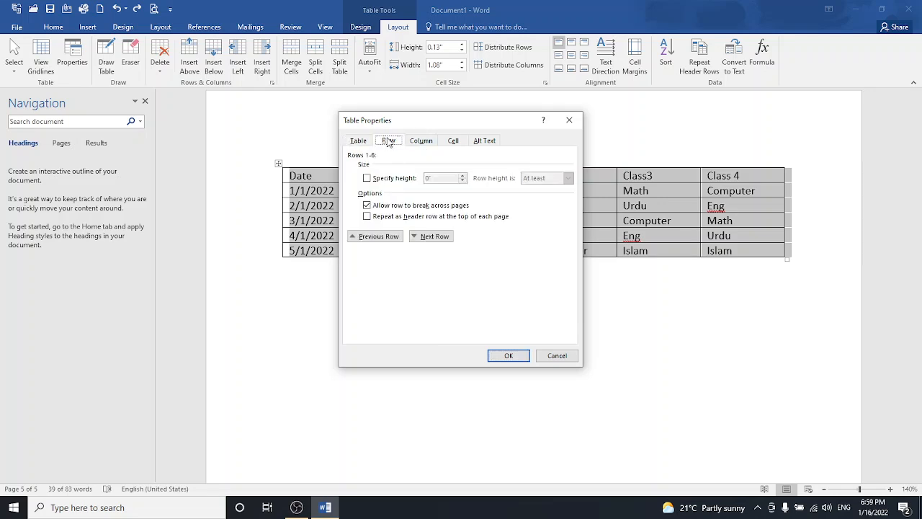
left_click(415, 145)
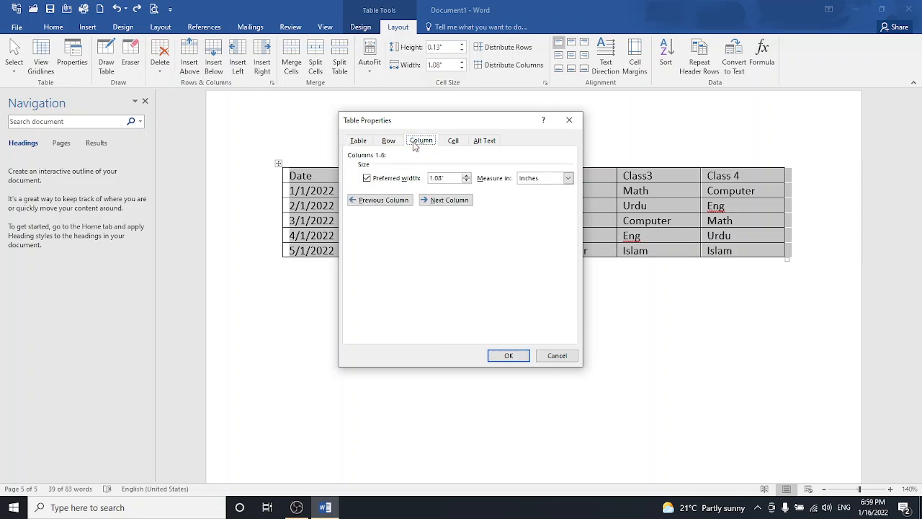
left_click(455, 146)
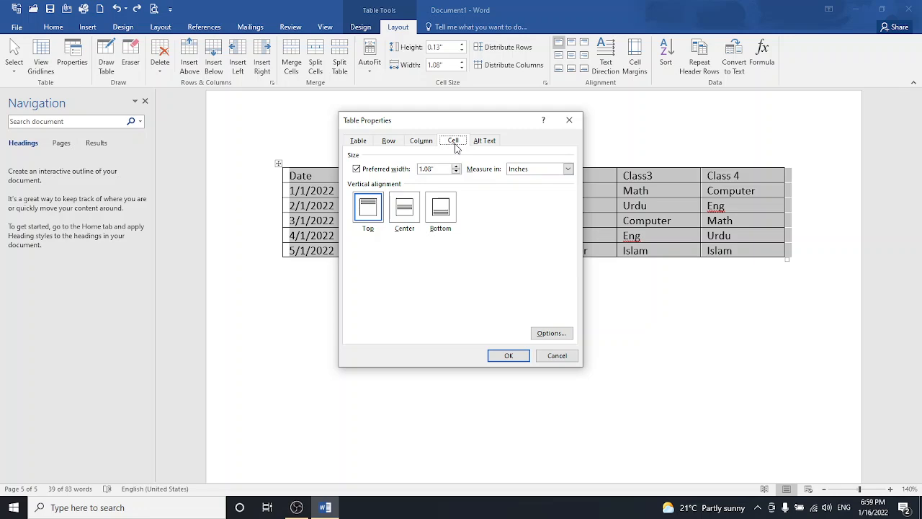
left_click(405, 211)
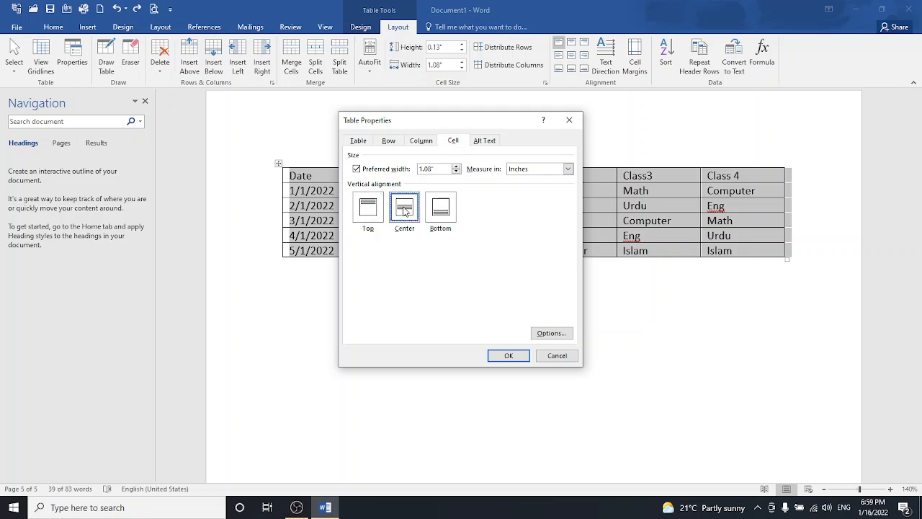
left_click(491, 141)
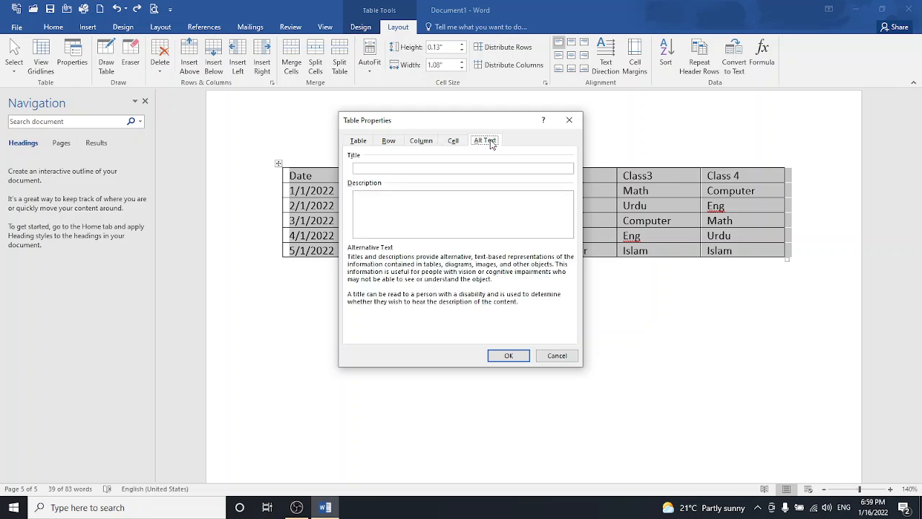
left_click(518, 355)
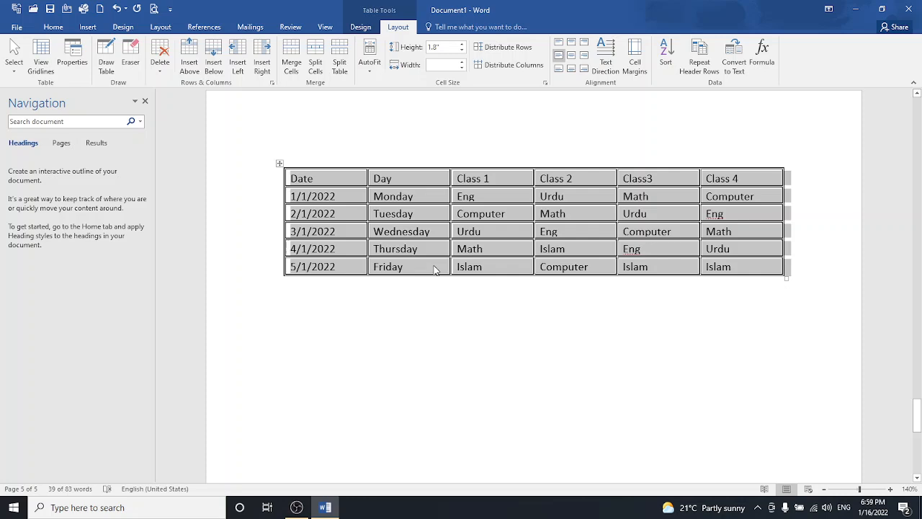
- Centre the cell text and apply the grid style with black header and grey banded rows
left_click(571, 45)
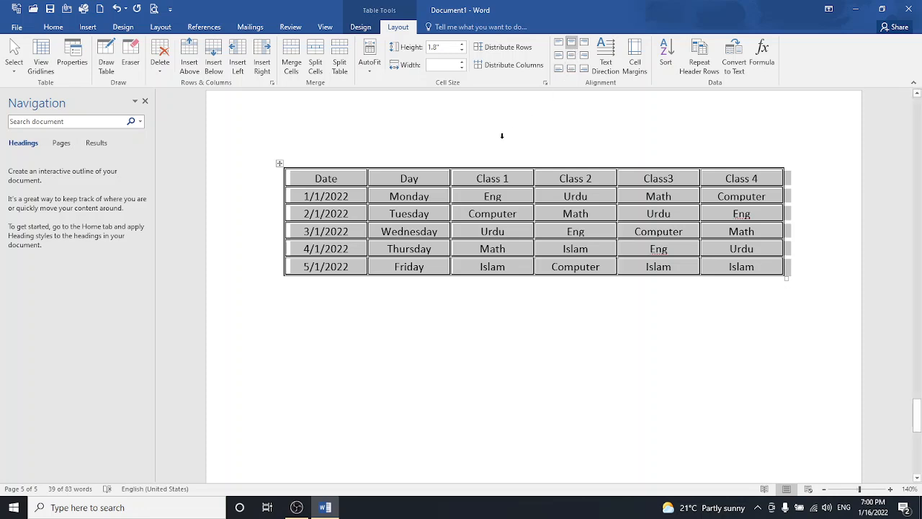
left_click(364, 28)
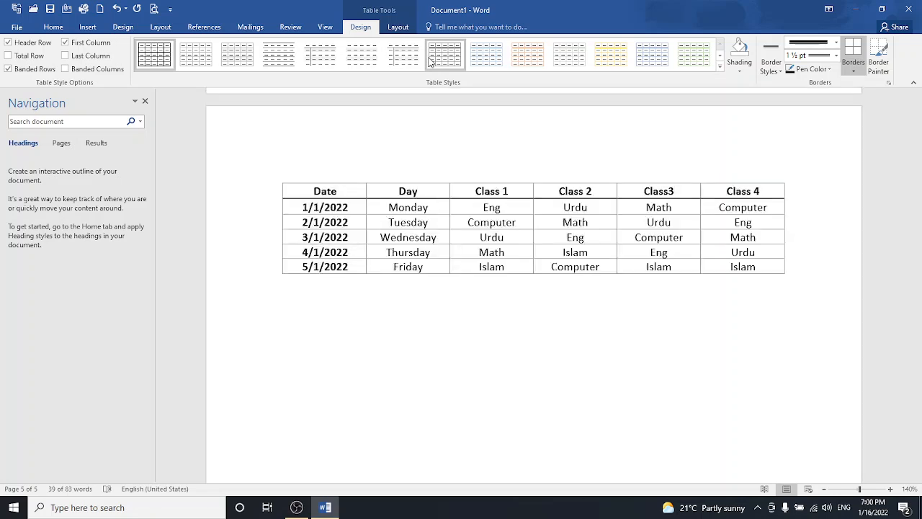
left_click(430, 62)
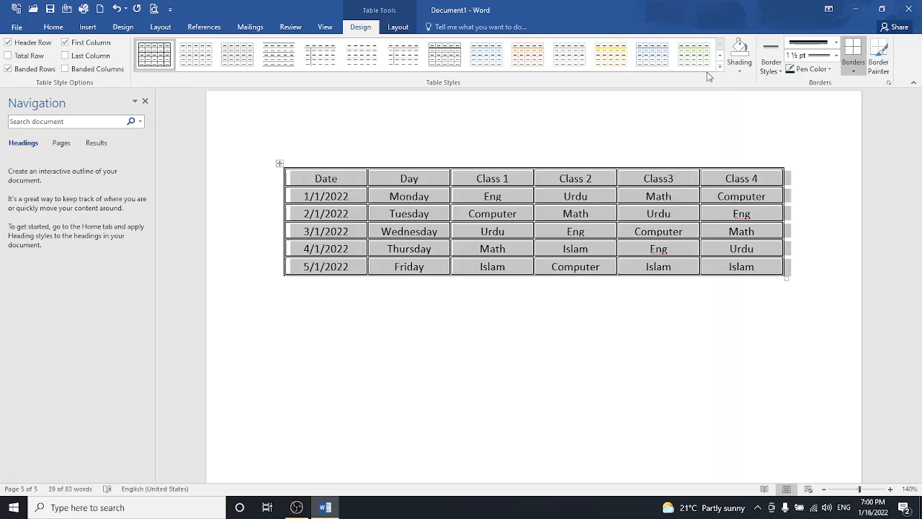
left_click(719, 69)
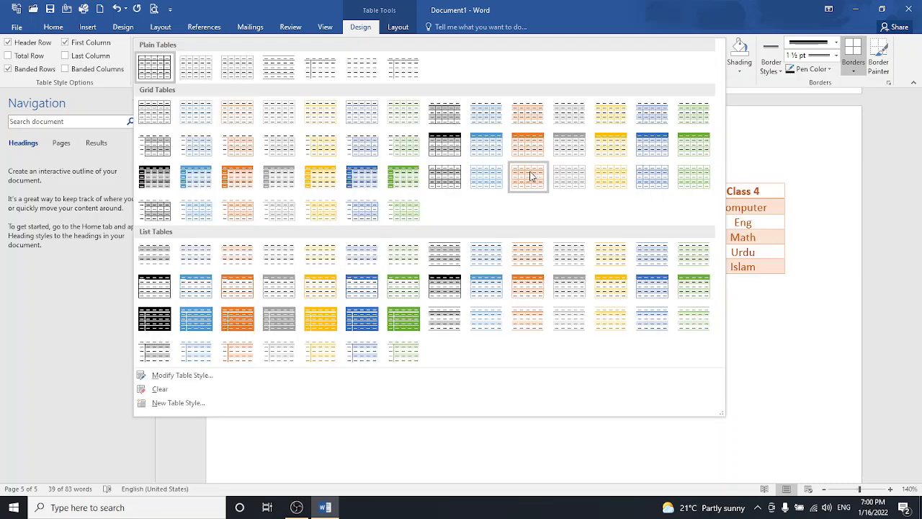
left_click(449, 148)
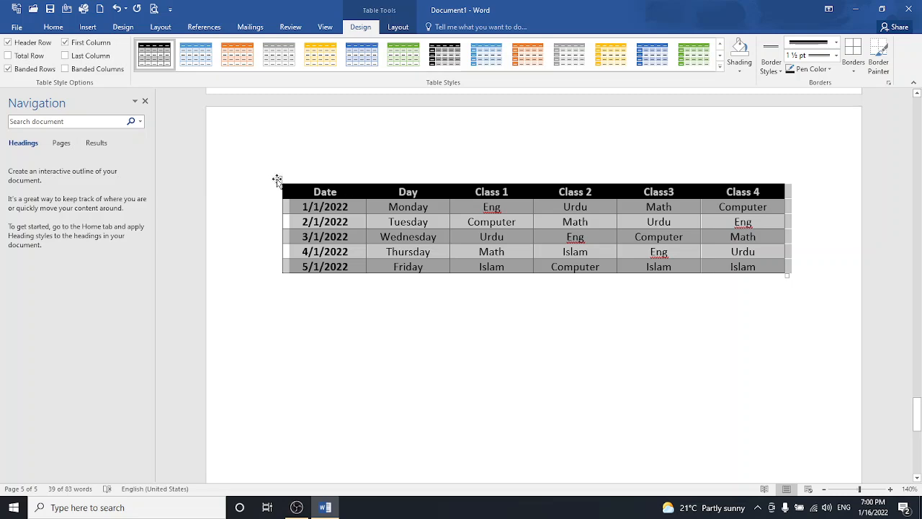
- Move the timetable down, drag its corner for taller rows and wider columns, then nudge it up
left_click_drag(277, 180, 266, 304)
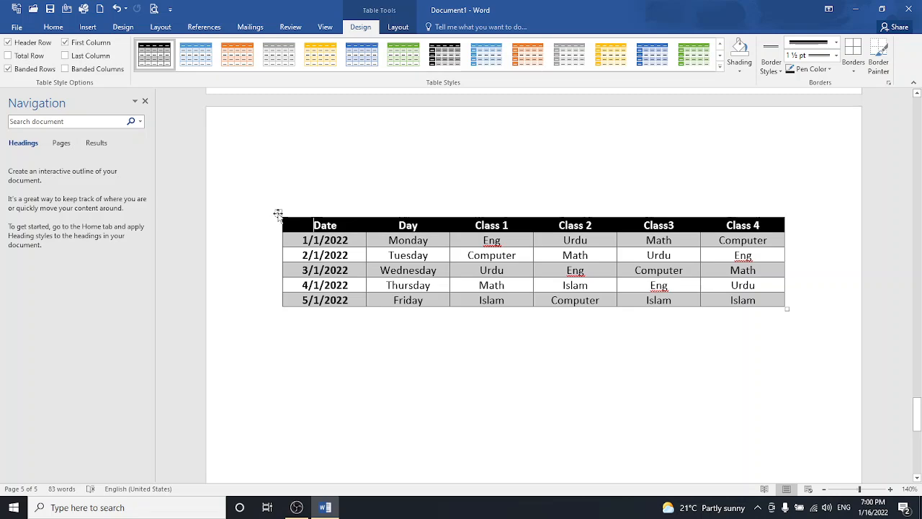
left_click_drag(277, 214, 277, 272)
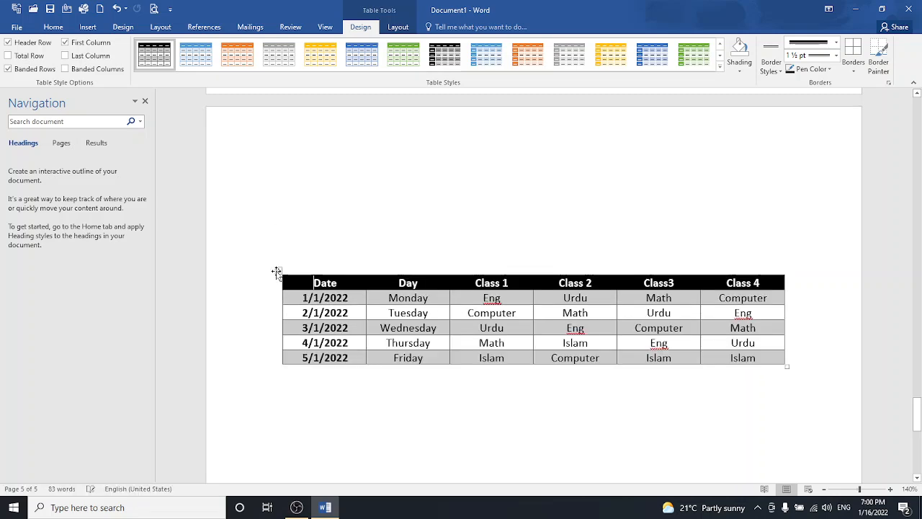
left_click(342, 212)
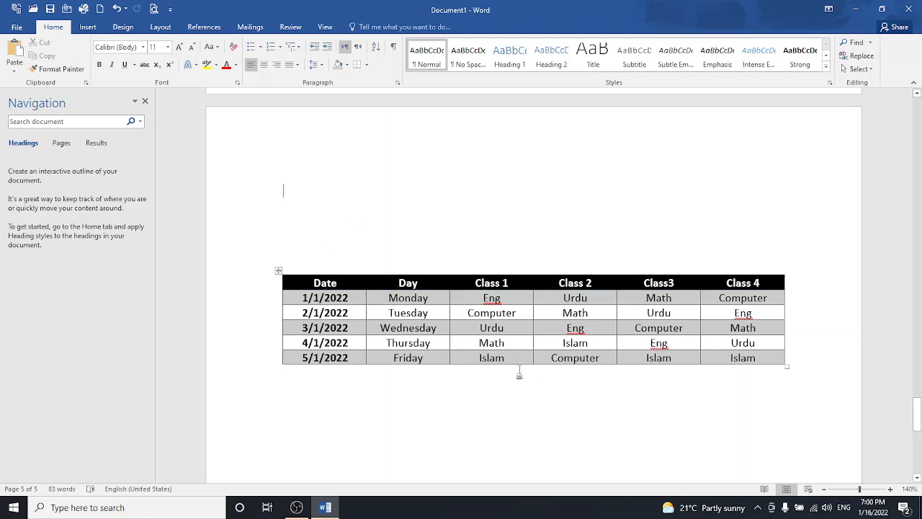
left_click_drag(788, 367, 811, 422)
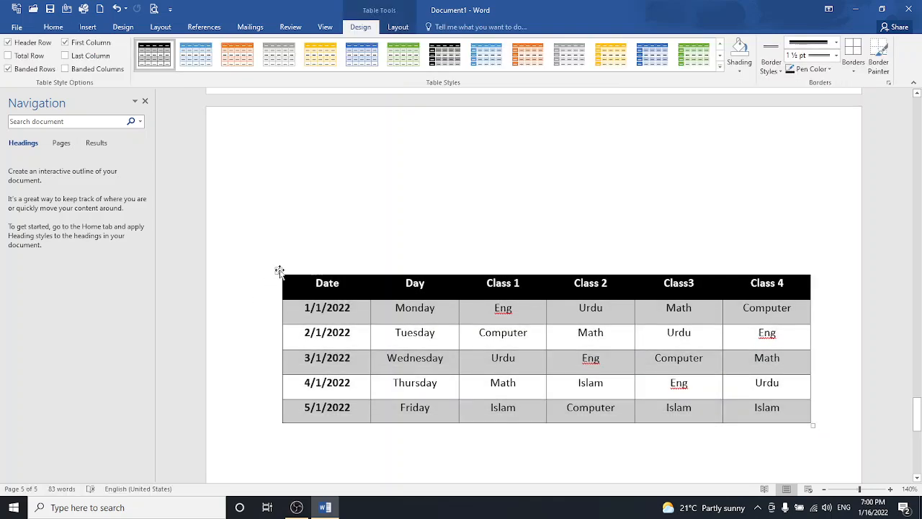
left_click_drag(280, 271, 262, 244)
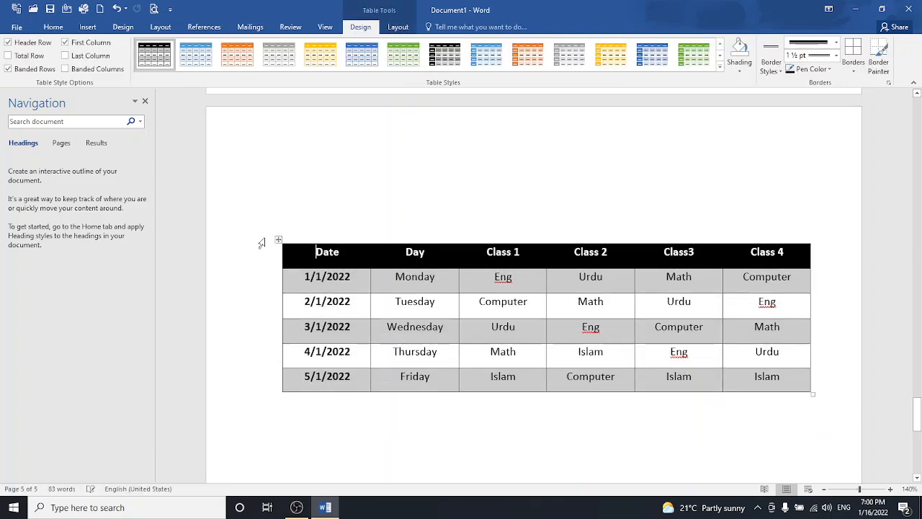
- Type the title 'Superior Academy' on the line above the timetable
left_click(338, 189)
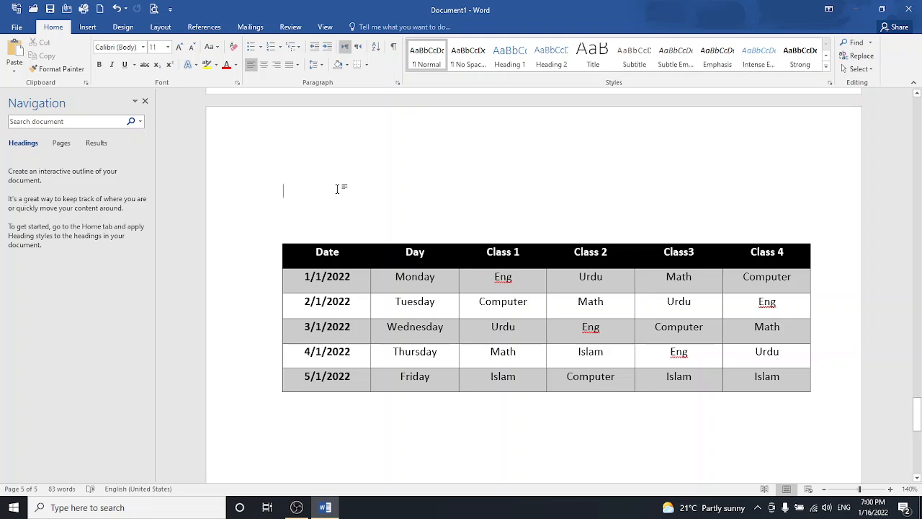
type("S")
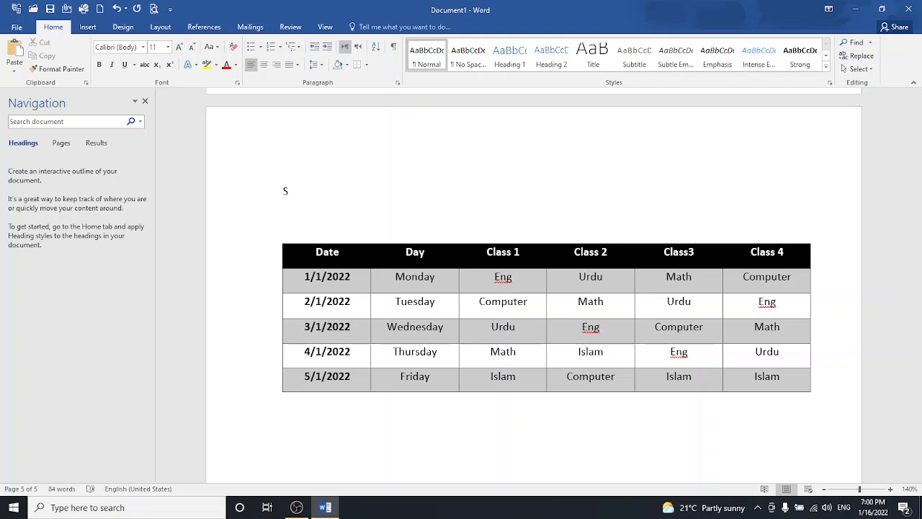
type("U")
type("l")
type("erior ")
type("Academy")
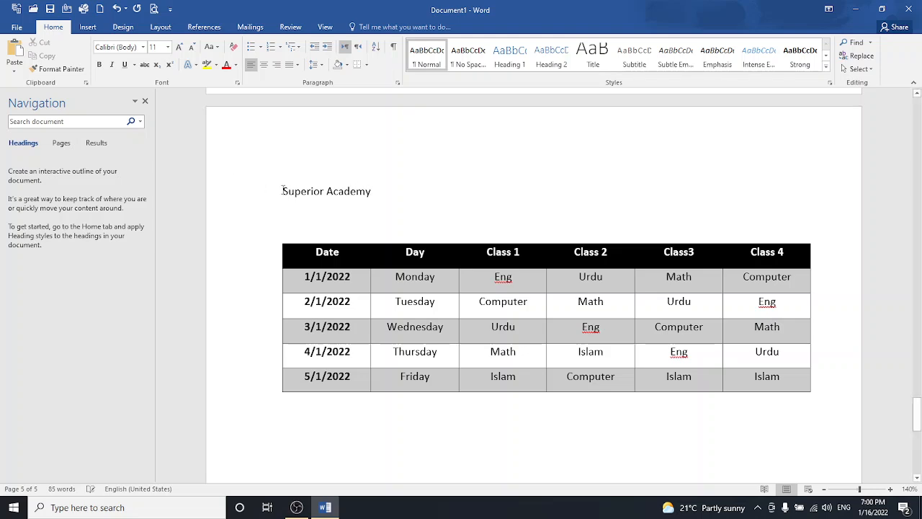
- Set the title font to Edwardian Script ITC and enlarge it to 28 pt
left_click_drag(283, 191, 378, 202)
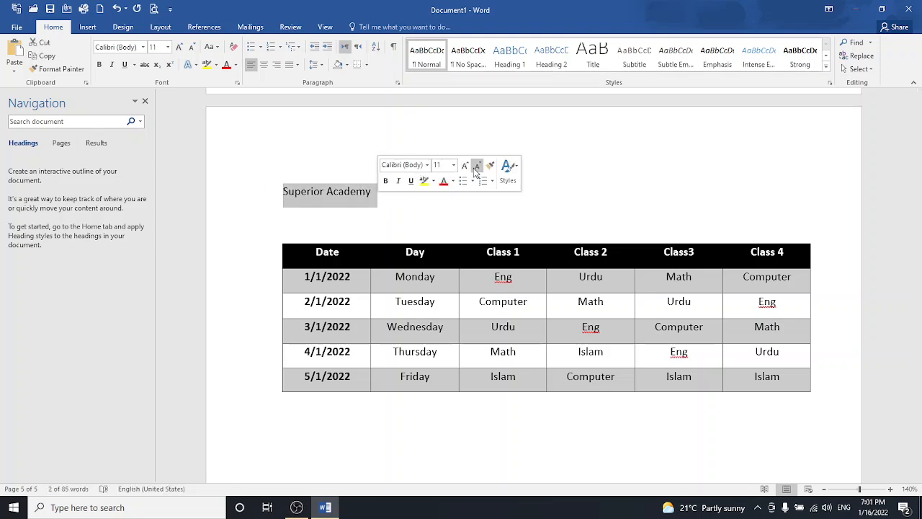
left_click(428, 165)
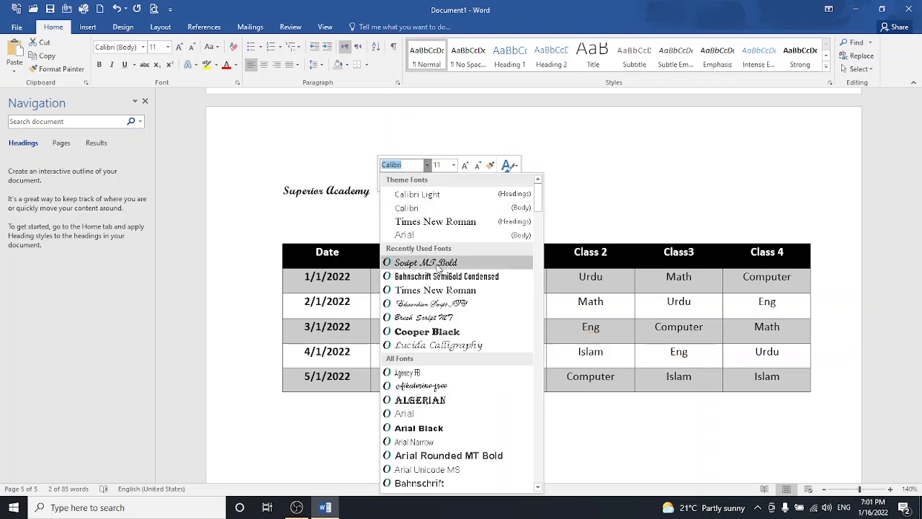
left_click(441, 304)
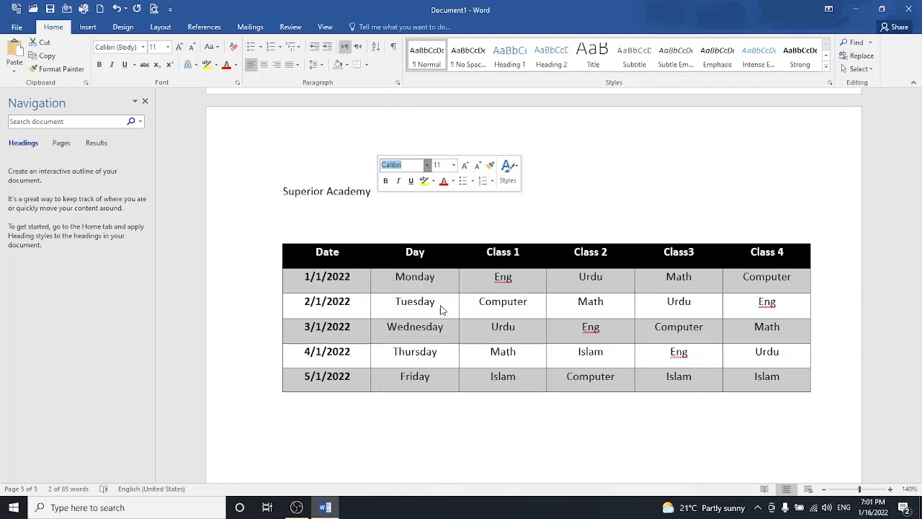
left_click(464, 166)
left_click(464, 166)
left_click(464, 166)
left_click(463, 166)
left_click(464, 166)
left_click(464, 166)
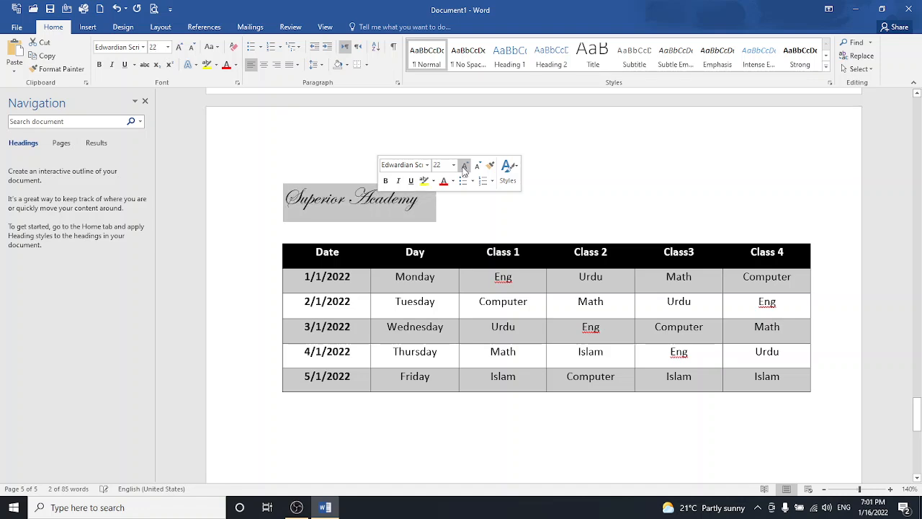
left_click(464, 166)
left_click(464, 166)
left_click(464, 166)
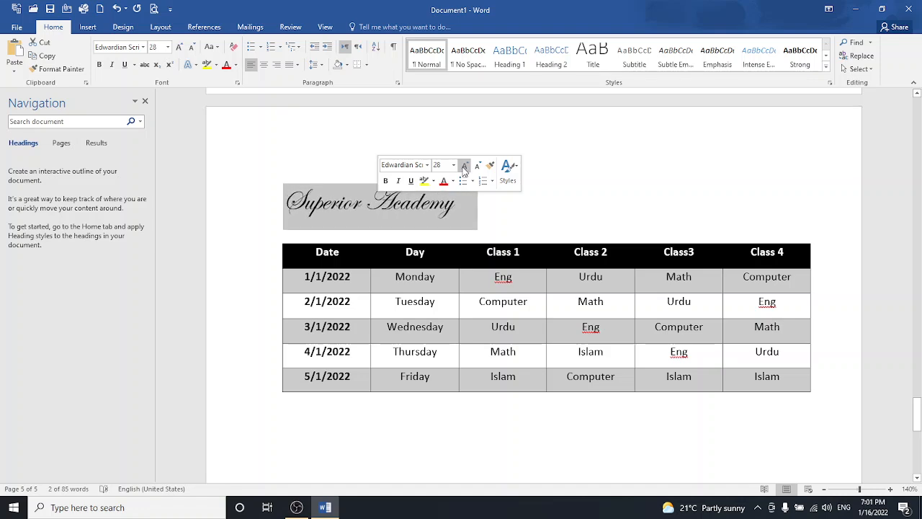
left_click(389, 184)
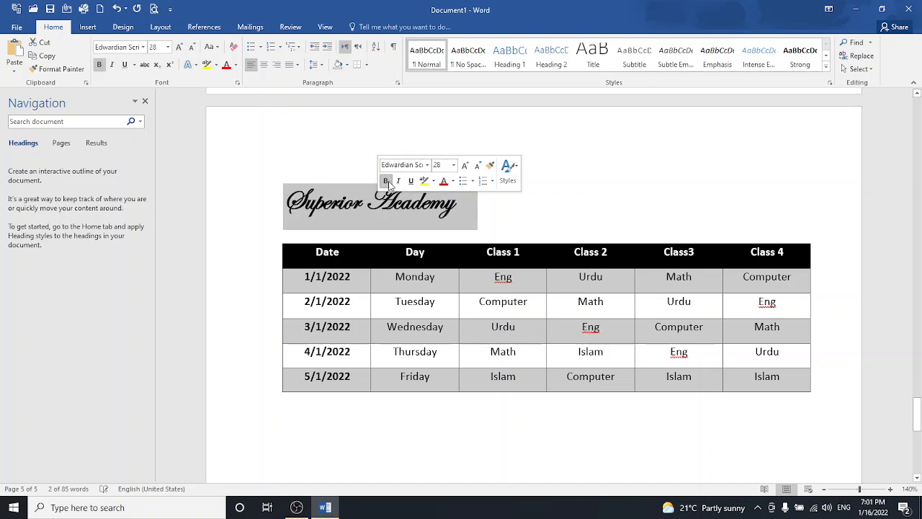
left_click(389, 183)
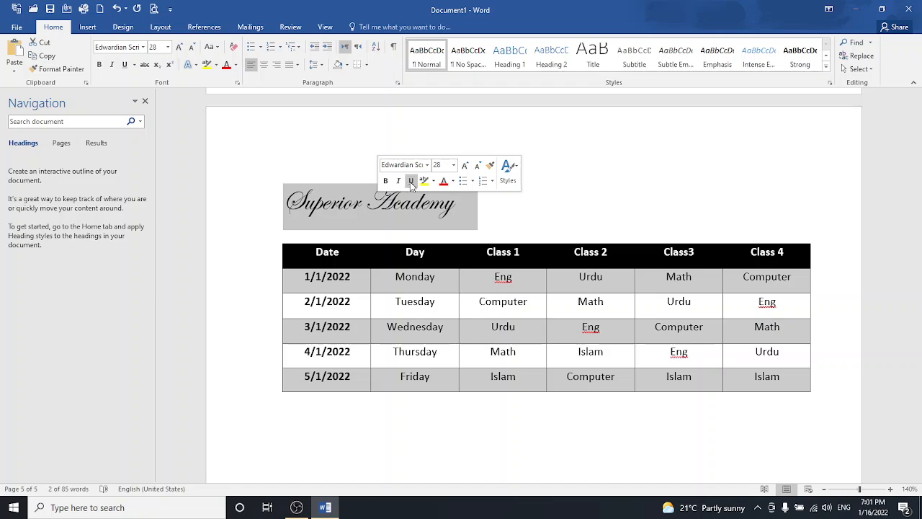
left_click(412, 183)
left_click(411, 182)
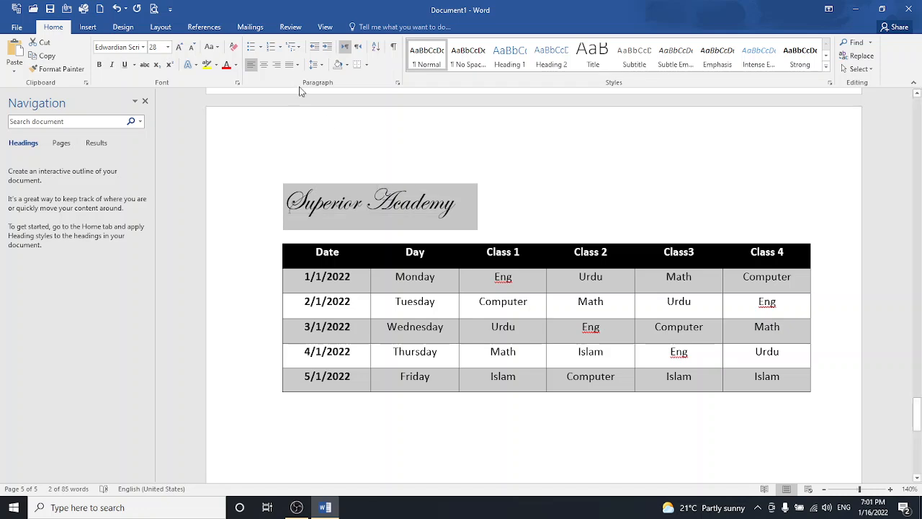
- Centre the title and apply the Fill - Black, Text 1, Shadow text effect
left_click(265, 66)
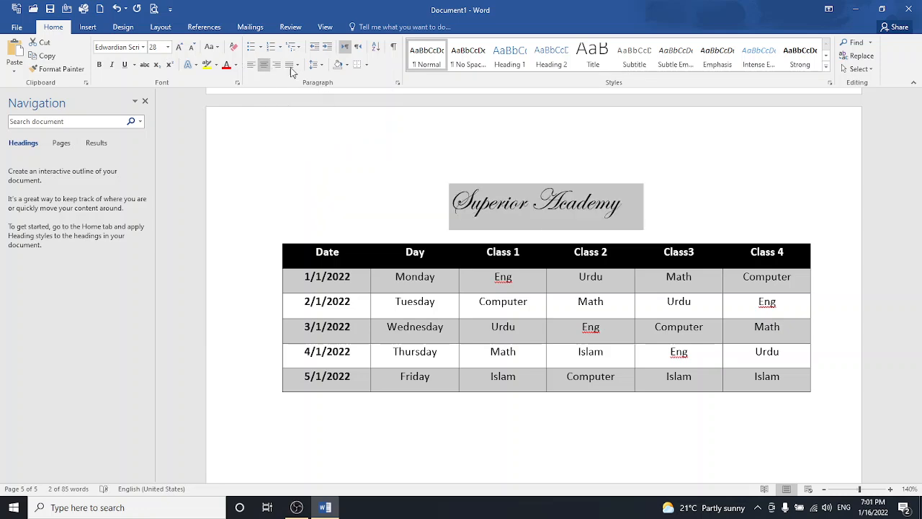
left_click(194, 66)
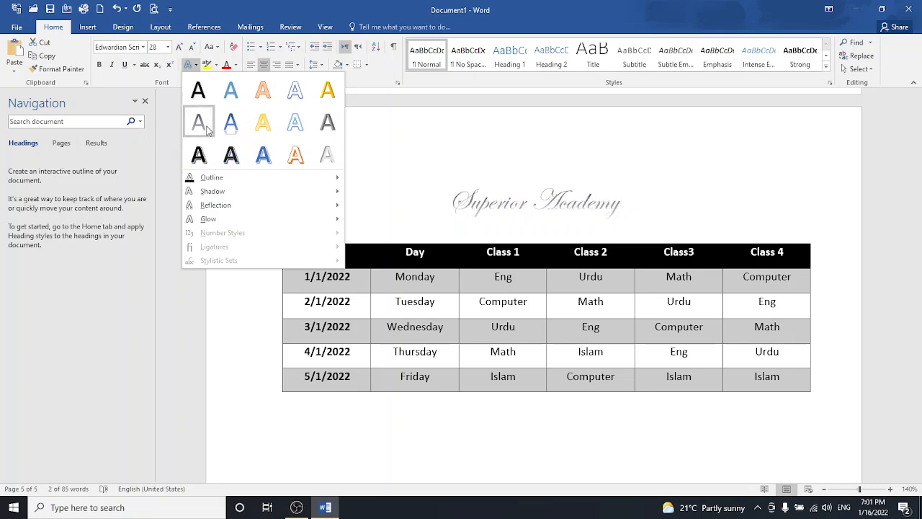
left_click(200, 92)
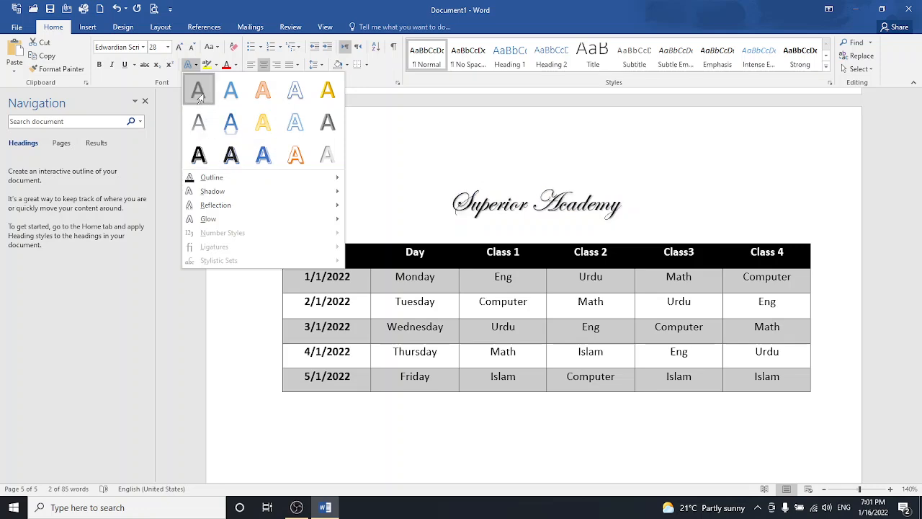
- Enlarge the Superior Academy title to 36 pt with Grow Font
left_click(179, 47)
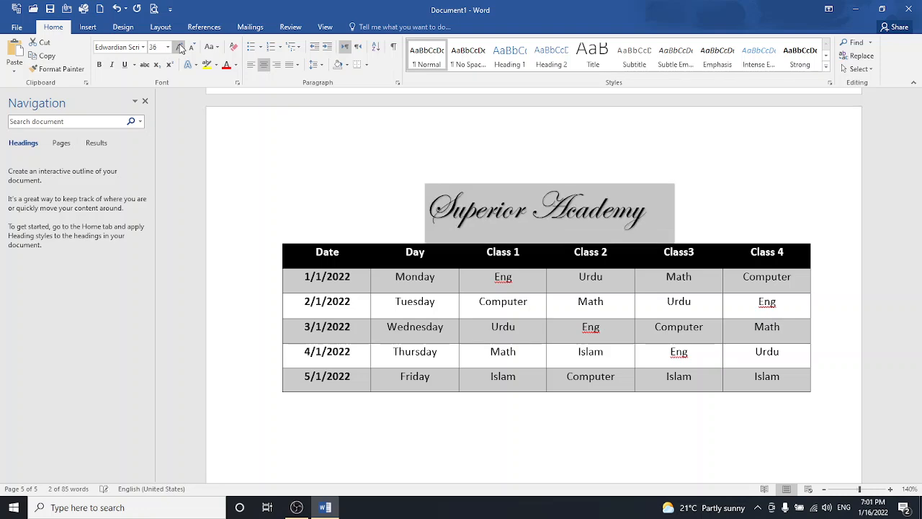
left_click(415, 182)
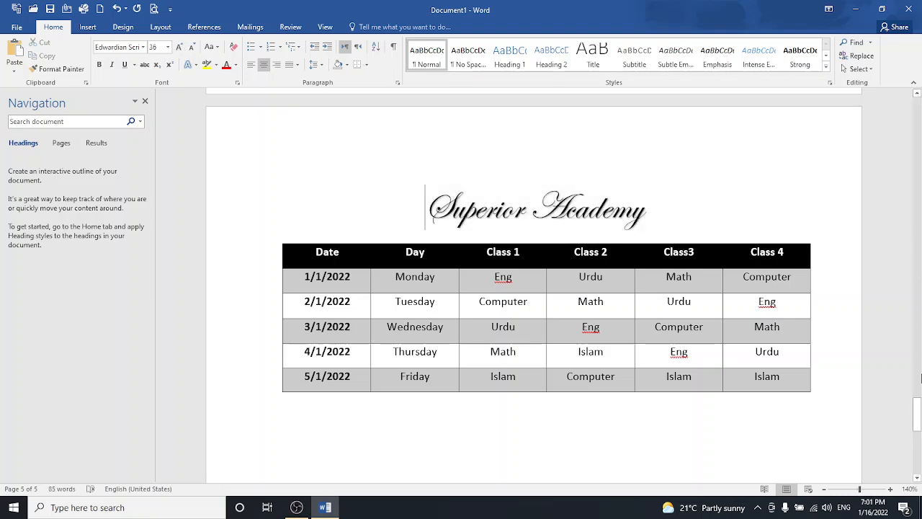
mouse_move(918, 412)
left_mouse_down()
mouse_move(918, 437)
mouse_move(918, 427)
left_mouse_up()
scroll(833, 226, "up", 1)
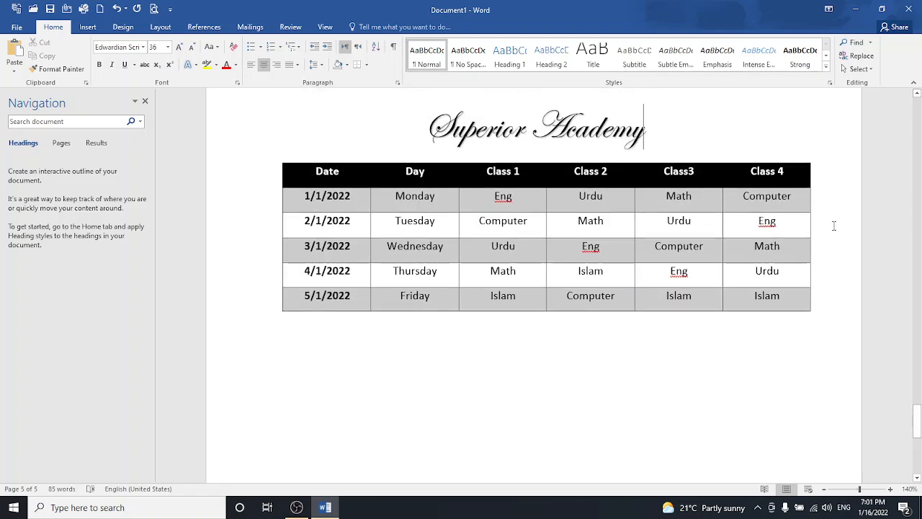
- Add blank lines below the timetable until a new blank page begins
key("shift+End")
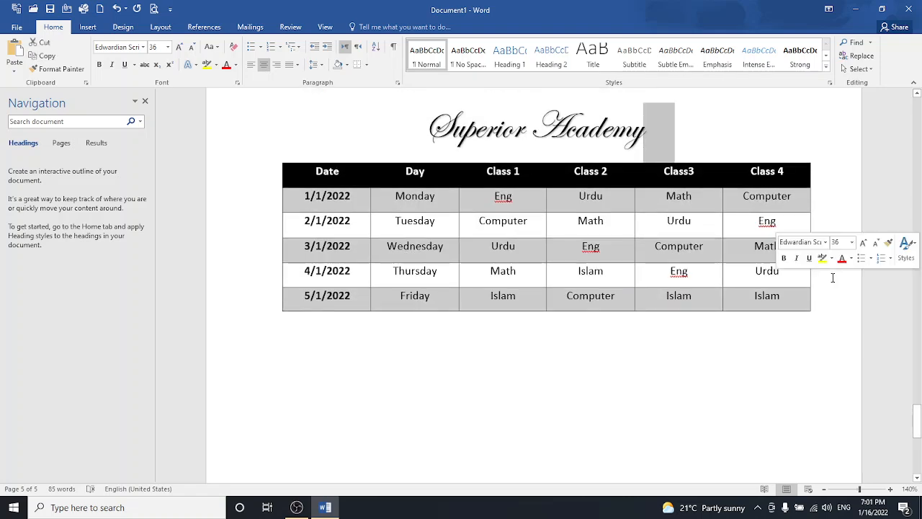
key("Right")
double_click(656, 348)
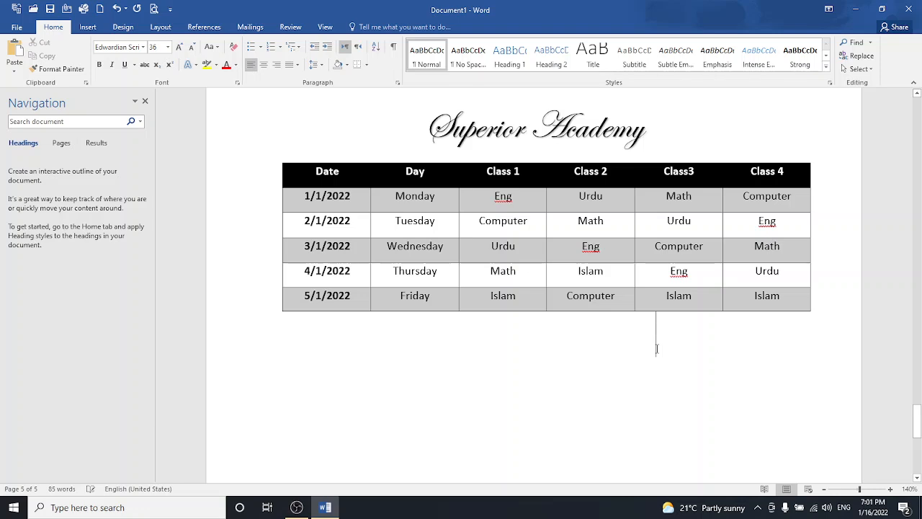
key("Return")
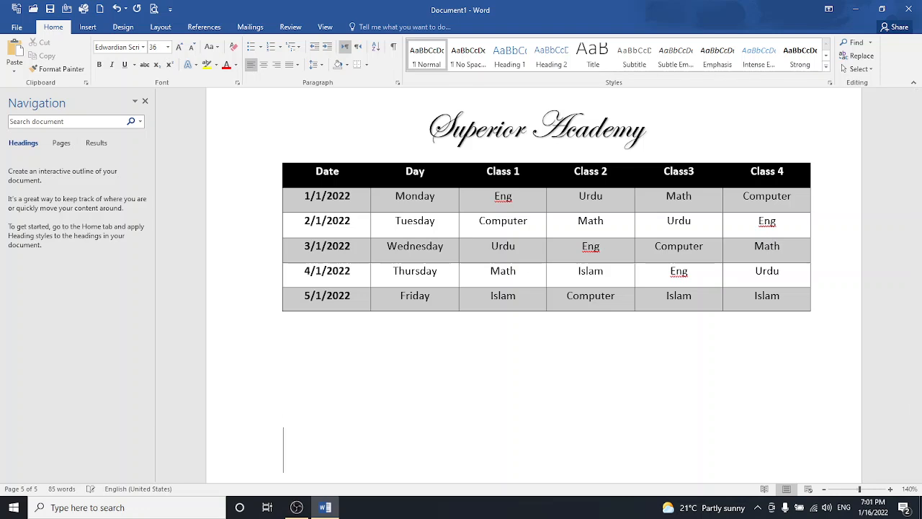
key("Return")
key("Return")
key("Return")
key("Return")
key("Return")
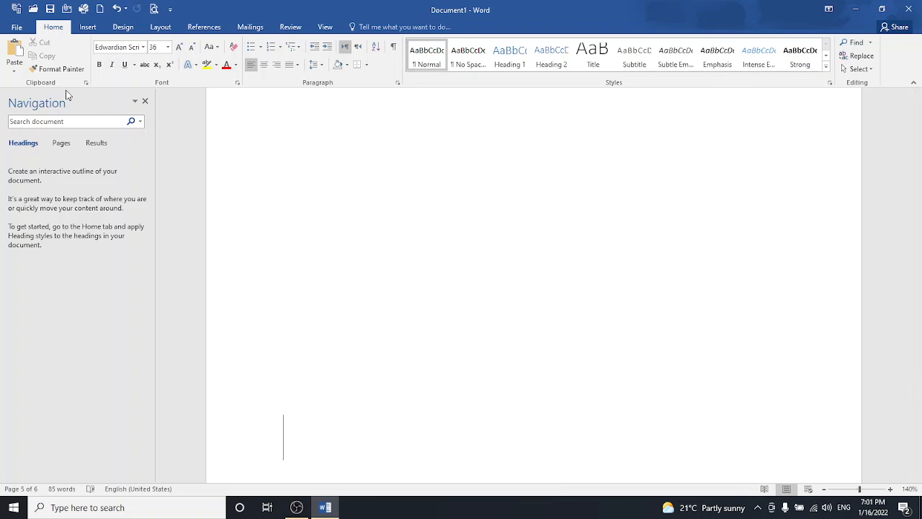
- With the cursor at the title's start, bring up the Insert Picture browser on drive E:
left_click(90, 32)
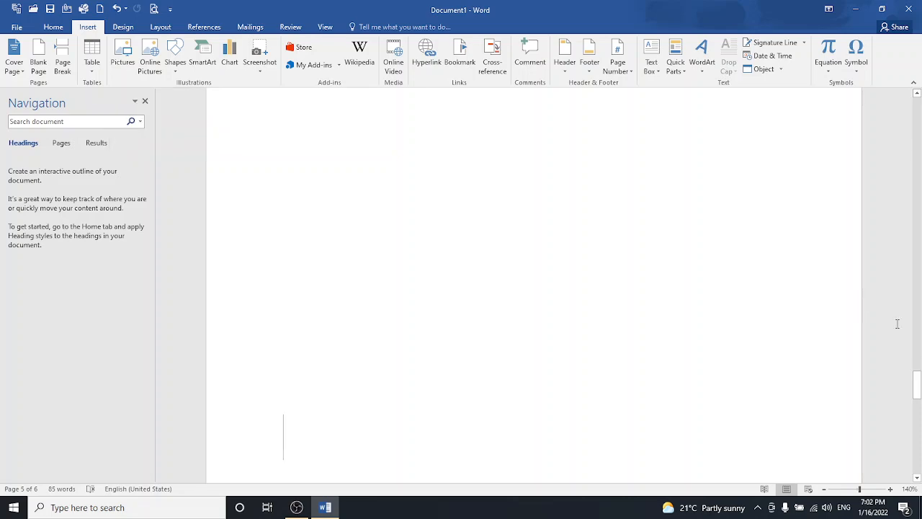
left_click_drag(918, 373, 918, 360)
left_click(423, 295)
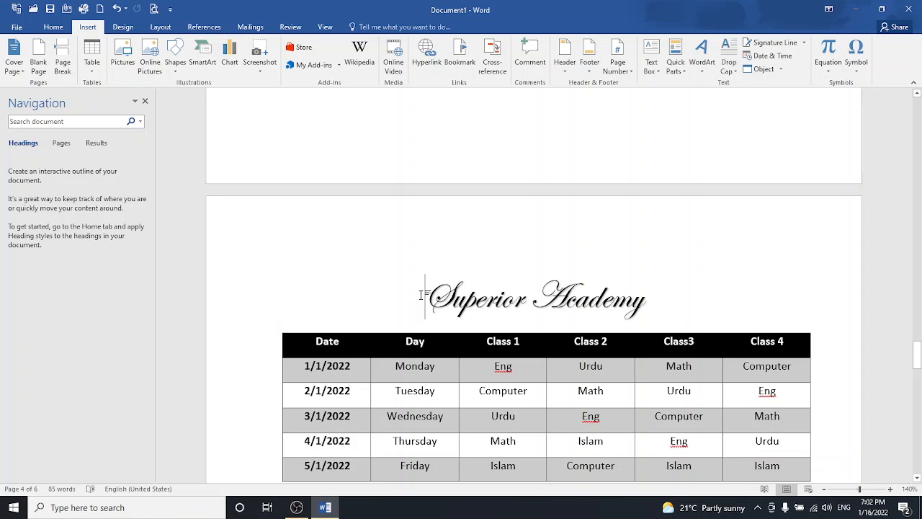
left_click(119, 57)
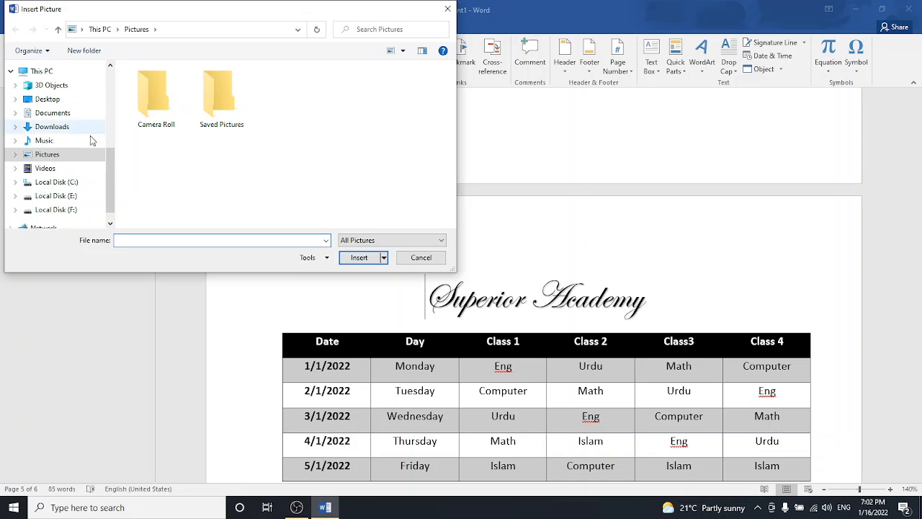
left_click(69, 196)
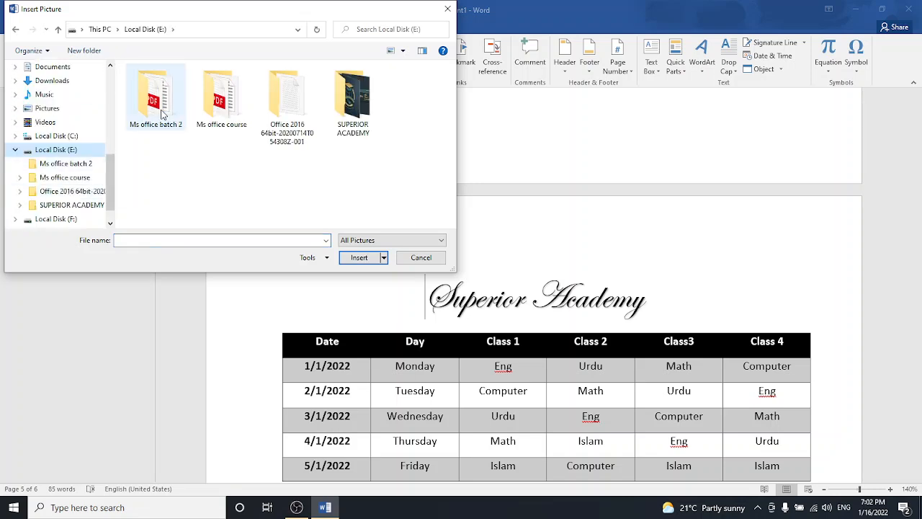
- Browse to SUPERIOR ACADEMY > Superior Final Work > New Logo > PNG > Final and select SA-Journey to Excellence2
double_click(162, 114)
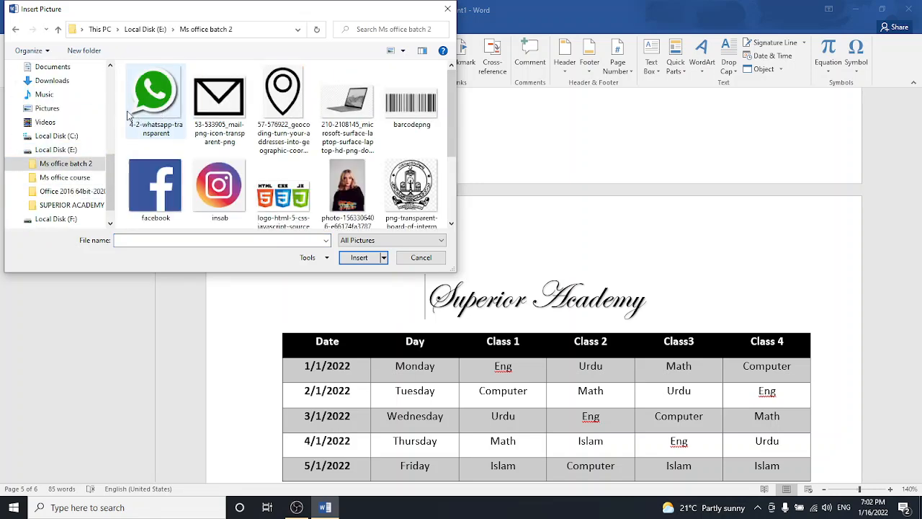
left_click(15, 30)
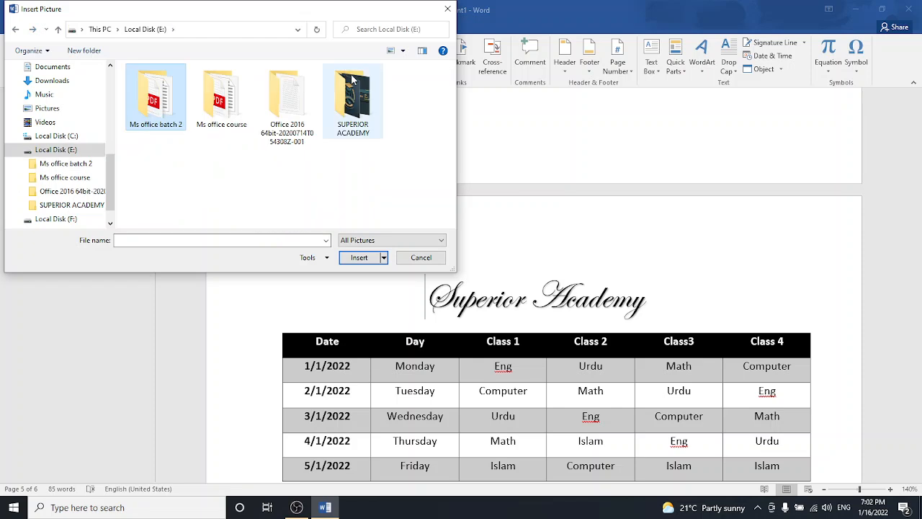
double_click(352, 97)
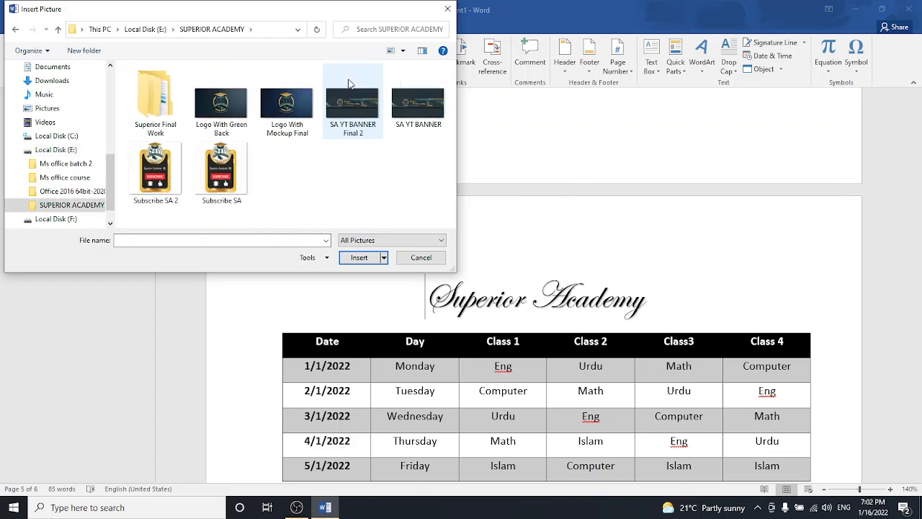
double_click(152, 109)
double_click(156, 86)
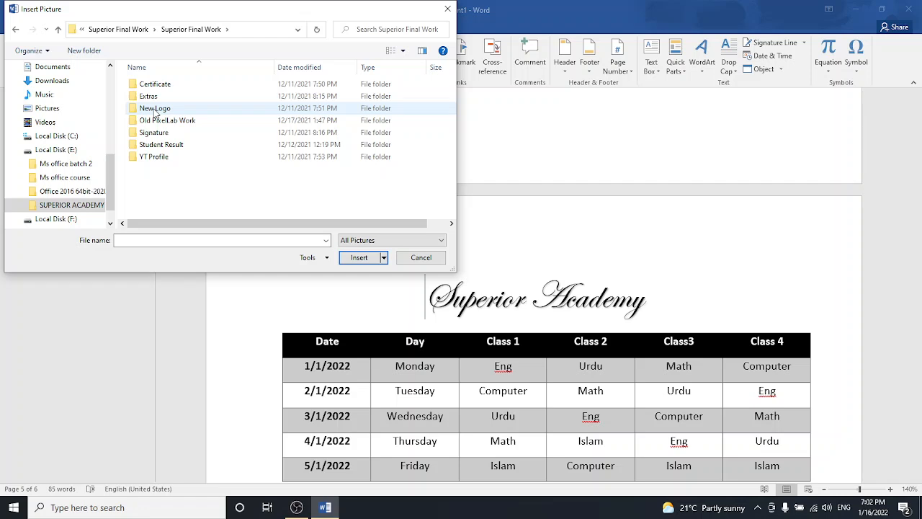
double_click(154, 109)
double_click(150, 97)
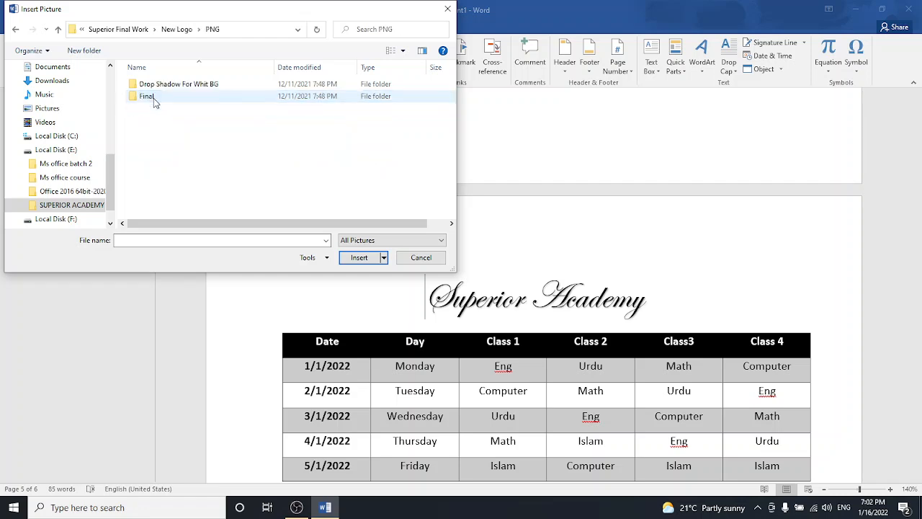
double_click(151, 98)
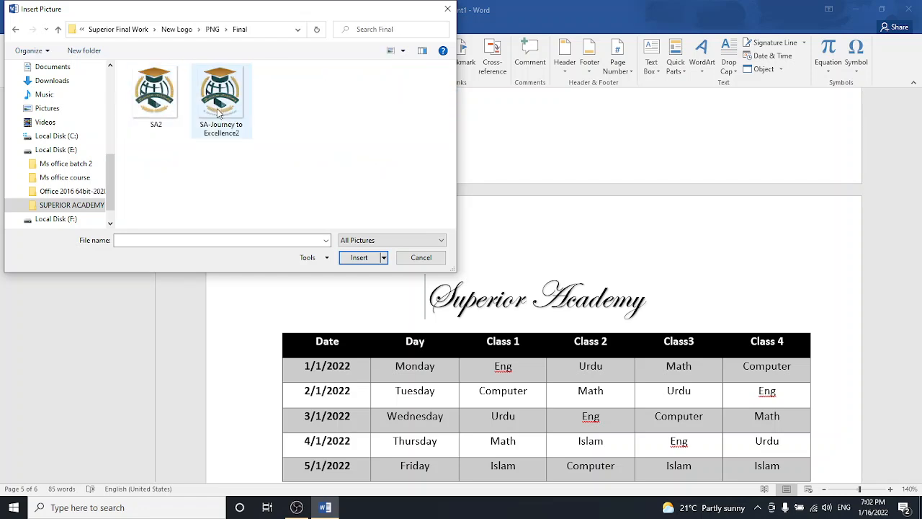
left_click(217, 112)
- Insert the logo, set Square text wrapping, and shrink it to 1.54 by 1.32 inches
left_click(360, 264)
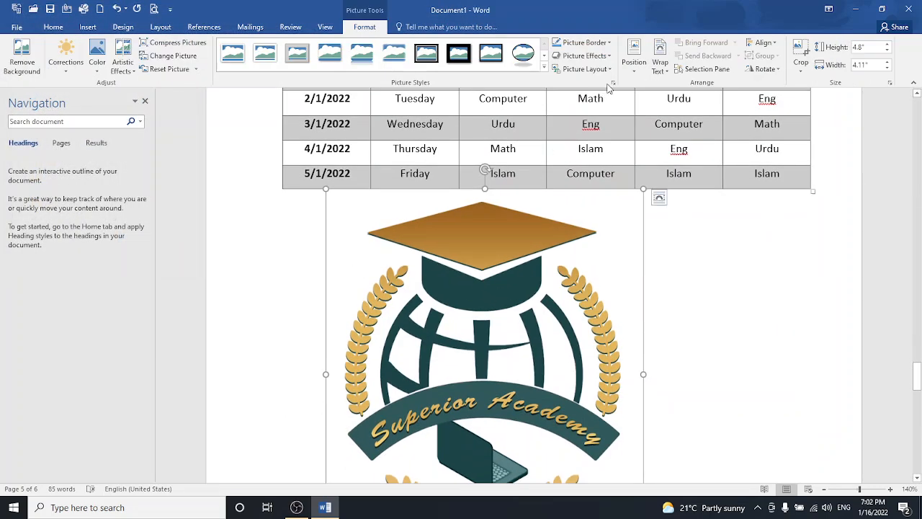
left_click(661, 68)
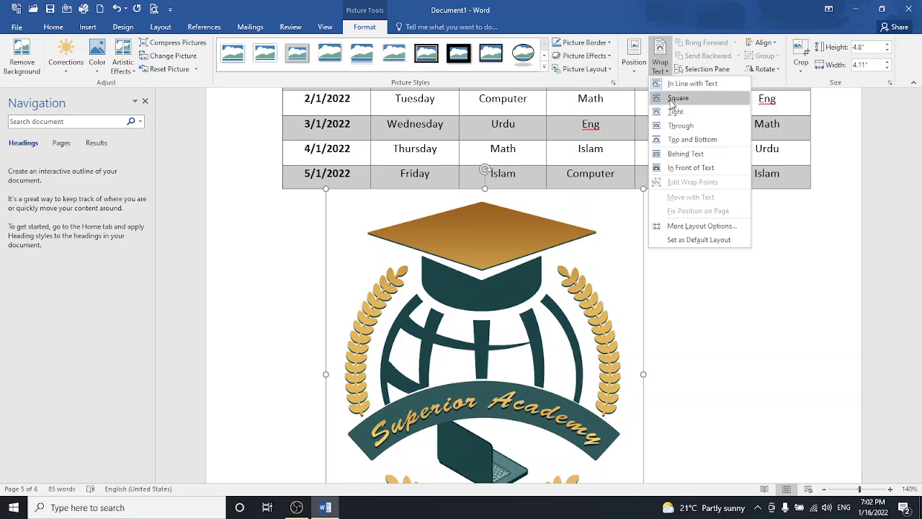
left_click(673, 94)
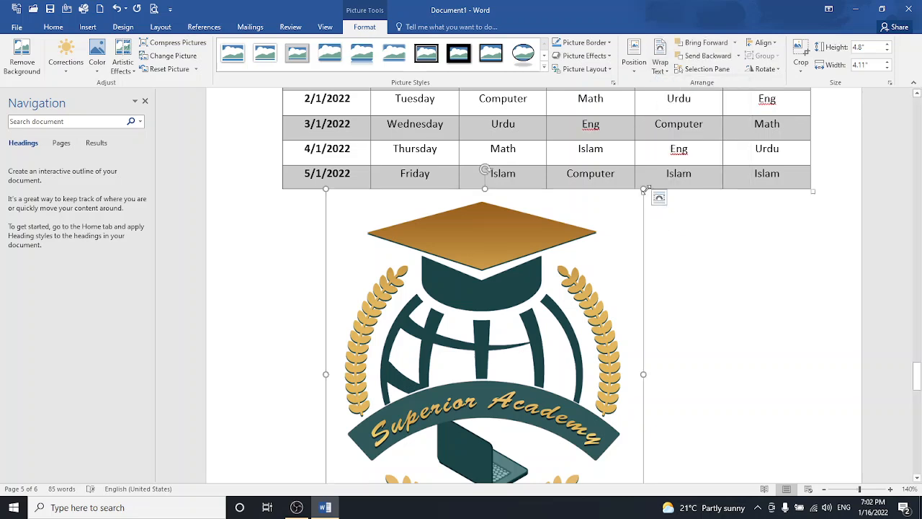
left_click_drag(643, 189, 476, 434)
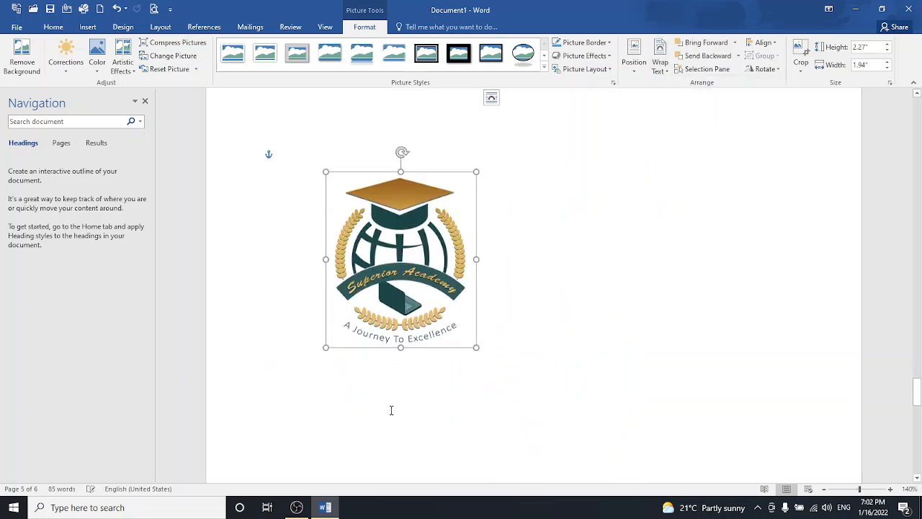
scroll(420, 342, "down", 2)
left_click_drag(477, 266, 428, 210)
- Move the logo to the timetable's top-left beside the Superior Academy title
left_click_drag(375, 176, 470, 174)
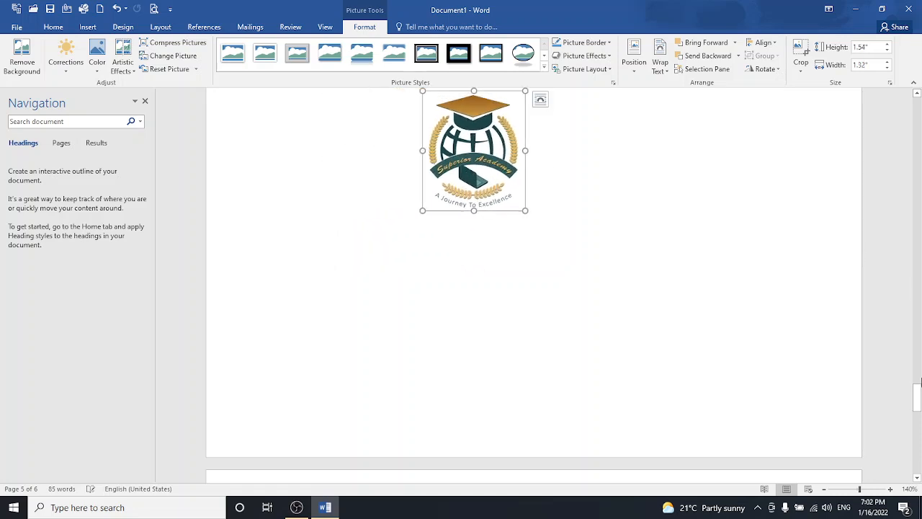
left_click_drag(918, 399, 919, 387)
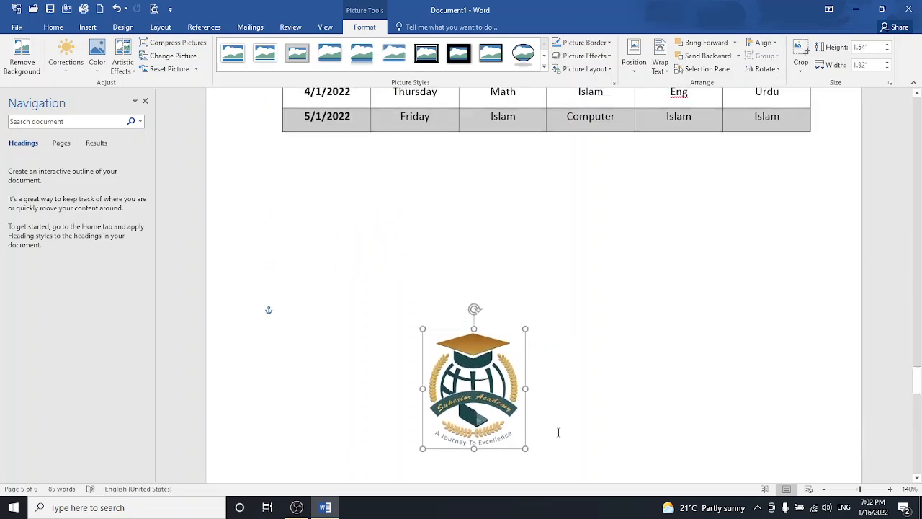
left_click_drag(488, 399, 536, 155)
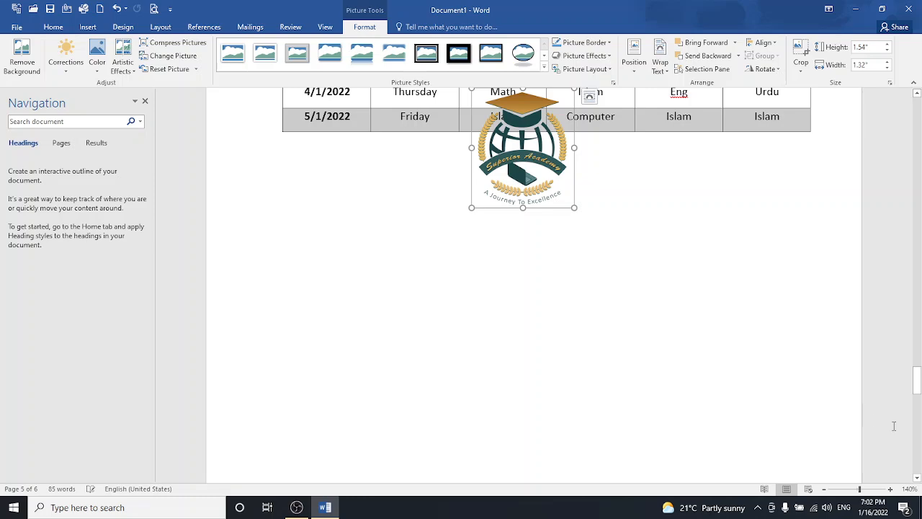
left_click_drag(916, 384, 915, 372)
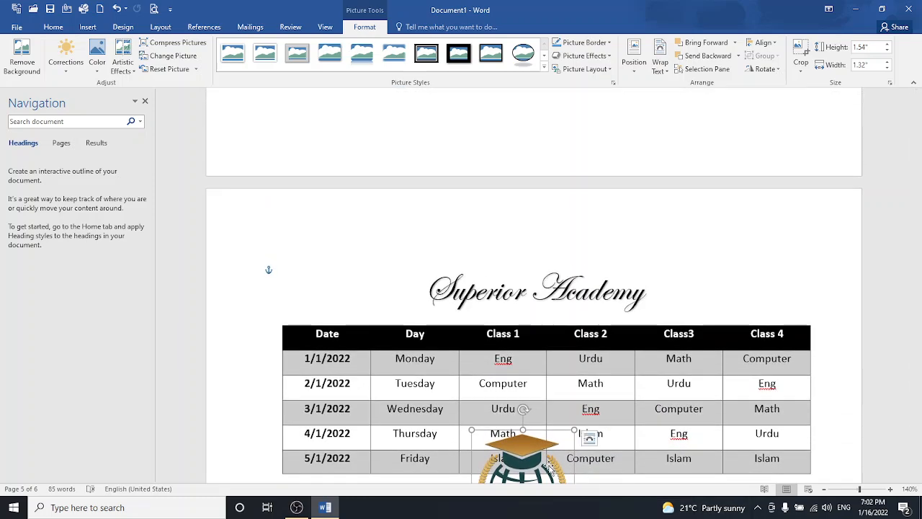
left_click_drag(546, 468, 376, 289)
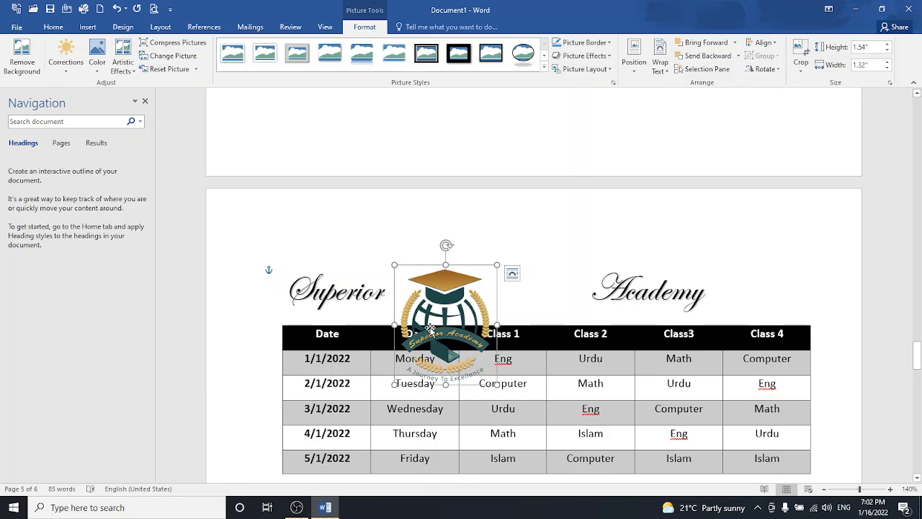
left_click_drag(436, 322, 291, 278)
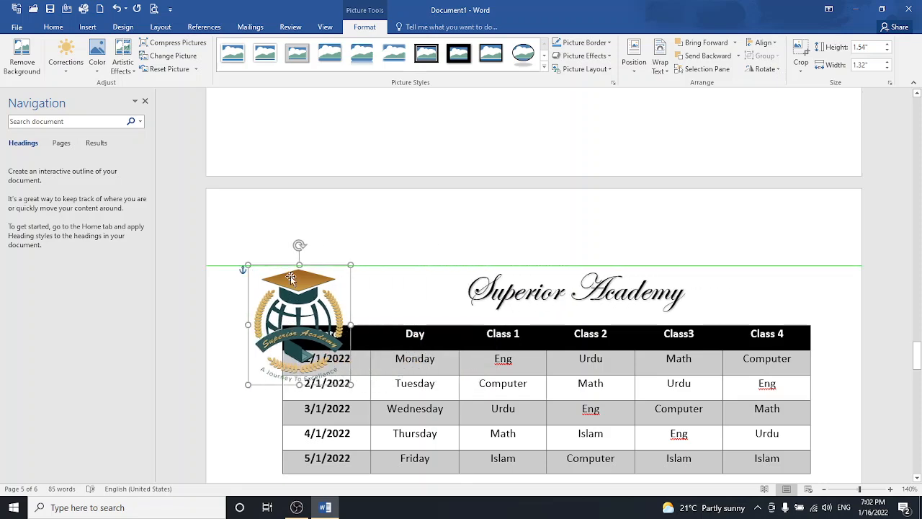
- Use the top-left position preset with wrapping and move the logo above the table
left_click(631, 64)
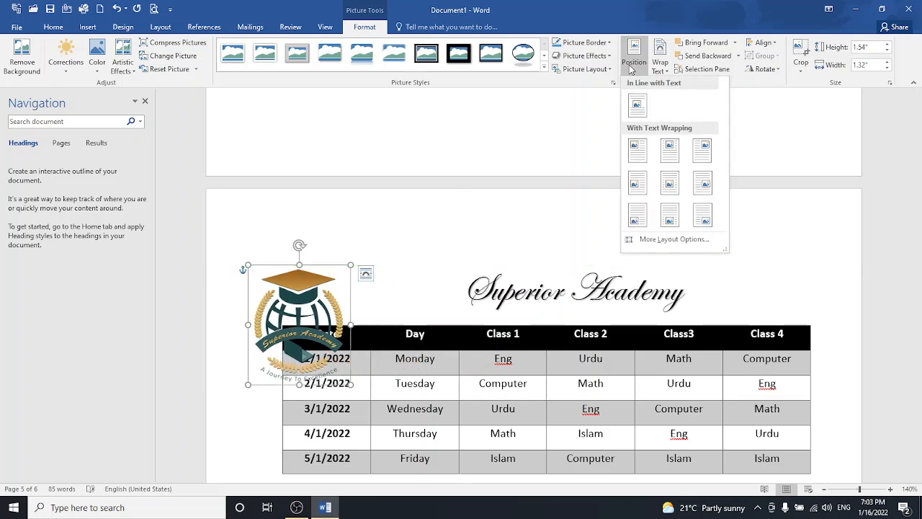
left_click(636, 147)
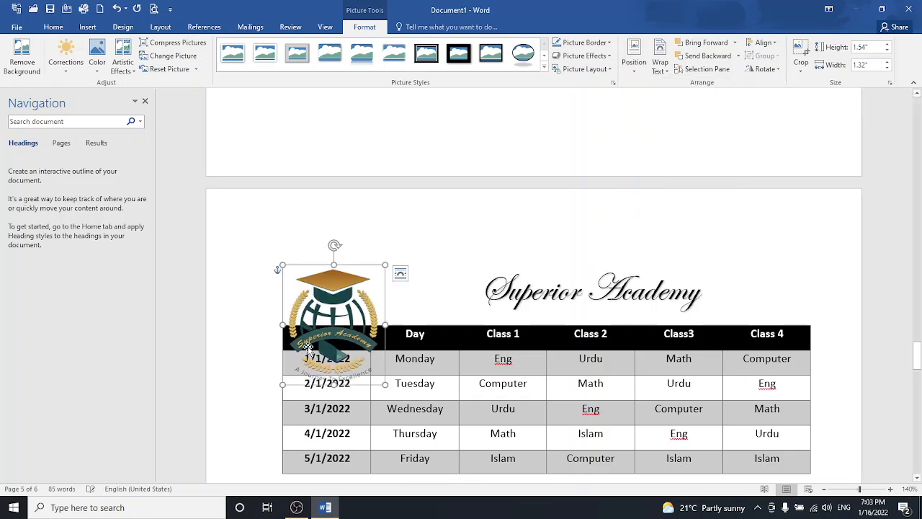
left_click_drag(323, 336, 286, 269)
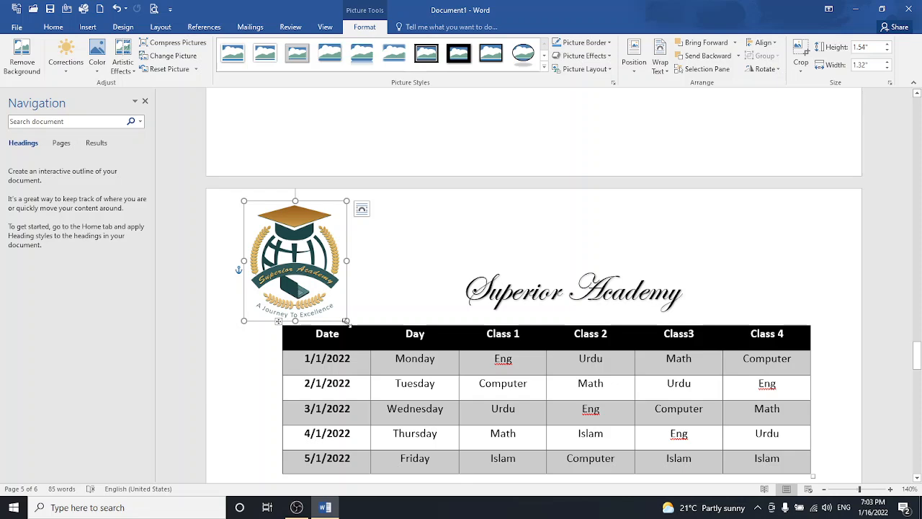
- Shrink the logo to 0.85 by 0.73 inches and nudge it left of the title
left_click_drag(346, 321, 300, 266)
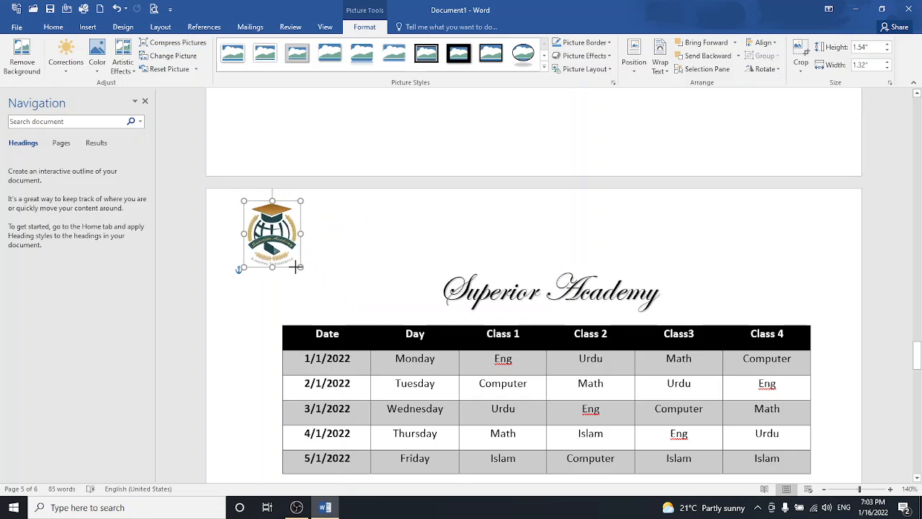
left_click_drag(269, 227, 286, 272)
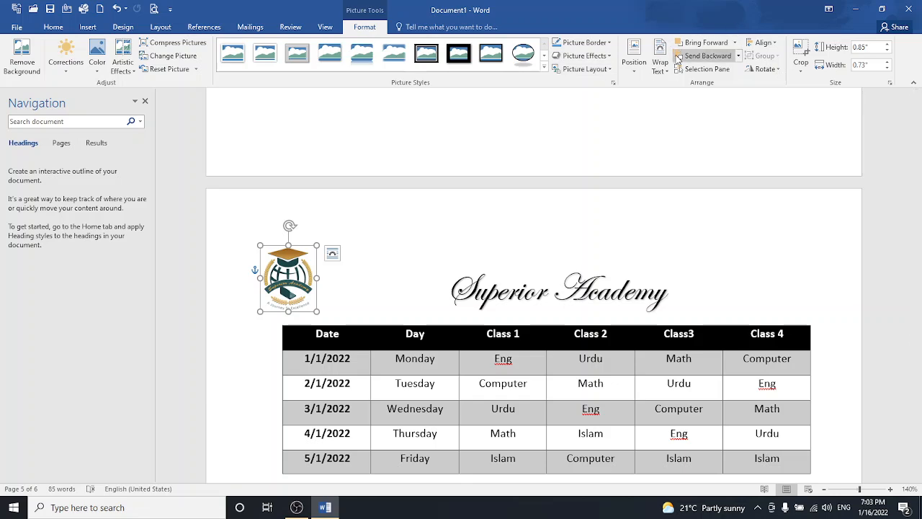
left_click(663, 62)
left_click(662, 62)
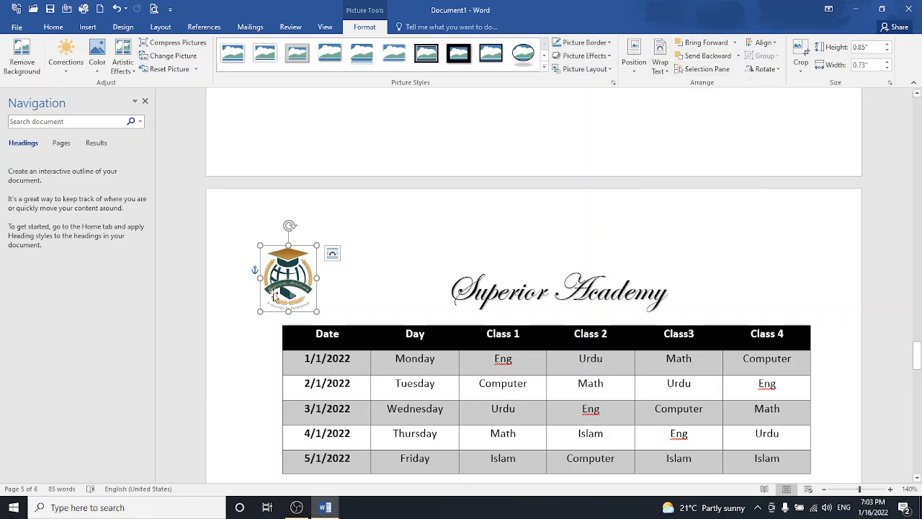
left_click_drag(283, 291, 278, 288)
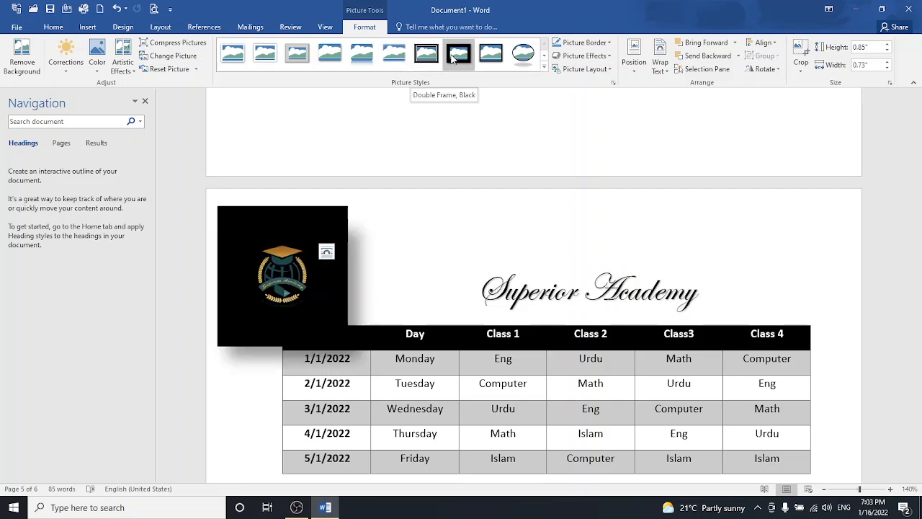
- Apply the Bevel Rectangle style from the Picture Styles gallery to the academy logo
left_click(543, 67)
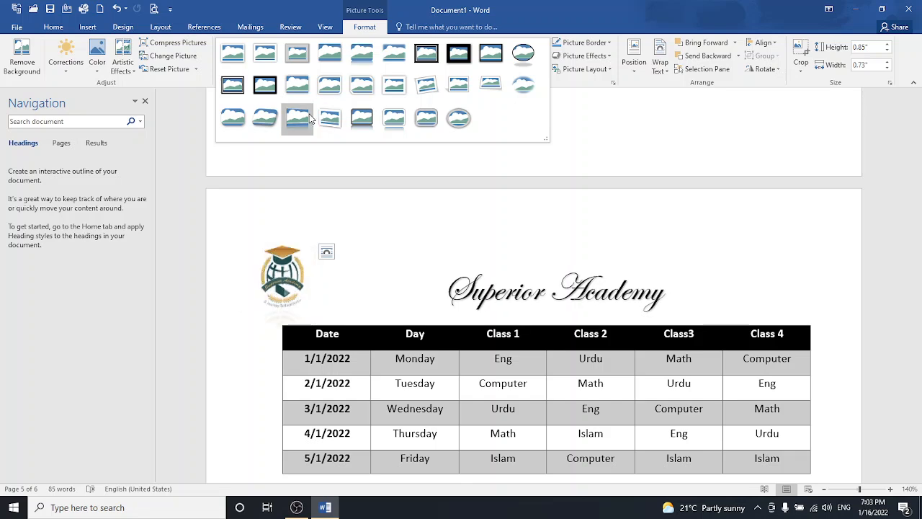
left_click(243, 116)
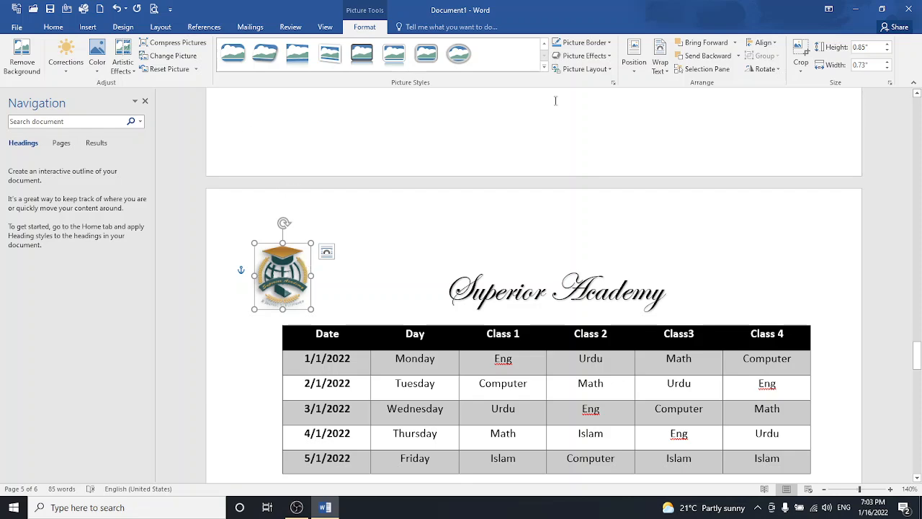
left_click(569, 69)
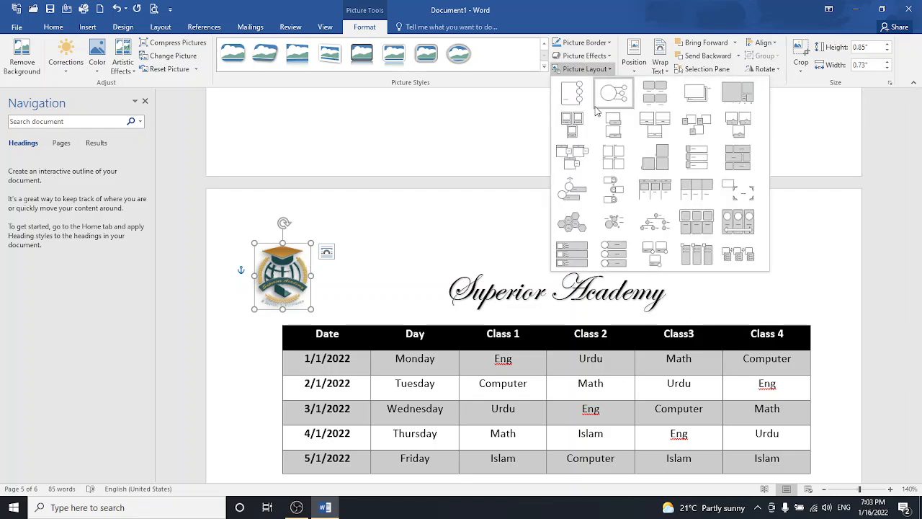
- Preview the Picture Effects and Picture Border options without applying any
left_click(589, 56)
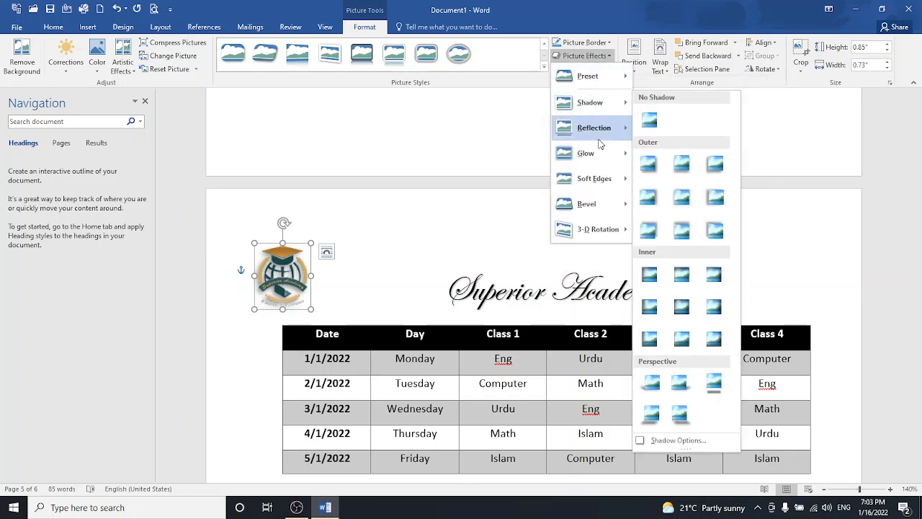
mouse_move(602, 158)
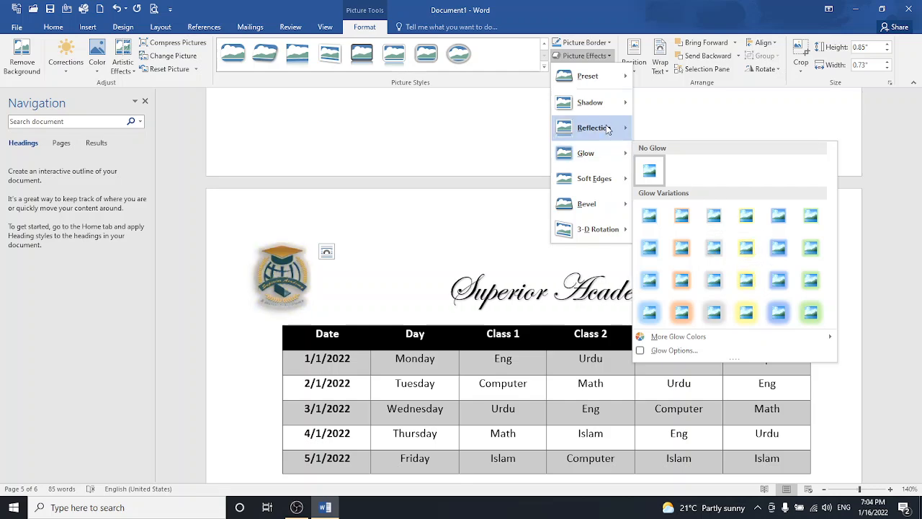
mouse_move(605, 128)
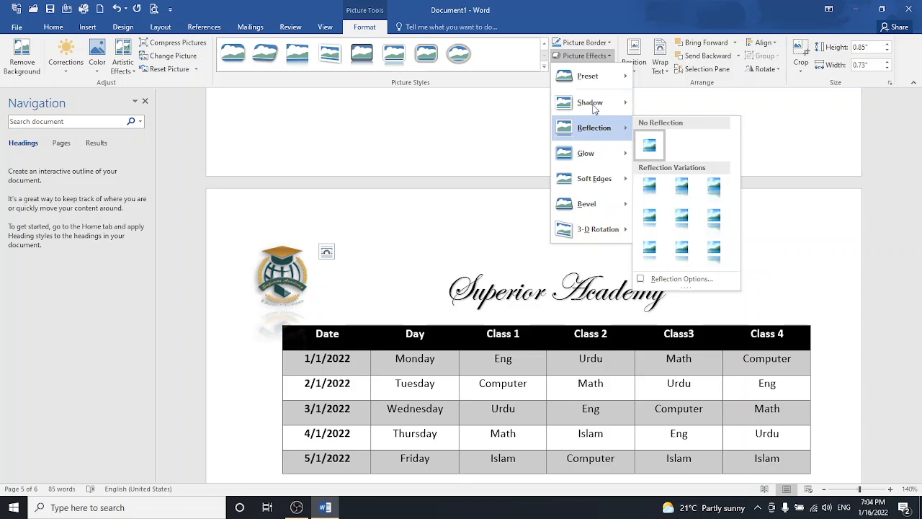
mouse_move(591, 80)
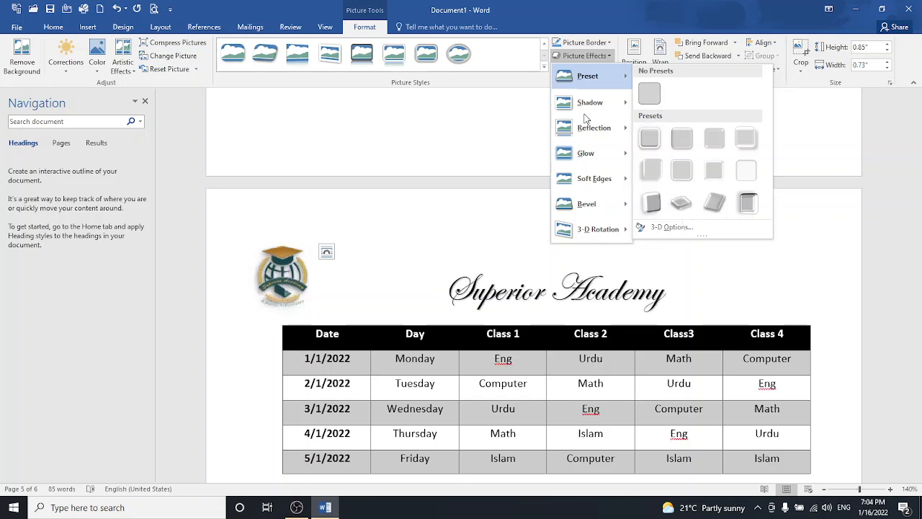
left_click(588, 42)
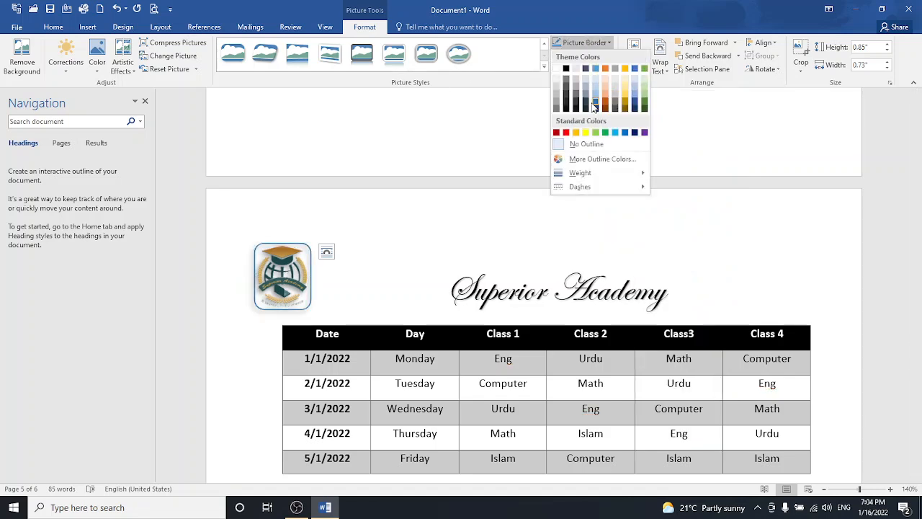
left_click(505, 98)
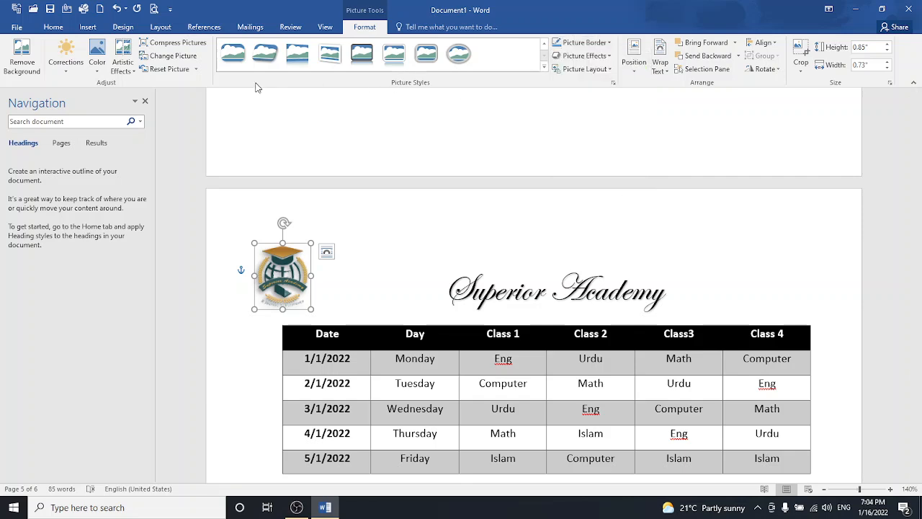
- Reset the logo to its original look and compress the picture
left_click(182, 72)
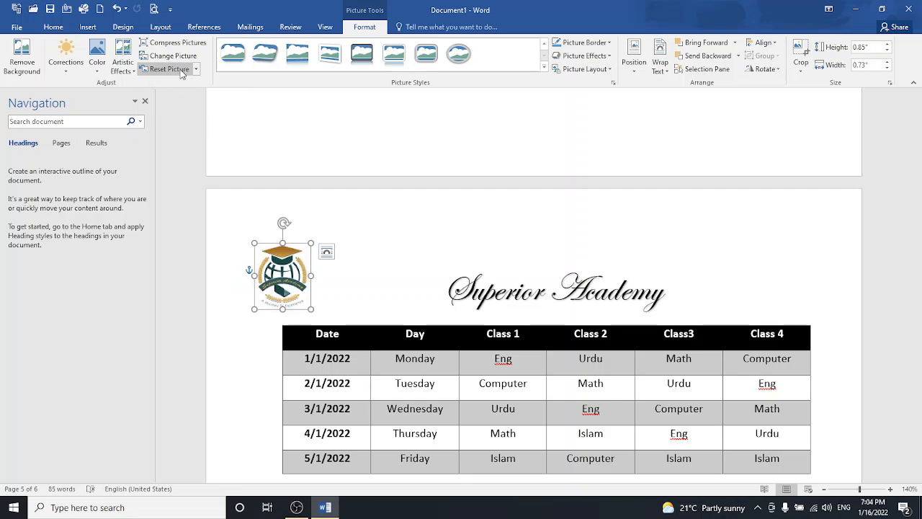
left_click(176, 43)
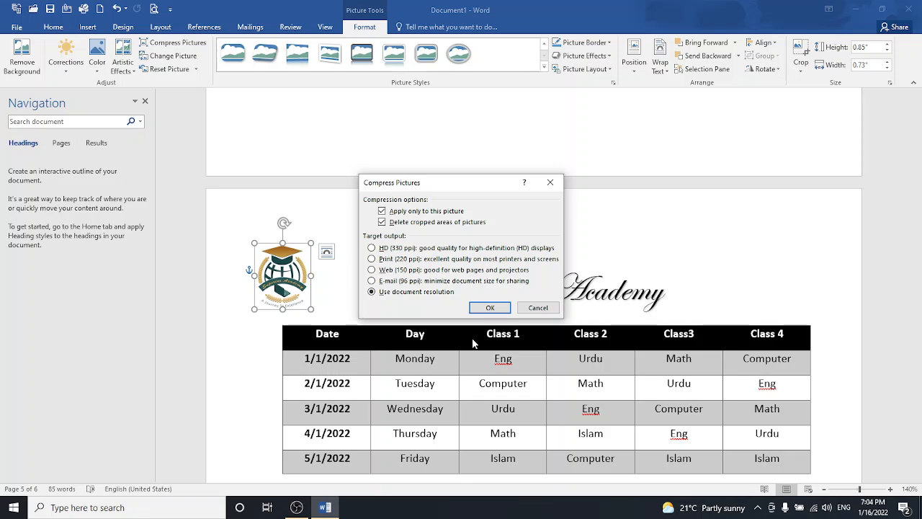
left_click(490, 308)
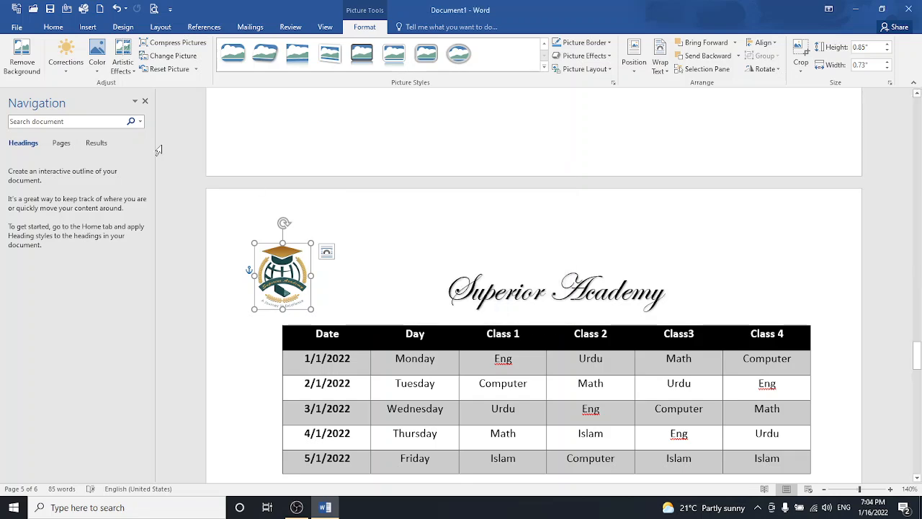
- Browse the Artistic Effects, Color and Corrections galleries, then start Remove Background on the logo
left_click(124, 67)
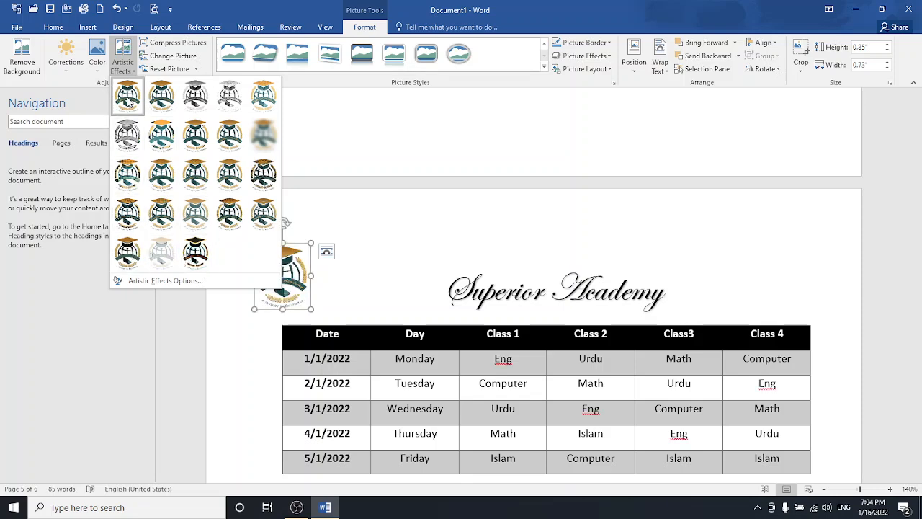
left_click(99, 61)
left_click(99, 61)
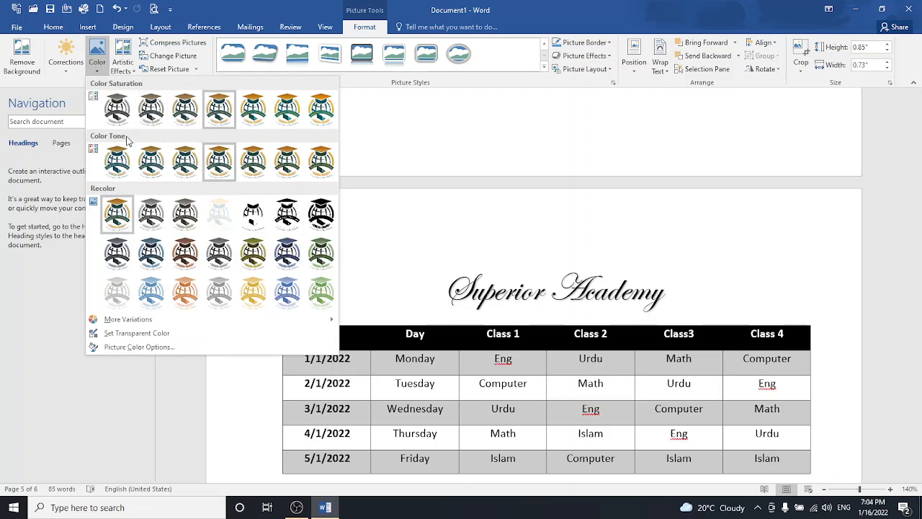
left_click(64, 64)
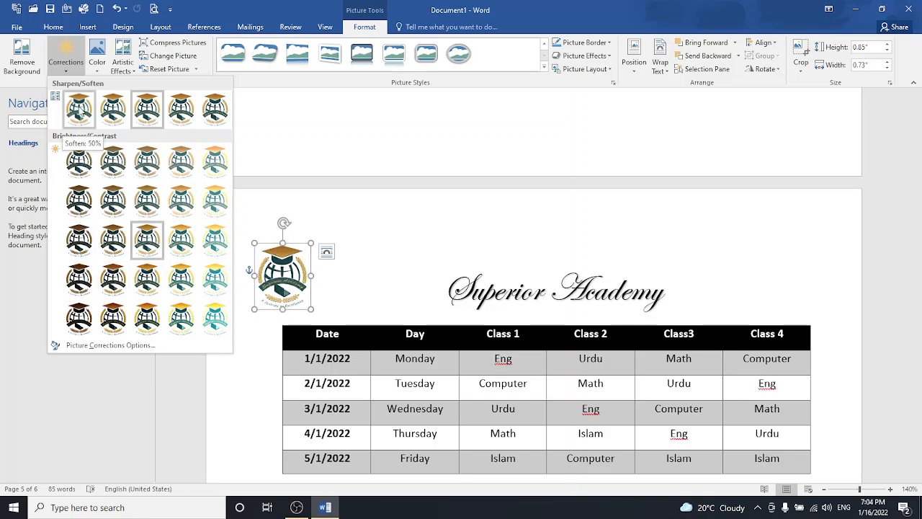
left_click(26, 67)
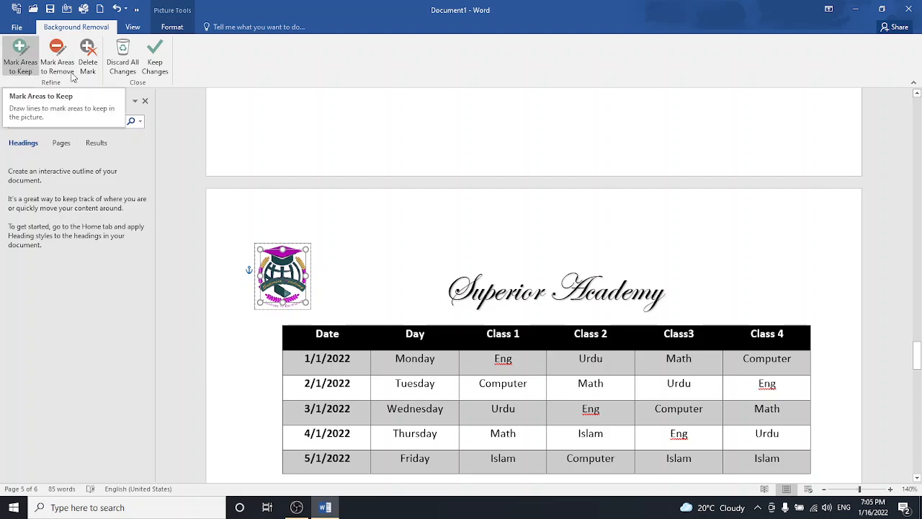
- Apply the logo's background removal, deselect it, and place the cursor on blank page 5
left_click(251, 211)
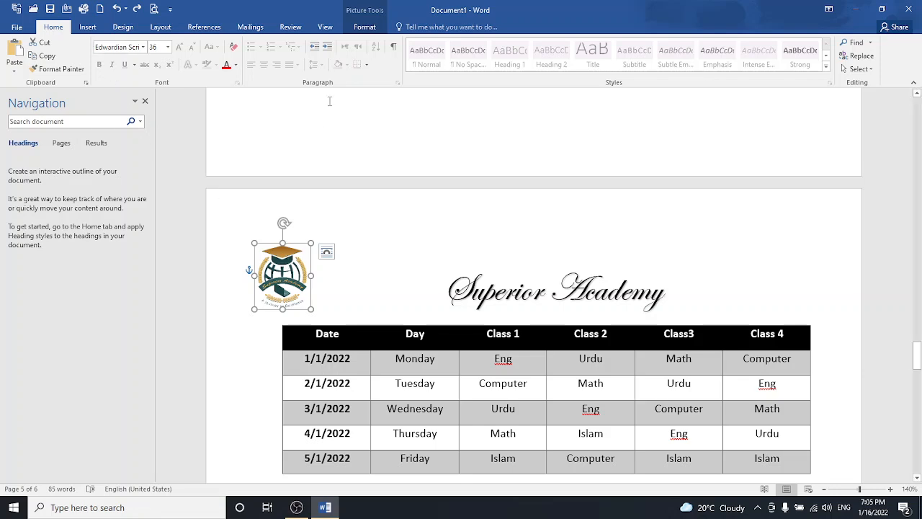
left_click(369, 30)
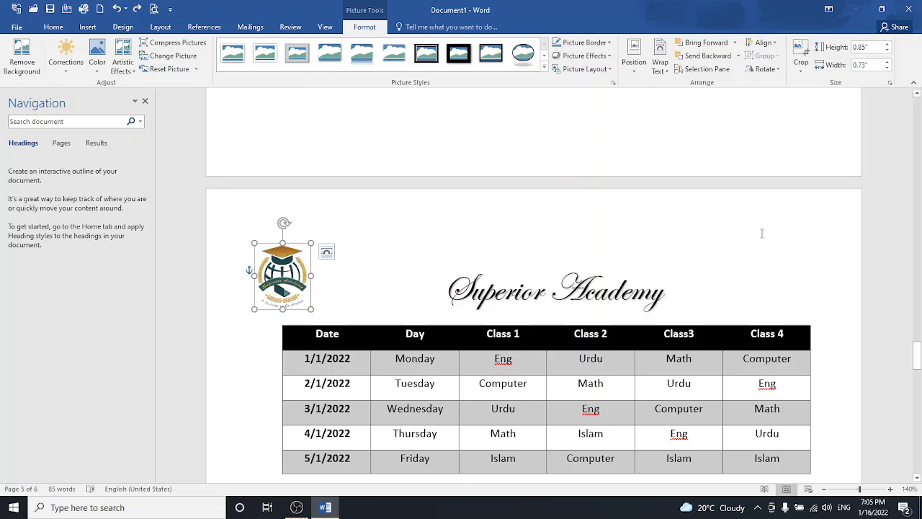
left_click(366, 310)
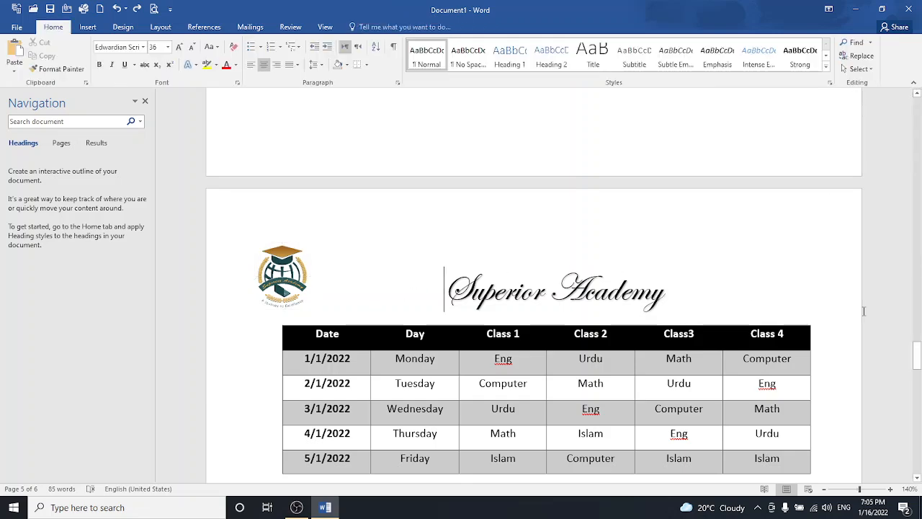
left_click_drag(918, 353, 919, 417)
left_click(406, 245)
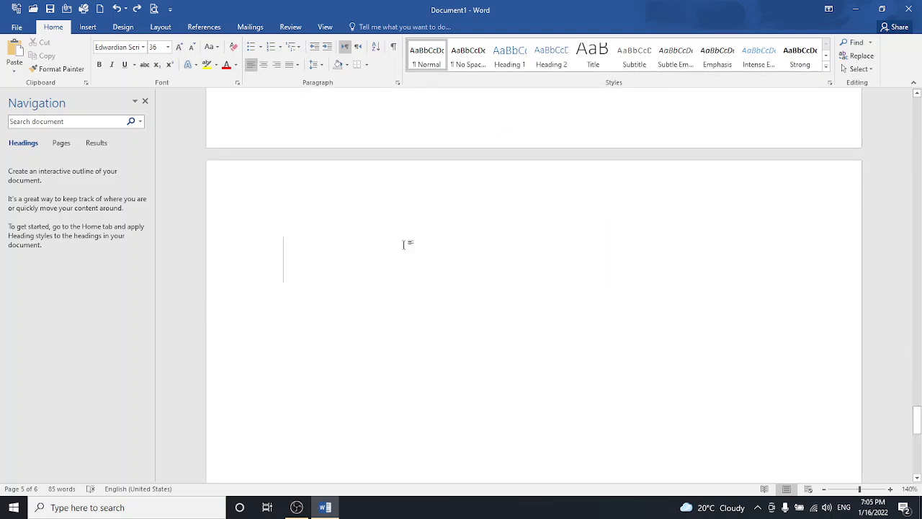
- Insert the portrait photo from the Ms office batch 2 folder on drive E:
left_click(87, 29)
left_click(124, 56)
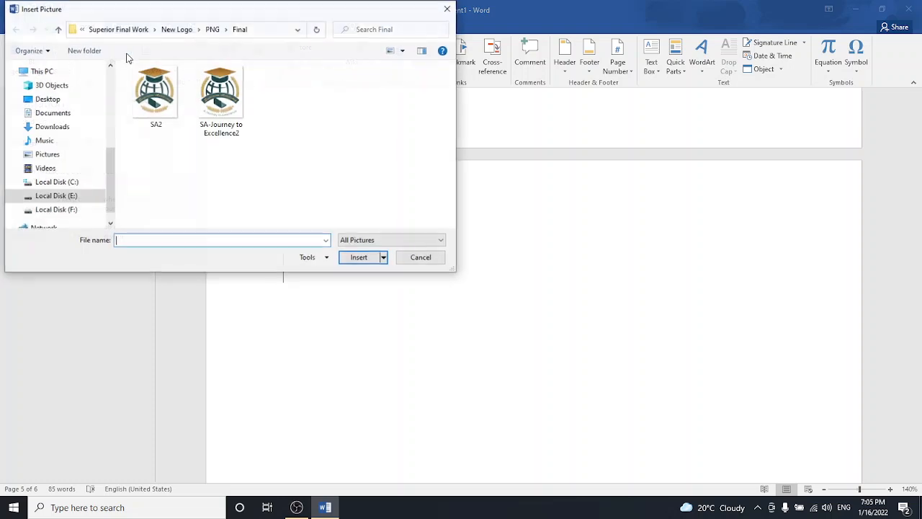
left_click(69, 200)
double_click(148, 122)
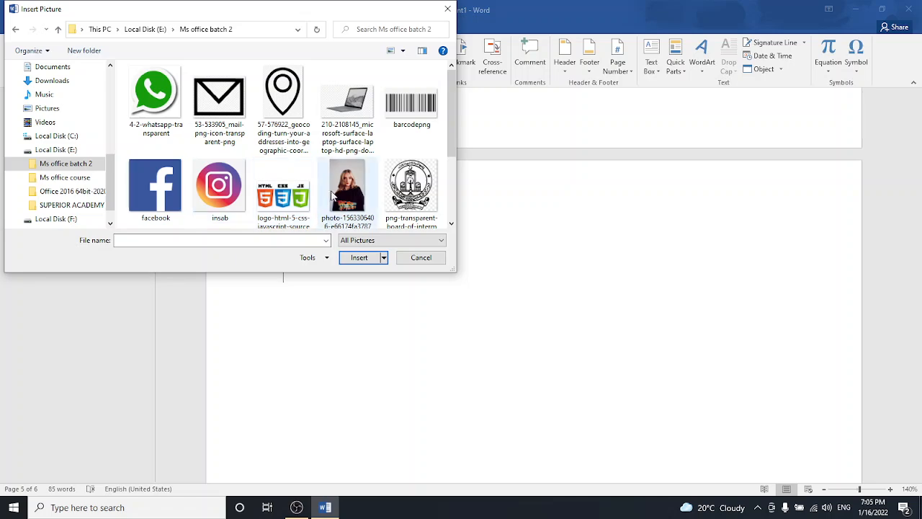
mouse_move(452, 147)
left_mouse_down()
mouse_move(461, 203)
mouse_move(456, 148)
left_mouse_up()
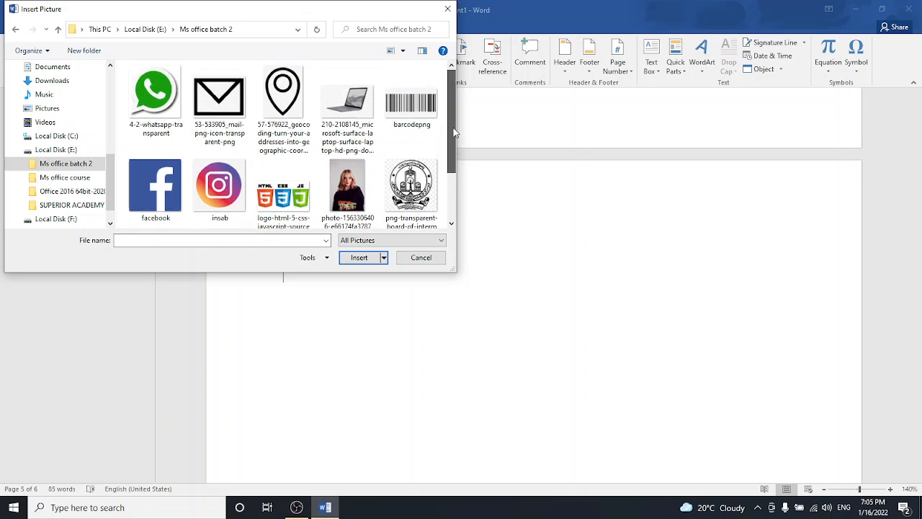
left_click_drag(454, 132, 451, 202)
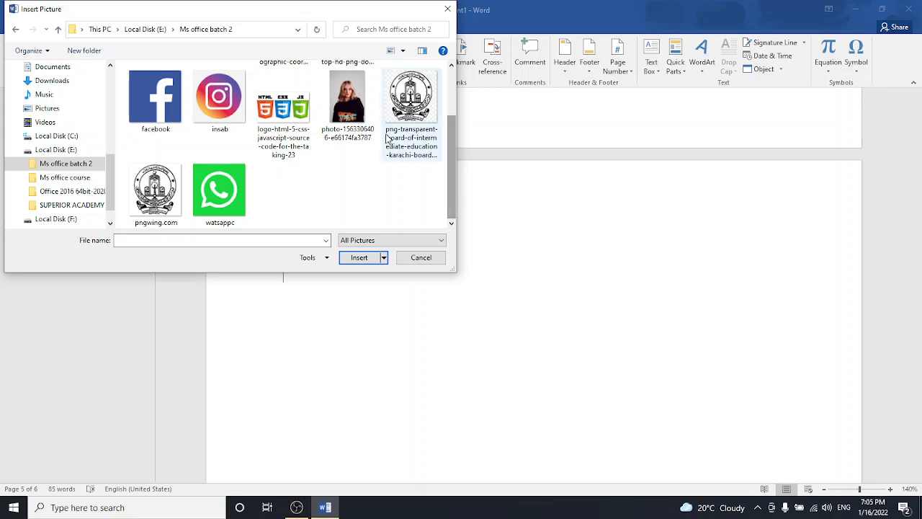
left_click(355, 102)
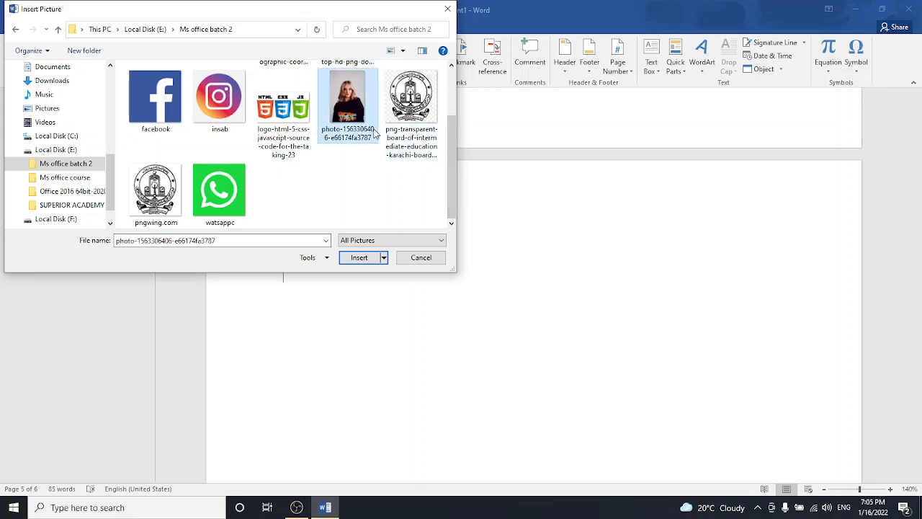
left_click(350, 257)
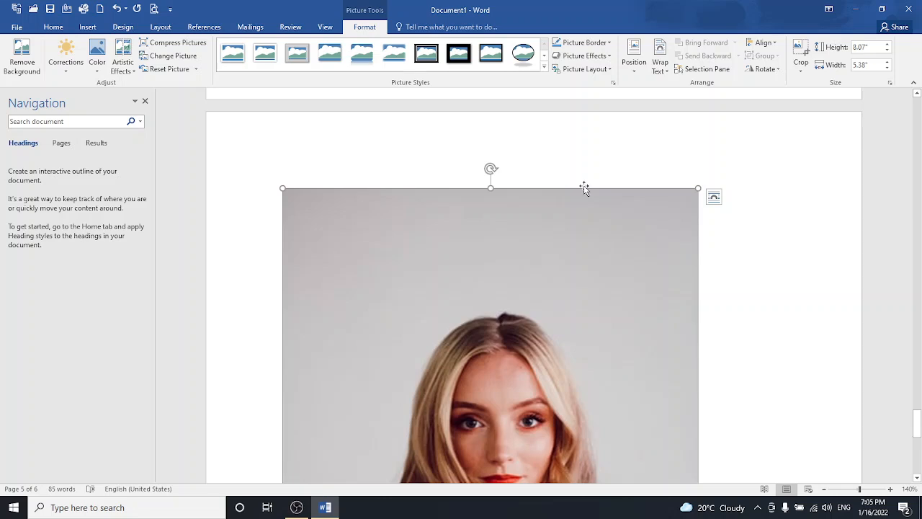
- Set Square wrapping on the photo, shrink it to 4 inches high, and move it toward centre
left_click(660, 64)
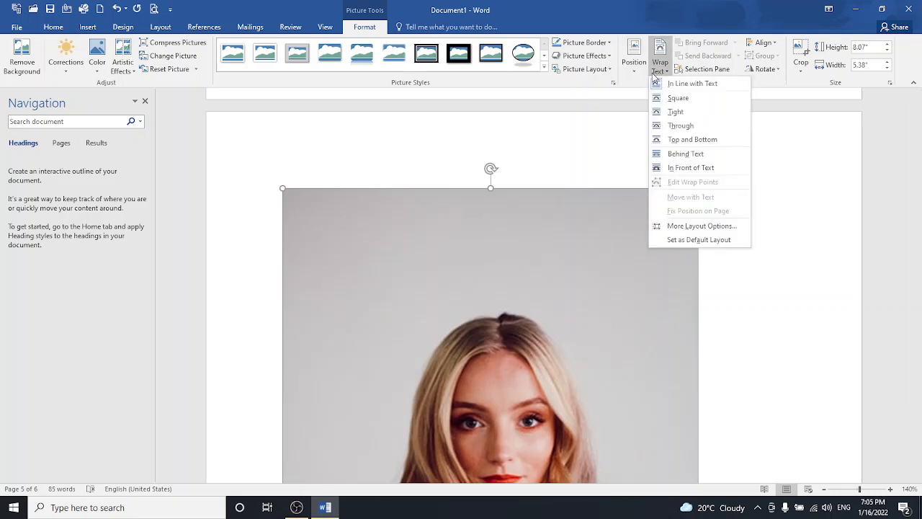
left_click(660, 98)
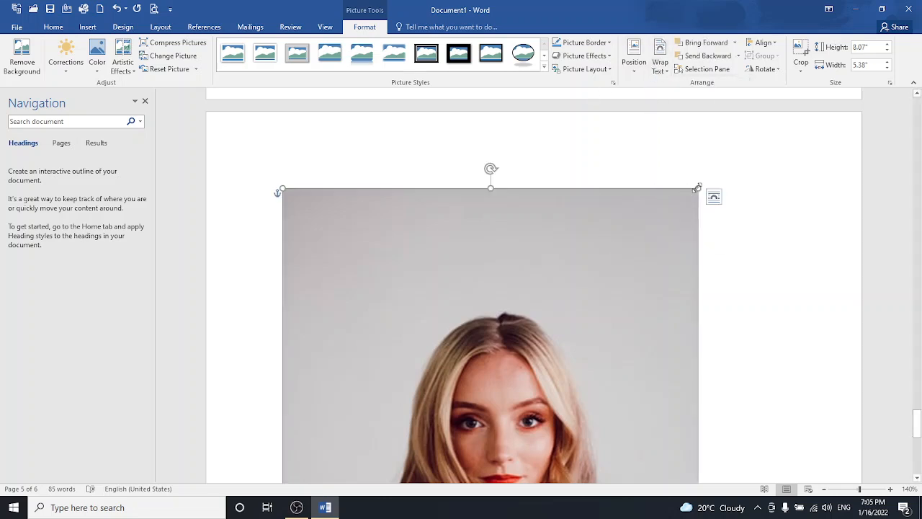
left_click_drag(697, 188, 546, 380)
scroll(467, 394, "down", 5)
left_click_drag(455, 343, 508, 335)
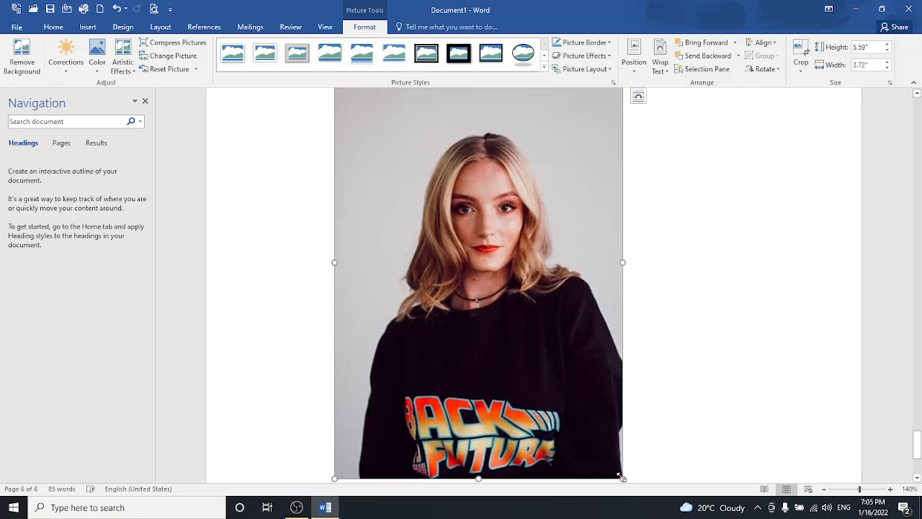
left_click_drag(621, 476, 540, 353)
left_click_drag(469, 214, 537, 274)
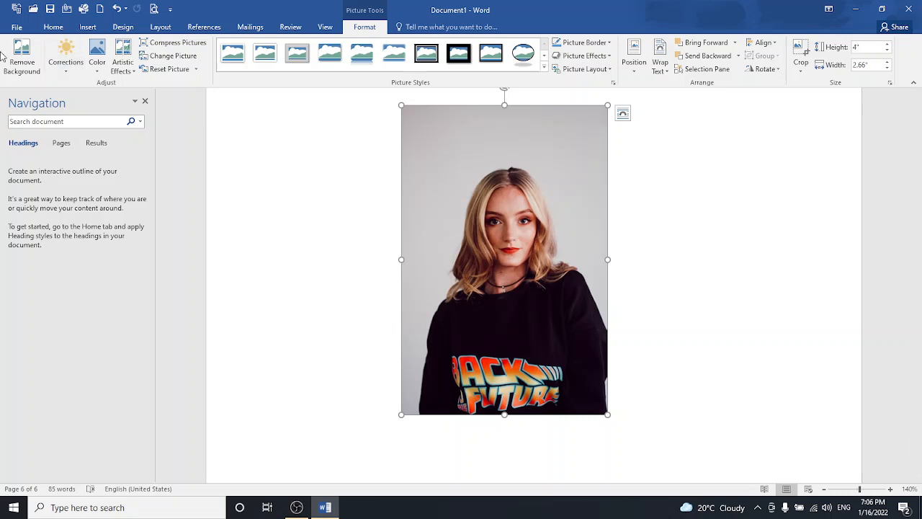
left_click(22, 64)
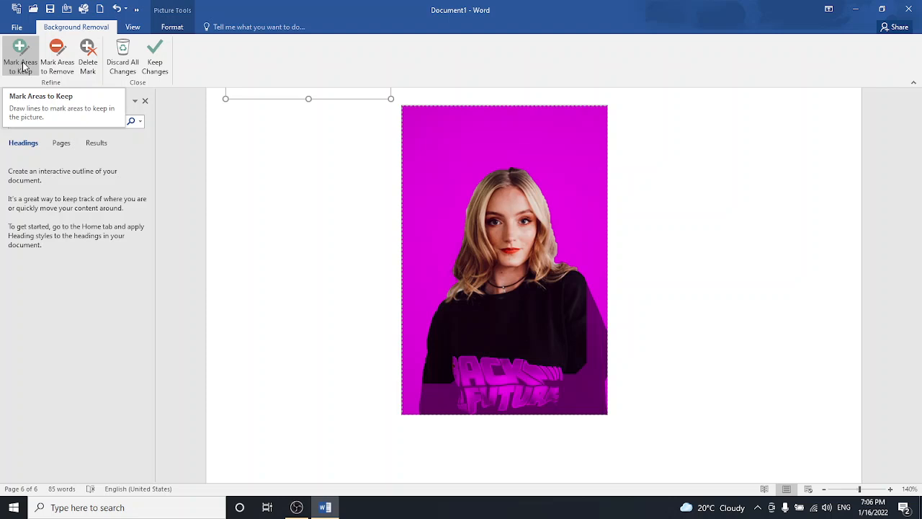
- Keep the portrait's background removal, then reset the photo and bring up its Color gallery
left_click(155, 67)
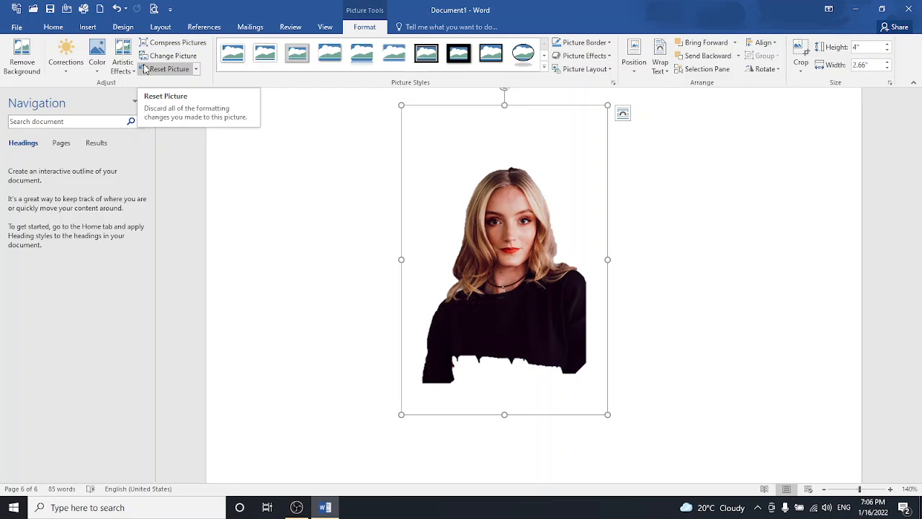
left_click(143, 70)
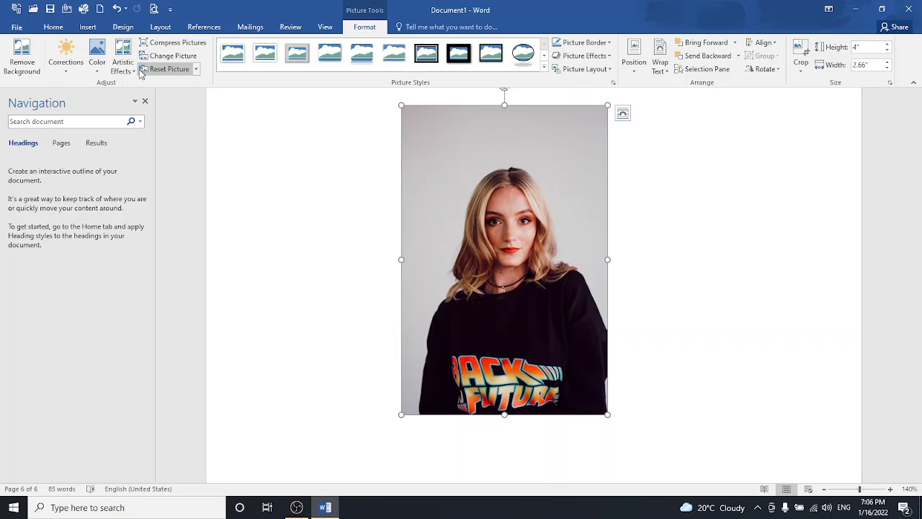
left_click(96, 58)
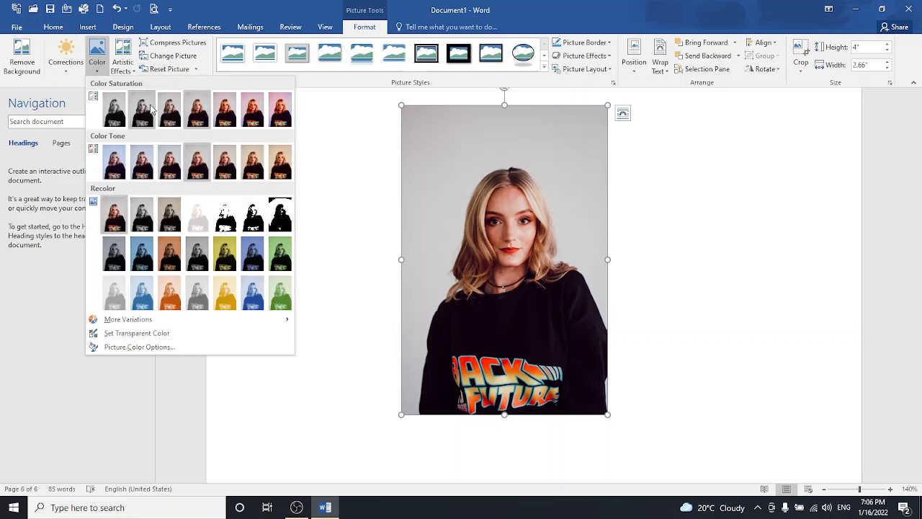
- Warm the portrait to an 8800 K colour tone and apply the black Beveled Oval picture style
left_click(264, 167)
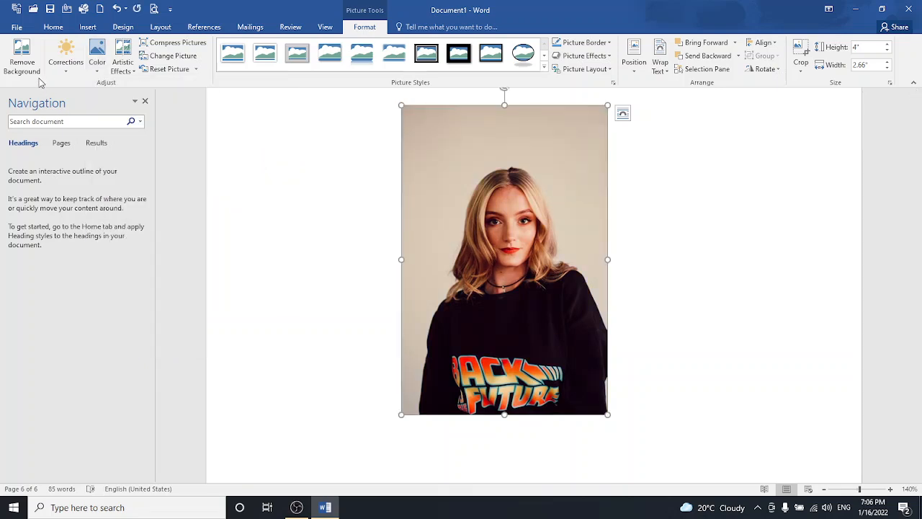
left_click(65, 59)
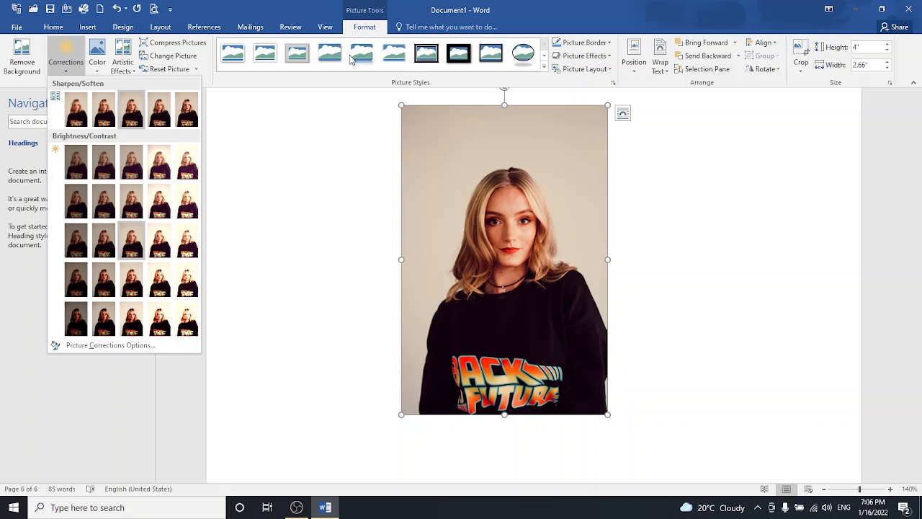
left_click(531, 56)
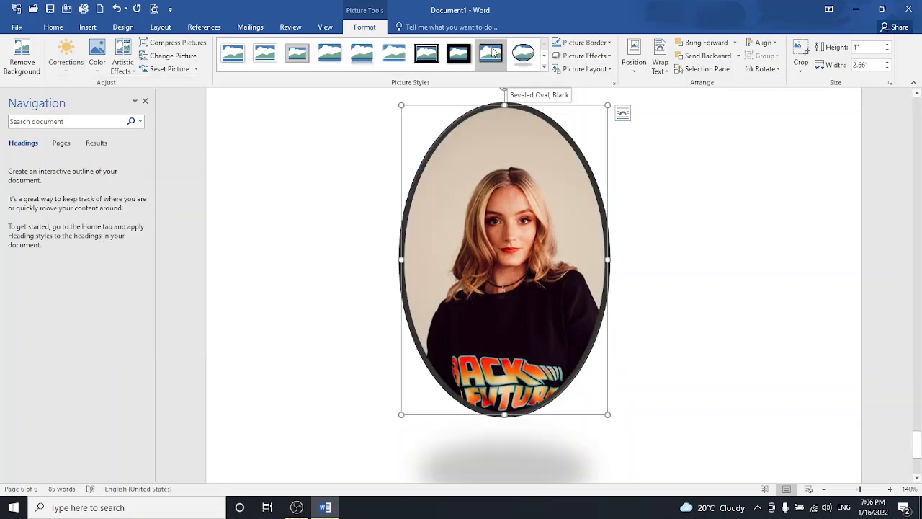
left_click(362, 55)
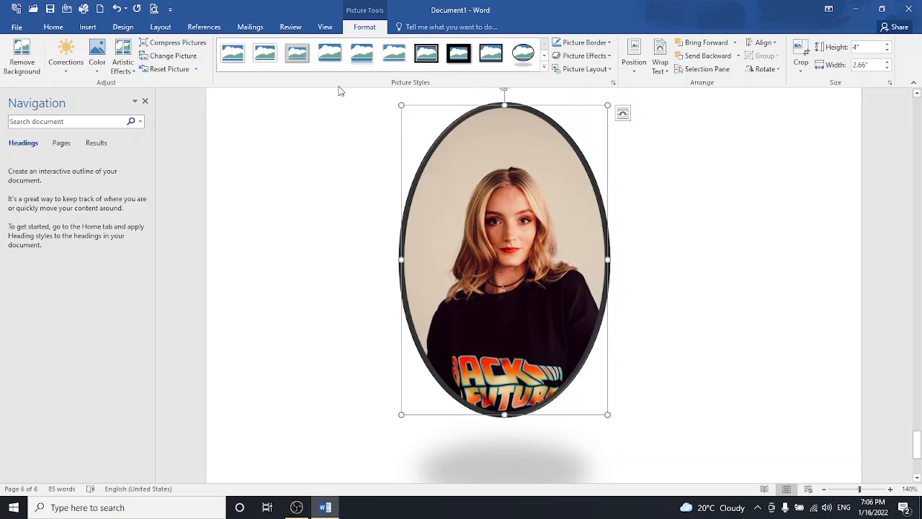
- Remove the portrait's background and try a simple white frame picture style
left_click(24, 65)
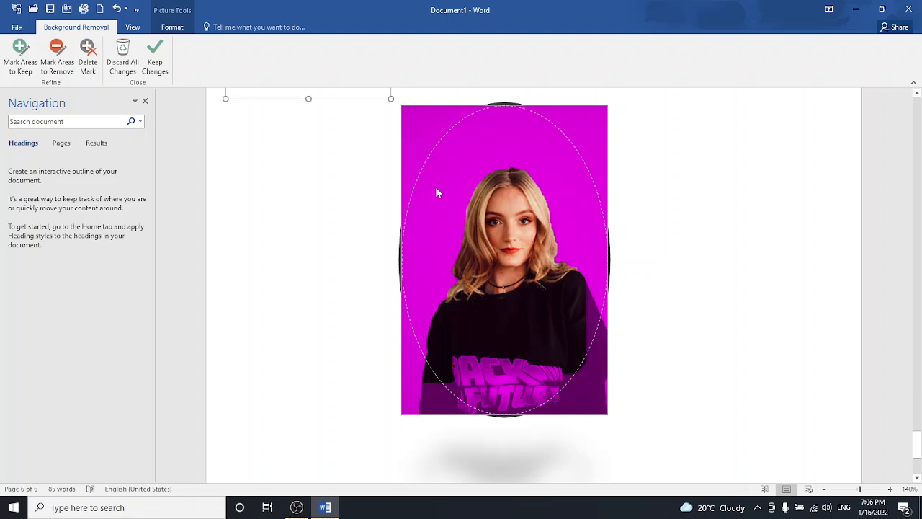
left_click(155, 65)
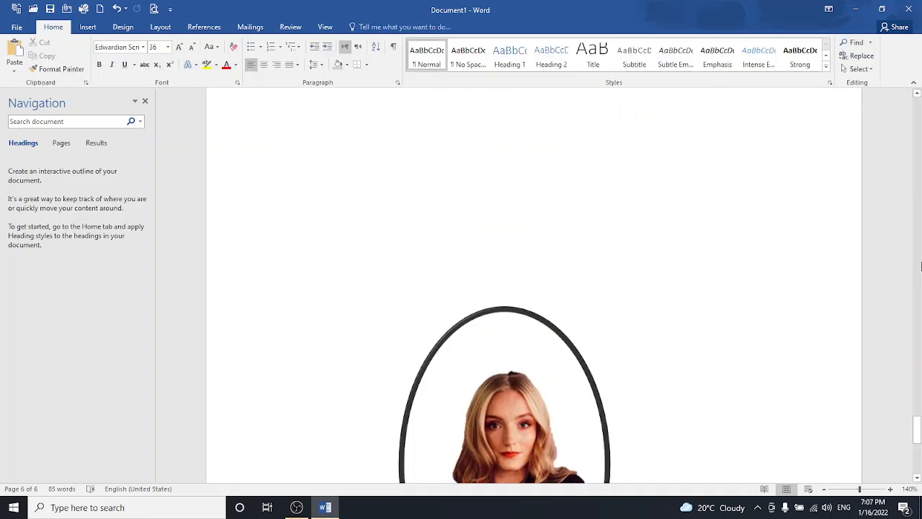
left_click(486, 360)
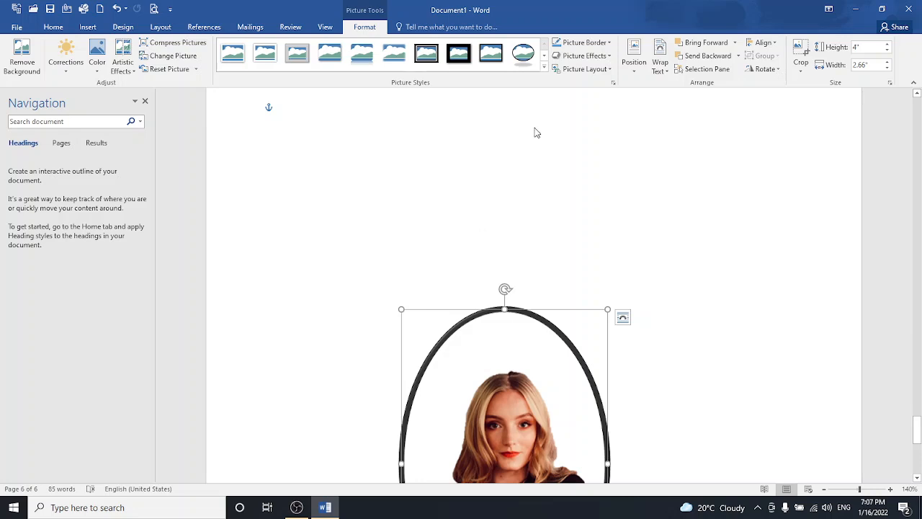
left_click(231, 66)
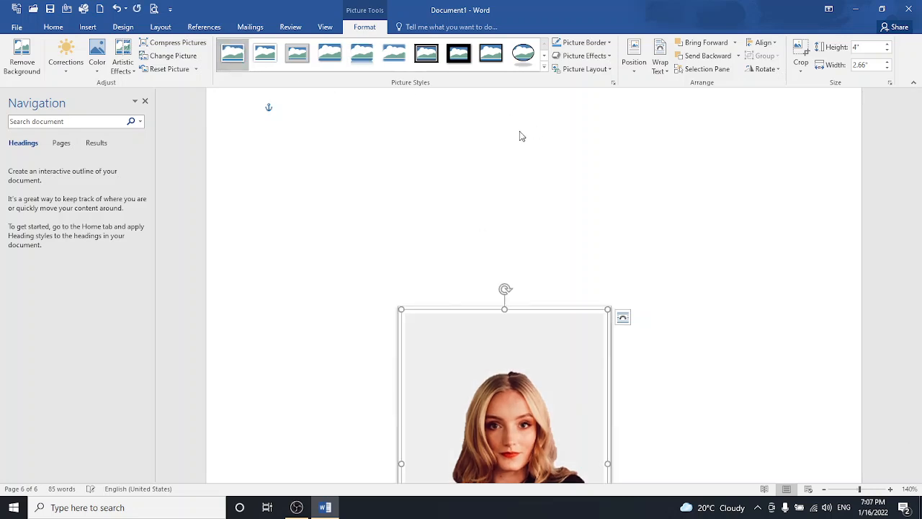
scroll(917, 467, "down", 3)
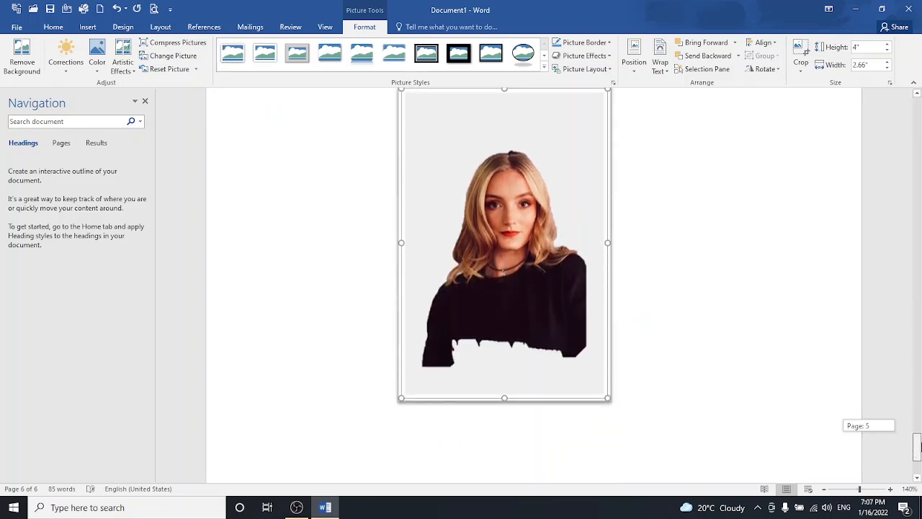
left_click(704, 379)
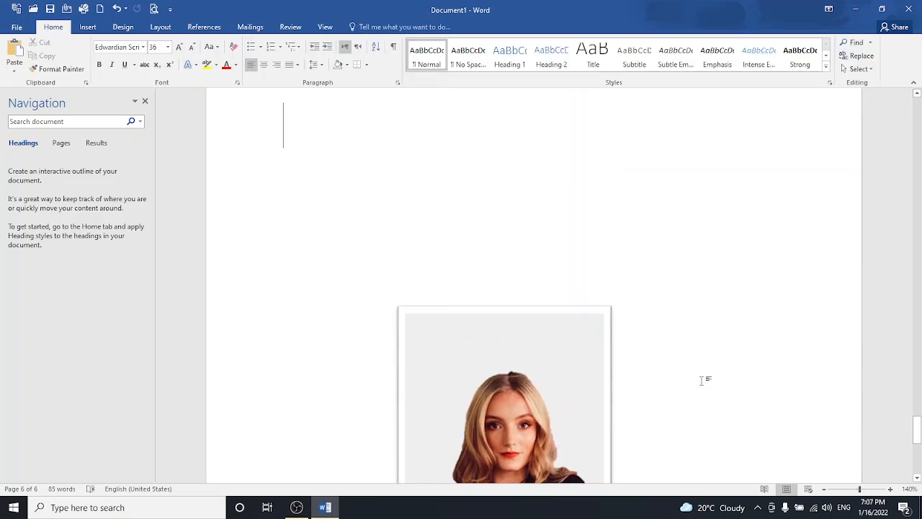
- Undo the frame styling, then remove the background again and keep the changes
key("ctrl+z")
key("ctrl+z")
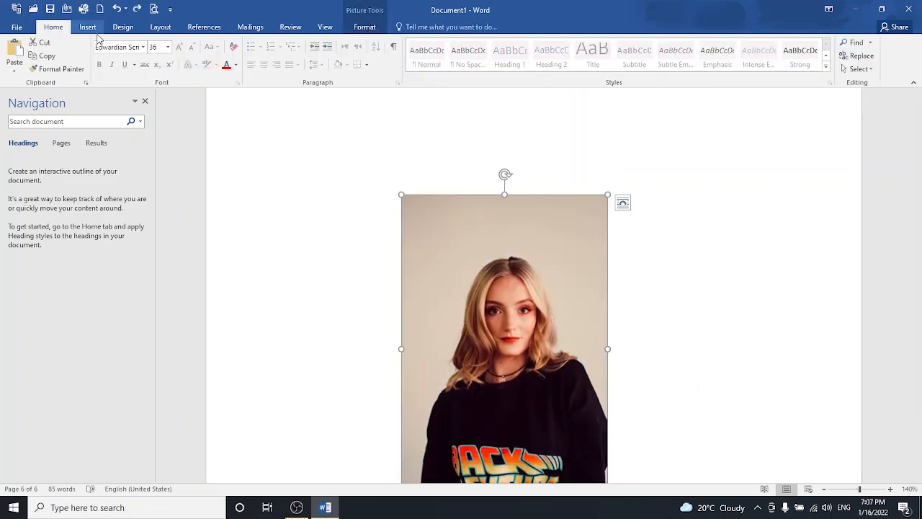
left_click(365, 27)
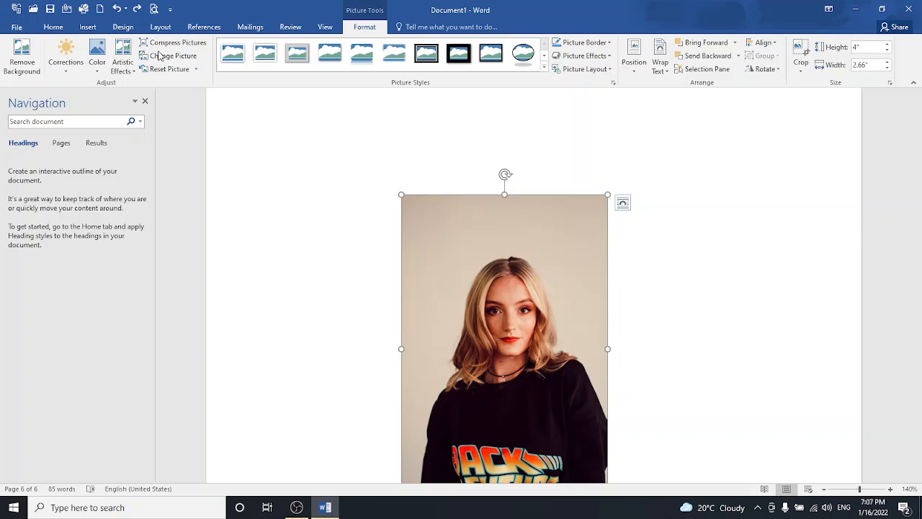
left_click(21, 63)
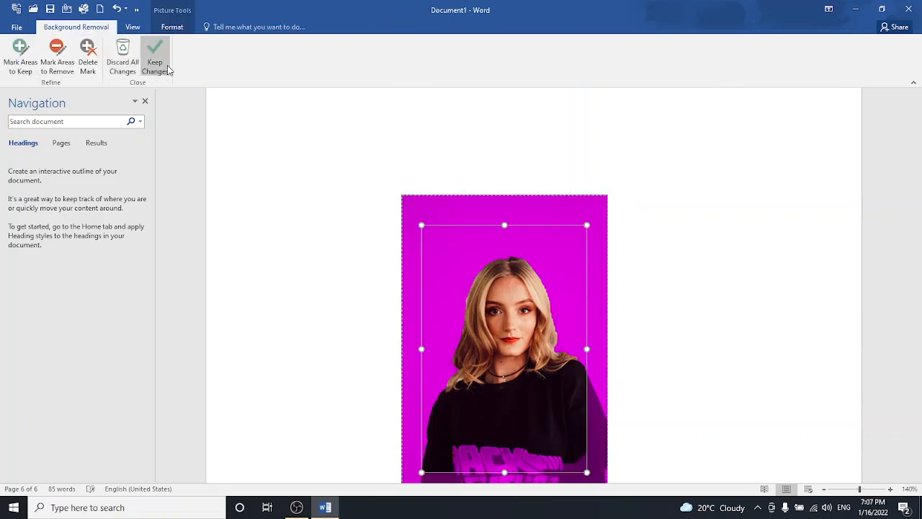
left_click(165, 69)
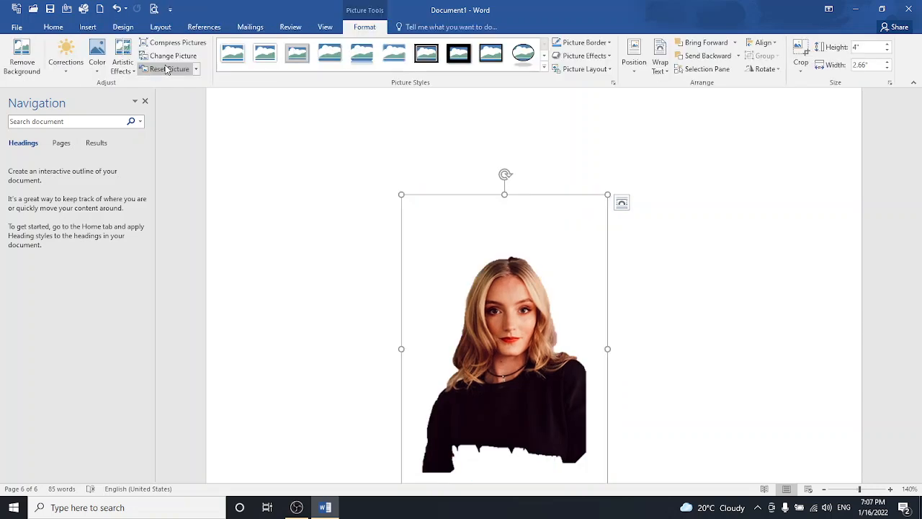
left_click(700, 353)
left_click_drag(918, 431, 917, 453)
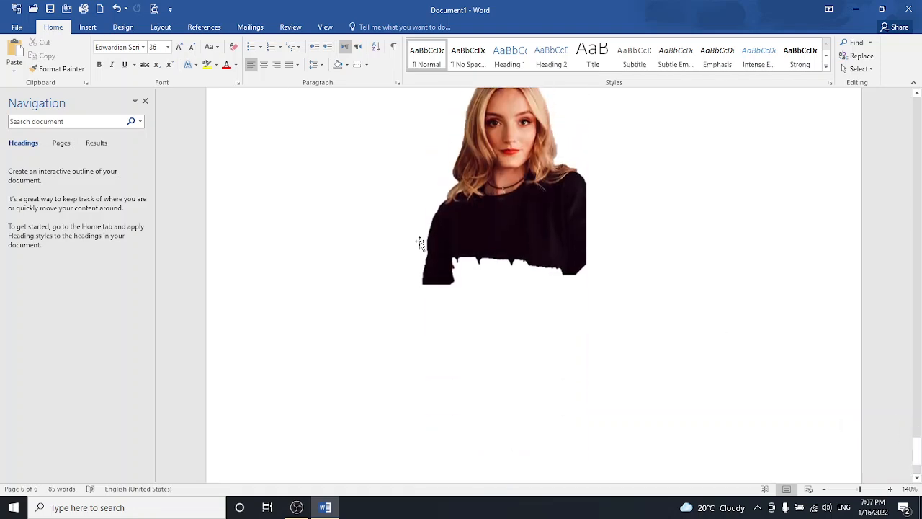
- Search Bing online pictures for 'car' and insert the red sports car image
left_click(88, 27)
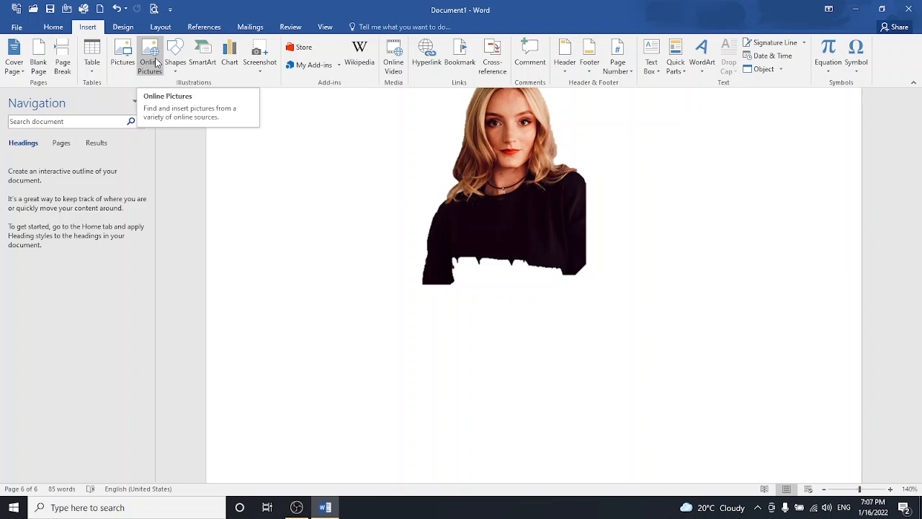
left_click(156, 63)
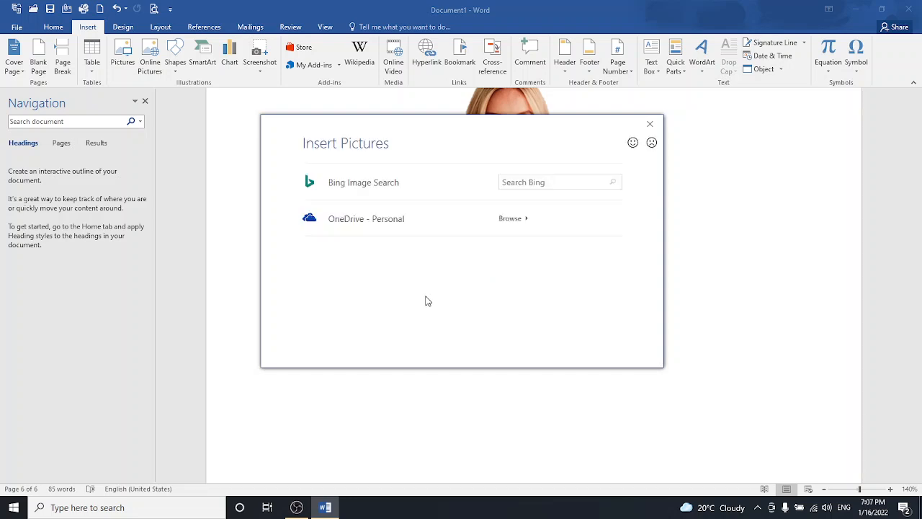
left_click(520, 181)
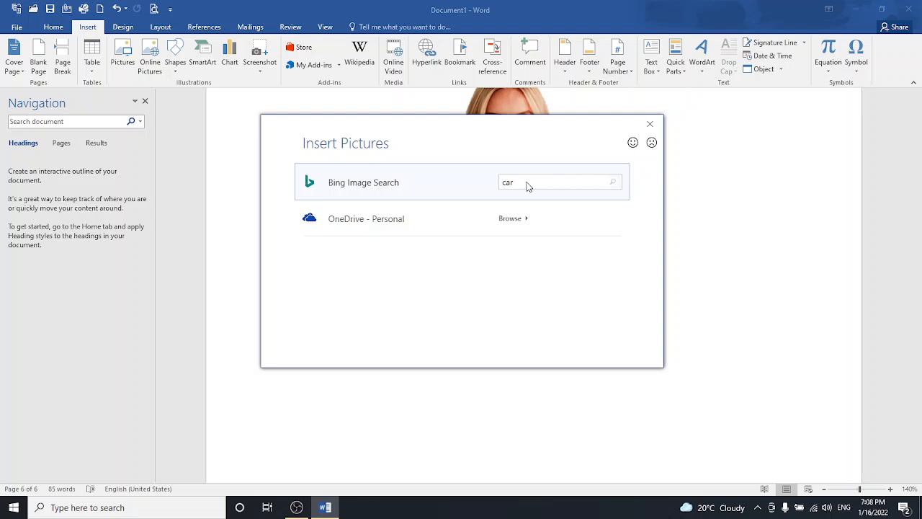
key("Return")
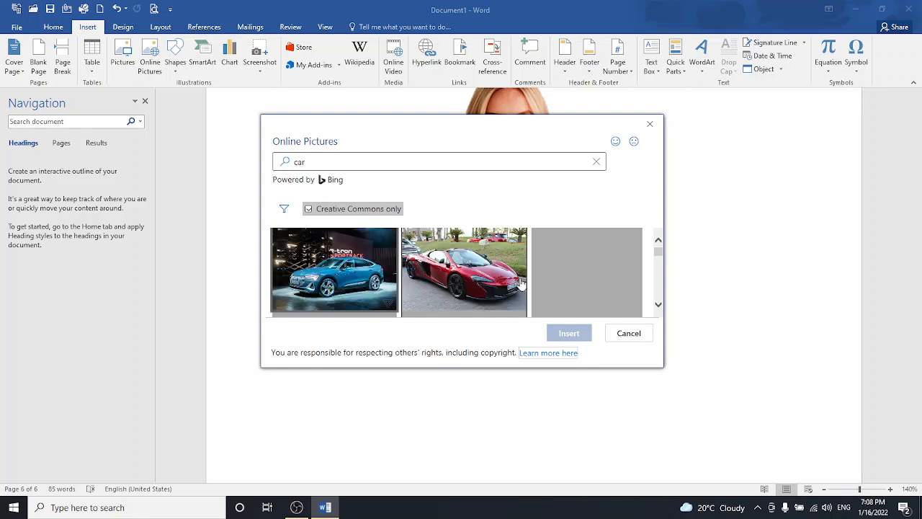
left_click(465, 280)
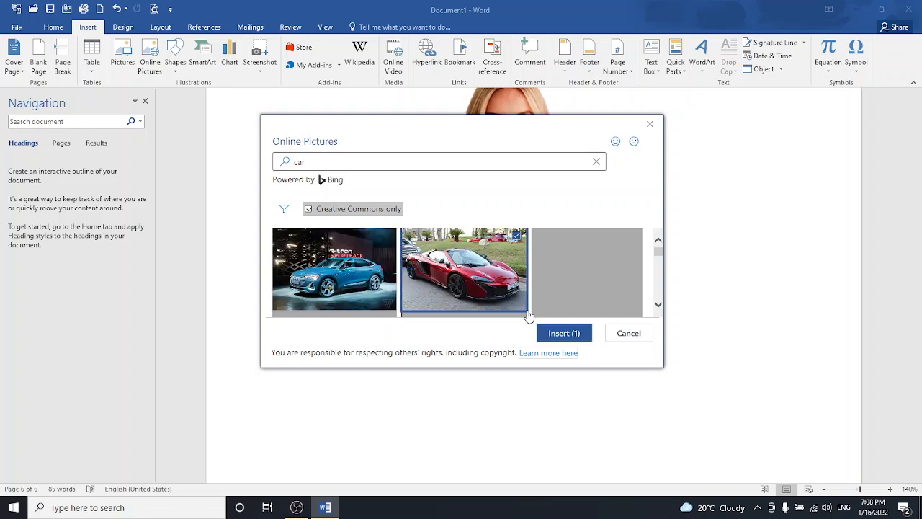
left_click(558, 334)
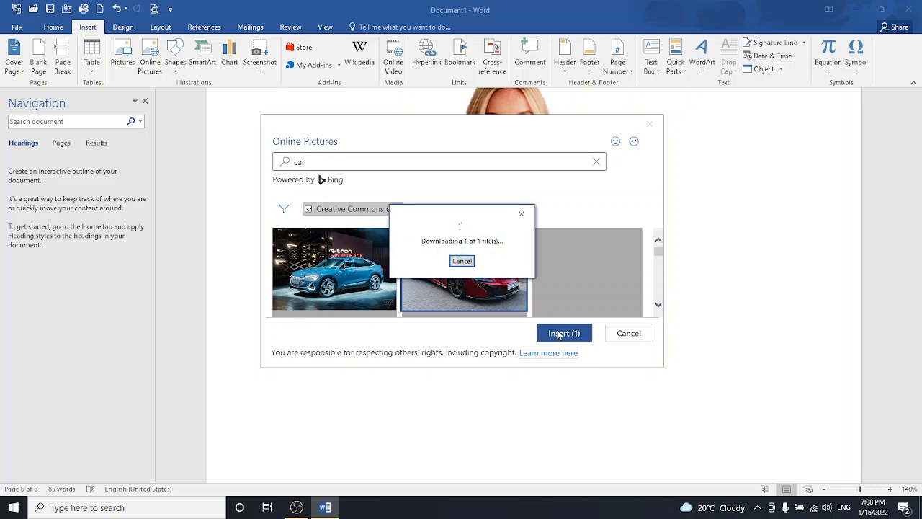
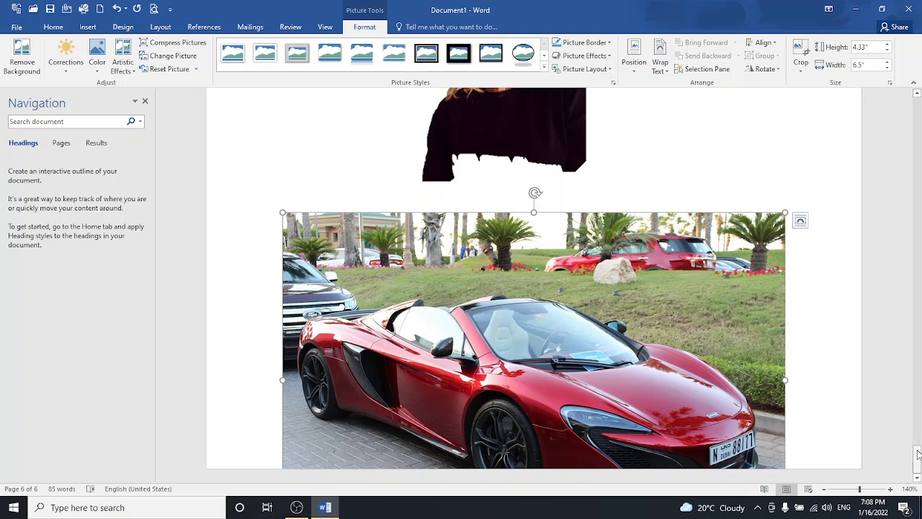
- Give the car picture square wrapping, resize it to 3.15 × 2.1 inches, and place it below the portrait
left_click_drag(917, 454, 918, 456)
left_click(660, 63)
left_click(676, 98)
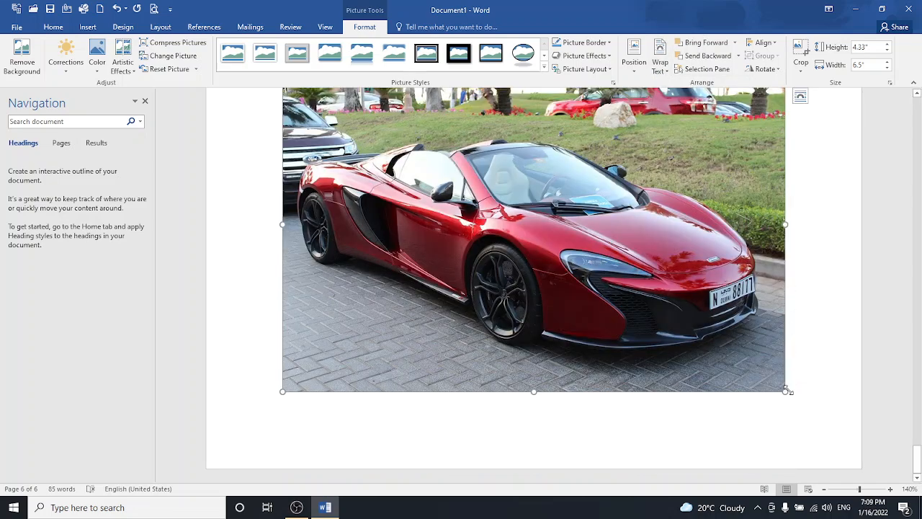
left_click_drag(788, 390, 513, 235)
left_click_drag(444, 174, 517, 306)
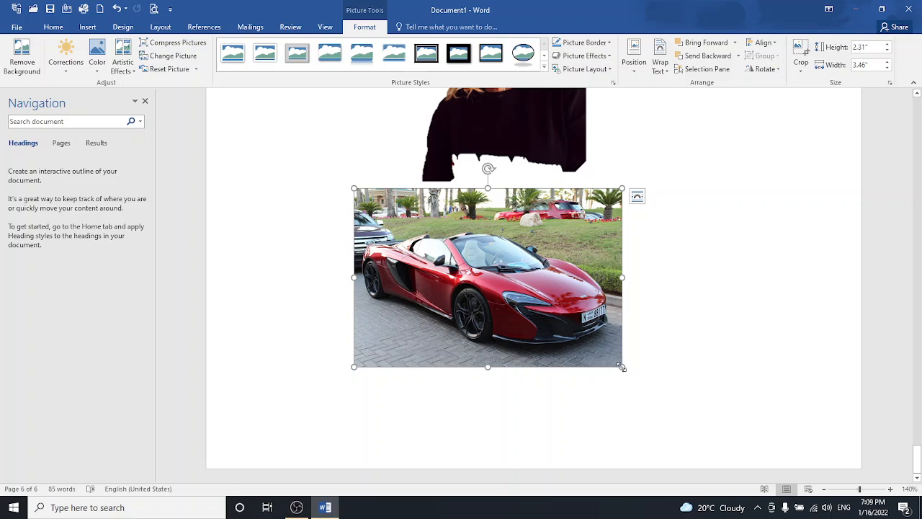
left_click_drag(622, 366, 597, 350)
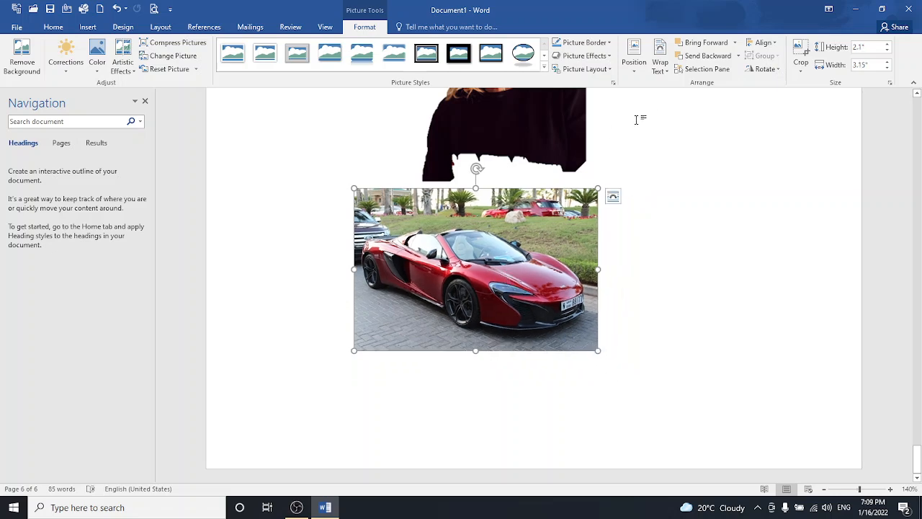
- Align the car picture to the top, then move it over the woman's photo
left_click(763, 43)
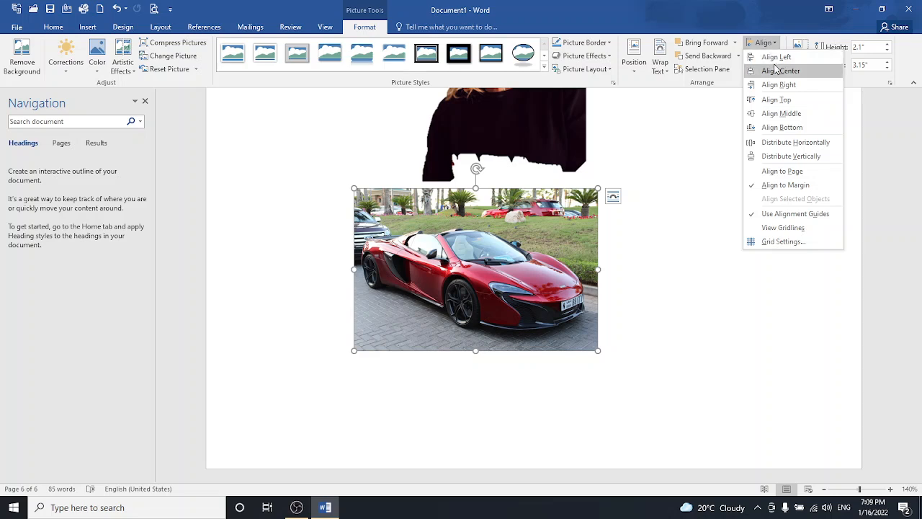
left_click(793, 103)
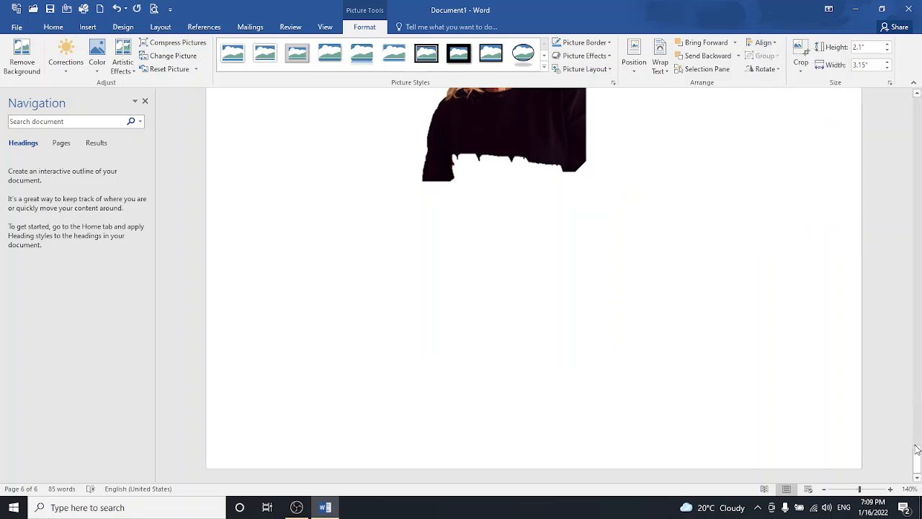
left_click_drag(917, 455, 917, 426)
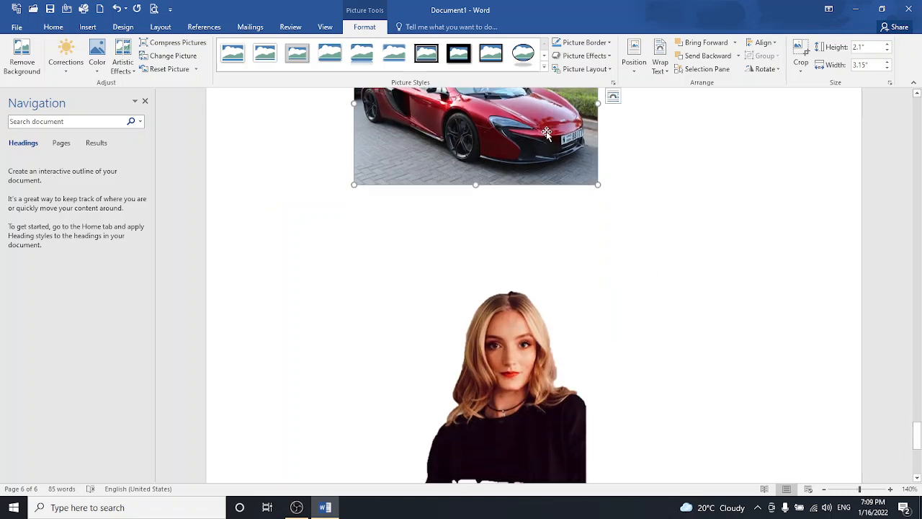
left_click_drag(546, 134, 477, 429)
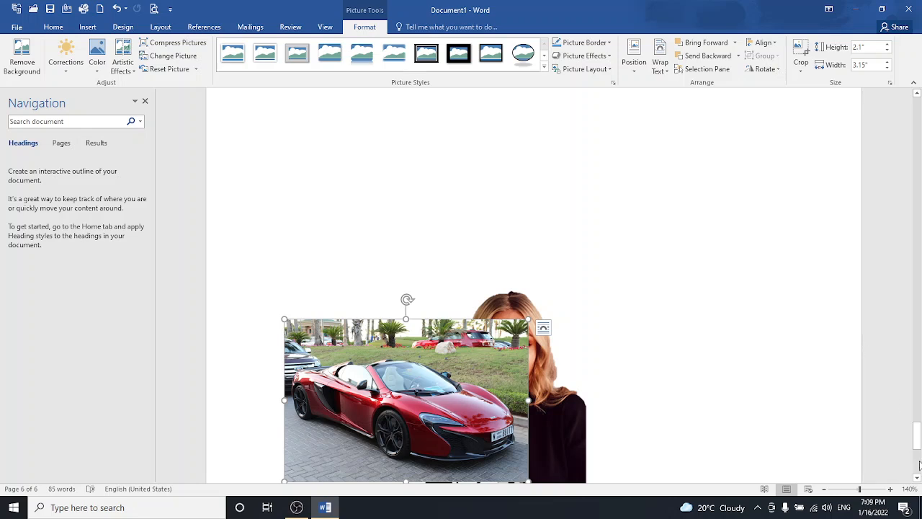
left_click_drag(917, 438, 917, 446)
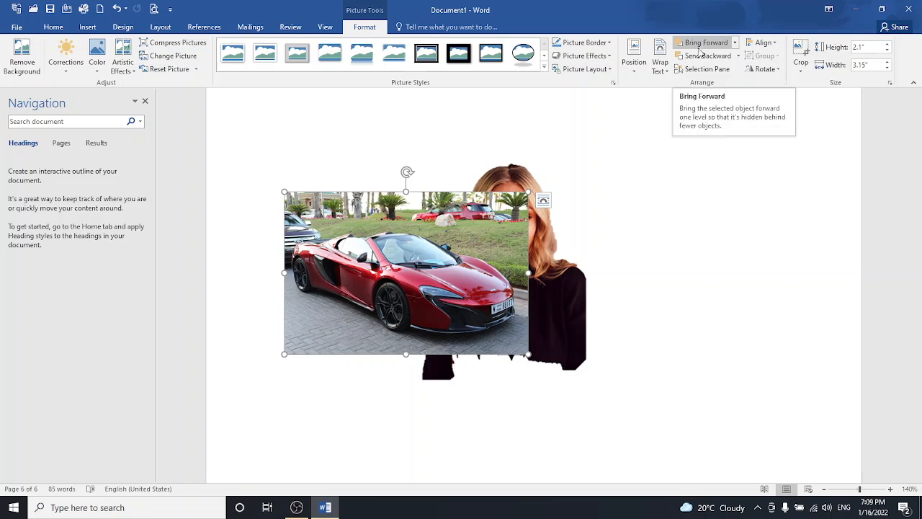
- Try bringing the car picture in front of and behind the woman's photo, leaving it behind
left_click(700, 56)
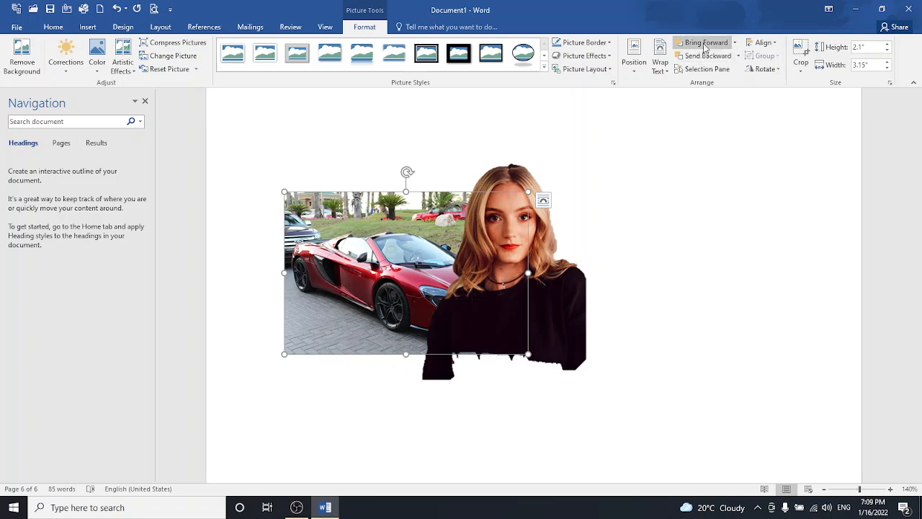
left_click(704, 43)
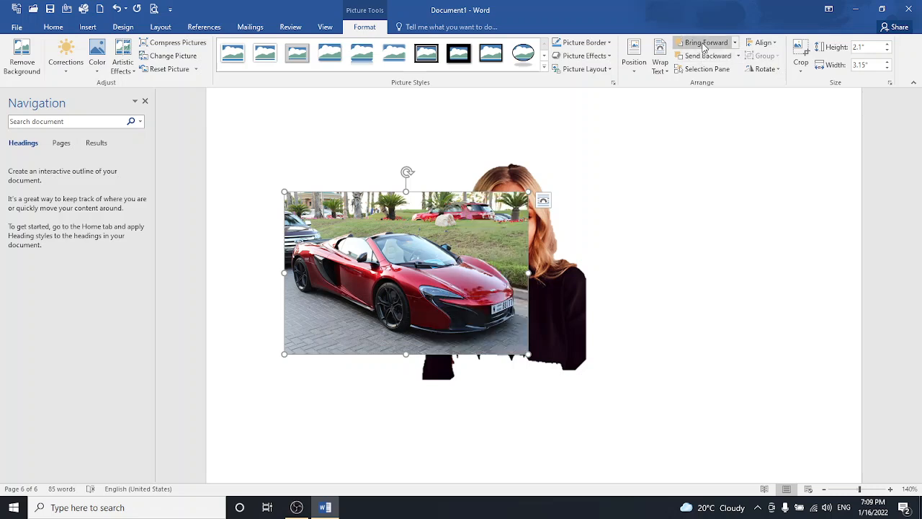
left_click(705, 57)
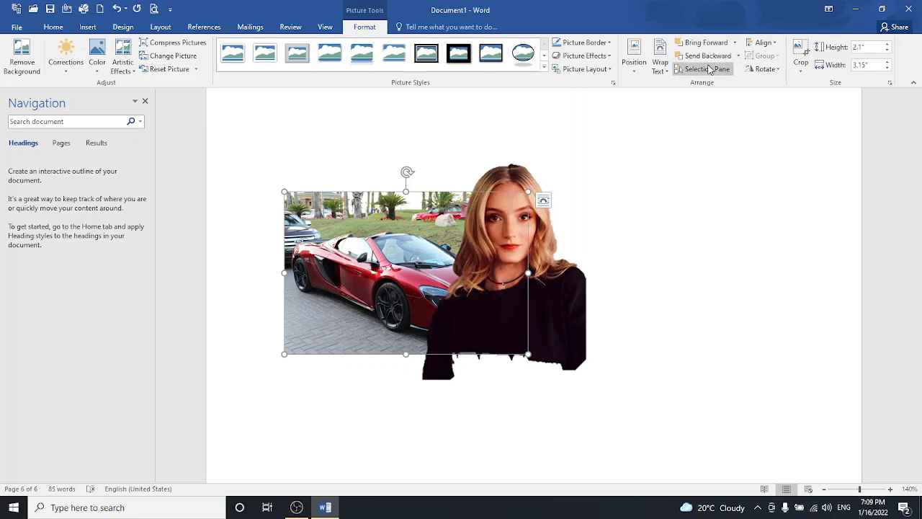
left_click(762, 42)
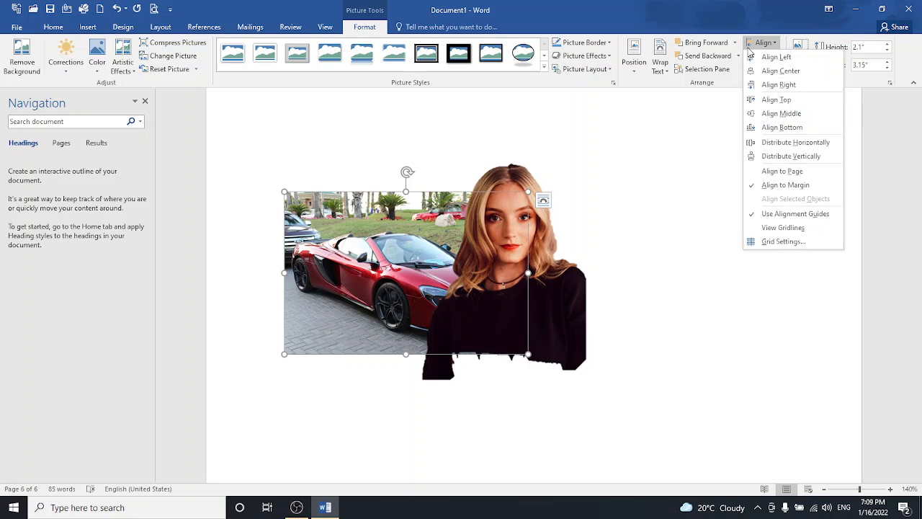
left_click(669, 111)
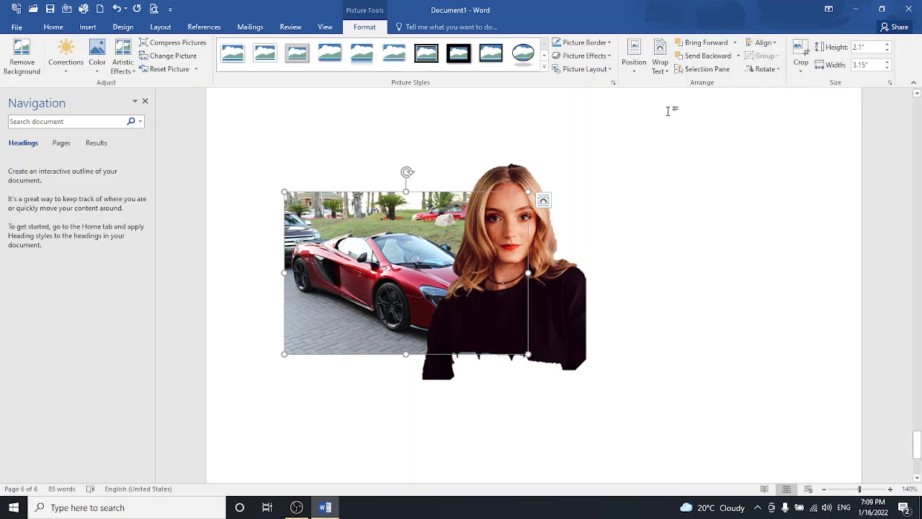
- Crop the car picture's edges and rearrange both pictures, placing the car below the woman's face
left_click(796, 52)
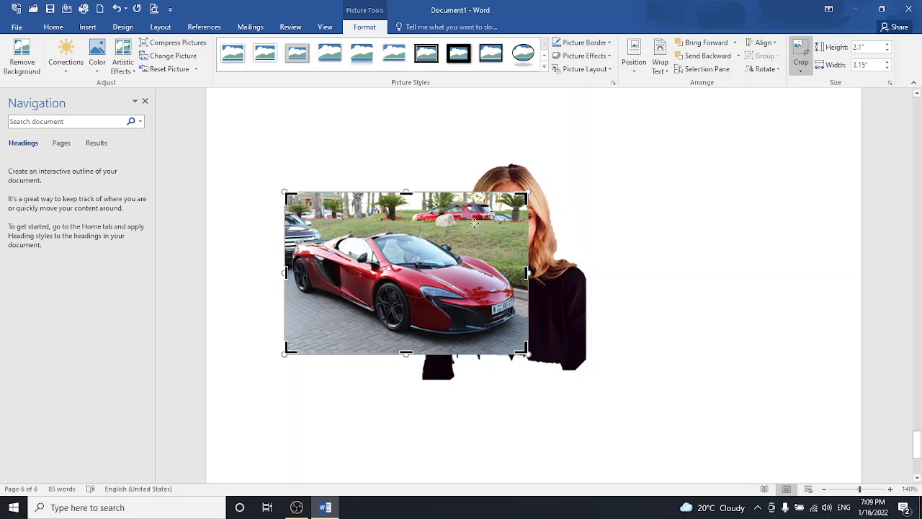
mouse_move(521, 197)
left_mouse_down()
mouse_move(479, 201)
mouse_move(523, 195)
mouse_move(504, 197)
left_mouse_up()
left_click(628, 274)
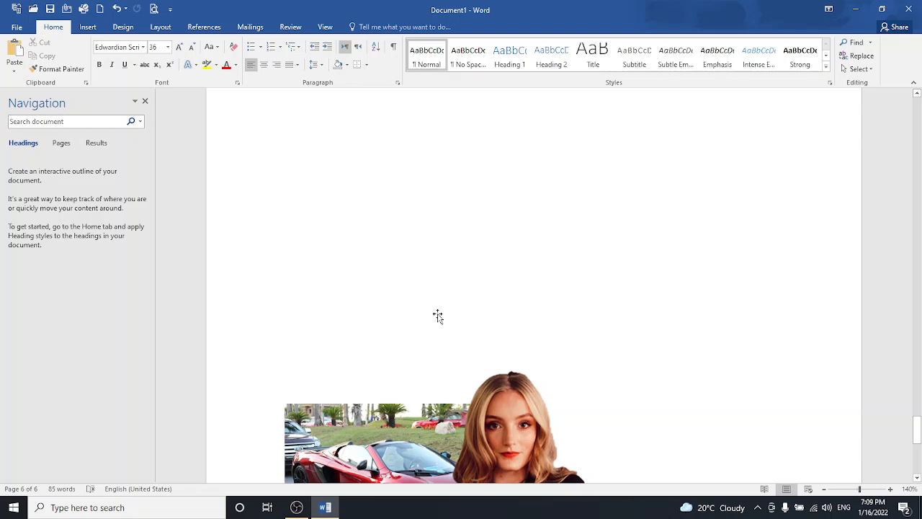
left_click_drag(412, 420, 672, 287)
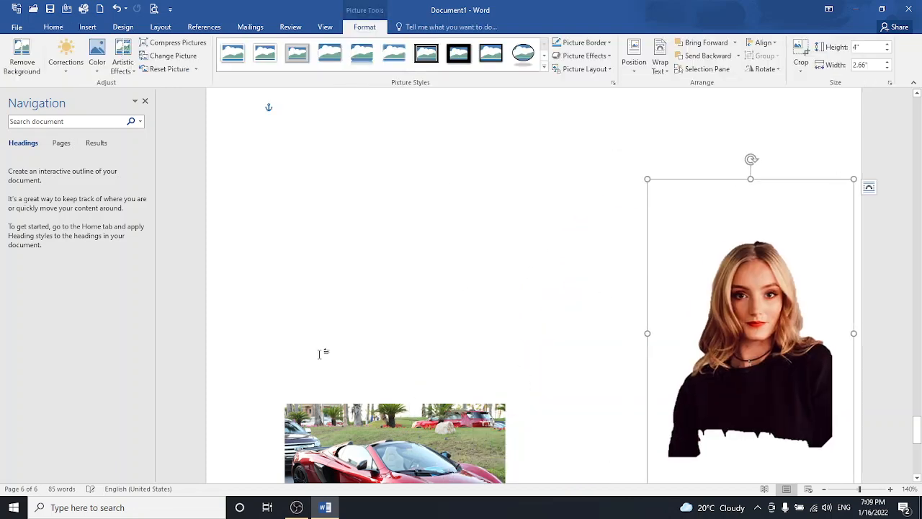
left_click_drag(391, 434, 407, 286)
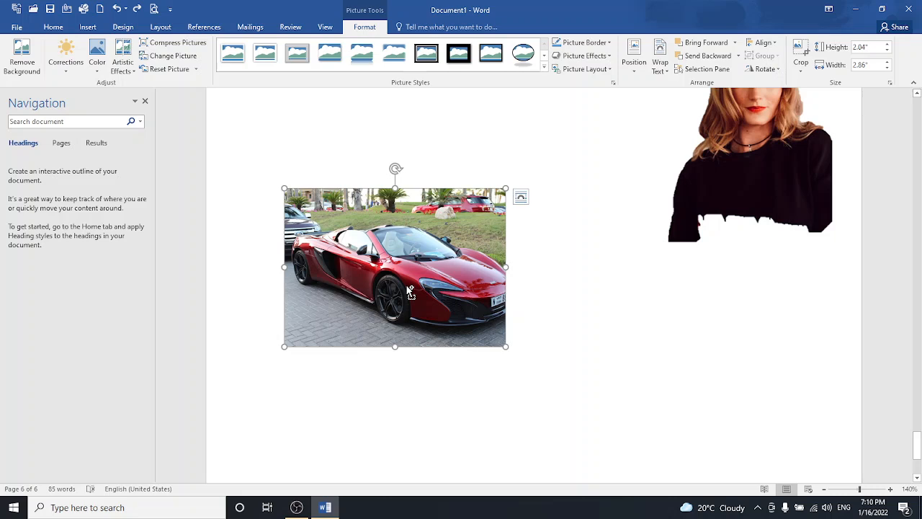
left_click_drag(655, 175, 419, 261)
left_click(406, 286)
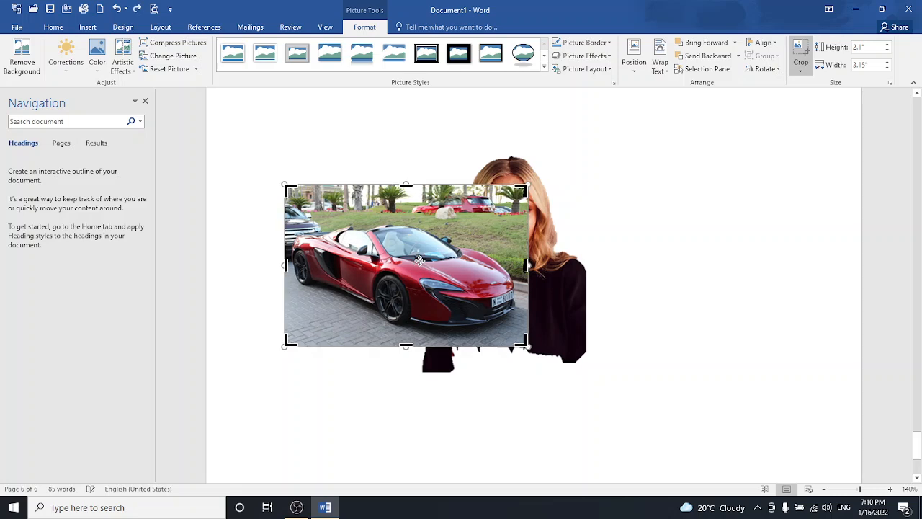
key("Escape")
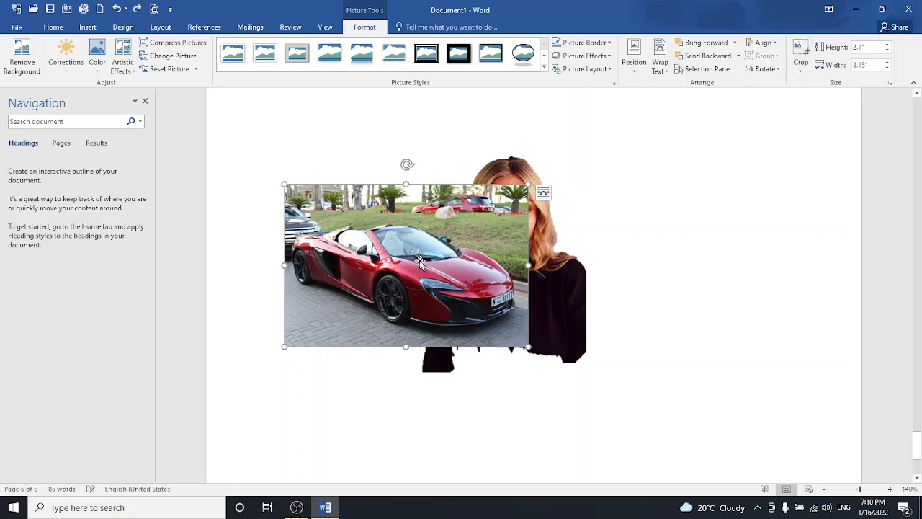
left_click_drag(420, 262, 526, 339)
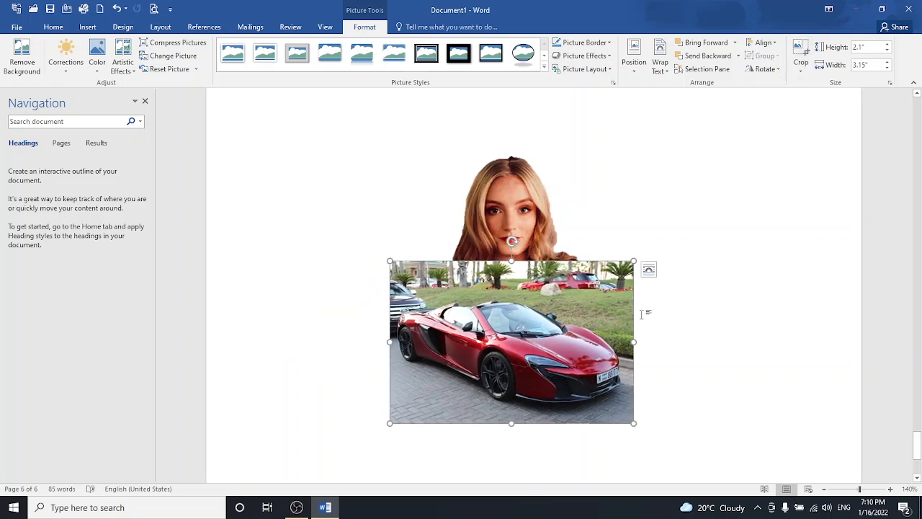
- Delete the woman's photo and move the car picture up to mid-page
left_click(526, 189)
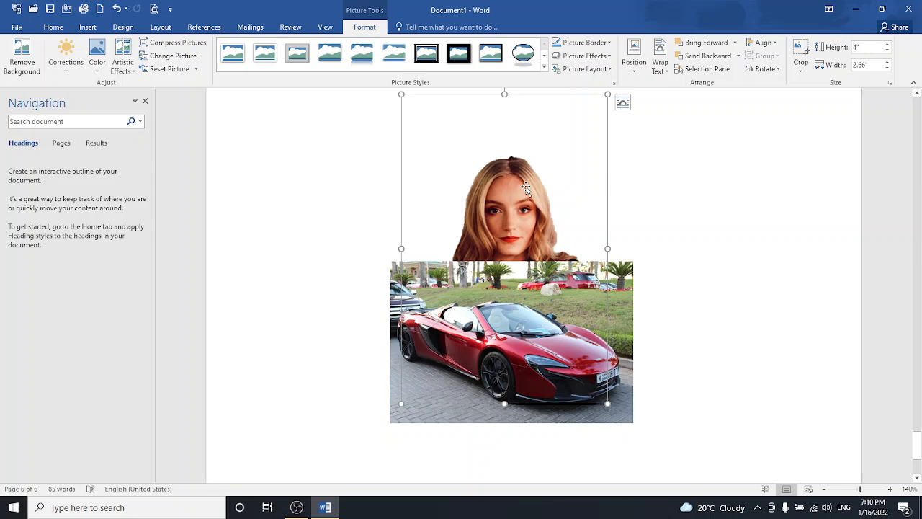
key("Delete")
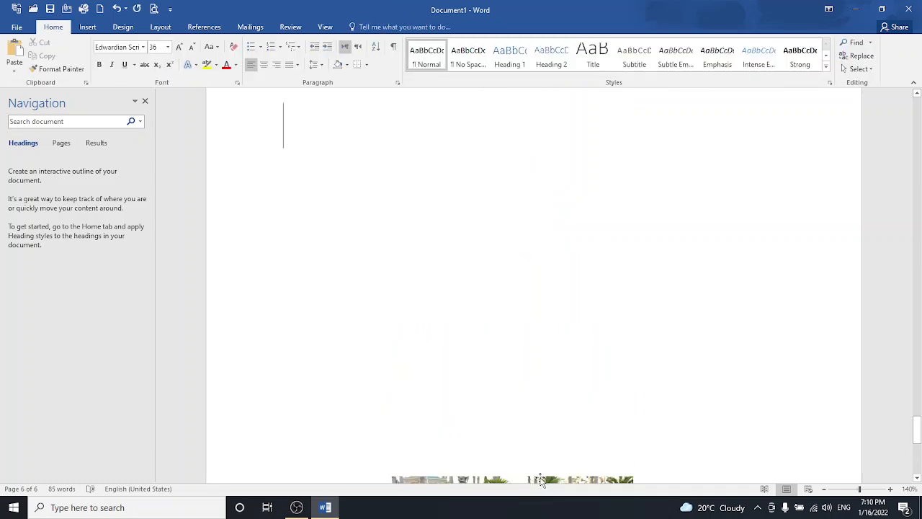
left_click_drag(540, 481, 534, 288)
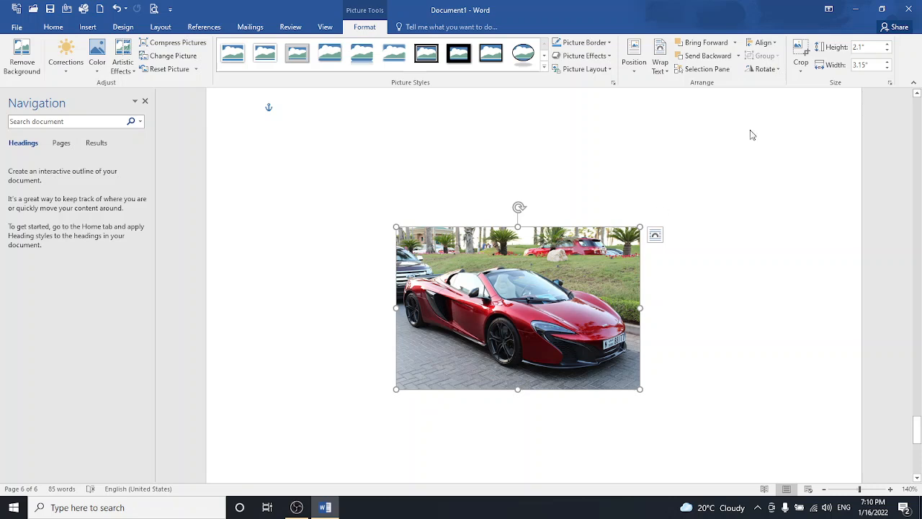
- Crop the car picture to a hexagon shape
left_click(799, 60)
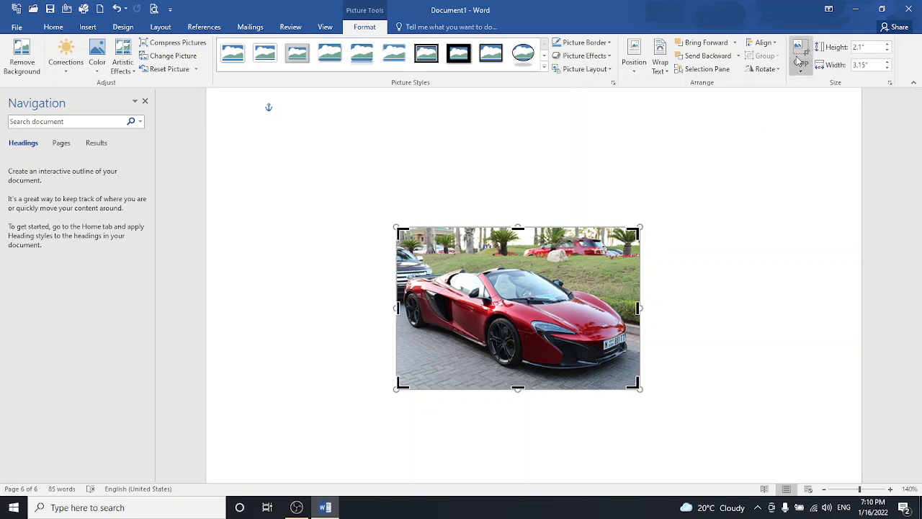
left_click(800, 69)
mouse_move(821, 100)
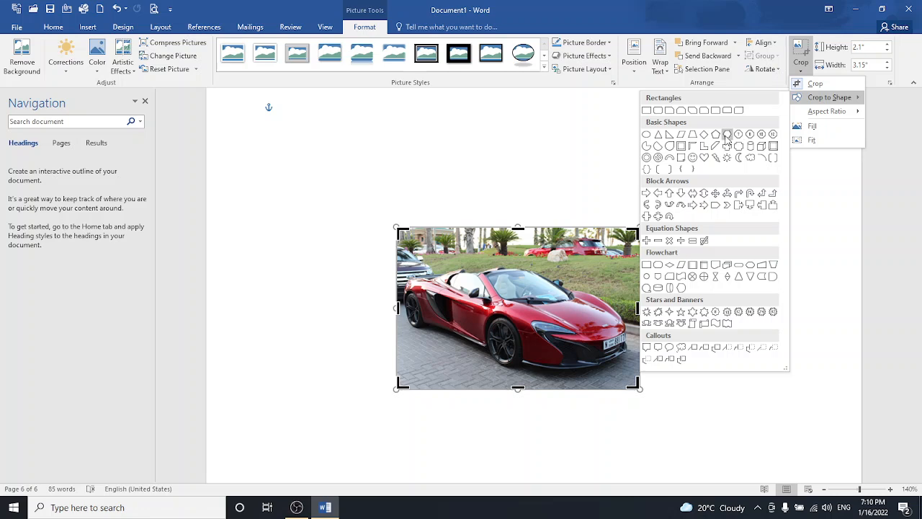
key("Escape")
key("Escape")
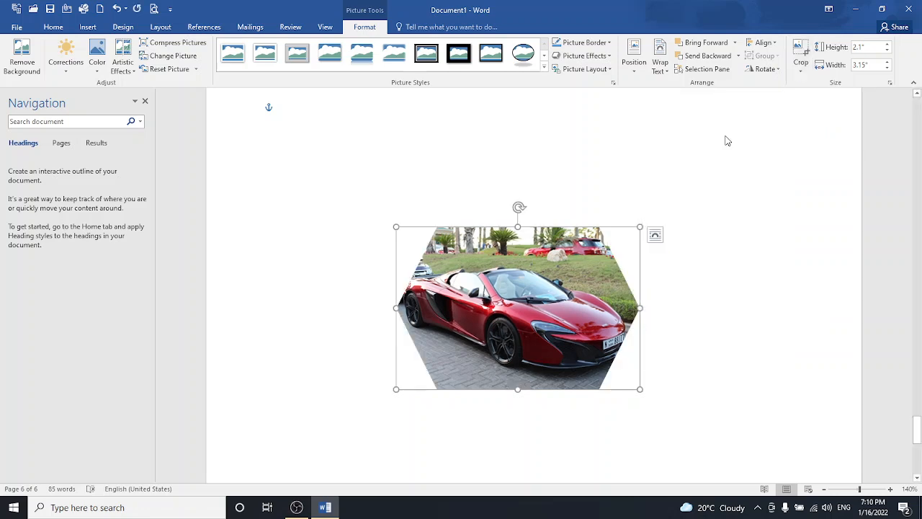
- Try a moon crop shape and a 2.7-inch enlargement, undo the enlargement, and deselect the picture
left_click(801, 67)
mouse_move(812, 117)
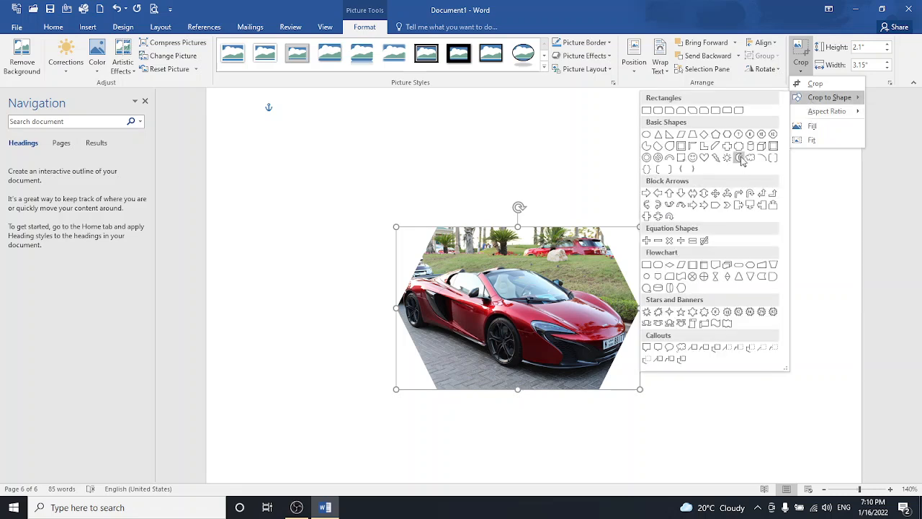
left_click(739, 157)
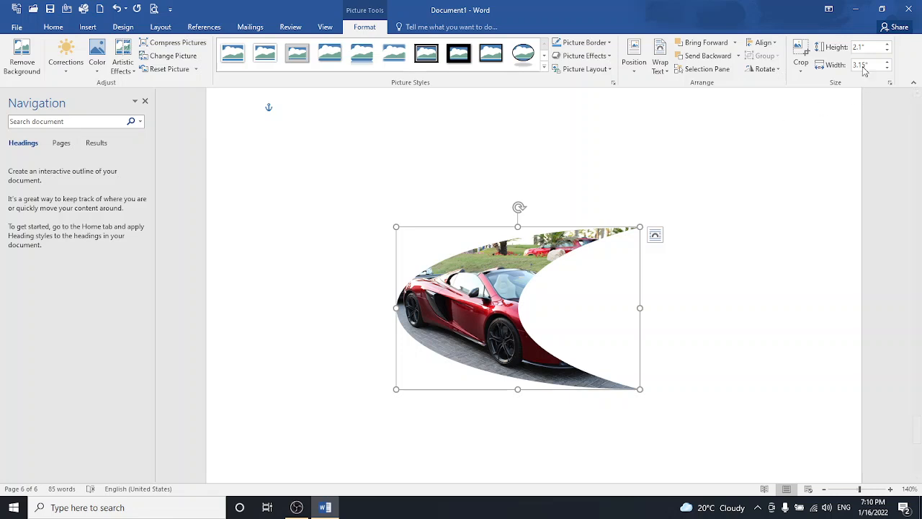
left_click(886, 45)
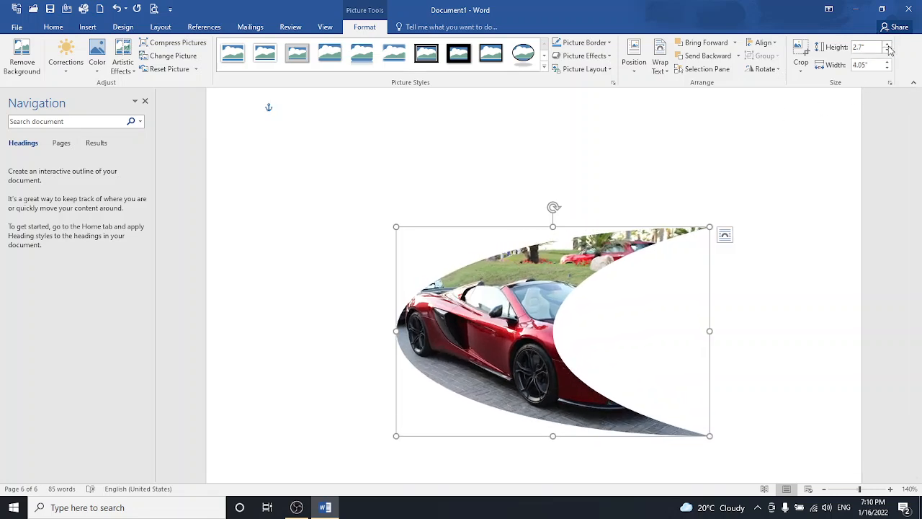
key("ctrl+z")
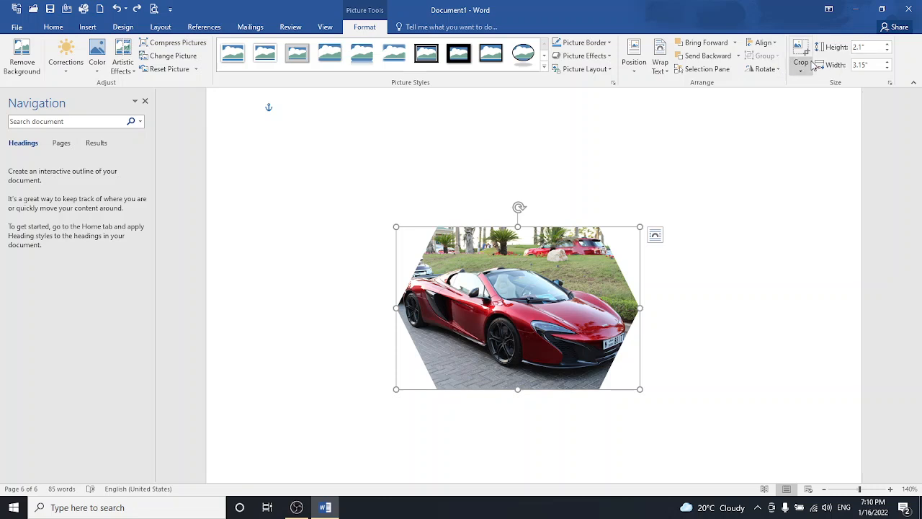
left_click(708, 261)
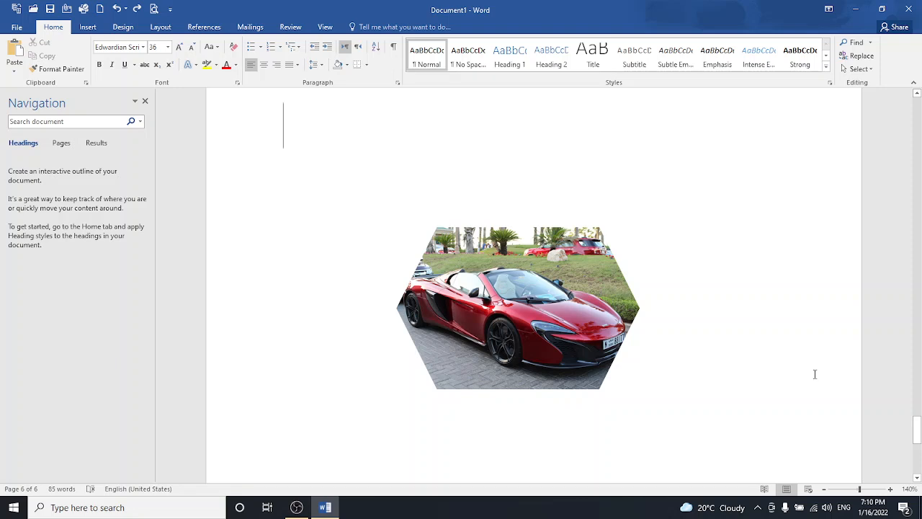
mouse_move(910, 433)
left_mouse_down()
mouse_move(911, 449)
mouse_move(910, 430)
left_mouse_up()
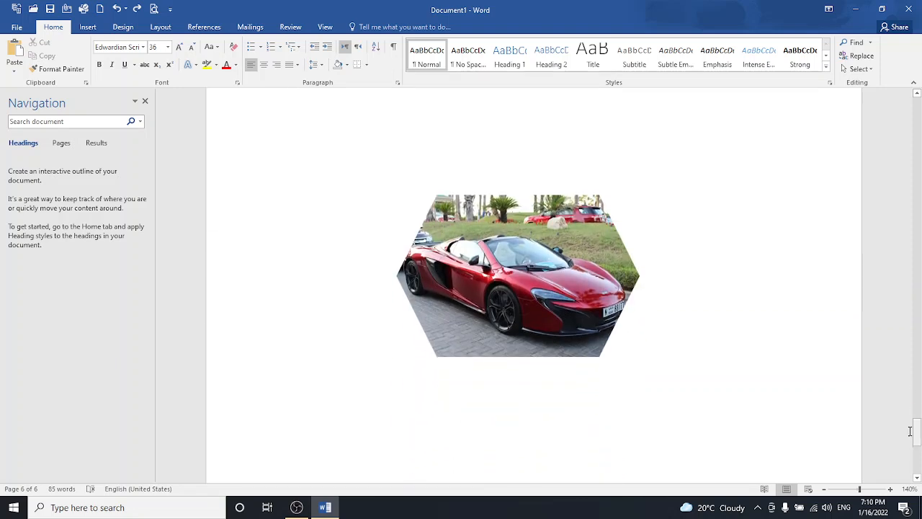
- Insert the woman's portrait photo from a picture file
left_click(89, 27)
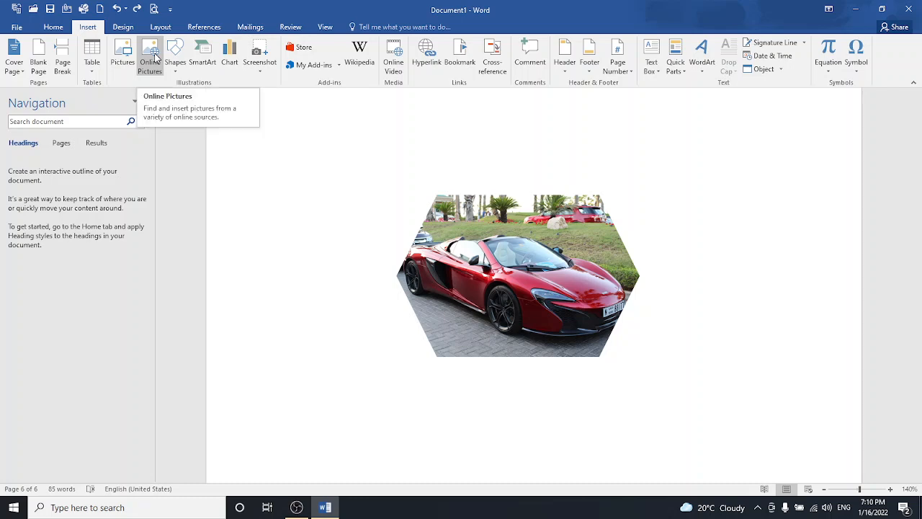
left_click(123, 64)
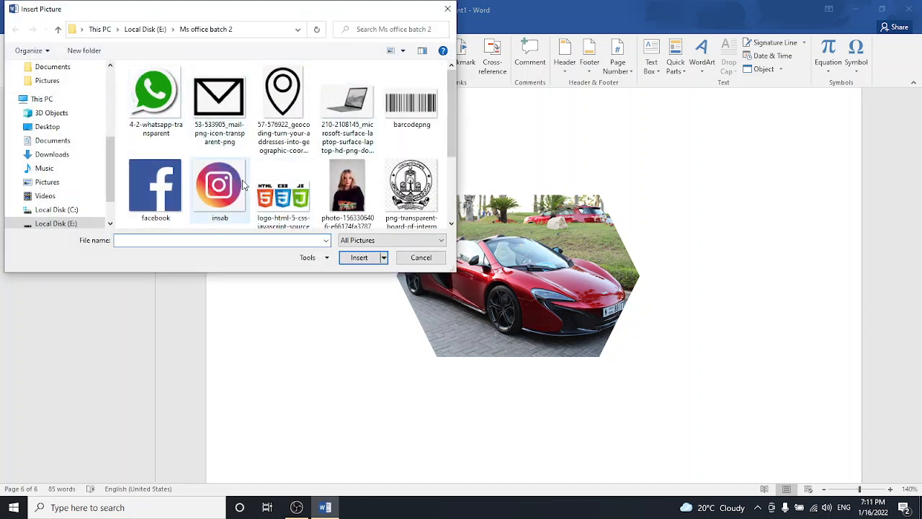
left_click(343, 186)
left_click(369, 259)
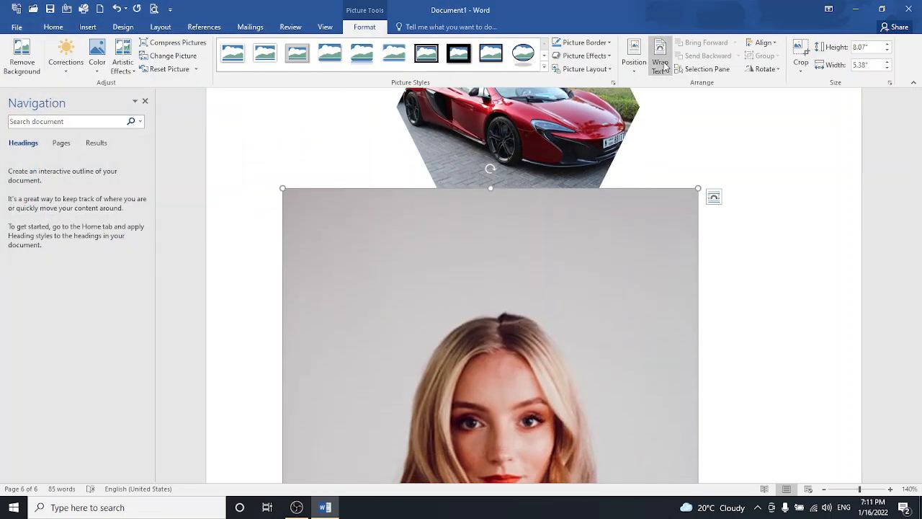
- Give the portrait square wrapping, shrink it to 3.26 × 2.17 inches, and place it right of the car
left_click(663, 65)
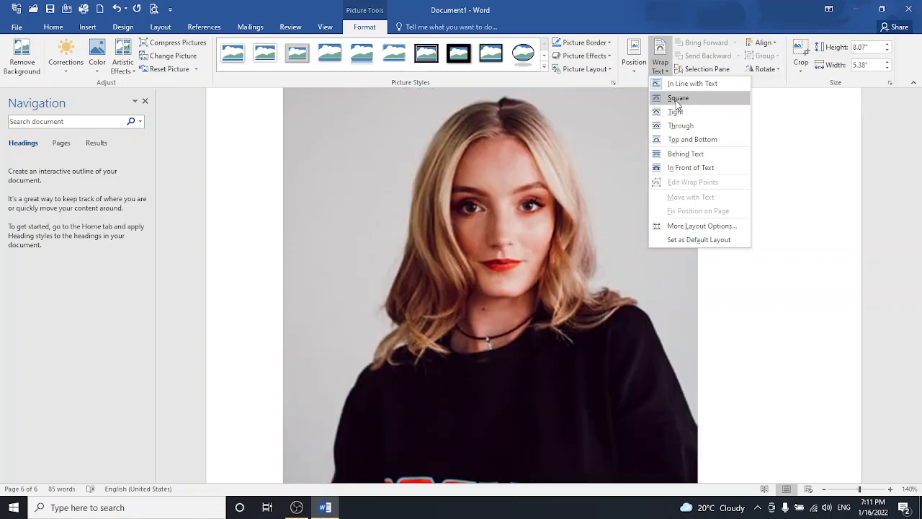
left_click(676, 102)
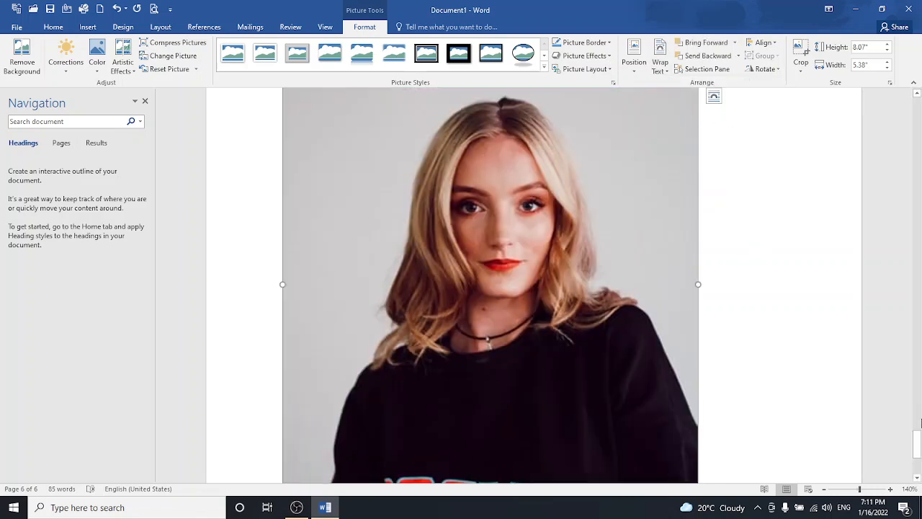
scroll(921, 423, "down", 5)
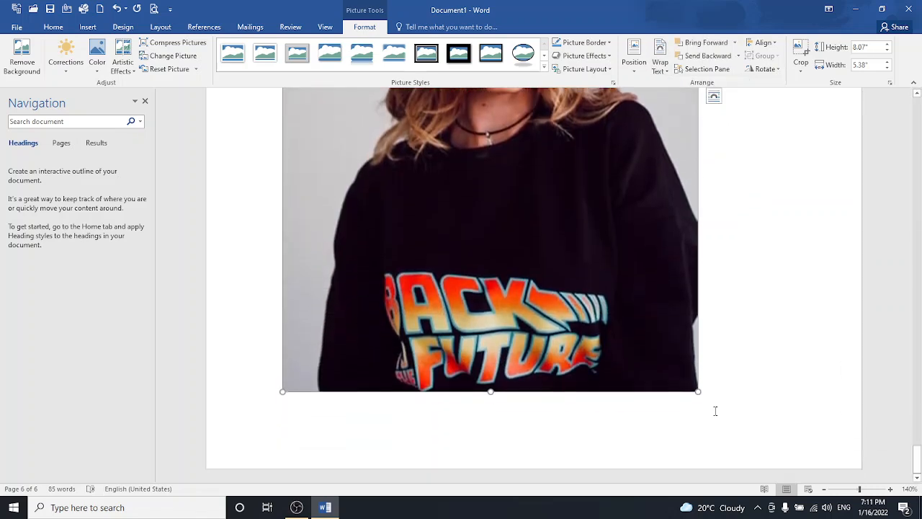
left_click_drag(695, 391, 565, 189)
scroll(639, 356, "up", 5)
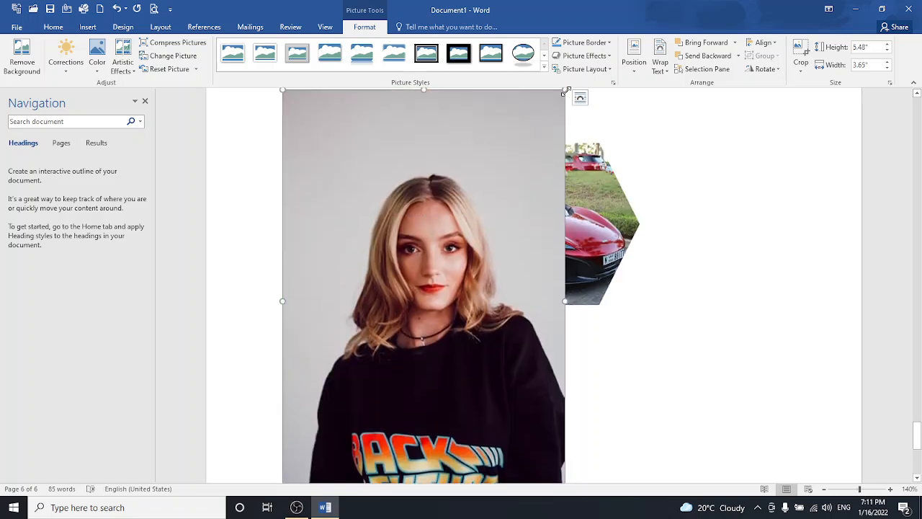
left_click_drag(565, 90, 740, 215)
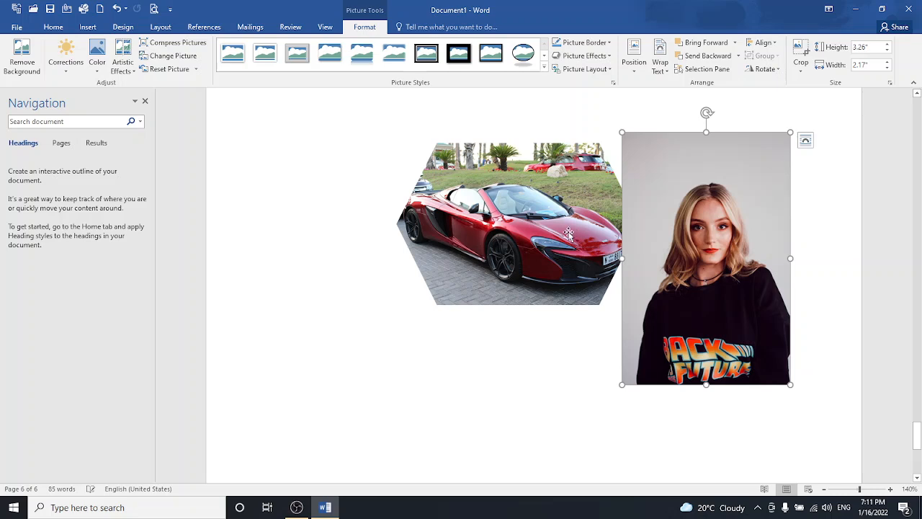
left_click_drag(571, 233, 533, 270)
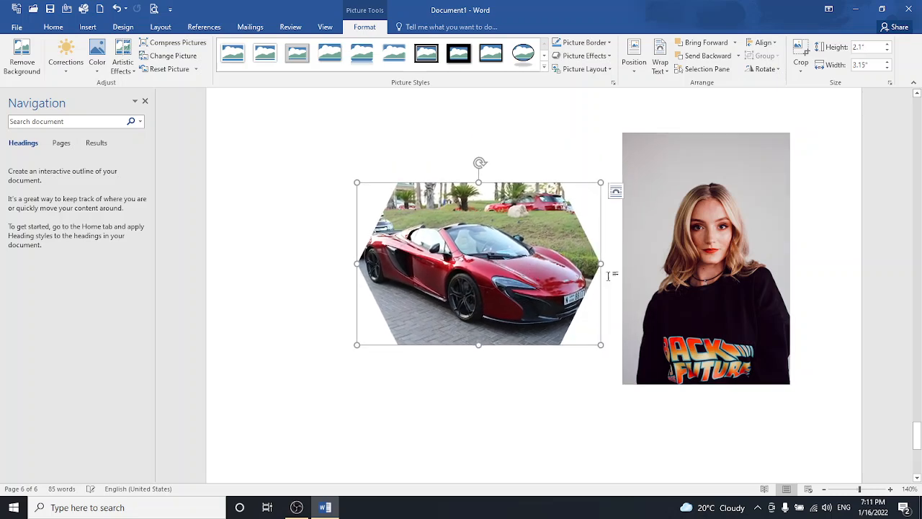
left_click_drag(650, 276, 630, 263)
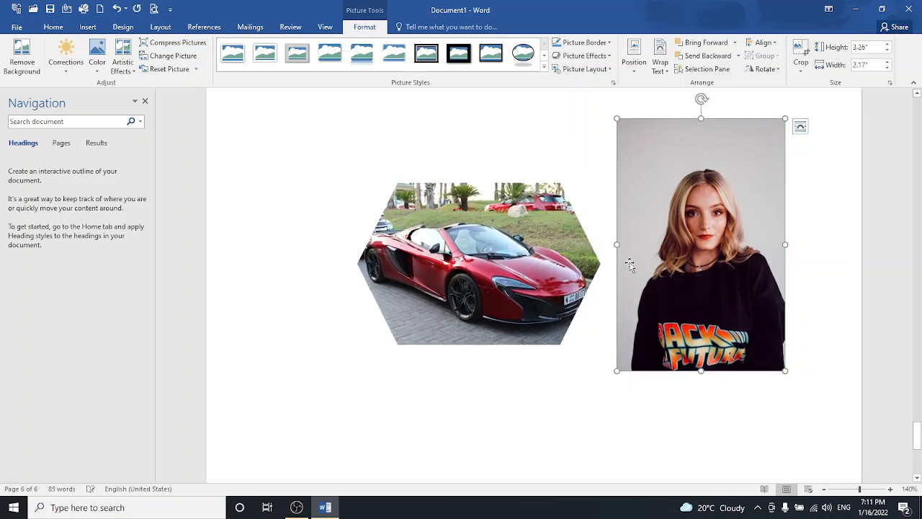
- Select the car and portrait together and group them into one object
left_click(493, 250)
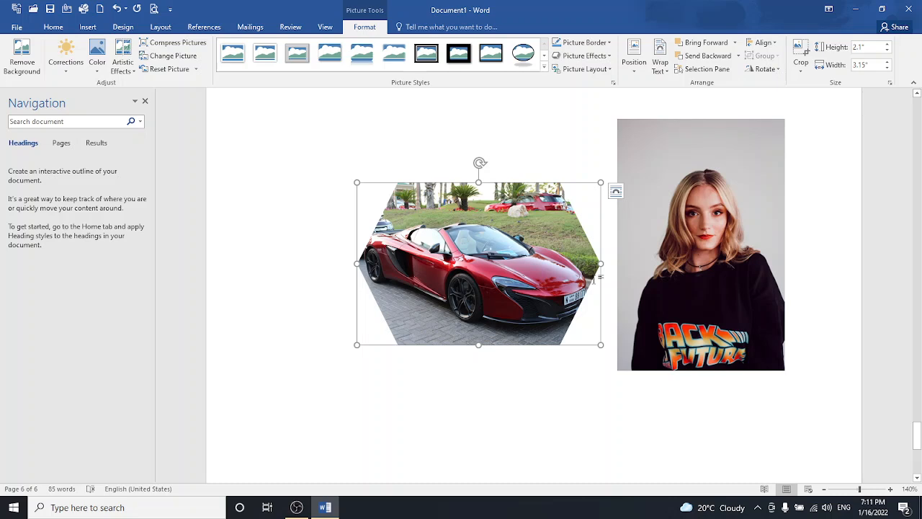
left_click(675, 295, "ctrl")
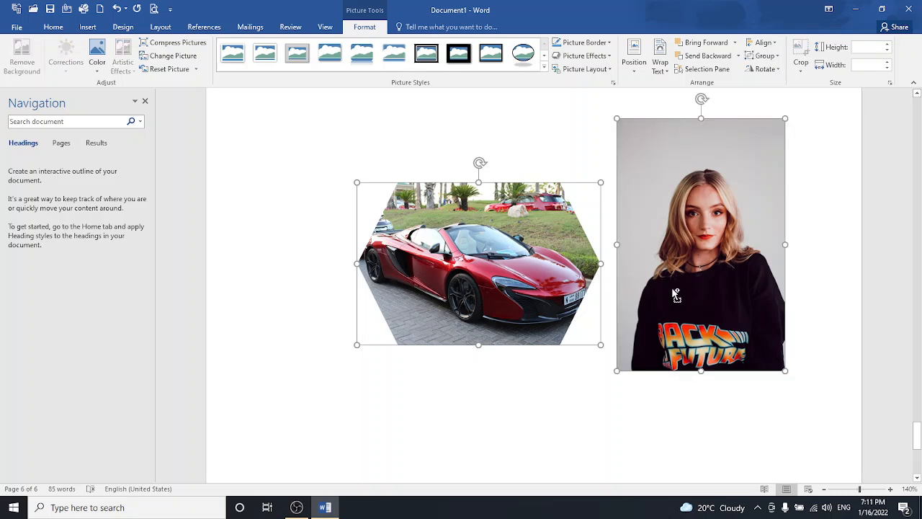
left_click(758, 57)
left_click(765, 70)
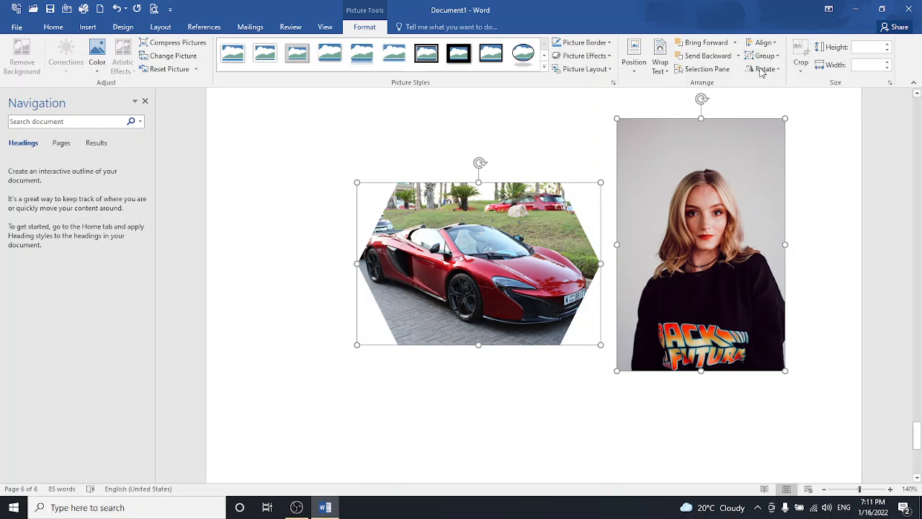
- Add a blank line above the picture group and reposition the group on the page
left_click(560, 159)
key("Return")
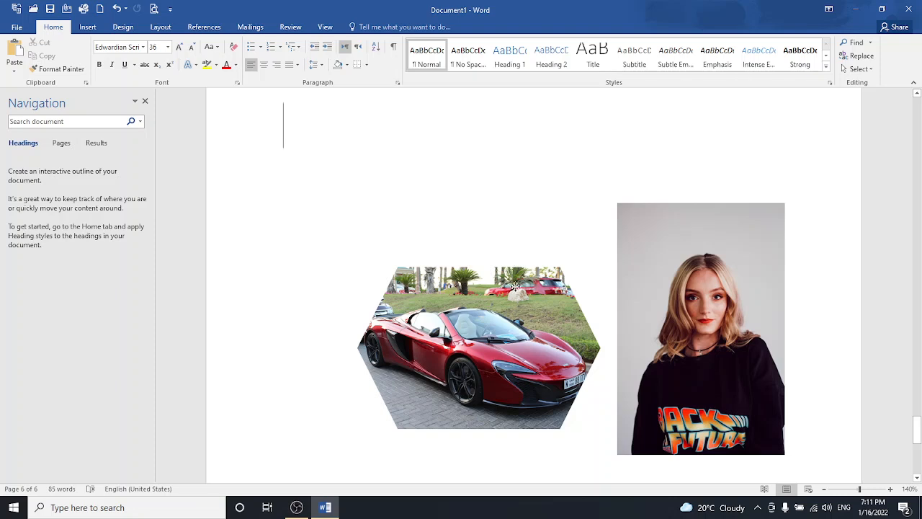
left_click(520, 268)
left_click_drag(520, 267, 487, 252)
mouse_move(648, 264)
left_mouse_down()
mouse_move(640, 240)
mouse_move(638, 259)
left_mouse_up()
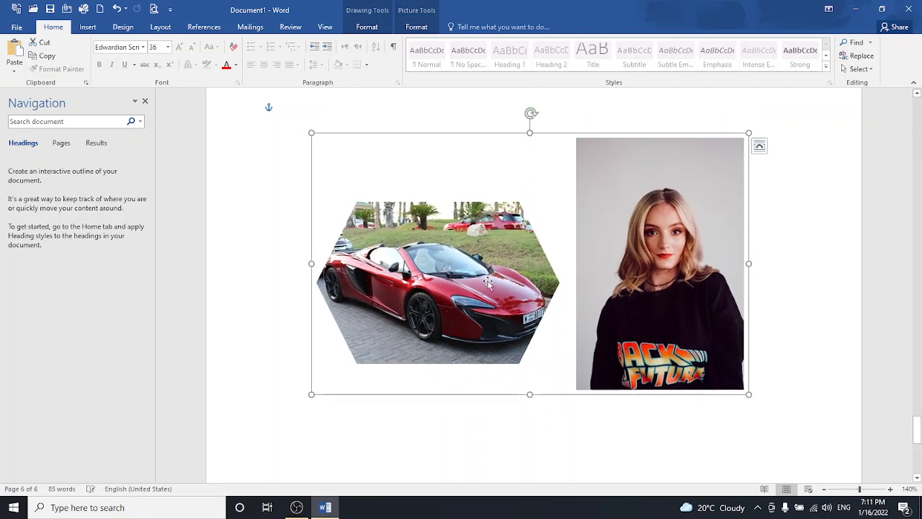
left_click(521, 166)
mouse_move(587, 219)
left_mouse_down()
mouse_move(670, 282)
mouse_move(554, 203)
mouse_move(612, 276)
mouse_move(586, 252)
left_mouse_up()
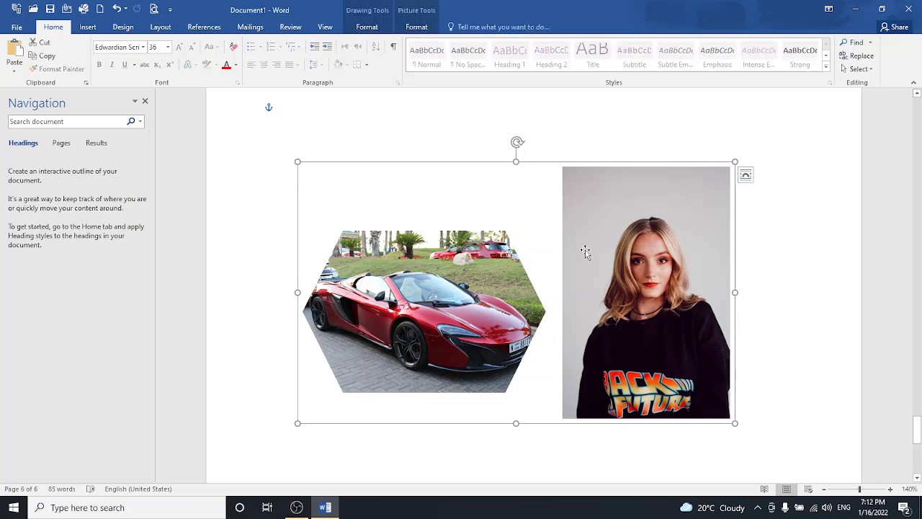
- Ungroup the car and portrait into separate pictures and nudge them slightly up and left
left_click(416, 27)
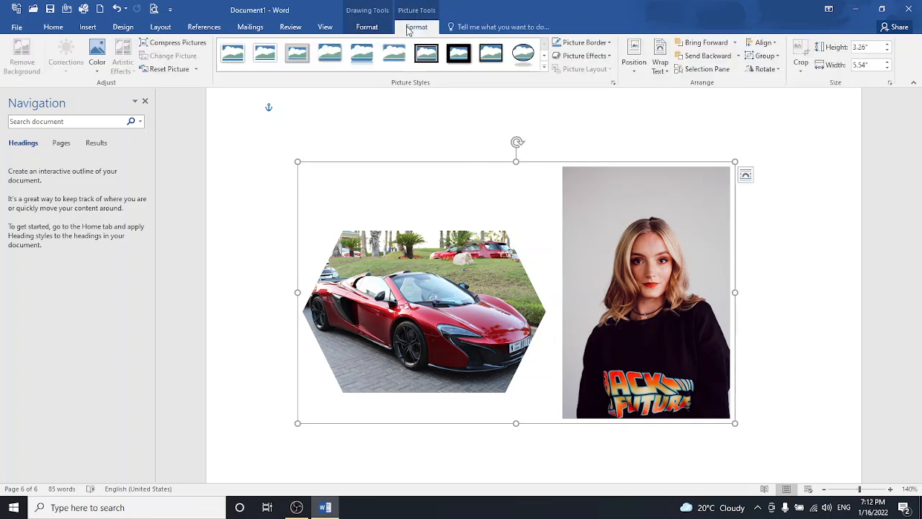
left_click(752, 56)
left_click(762, 85)
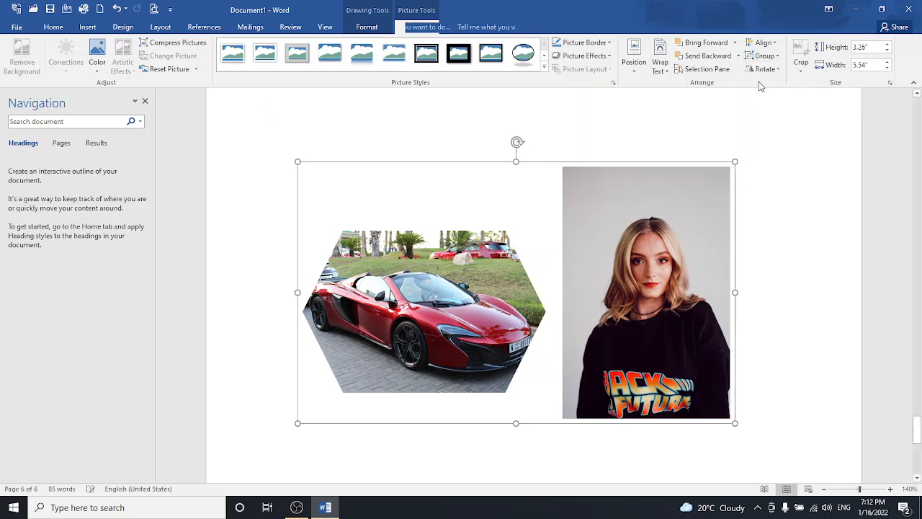
left_click_drag(644, 231, 616, 223)
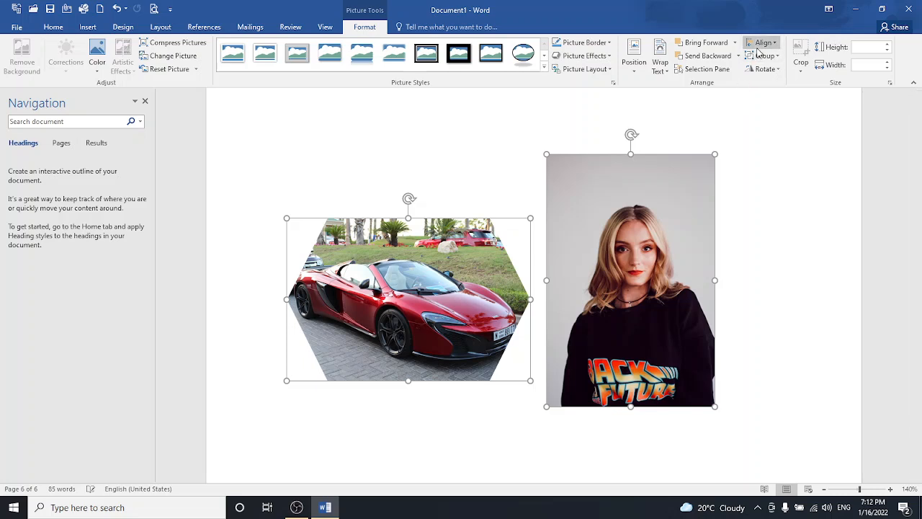
- Nudge the portrait slightly right and down and the car slightly left and down to line them up
left_click(762, 43)
left_click(762, 43)
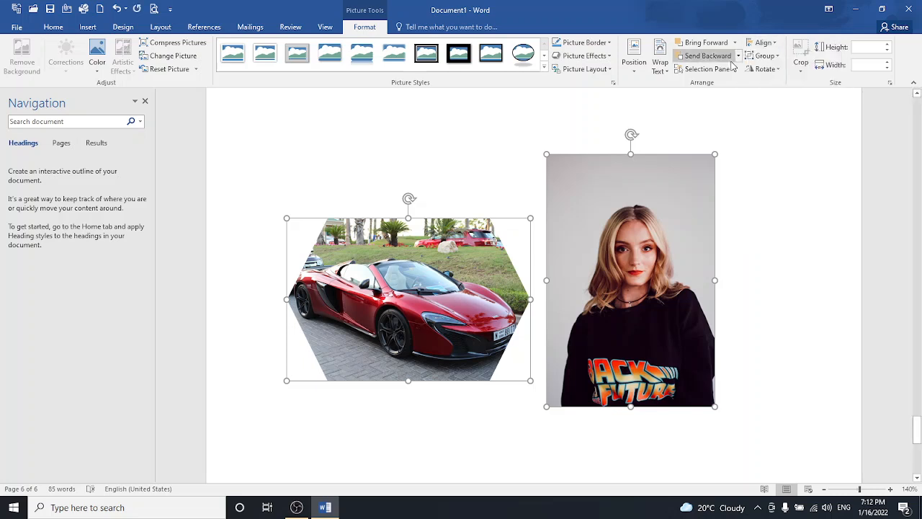
left_click(765, 56)
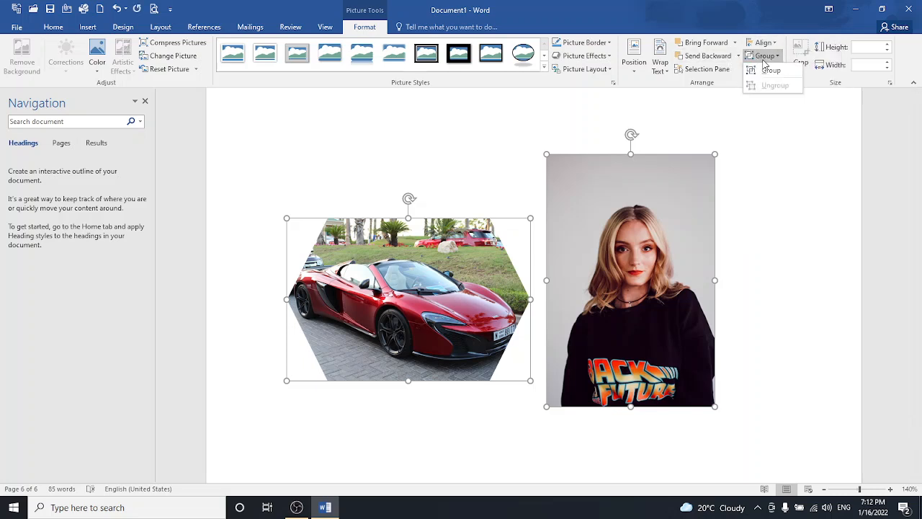
left_click(788, 162)
left_click(761, 242)
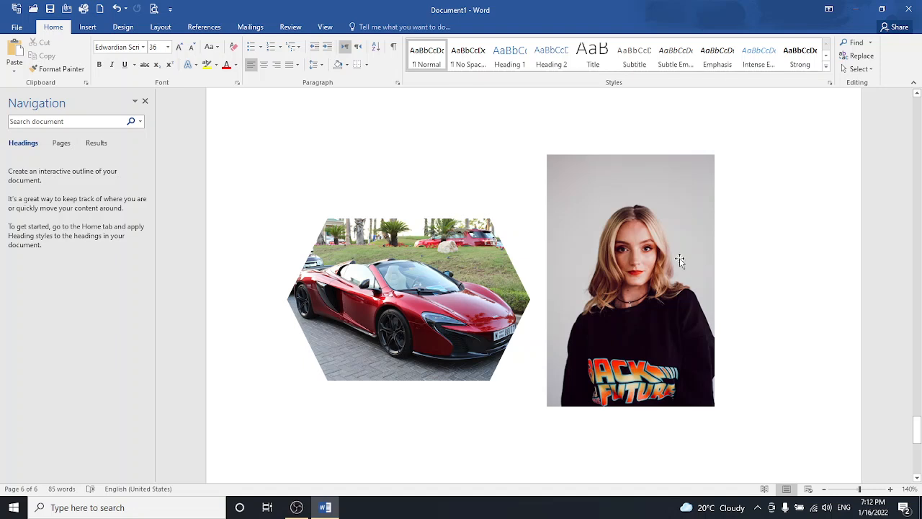
mouse_move(680, 259)
left_mouse_down()
mouse_move(696, 267)
mouse_move(704, 243)
mouse_move(722, 273)
mouse_move(689, 273)
left_mouse_up()
left_click_drag(494, 295, 496, 303)
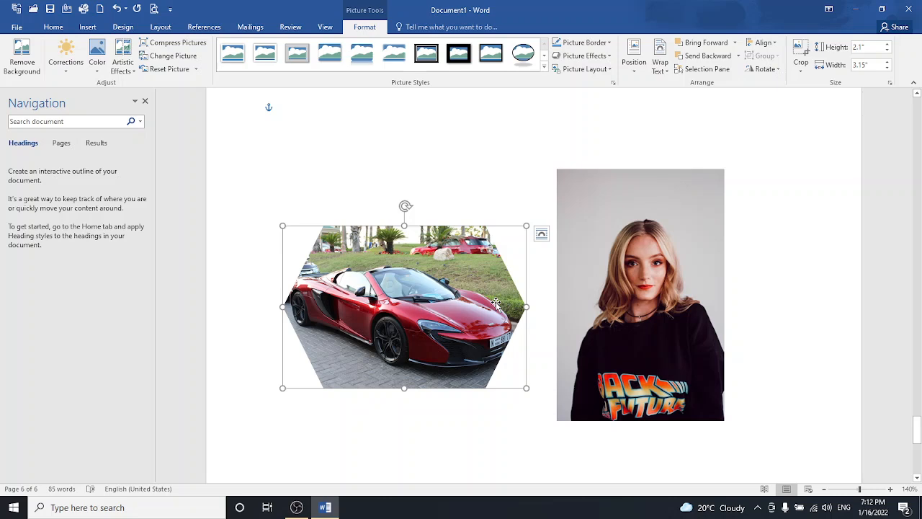
- Group the car and portrait into one 5.72 × 3.26-inch object and move it slightly lower
left_click(612, 309, "shift")
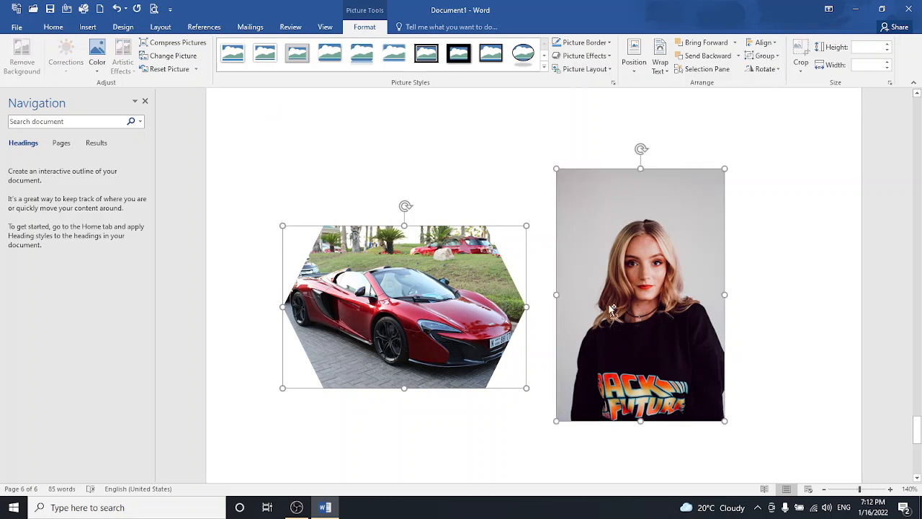
left_click(763, 57)
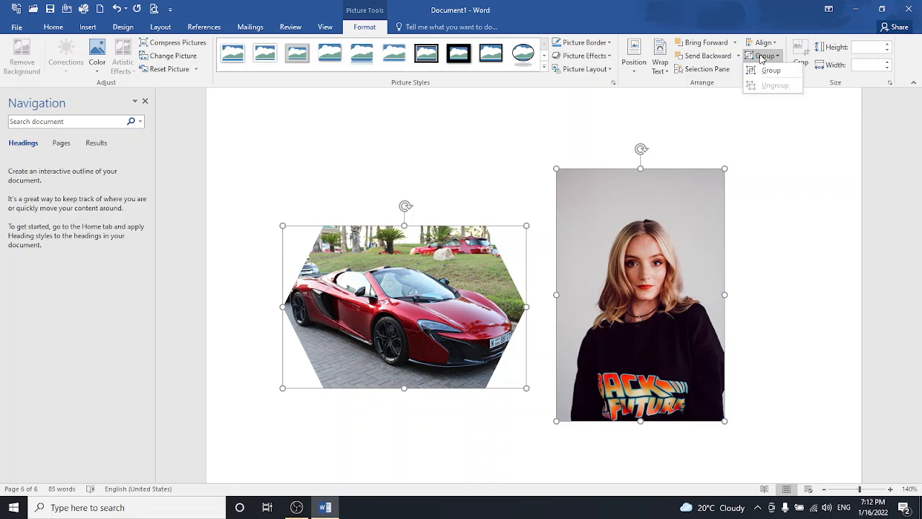
left_click(770, 70)
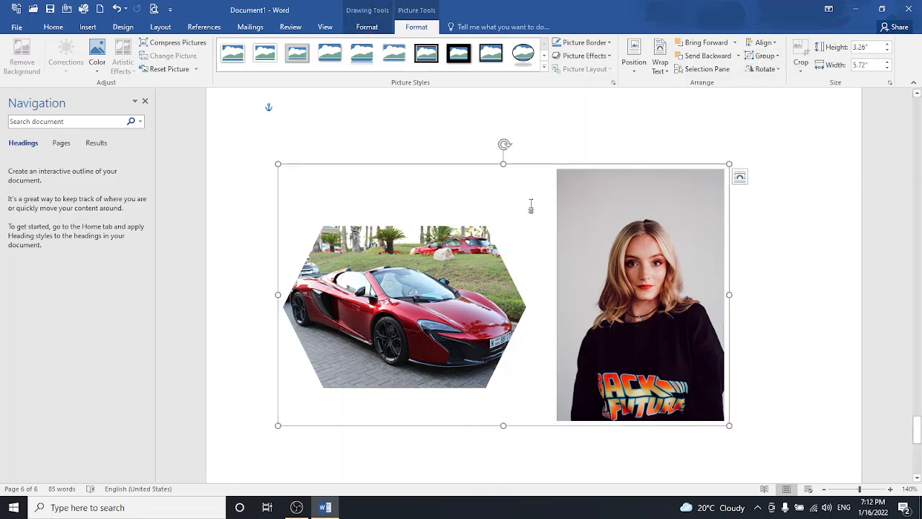
left_click_drag(589, 243, 571, 278)
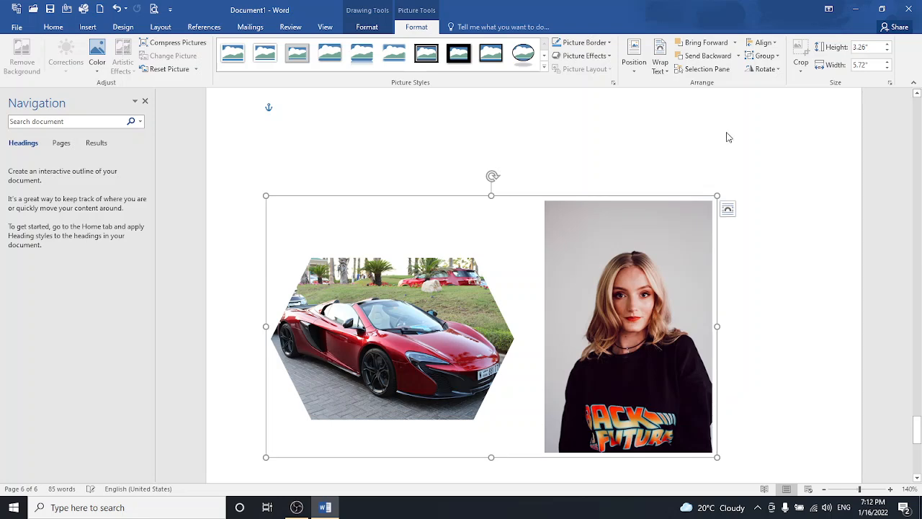
- After trying a 90° rotation and vertical flip, rotate the picture group back to horizontal
left_click(755, 71)
left_click(760, 84)
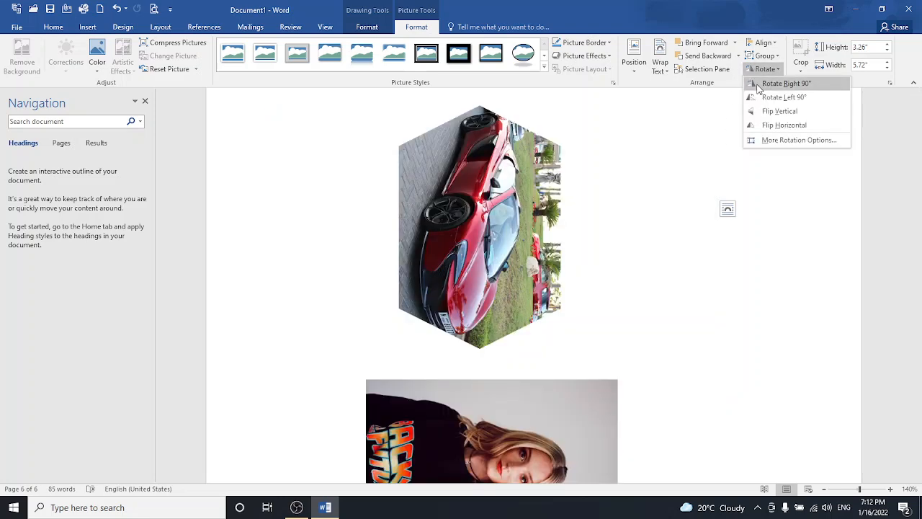
left_click(766, 68)
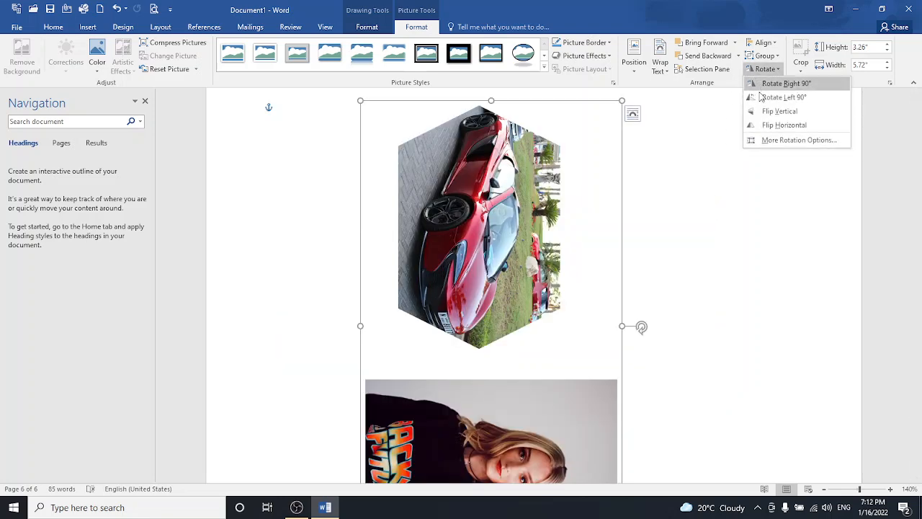
left_click(766, 112)
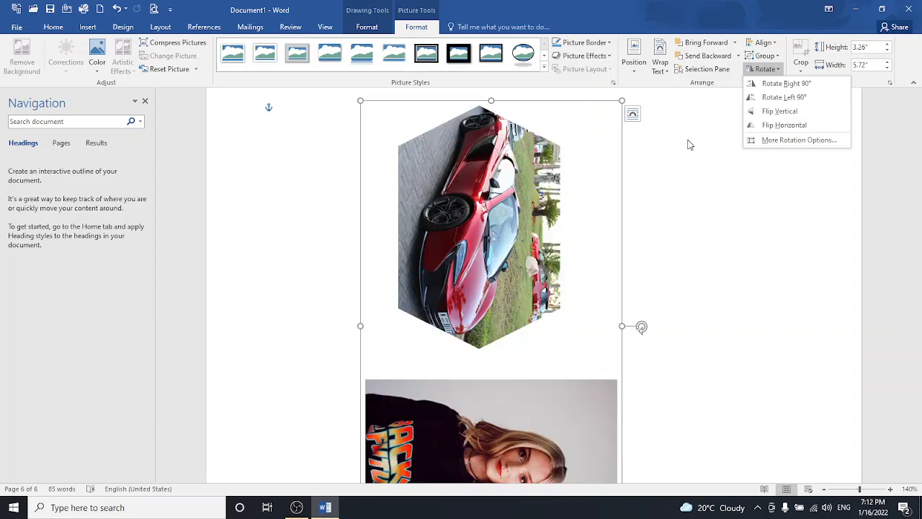
left_click(688, 144)
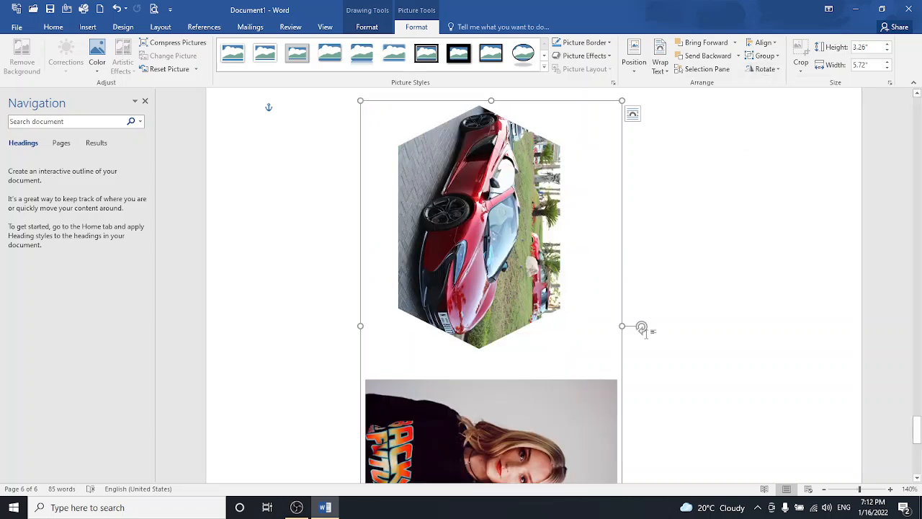
left_click_drag(642, 328, 497, 170)
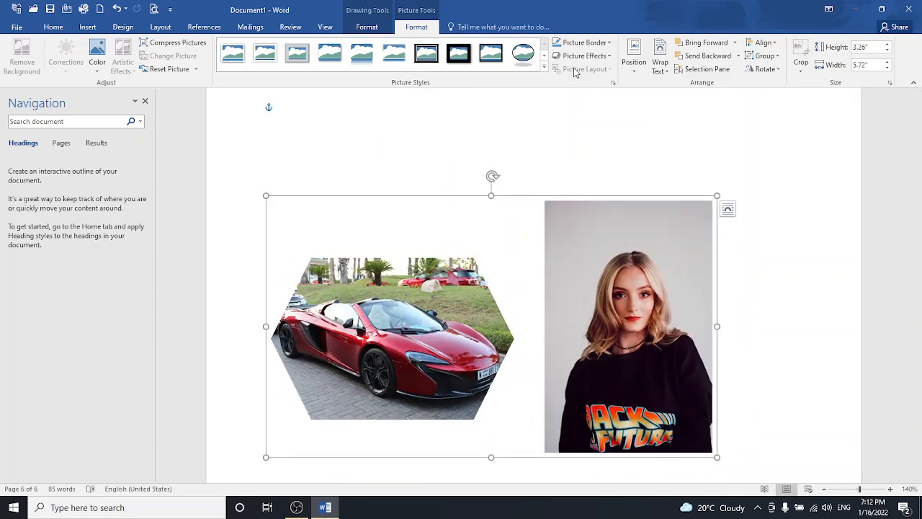
- Reset the car picture to a plain rectangle, then deselect it and move the cursor up
left_click(170, 69)
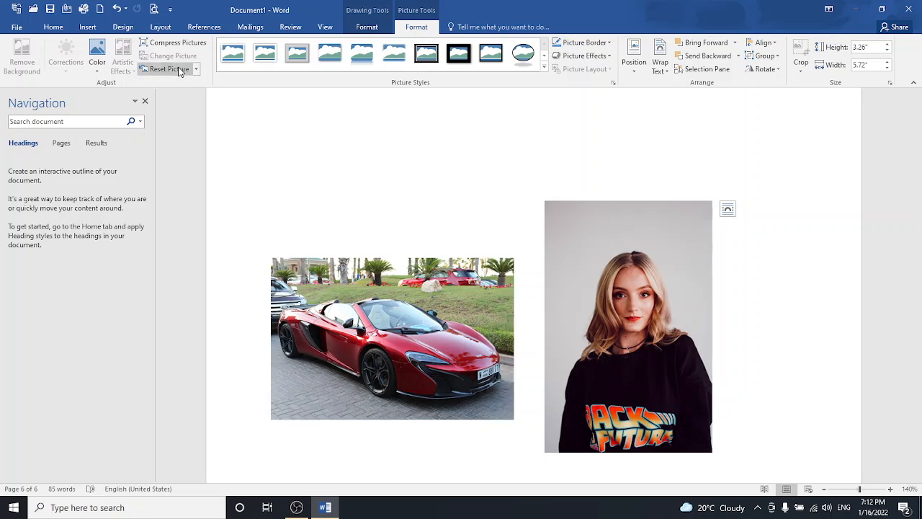
left_click_drag(917, 426, 917, 448)
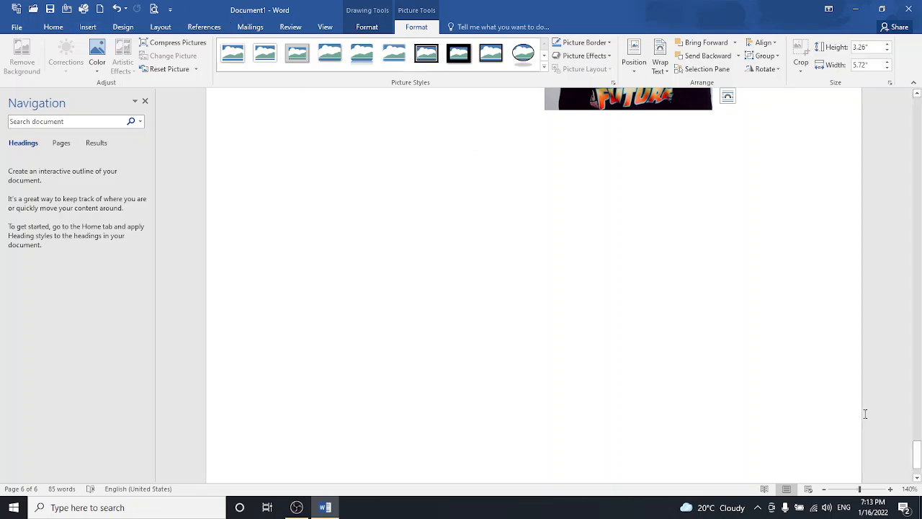
left_click_drag(916, 453, 917, 462)
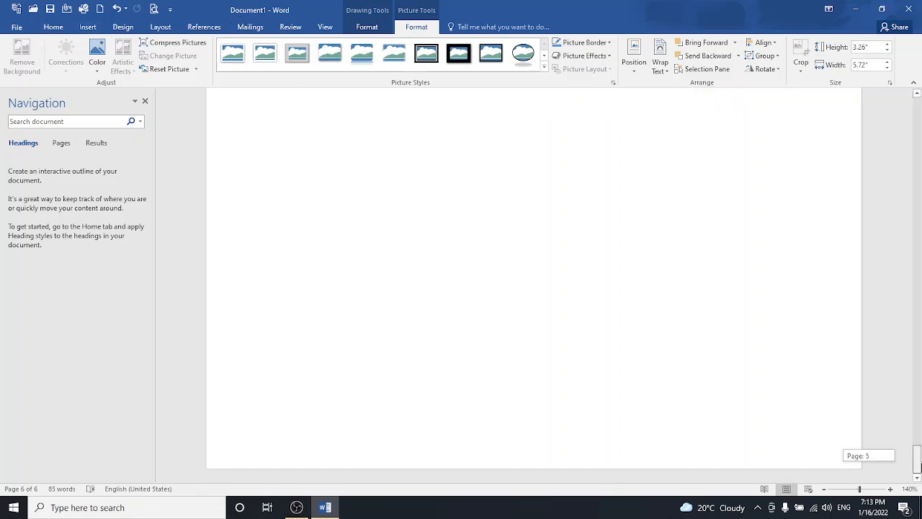
left_click(545, 400)
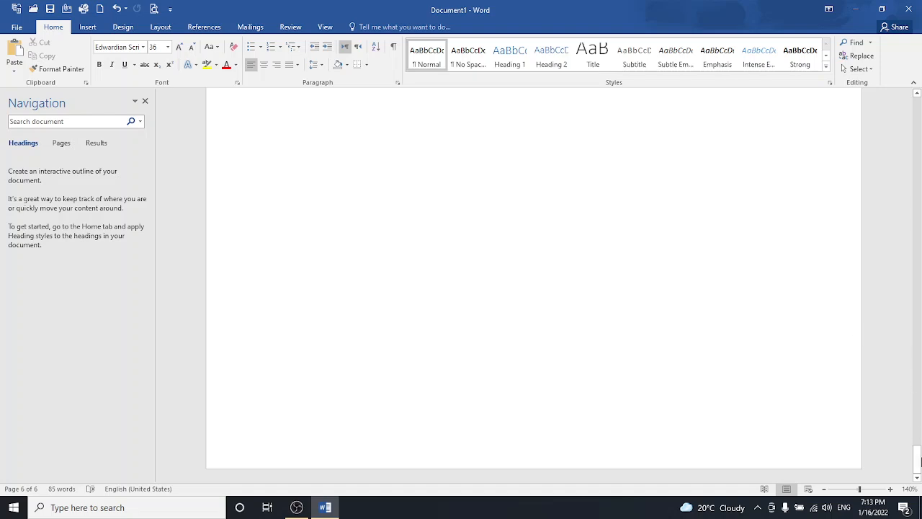
left_click(919, 461)
key("Up")
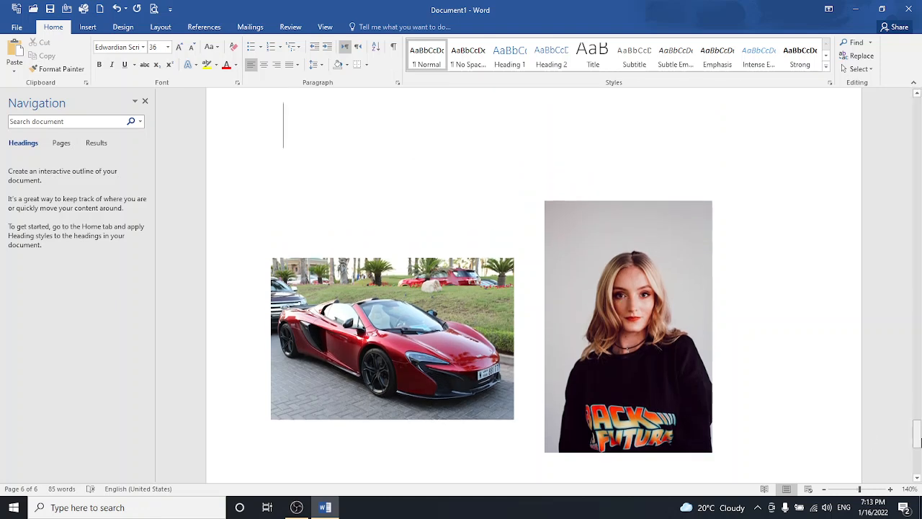
- Pause the OBS recording and minimise OBS to reveal the blank Word document Document2
mouse_move(297, 503)
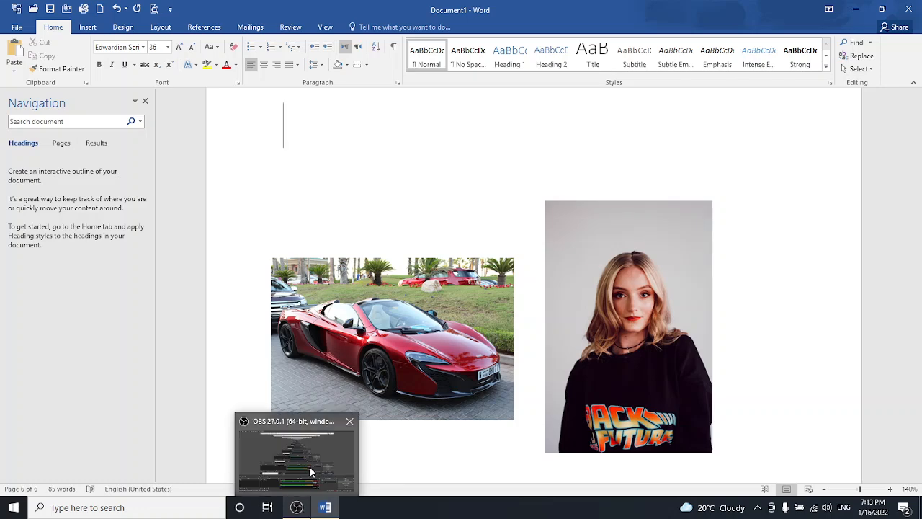
left_click(310, 467)
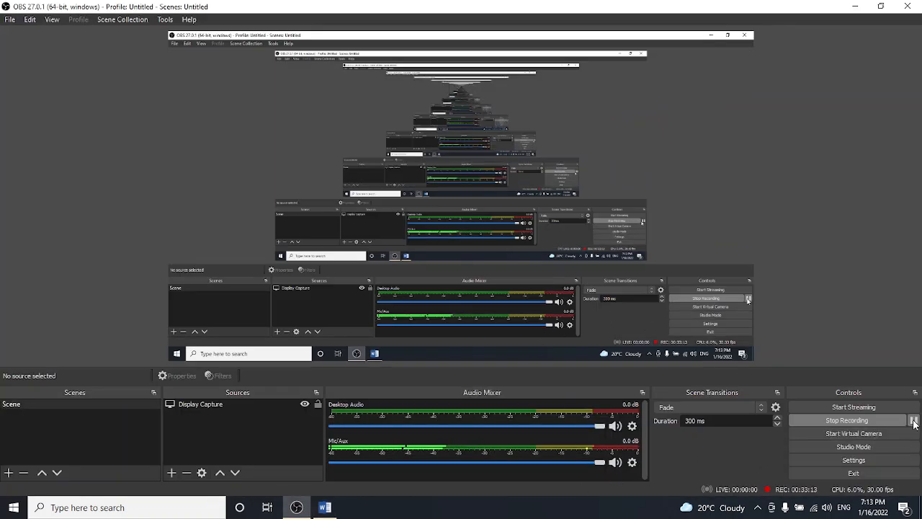
left_click(914, 421)
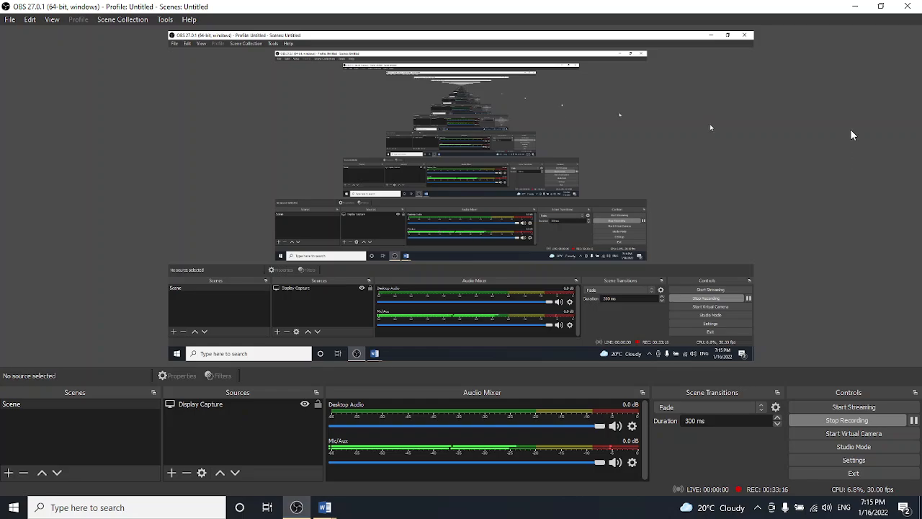
left_click(855, 7)
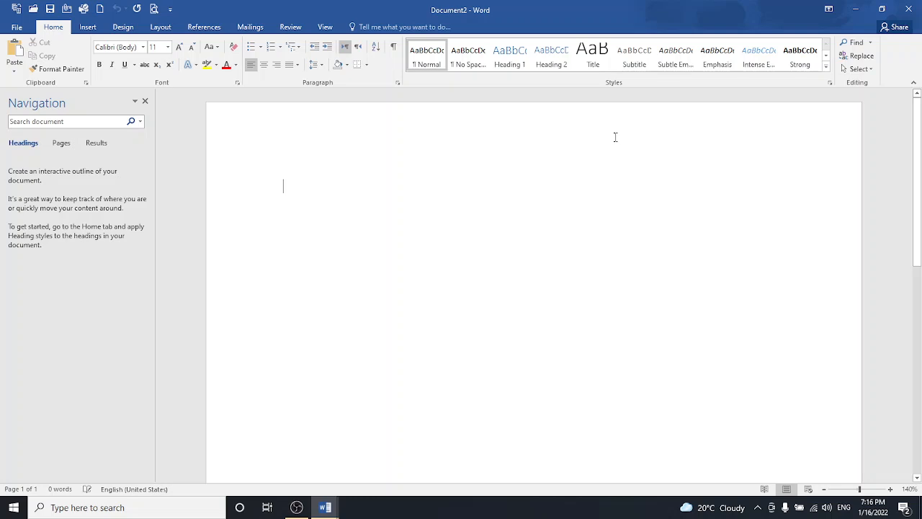
- Insert the pngwing.com emblem from the Ms office batch 2 folder, sized 1.7 × 1.7 inches
left_click(89, 29)
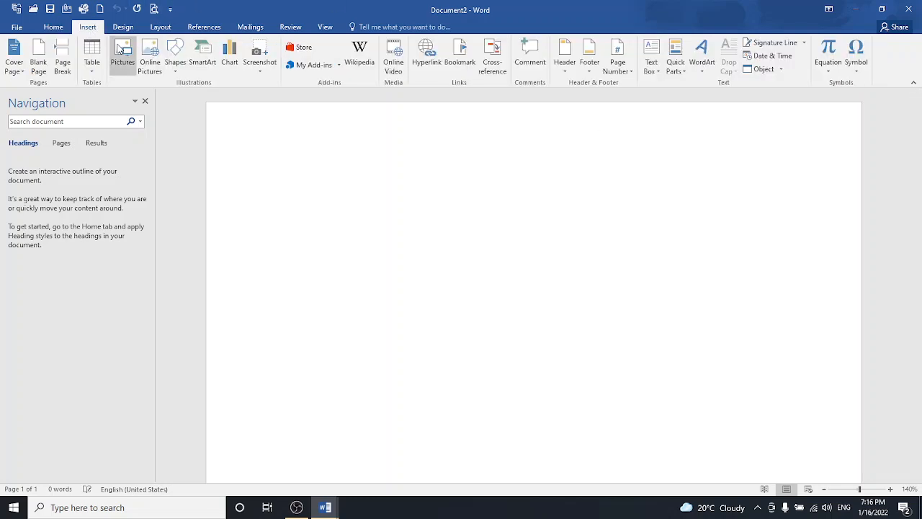
left_click(120, 48)
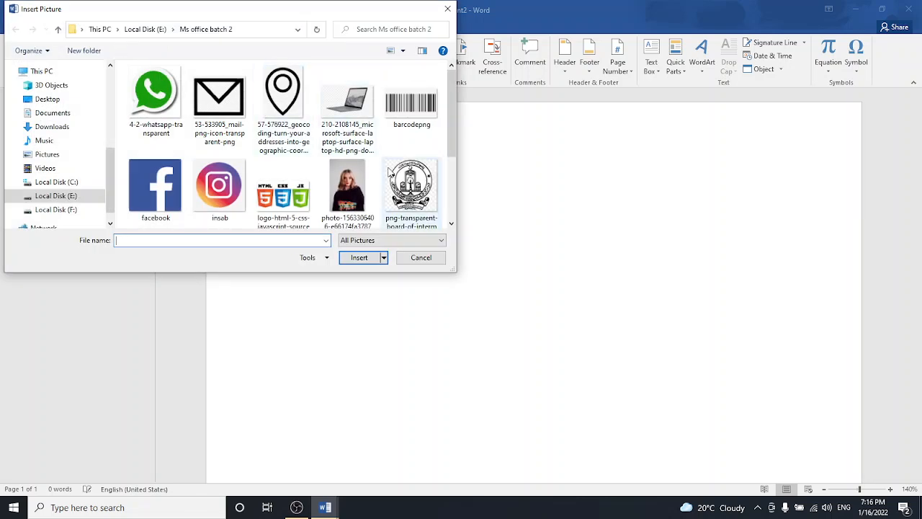
left_click(402, 183)
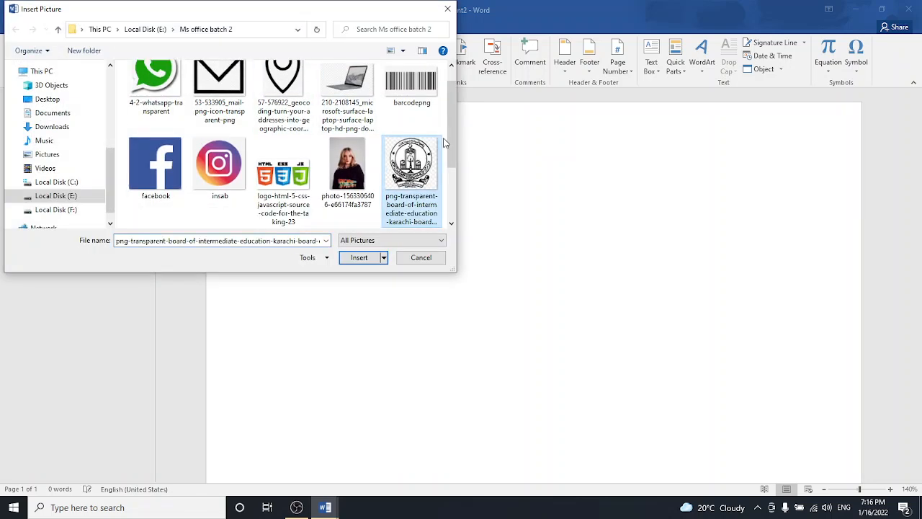
left_click_drag(449, 139, 452, 175)
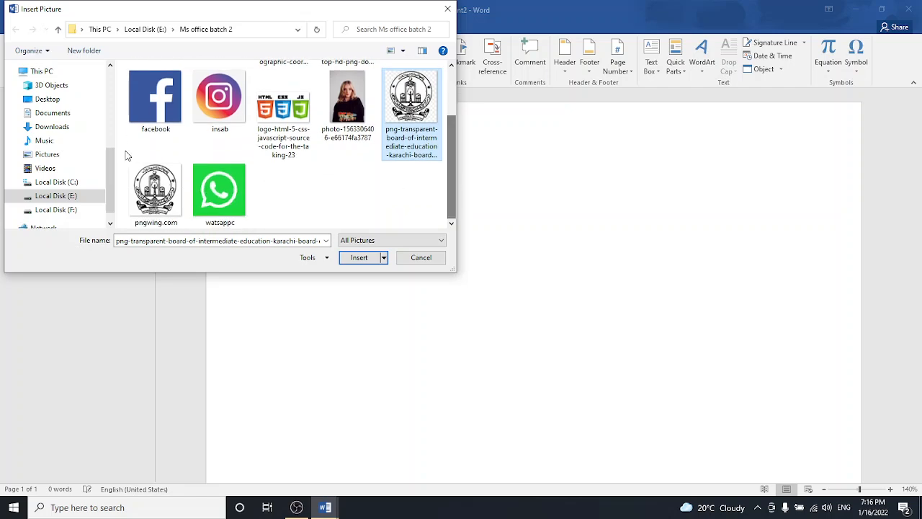
left_click(155, 191)
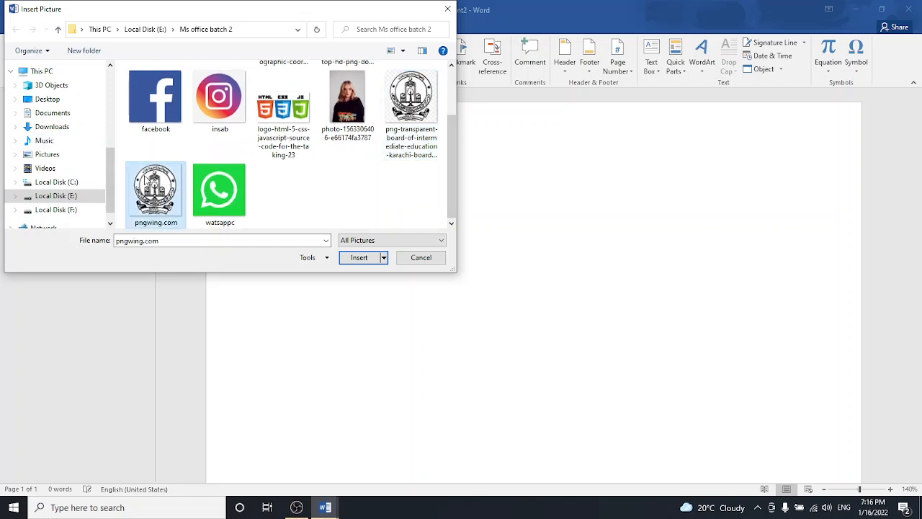
left_click(344, 259)
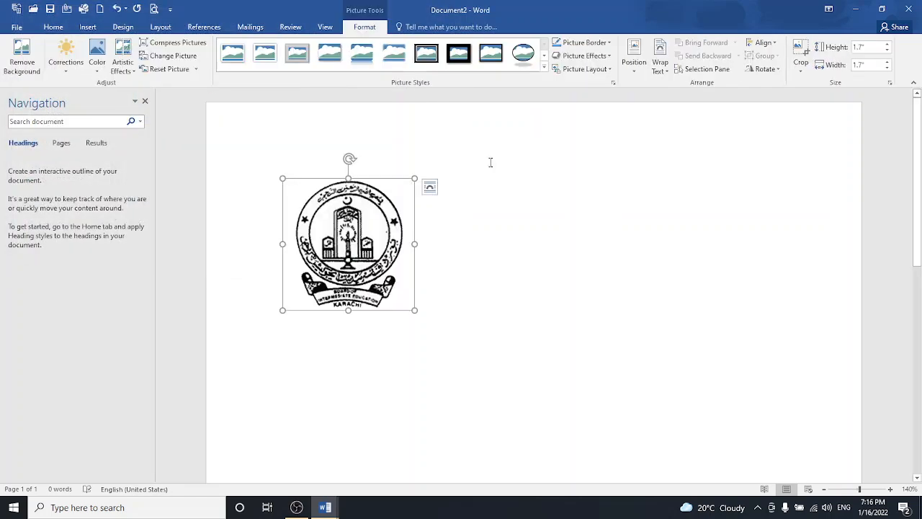
- Set the emblem's text wrapping to Square and shrink it to about 0.94 inches
left_click(657, 66)
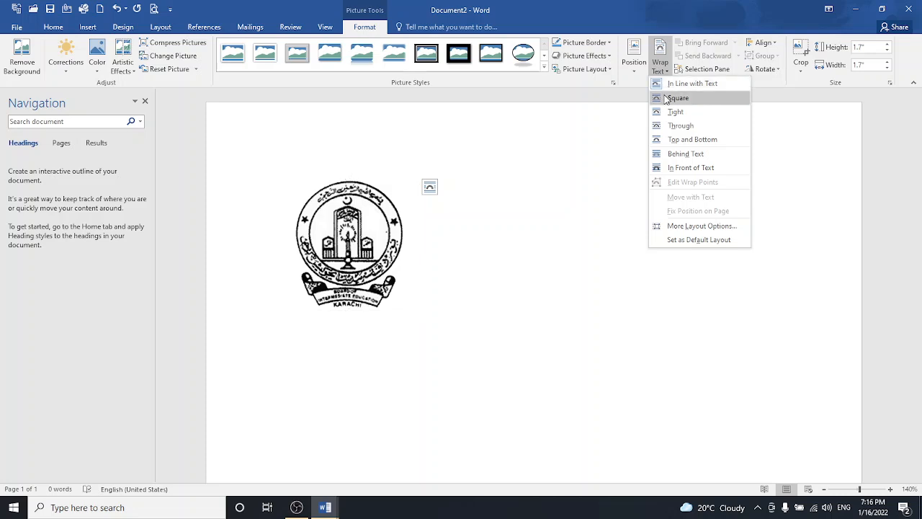
left_click(667, 98)
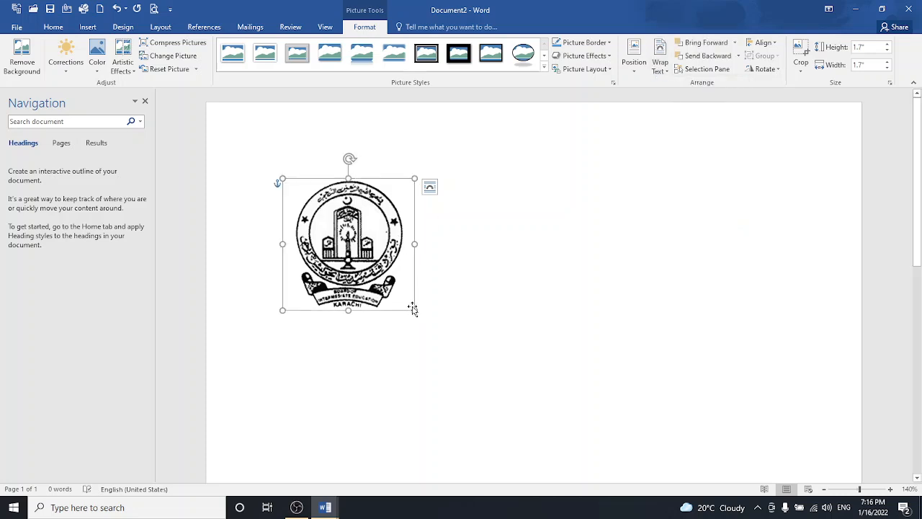
left_click_drag(414, 309, 354, 250)
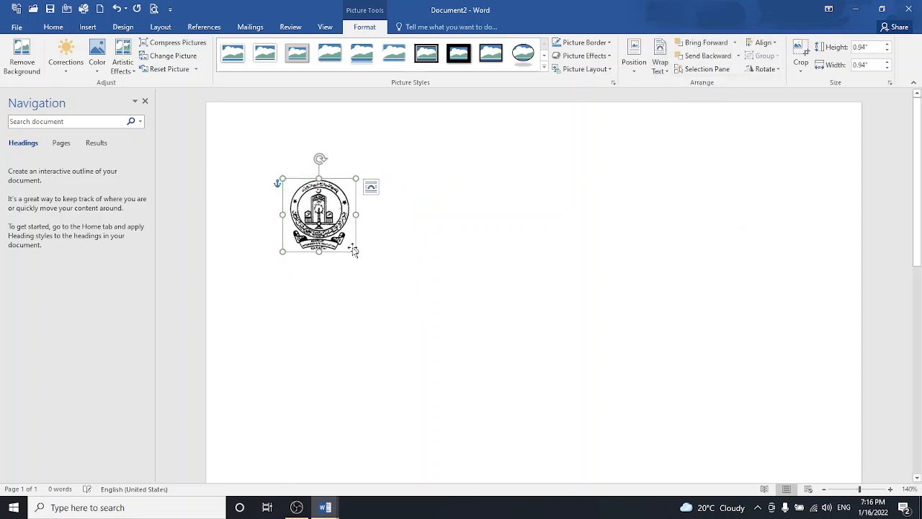
key("ctrl+e")
- Move the emblem to the top of the page and shrink it to 0.72 inches
left_click_drag(464, 180, 532, 138)
left_click(637, 58)
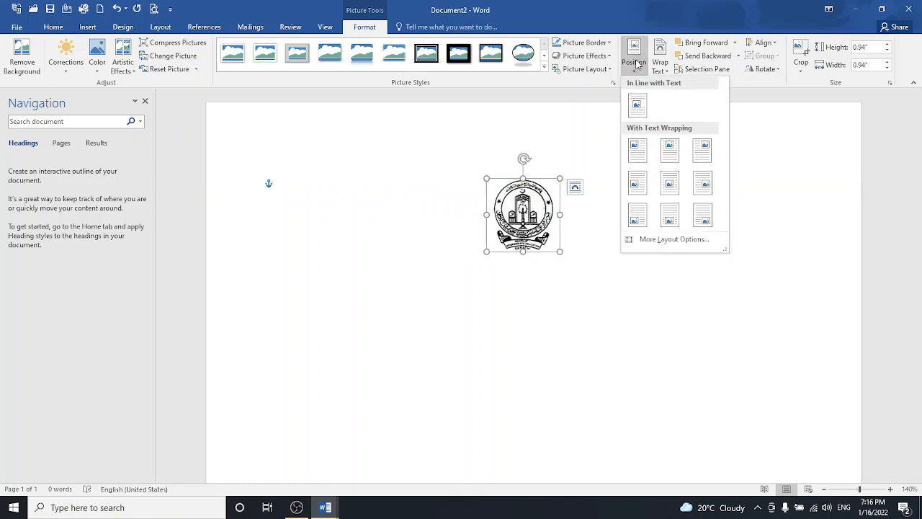
left_click(644, 141)
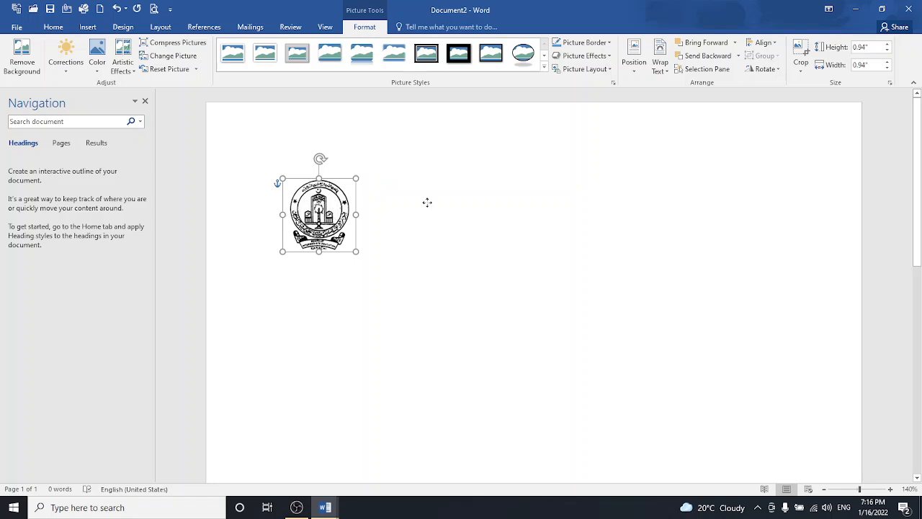
left_click_drag(427, 202, 522, 163)
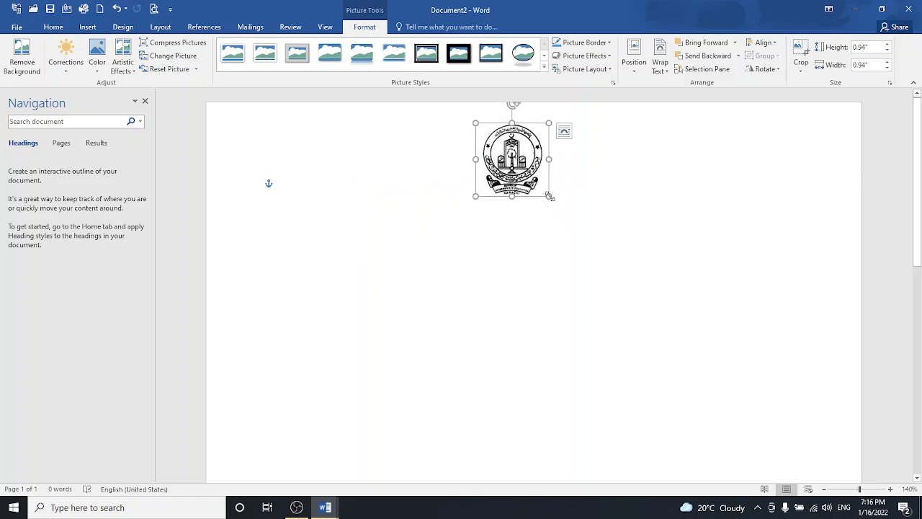
left_click_drag(546, 194, 533, 181)
left_click_drag(504, 153, 480, 171)
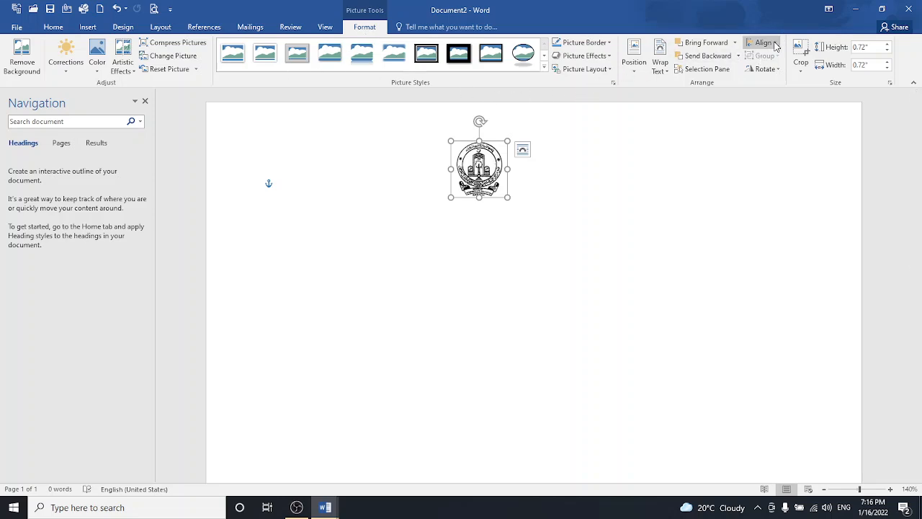
- Centre the emblem horizontally on the page and deselect it
left_click(768, 42)
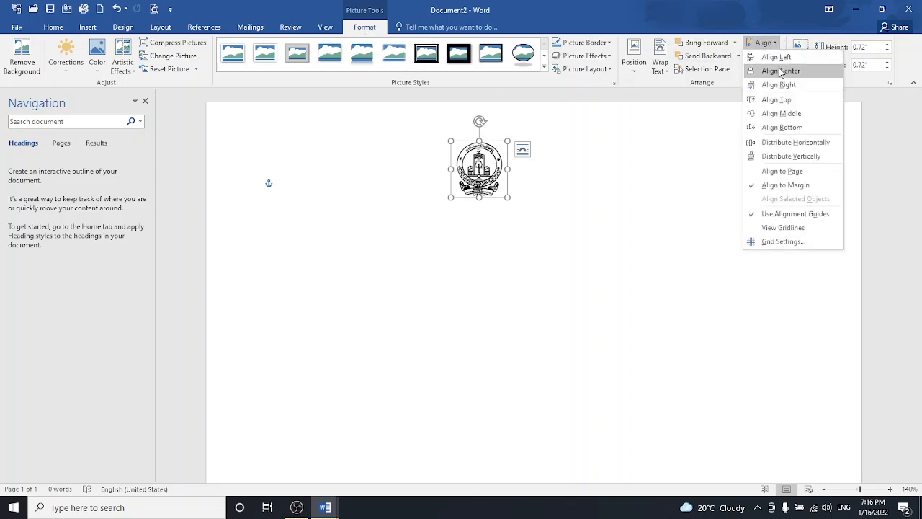
left_click(779, 71)
left_click(559, 217)
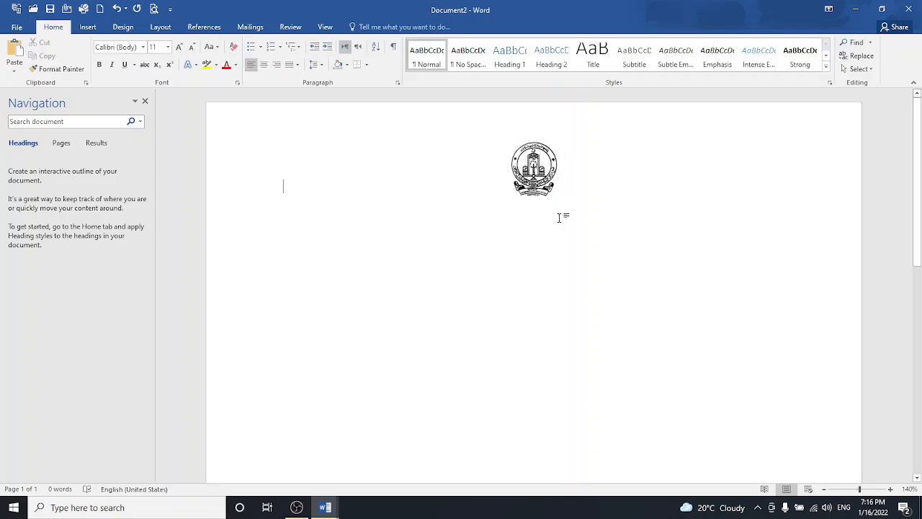
- Type the title BOARD OF INTERMEDIATE EDUCATION KARACHI on a line below the logo
type("B")
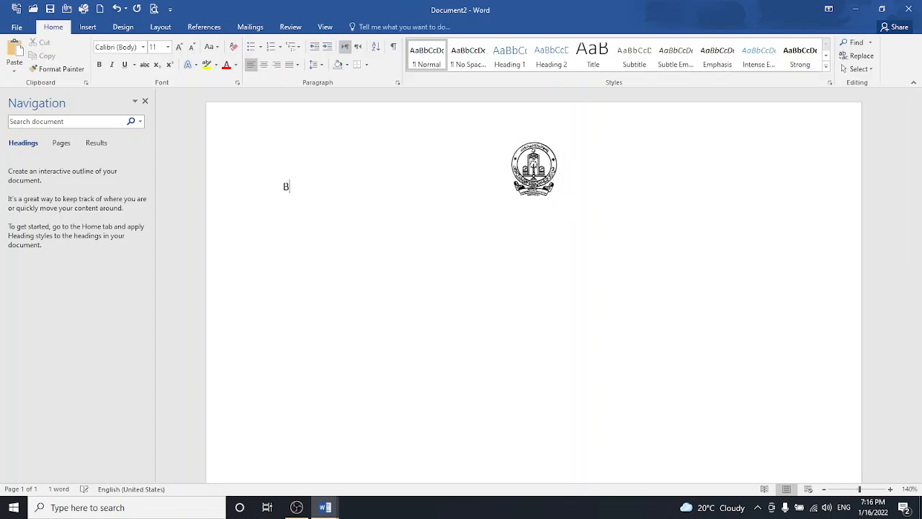
type("OARD O")
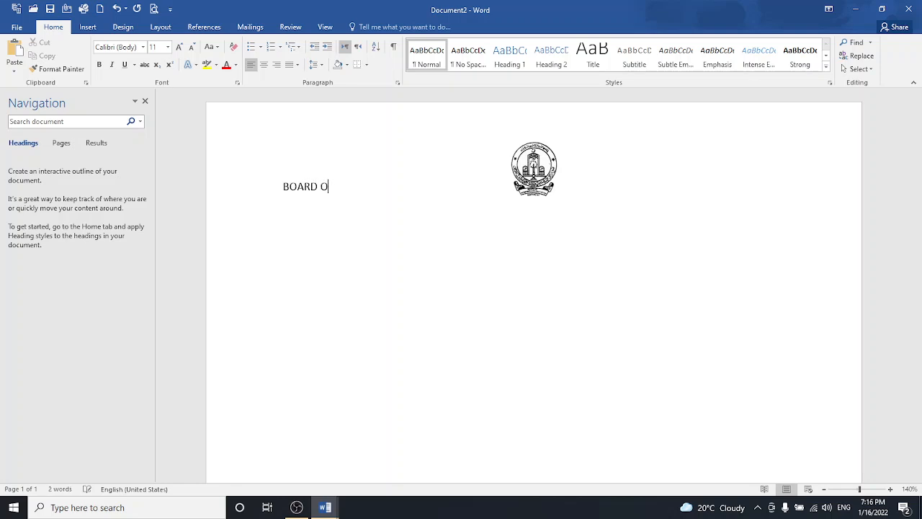
type("F INTERMEDIATE ")
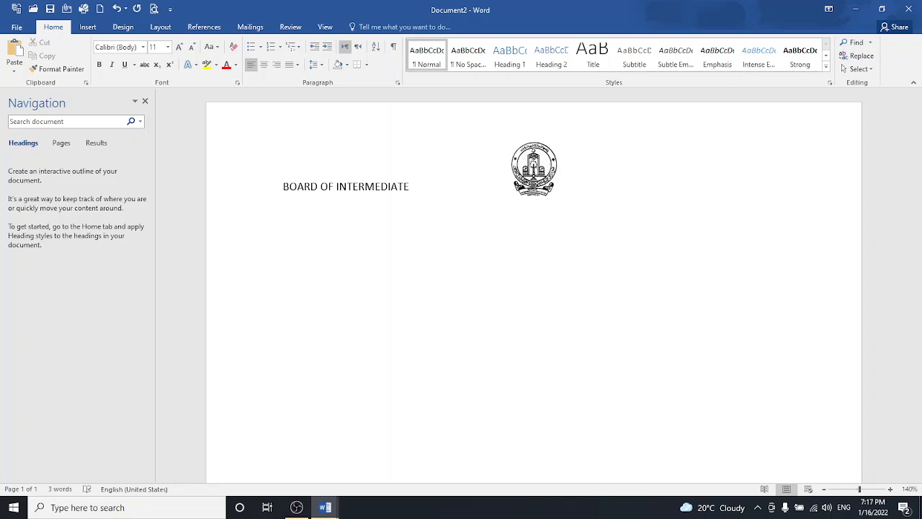
type("EDUCATION KARACHI")
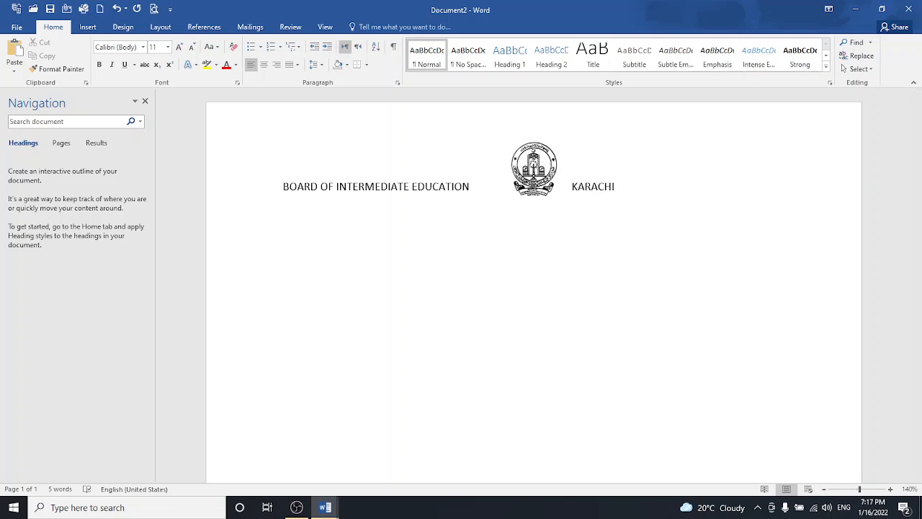
mouse_move(283, 185)
left_mouse_down()
mouse_move(329, 191)
mouse_move(290, 189)
left_mouse_up()
left_click(283, 186)
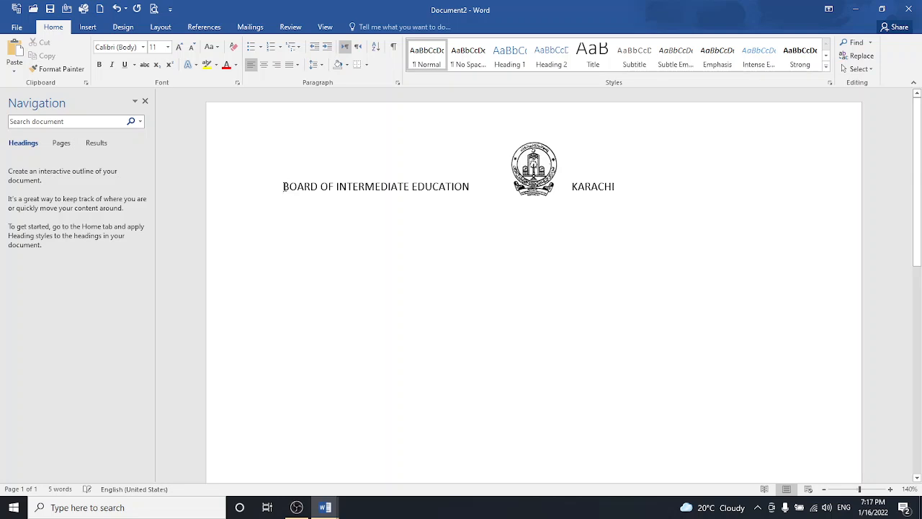
key("Return")
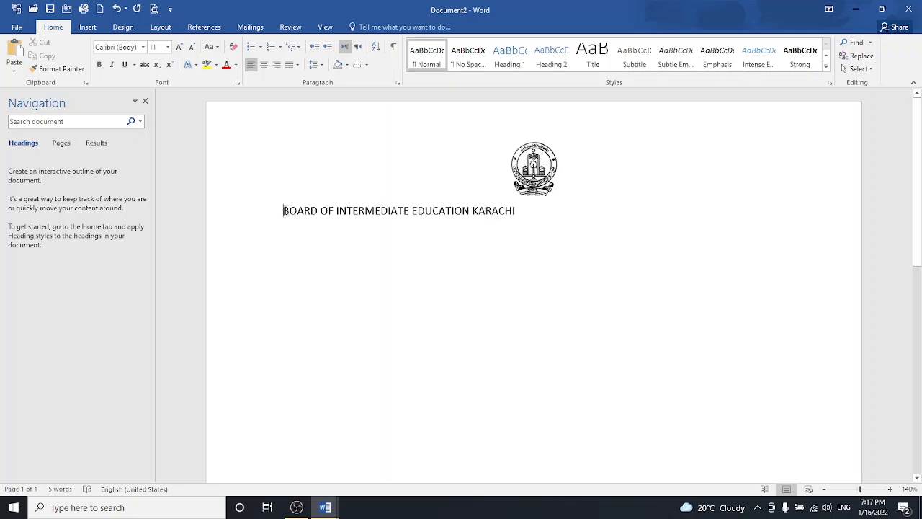
- Make the title 12 pt, centred and underlined, with a new line below
left_click_drag(286, 210, 520, 218)
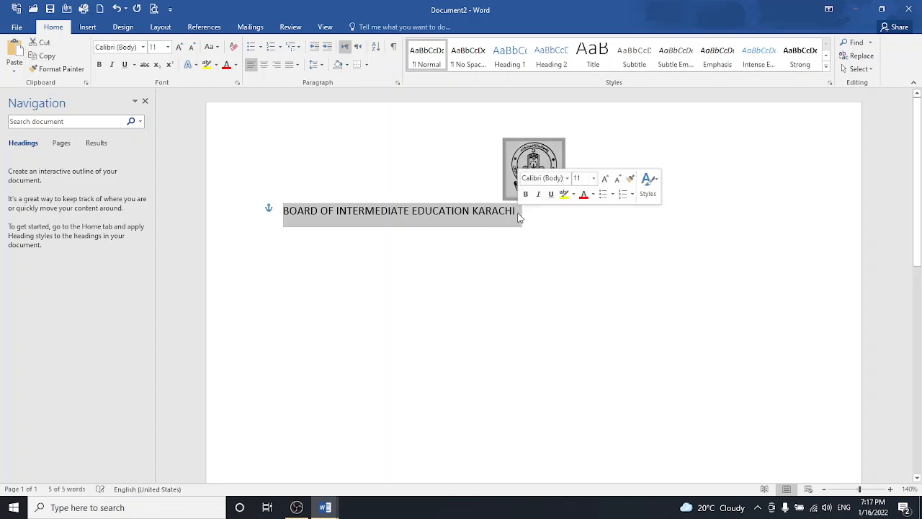
left_click(605, 179)
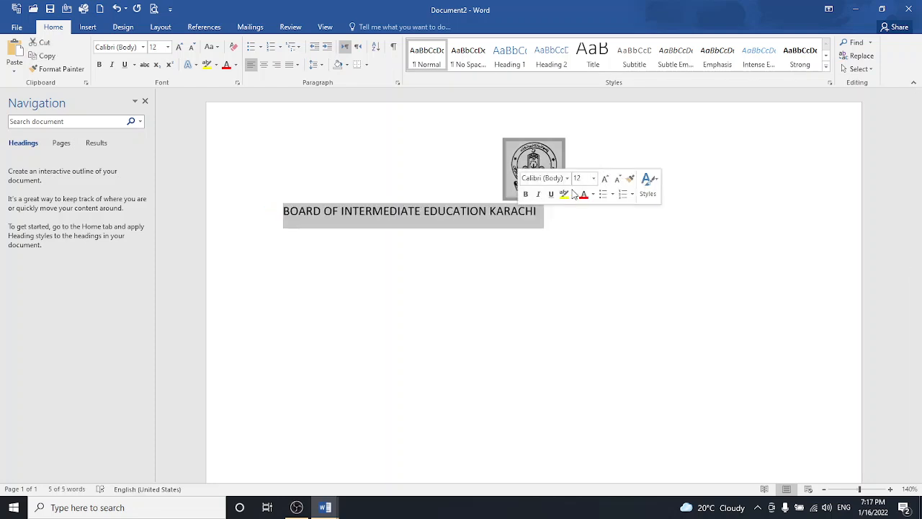
left_click(263, 64)
left_click(125, 64)
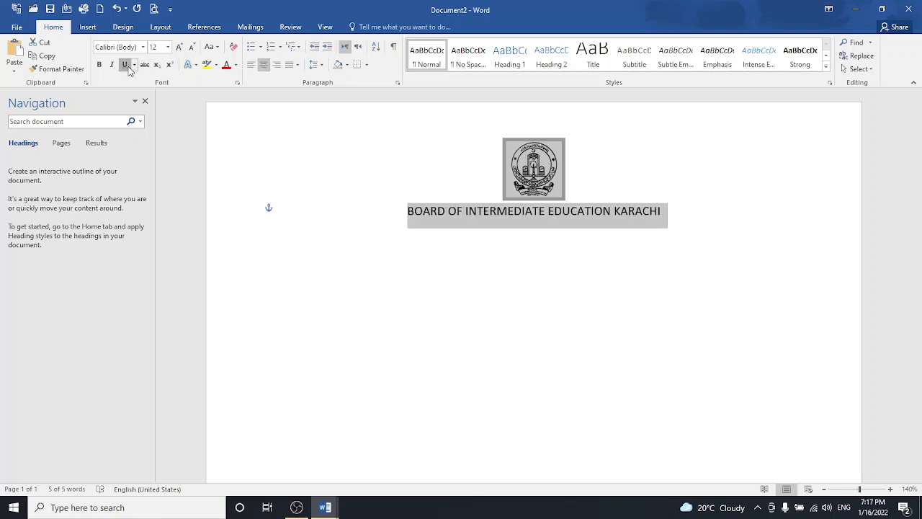
left_click(290, 212)
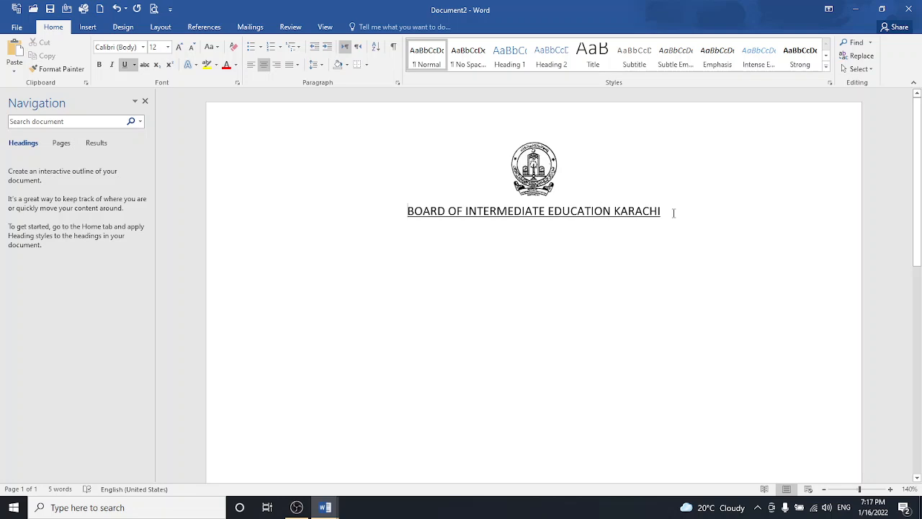
key("Return")
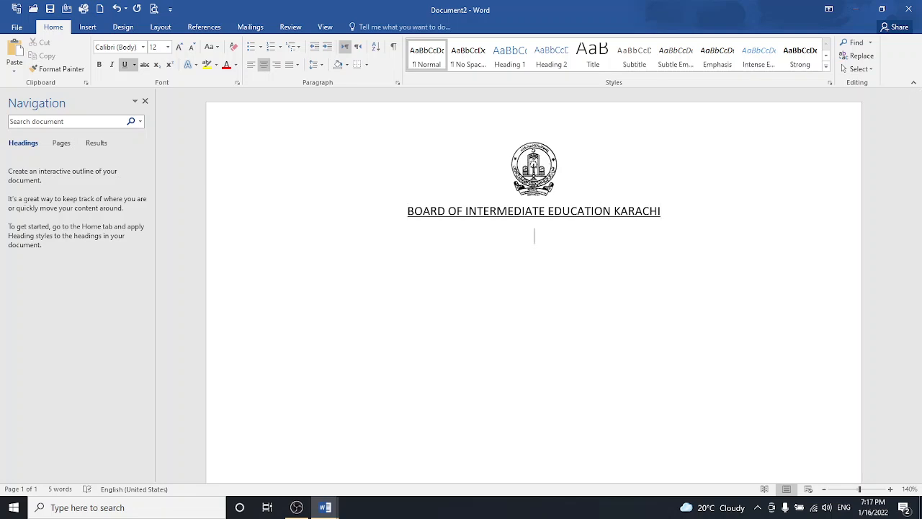
- Type the line 'H.S.C PART-I & II INTERMEDIATE EXAMINATION (Annual-2019)'
type("H.S.C PART-1")
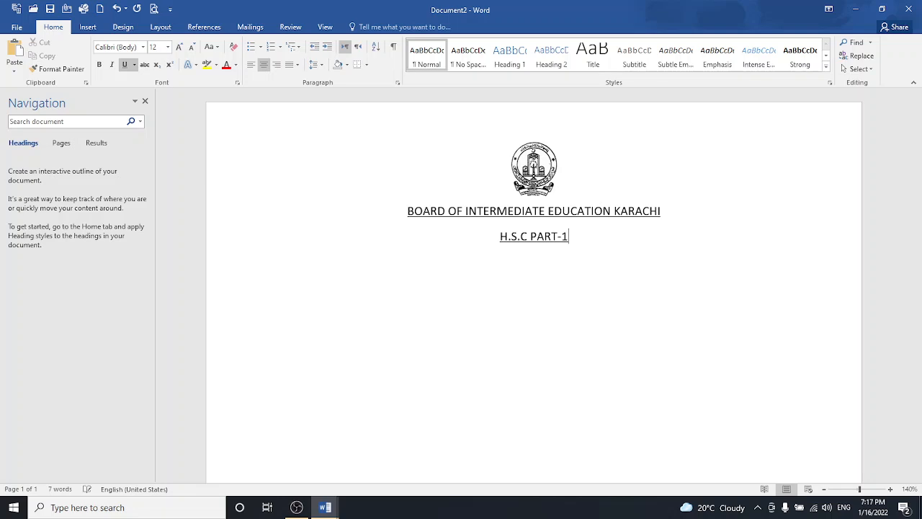
key("BackSpace")
type("I &")
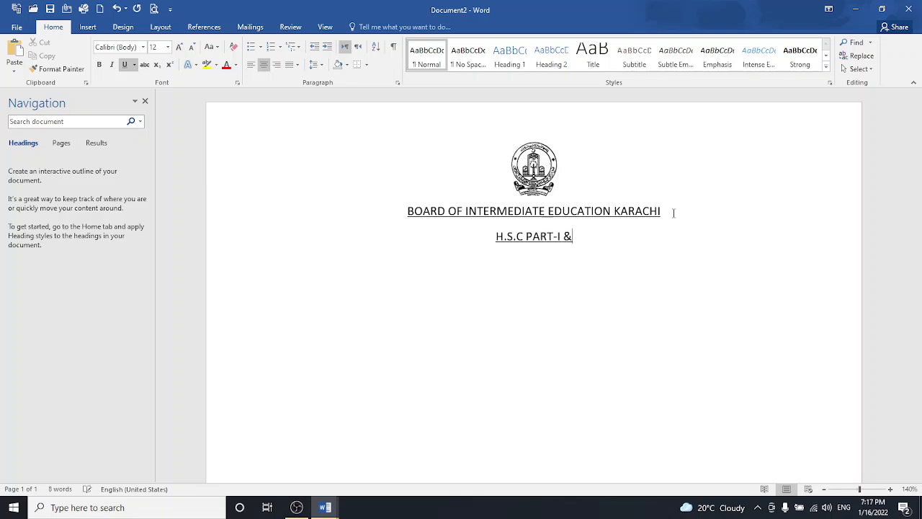
type(" II")
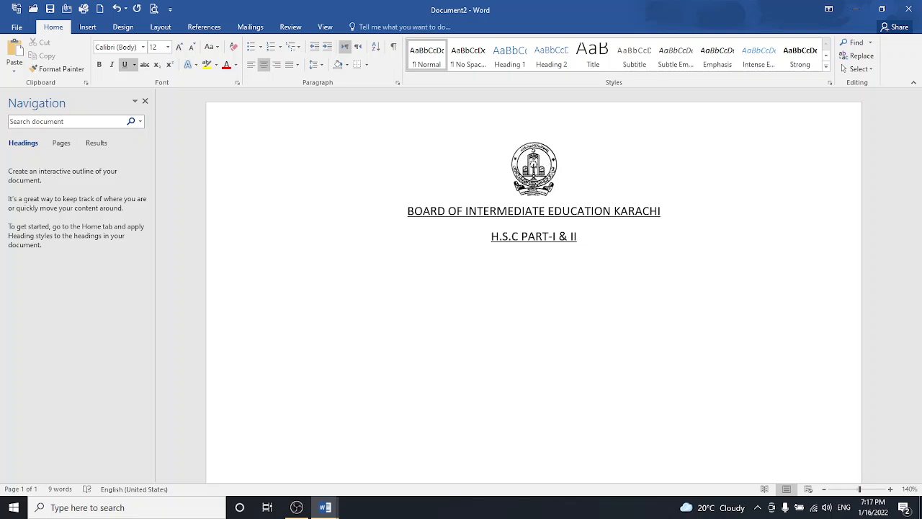
type(" INTE")
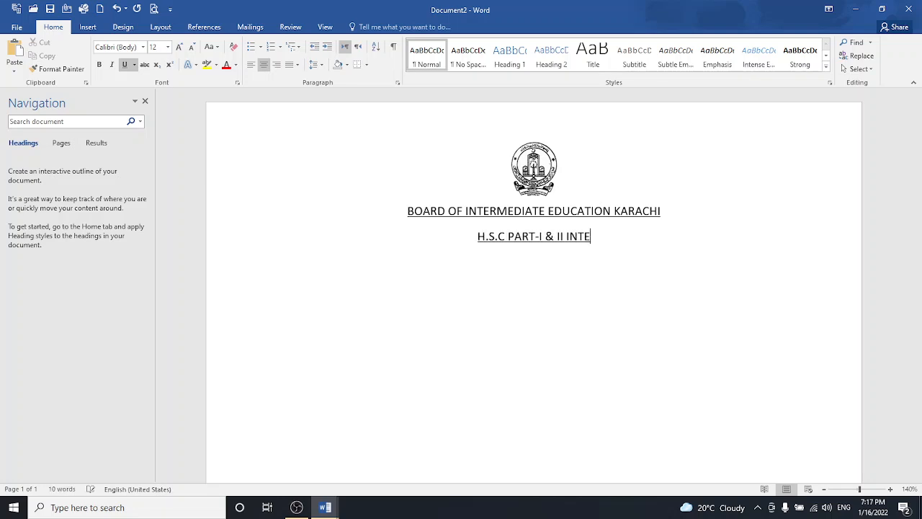
type("RMEDIATE ")
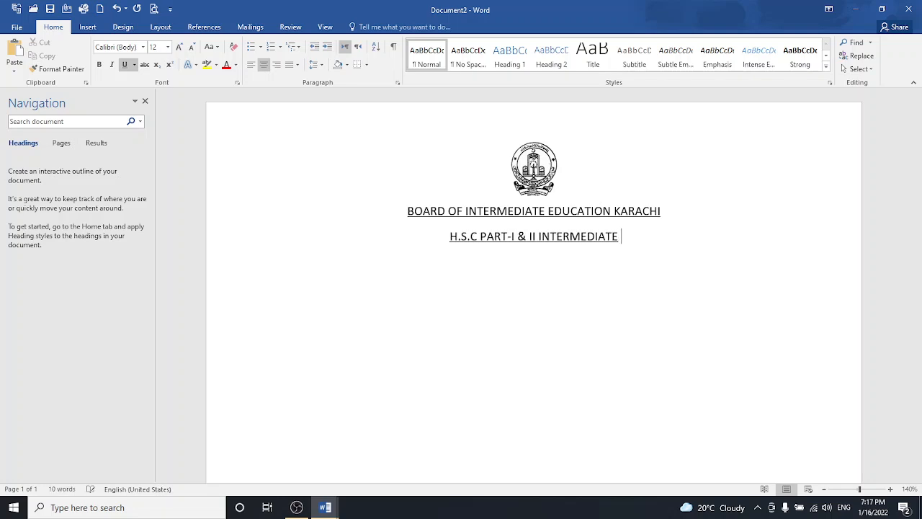
type("EXA")
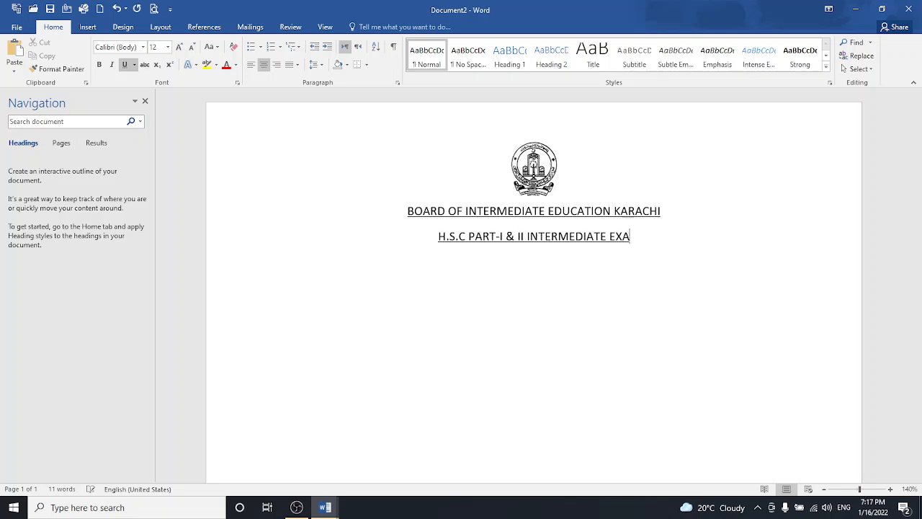
type("MINATION ")
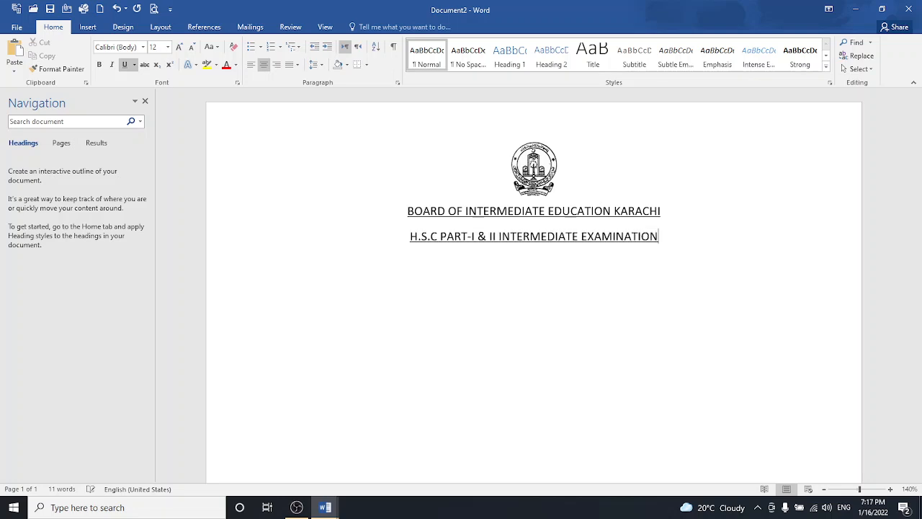
type("(A")
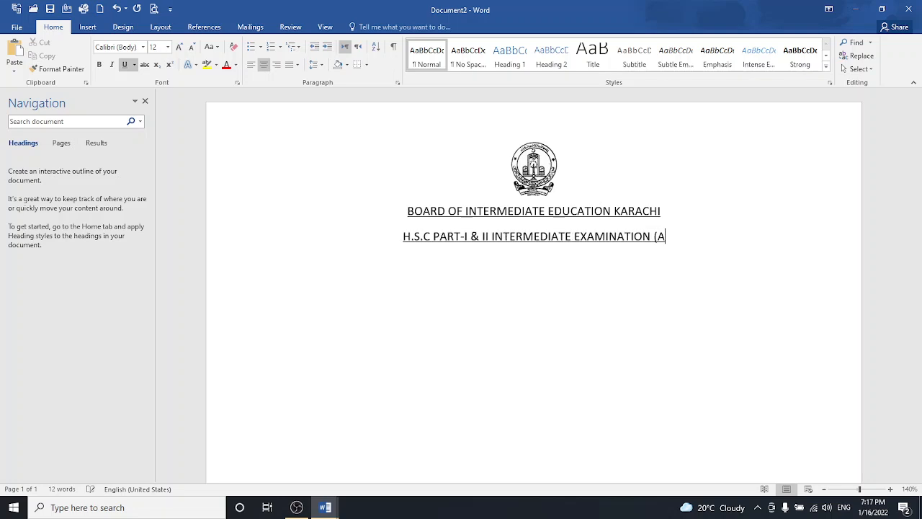
type("nnual")
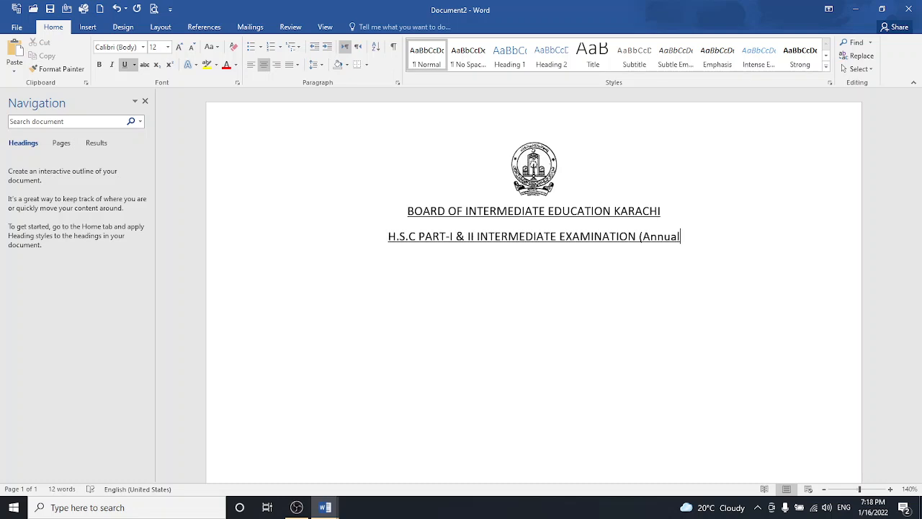
type("-201")
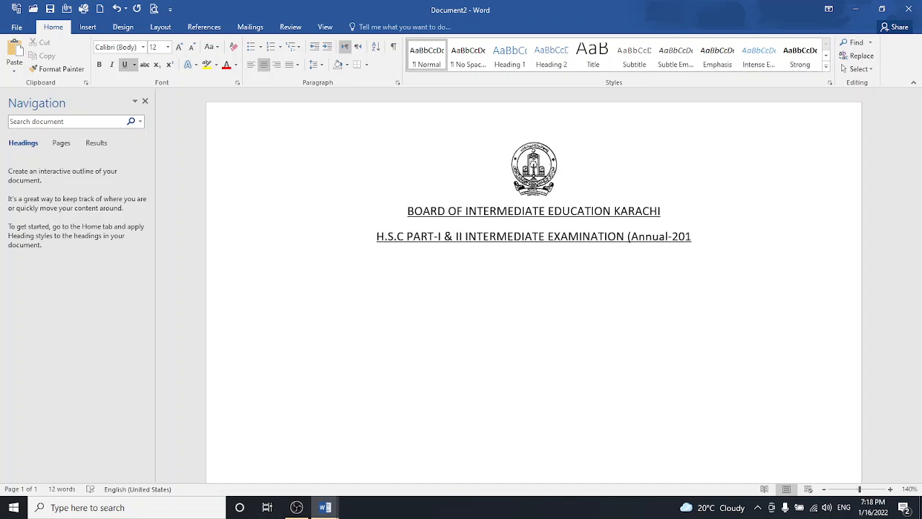
type("9)")
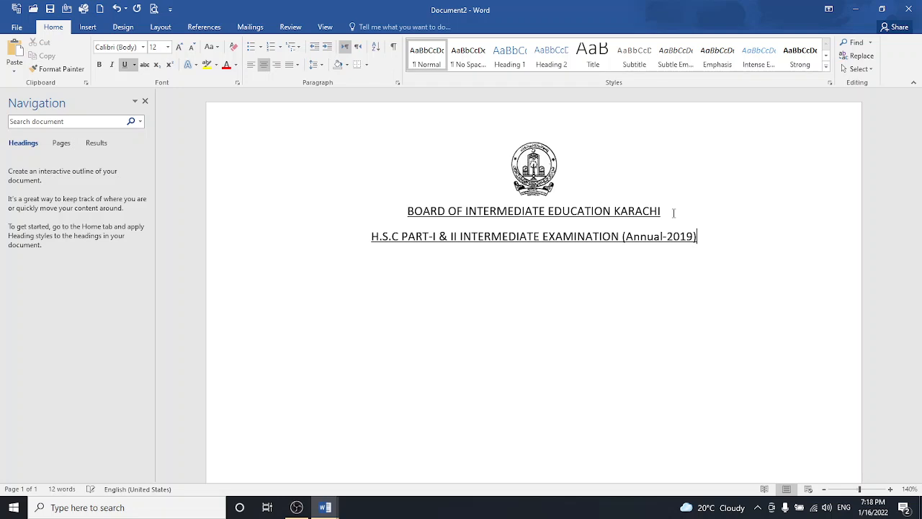
- Shrink the examination line to 10 pt and start a new line below it
left_click_drag(372, 235, 702, 245)
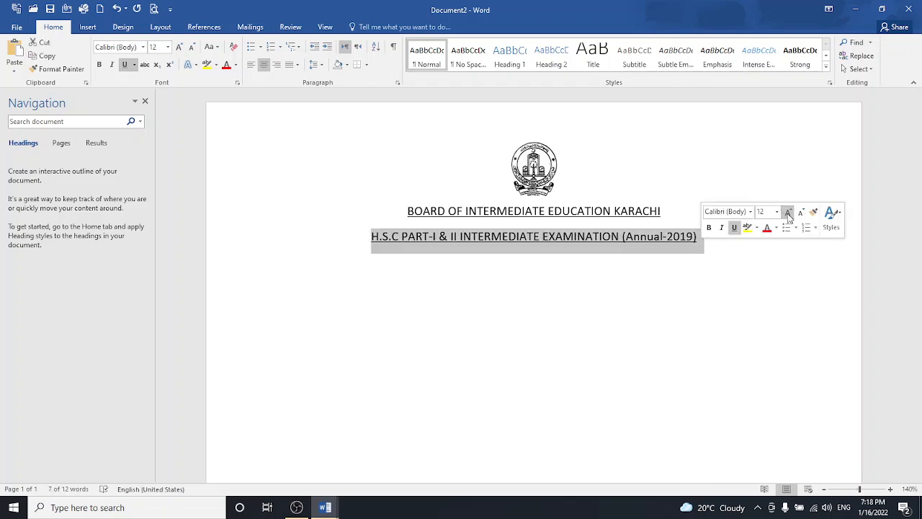
left_click(800, 213)
left_click(800, 214)
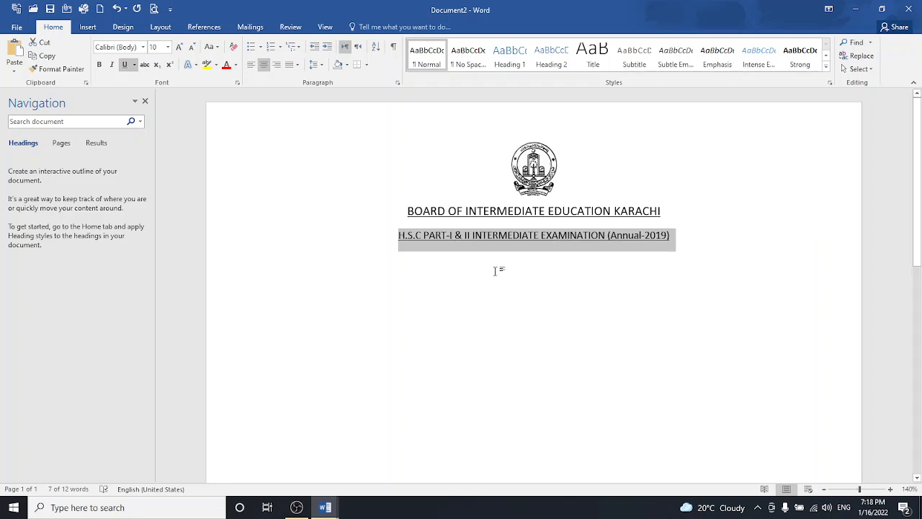
left_click(686, 238)
key("Return")
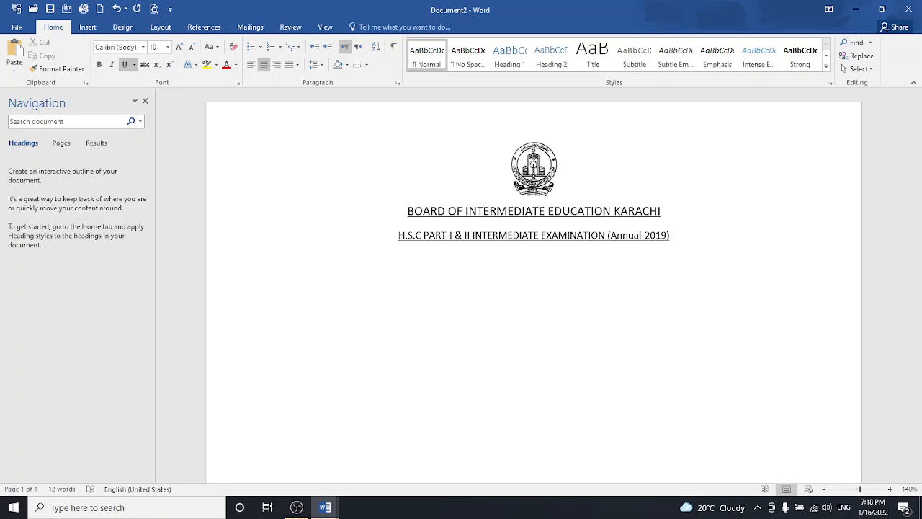
- Type 'Statement of Marks', make it bold at 12 pt, and start a new line
type("Statement of M")
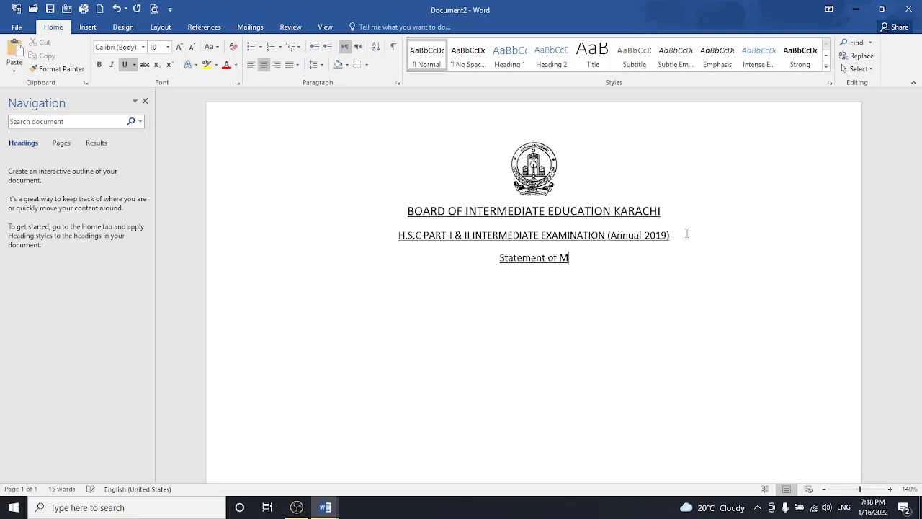
type("arks")
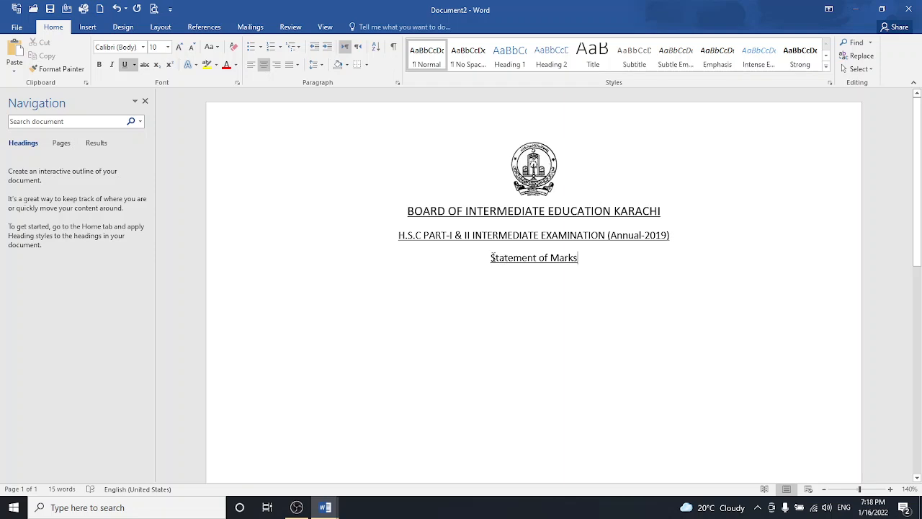
left_click_drag(491, 258, 587, 258)
left_click(593, 233)
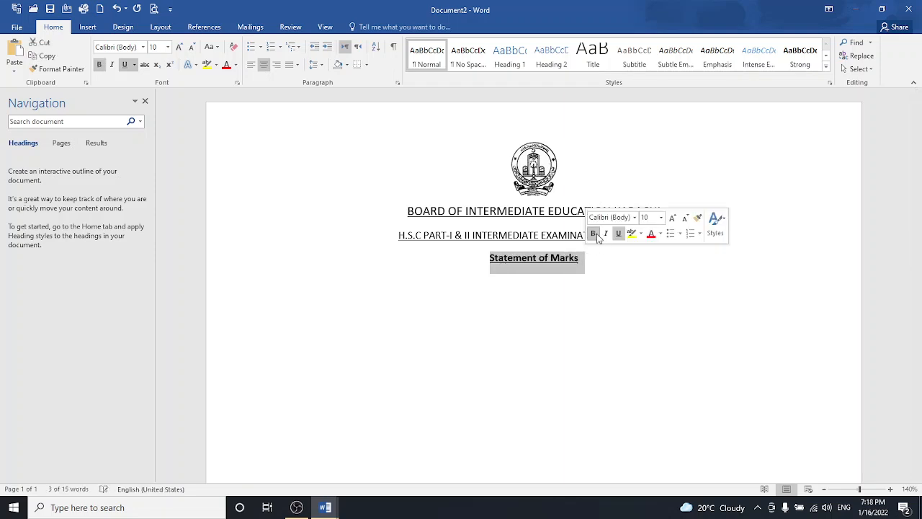
left_click(587, 270)
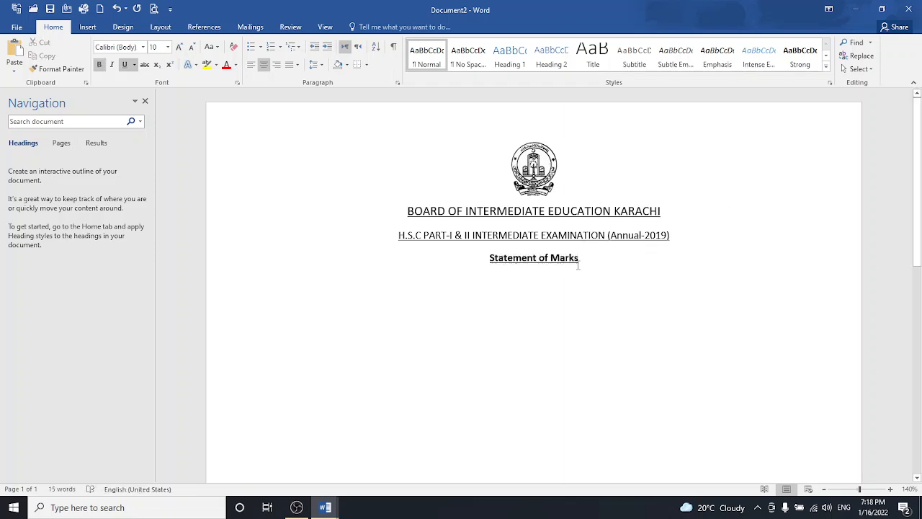
left_click_drag(492, 257, 585, 259)
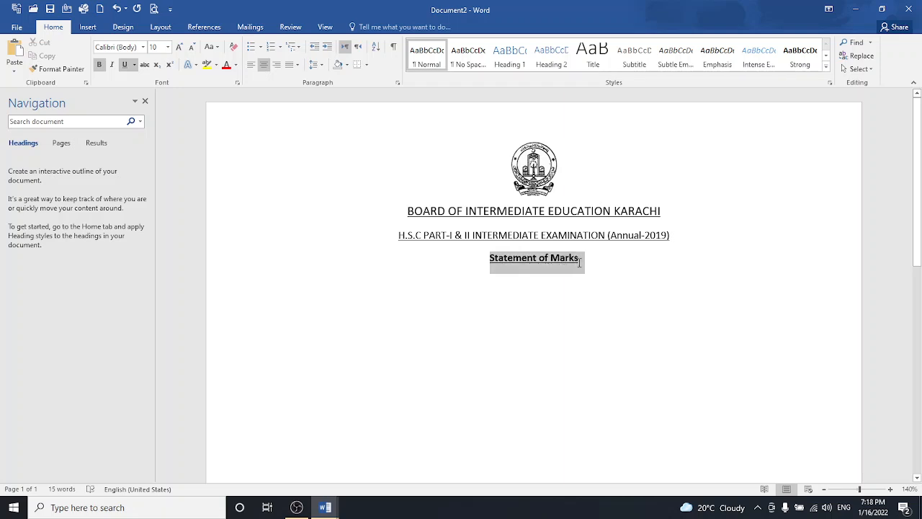
left_click(665, 228)
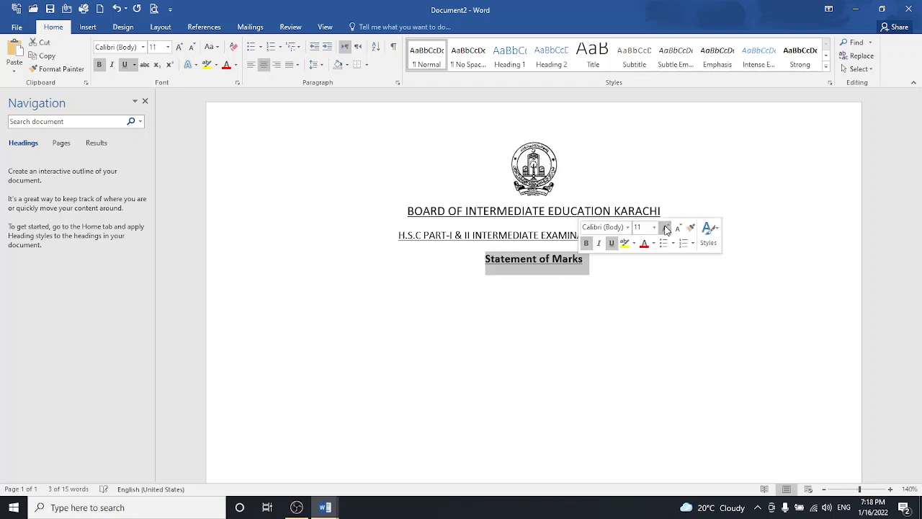
left_click(664, 228)
left_click(617, 273)
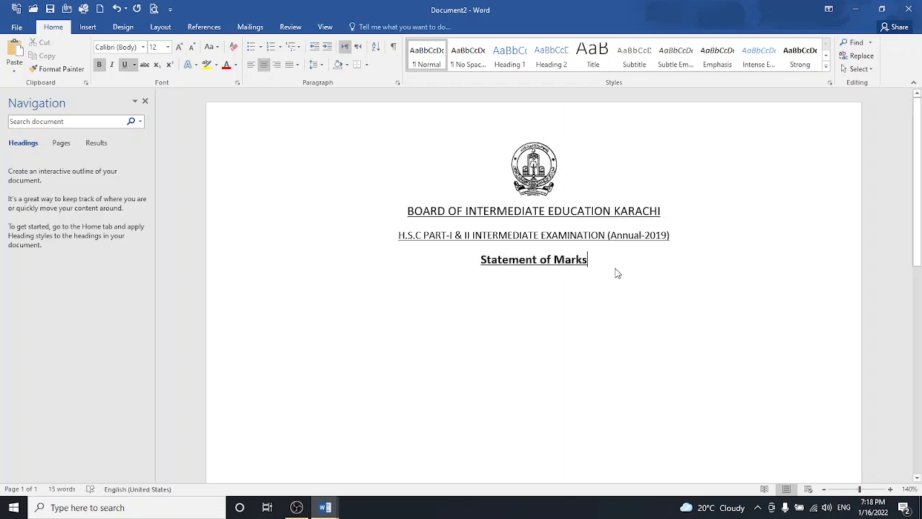
key("Return")
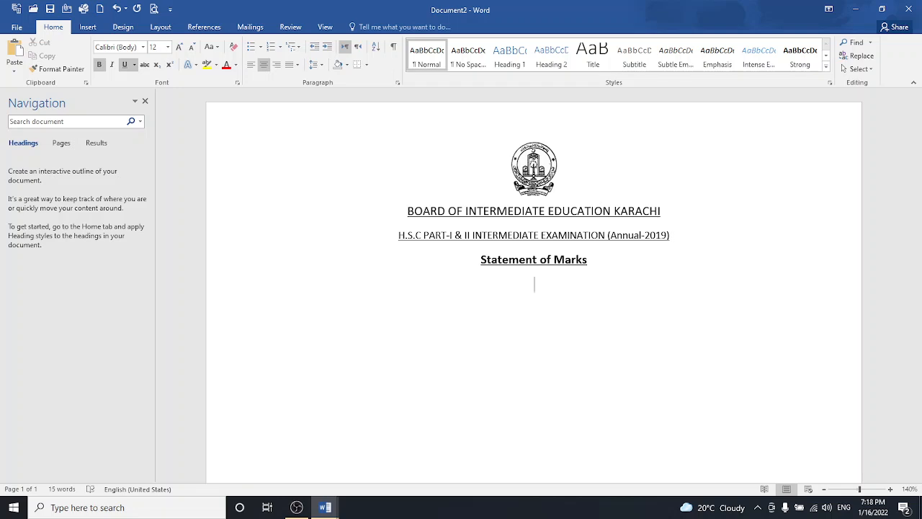
- Insert a 7-row, 2-column table below the heading
left_click(85, 29)
left_click(92, 58)
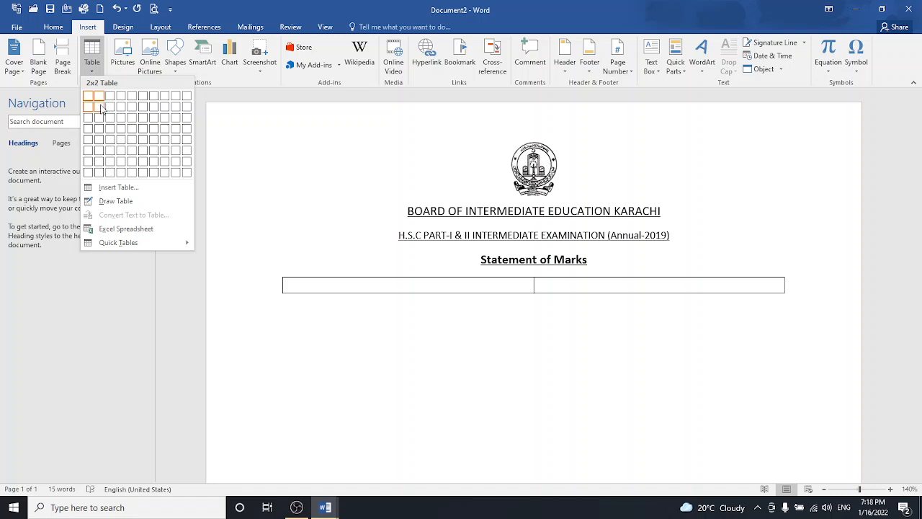
left_click(99, 163)
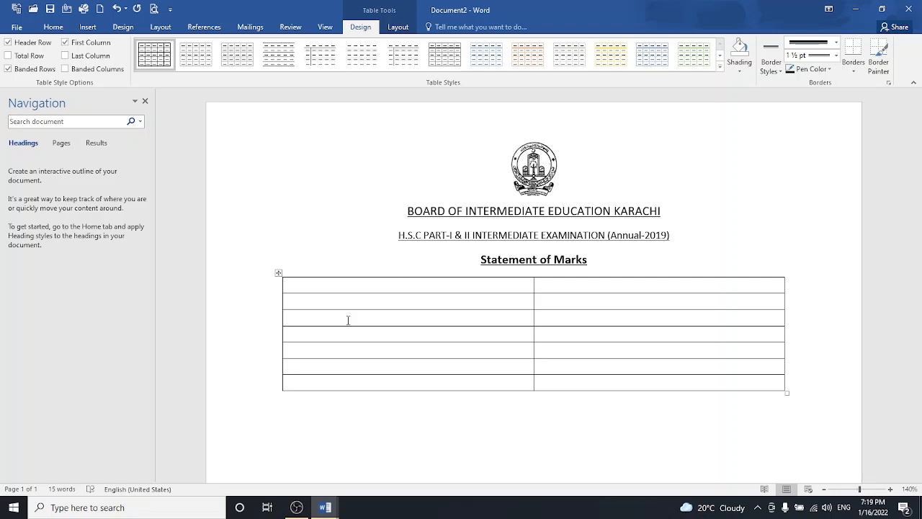
- Enter 'marks sheet no' in the first cell and the marks-sheet number beside it
type("ma")
type("ks")
key("BackSpace")
key("BackSpace")
key("BackSpace")
key("BackSpace")
key("BackSpace")
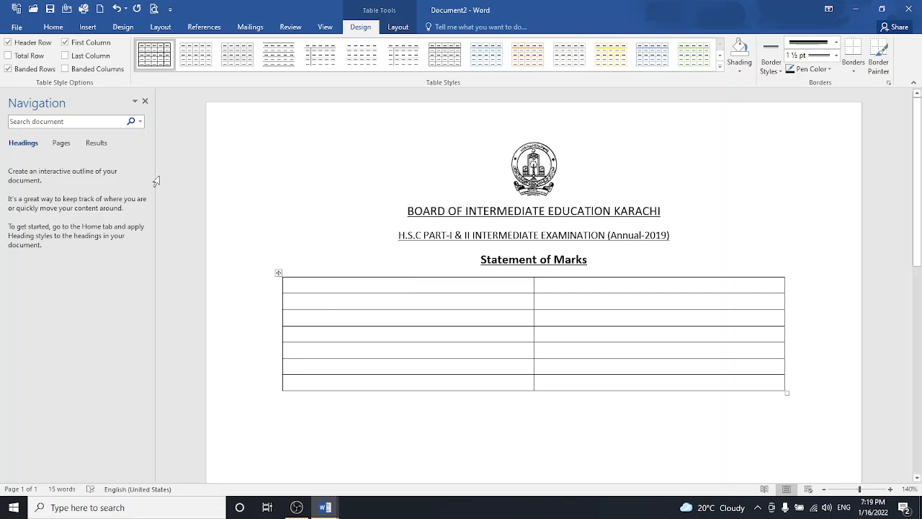
left_click(55, 26)
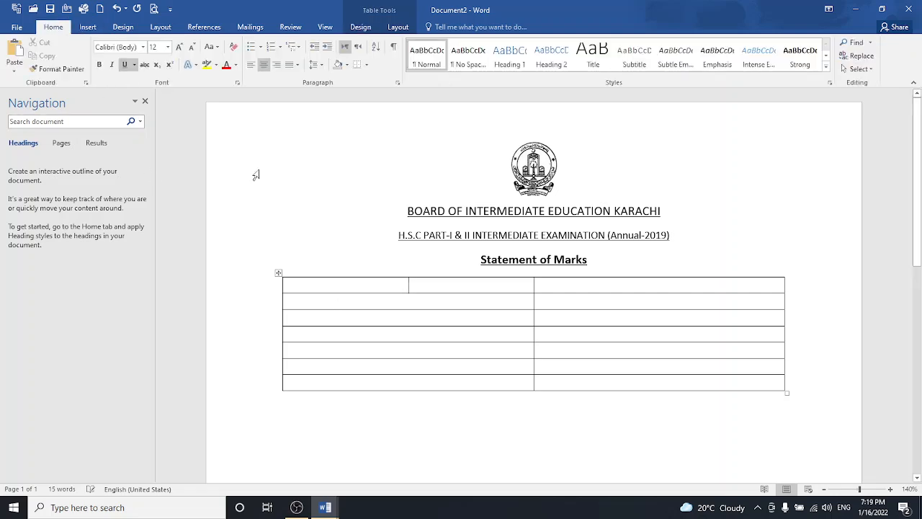
type("marks")
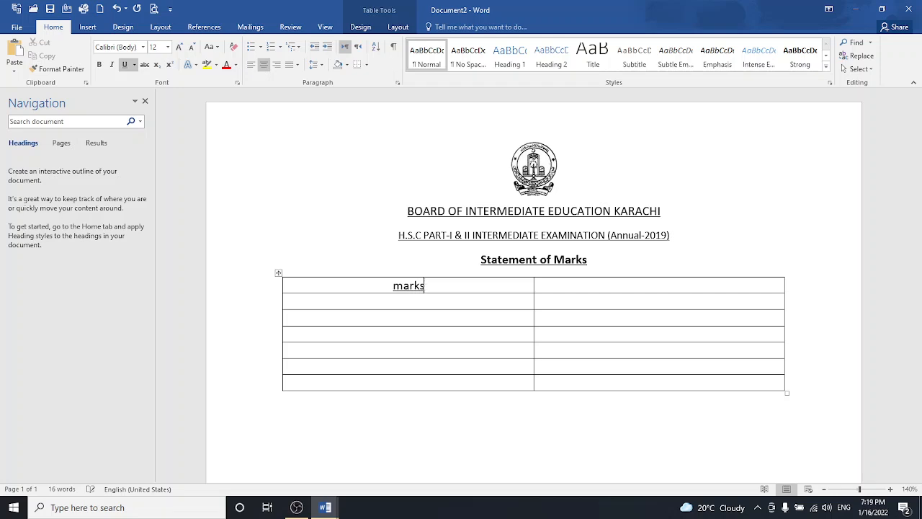
type(" sheet no")
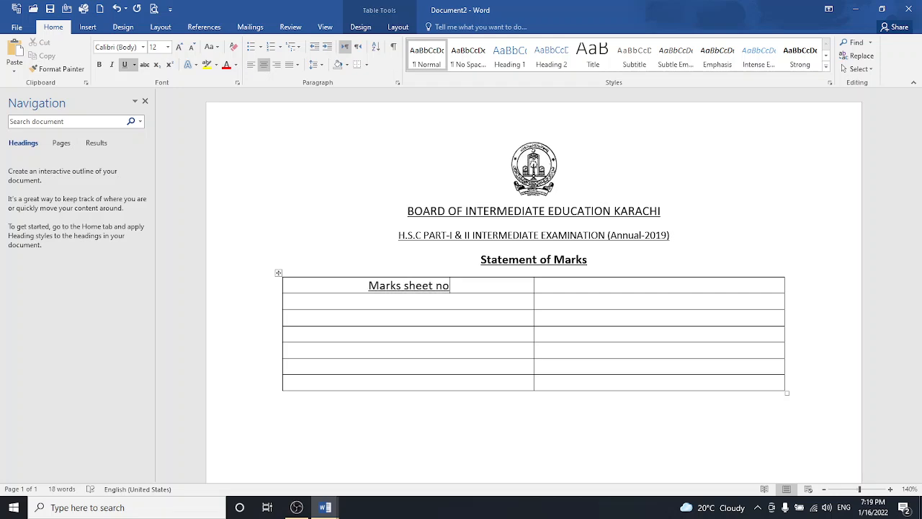
key("Tab")
type("23u843yt45u")
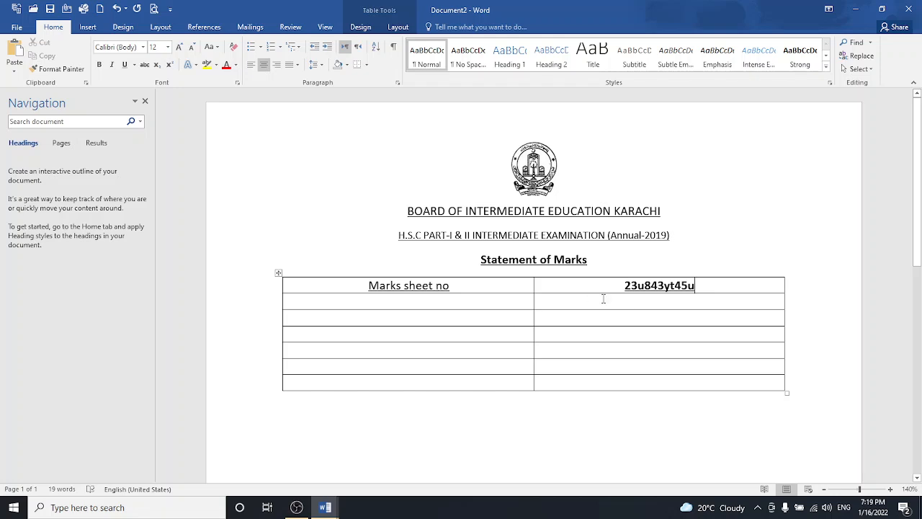
- Remove bold and underline from the label and number, and correct the number
left_click_drag(467, 285, 359, 291)
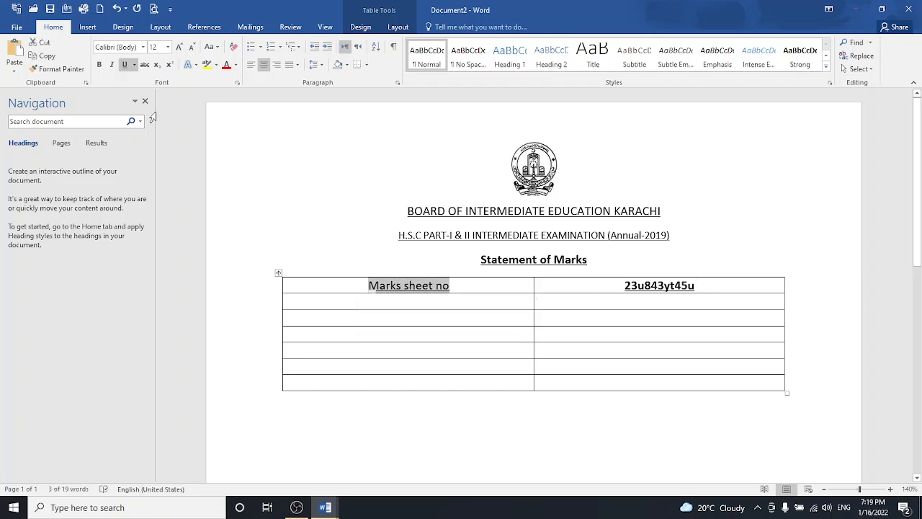
key("ctrl+u")
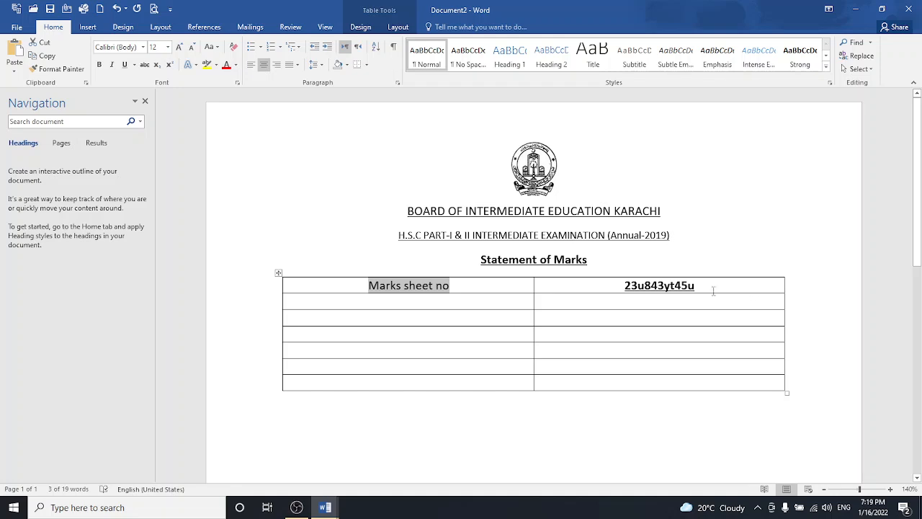
left_click_drag(704, 288, 620, 287)
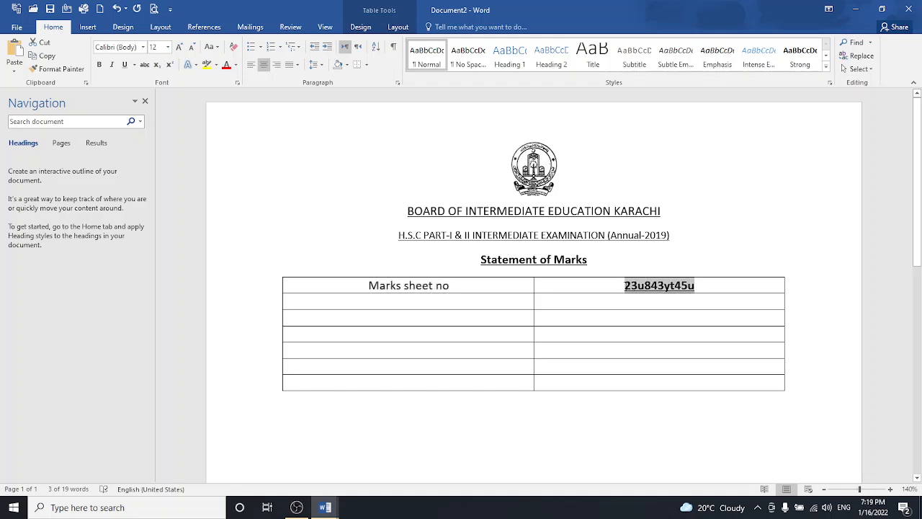
key("ctrl+u")
left_click(634, 322)
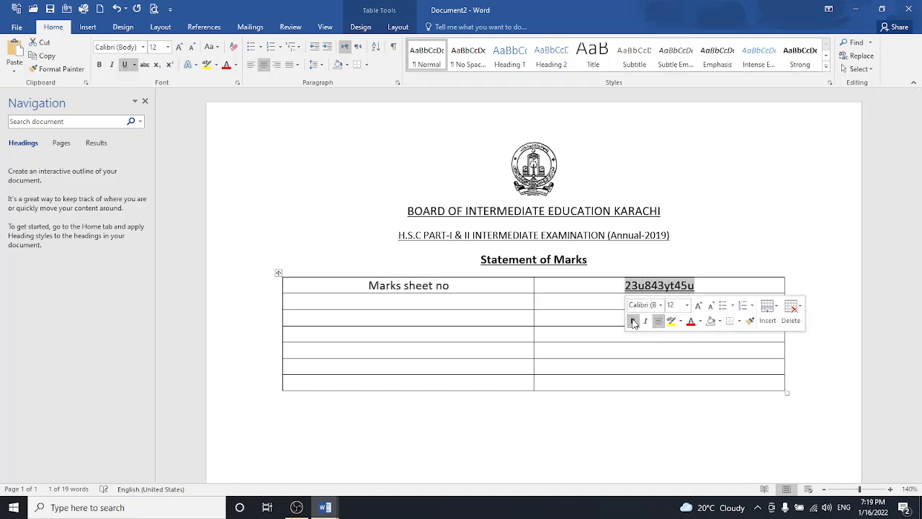
left_click(125, 66)
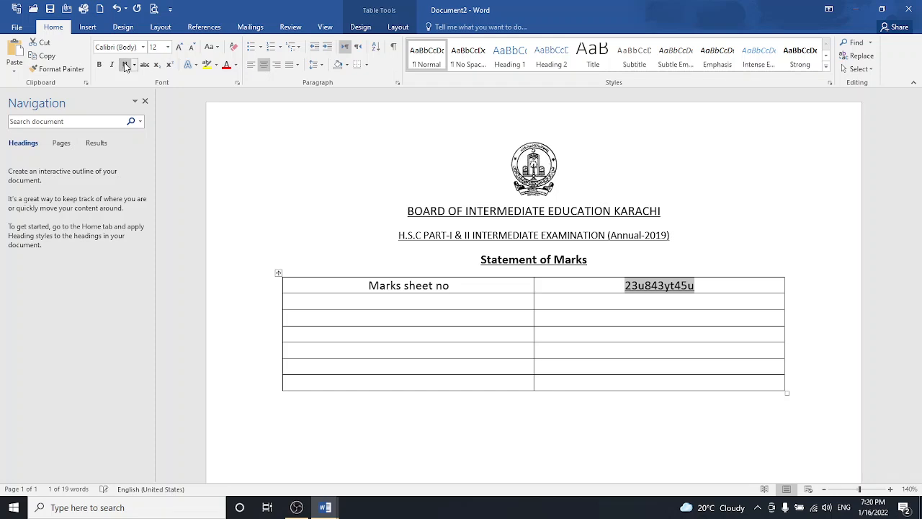
left_click(708, 285)
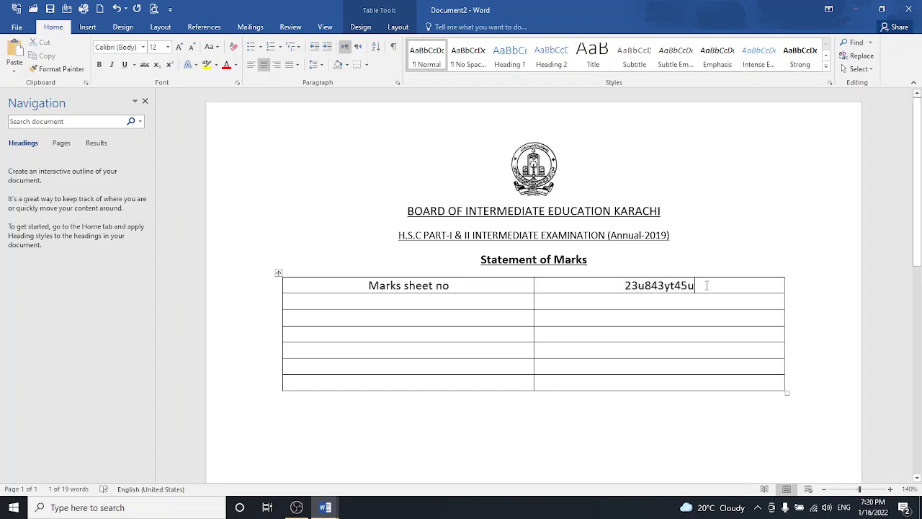
key("BackSpace")
key("BackSpace")
key("BackSpace")
key("BackSpace")
key("BackSpace")
key("BackSpace")
key("BackSpace")
key("BackSpace")
key("BackSpace")
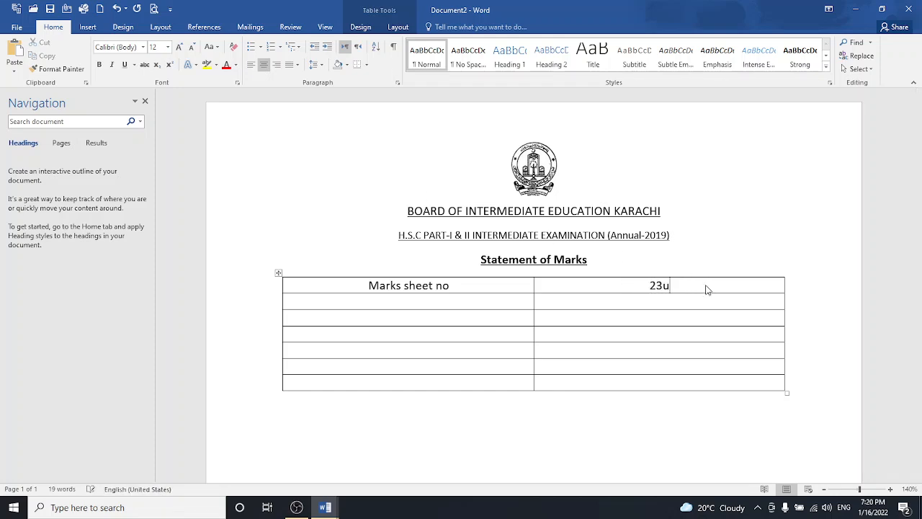
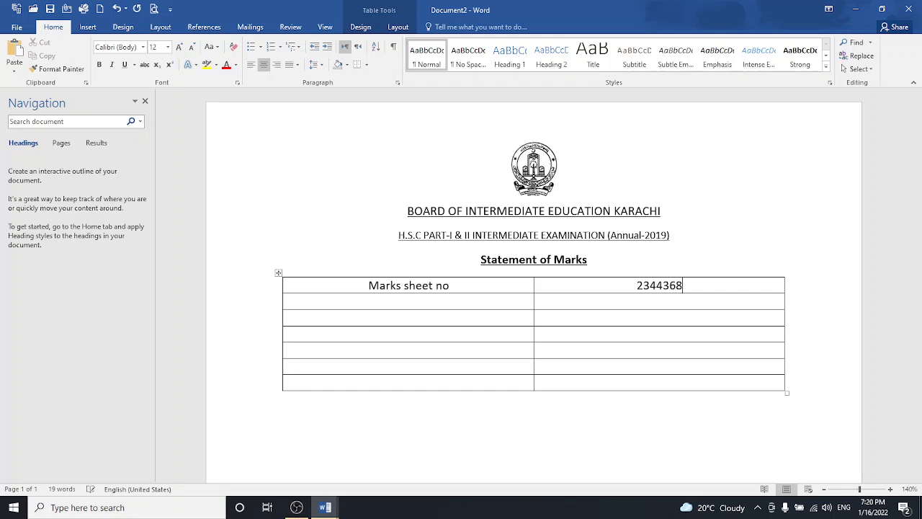
- Turn off bold and underline for all the table text
left_click(496, 300)
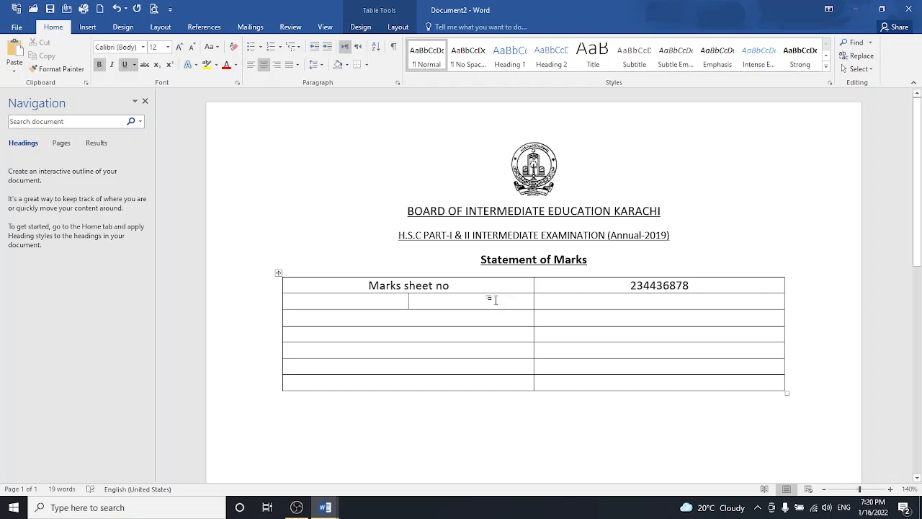
type("roup")
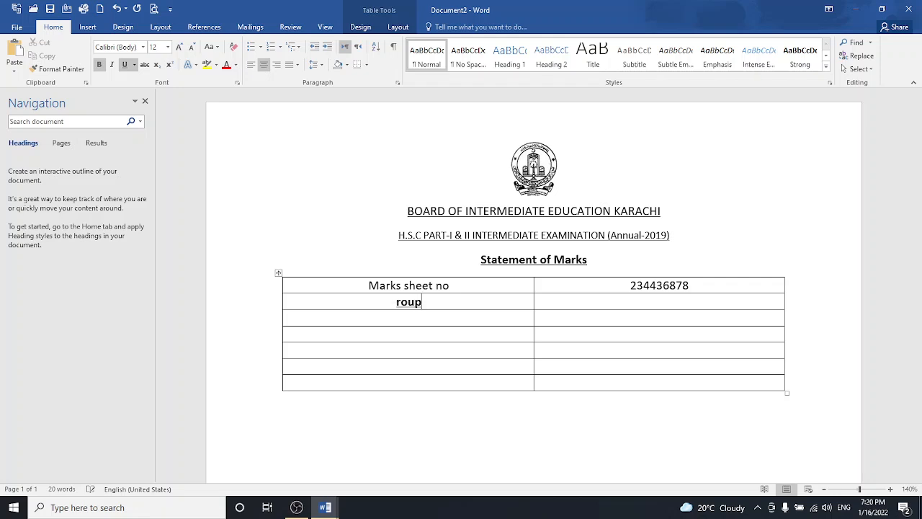
key("BackSpace")
key("BackSpace")
key("BackSpace")
key("BackSpace")
left_click(278, 272)
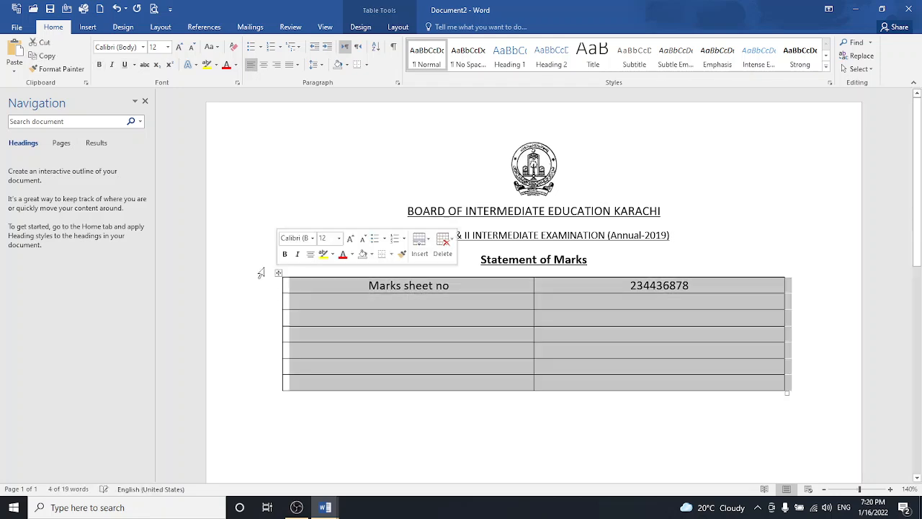
left_click(101, 65)
left_click(100, 65)
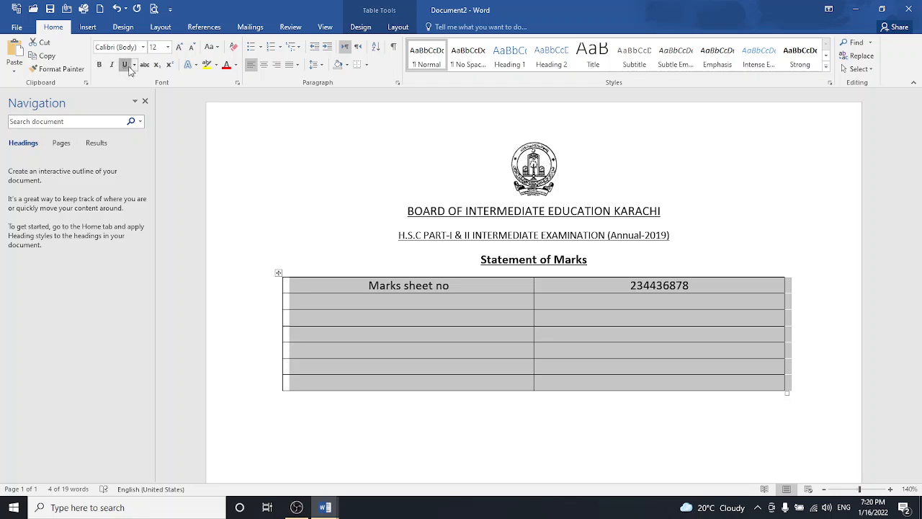
left_click(125, 64)
left_click(129, 66)
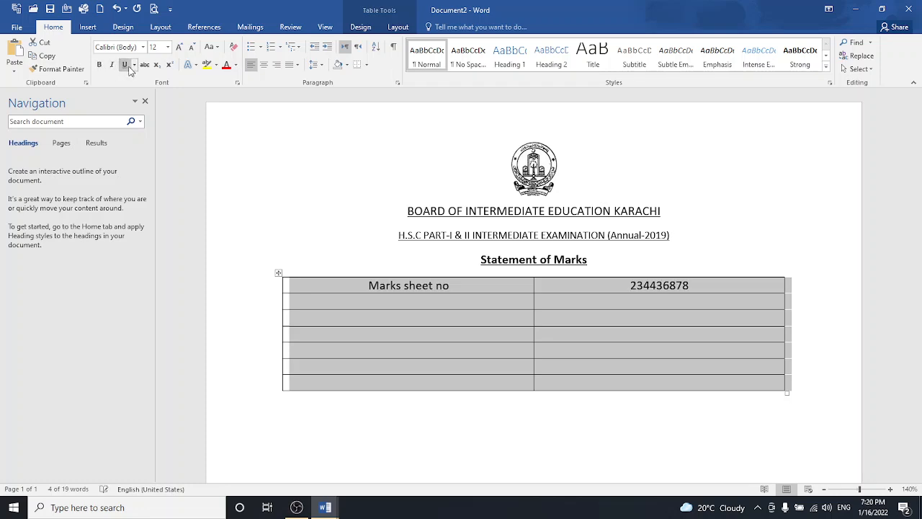
left_click(370, 303)
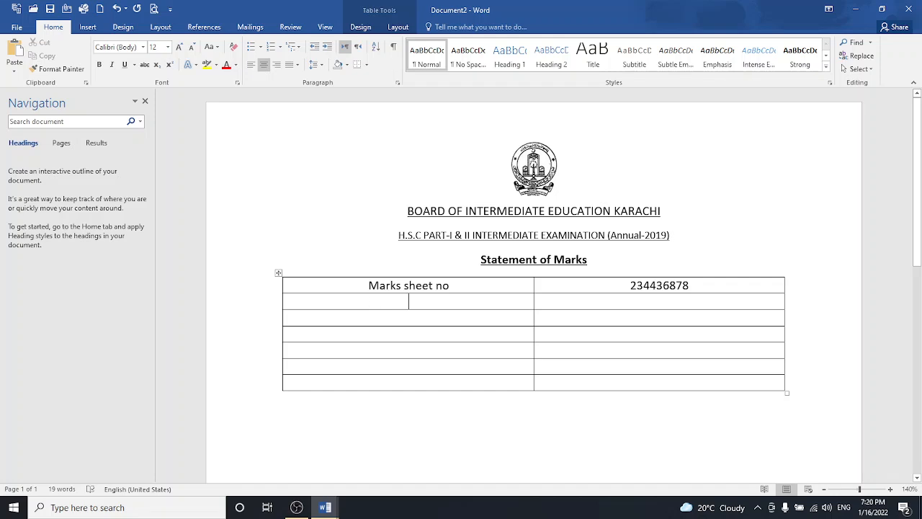
type("rol")
key("BackSpace")
key("BackSpace")
- Fill the Group row with 'Pre-engineering' and type the Roll-no label
key("BackSpace")
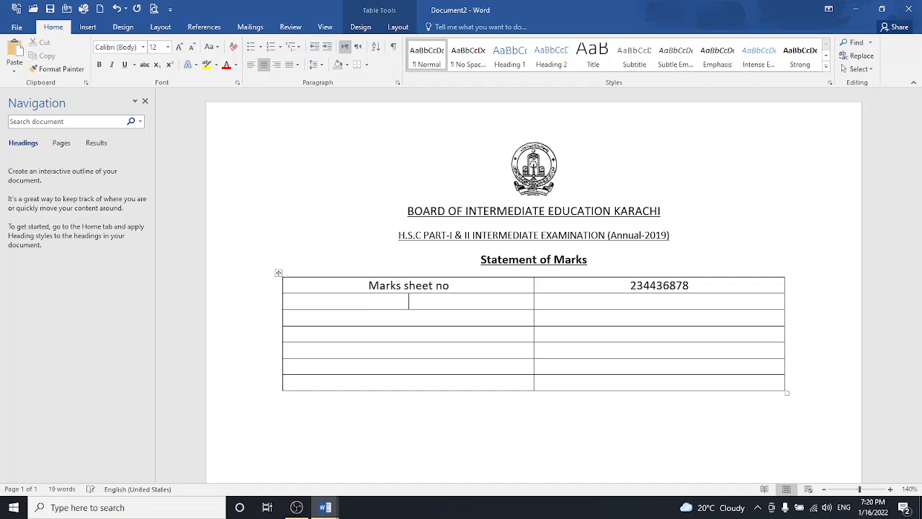
type("group")
key("Tab")
type("pre-enin")
key("BackSpace")
key("BackSpace")
type("gineering")
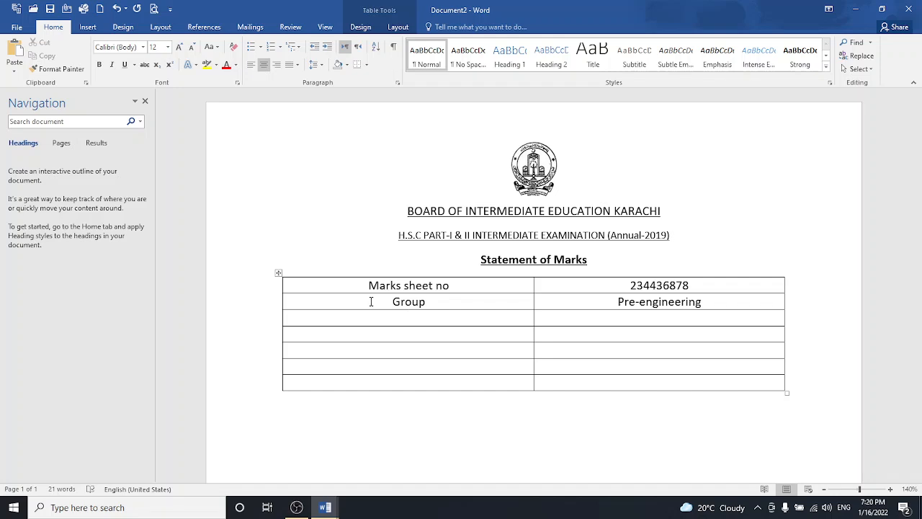
type("roll-no")
- Enter the roll number, the 'enrollement no' row with its number, and the Name label
key("Tab")
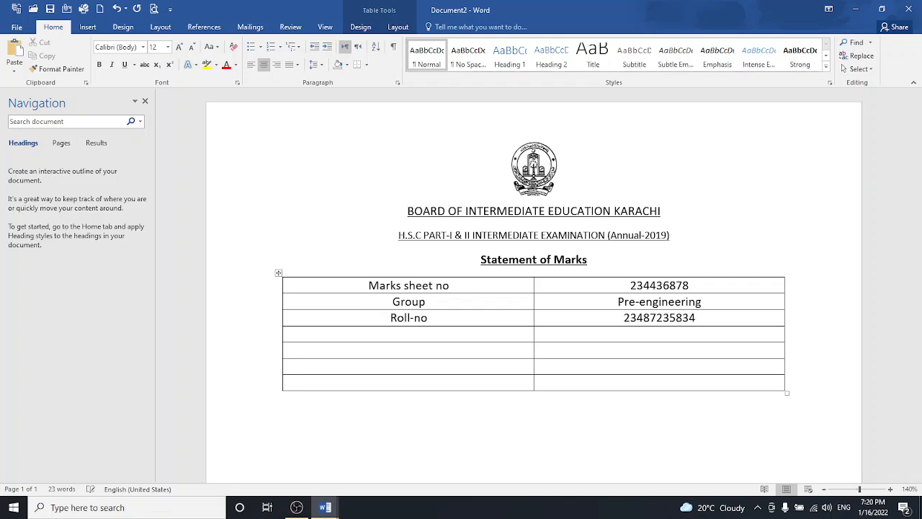
key("Tab")
type("enrollement no")
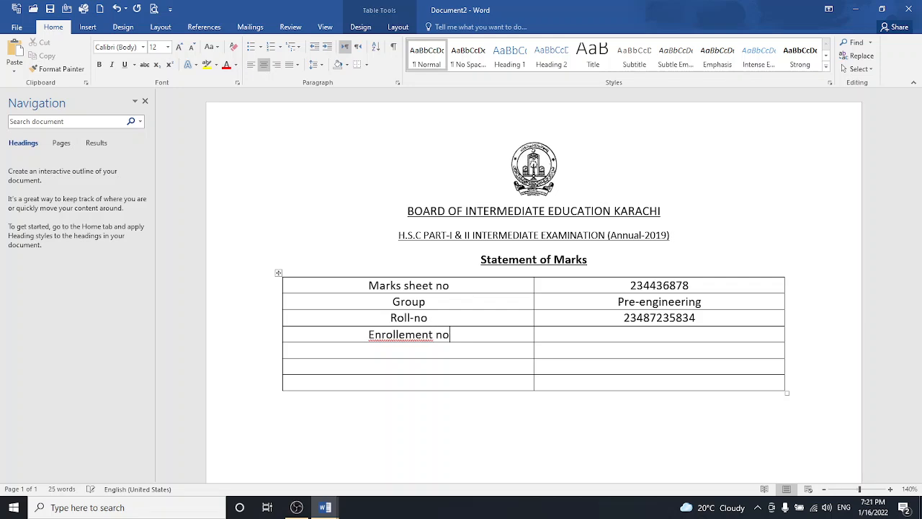
key("Tab")
key("Tab")
type("Name")
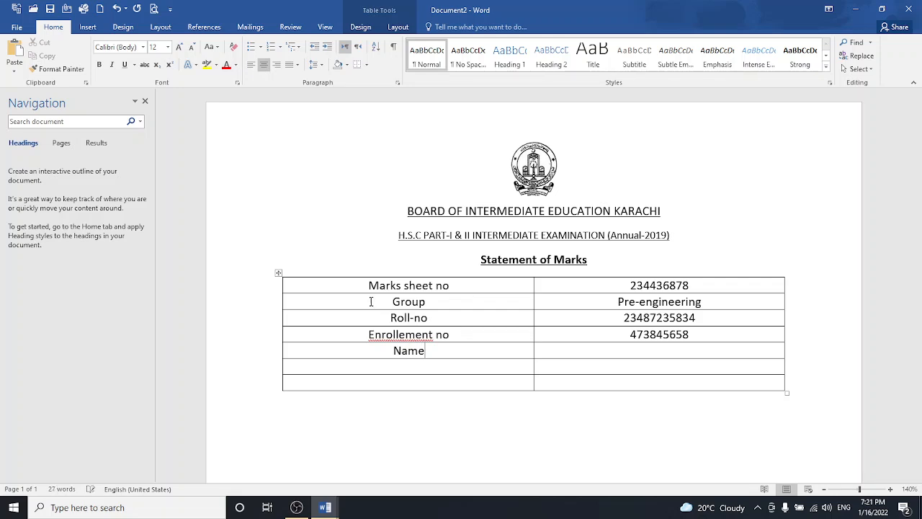
- Enter the student's name and an f/name row with the father's name
key("Tab")
type("nimra")
key("Tab")
type("f/name")
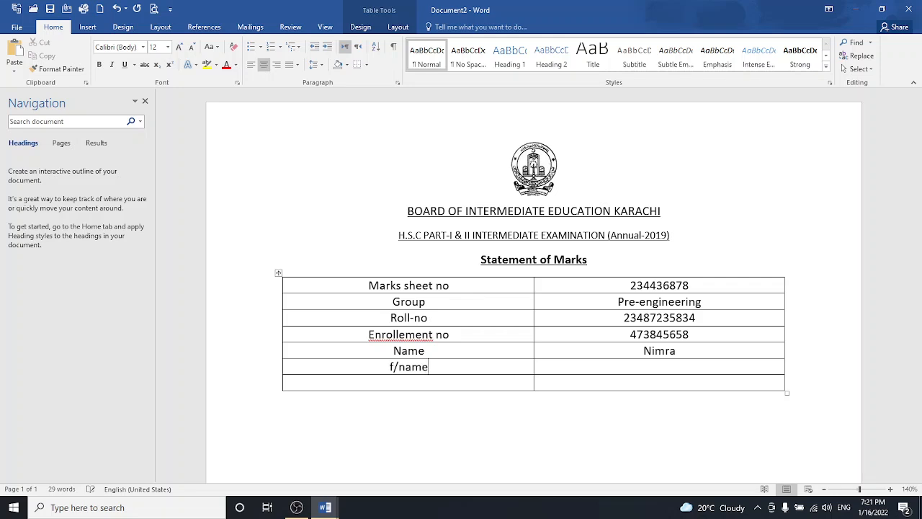
key("Tab")
- Add the College/Private row reading 'Scholars Higher Secondary School'
key("Tab")
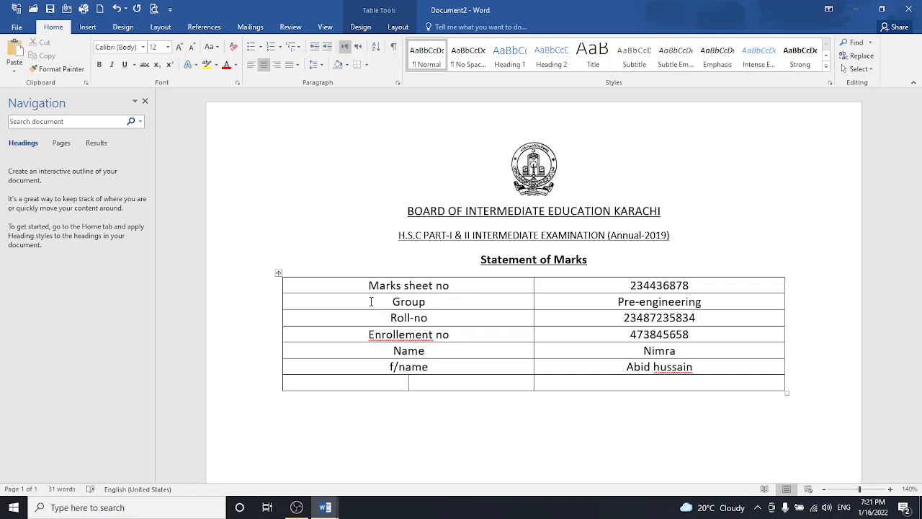
type("College/Private")
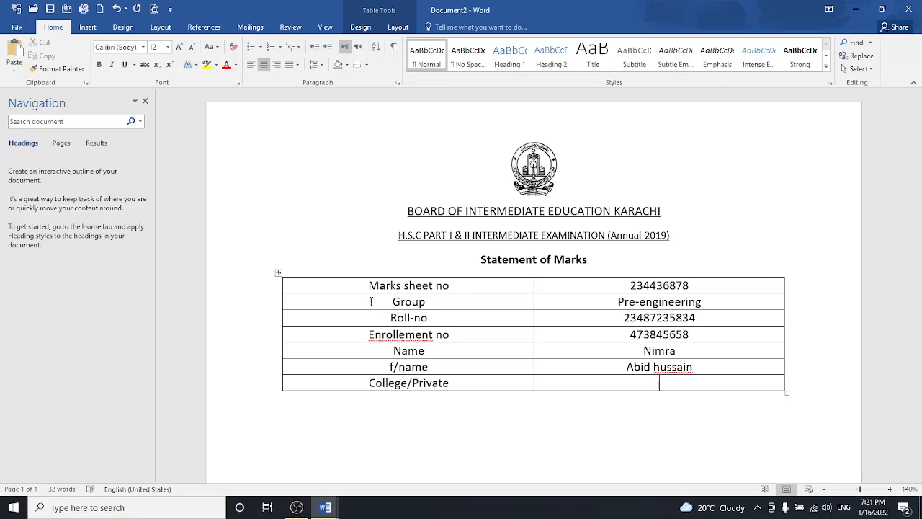
type("Scholars Hiher")
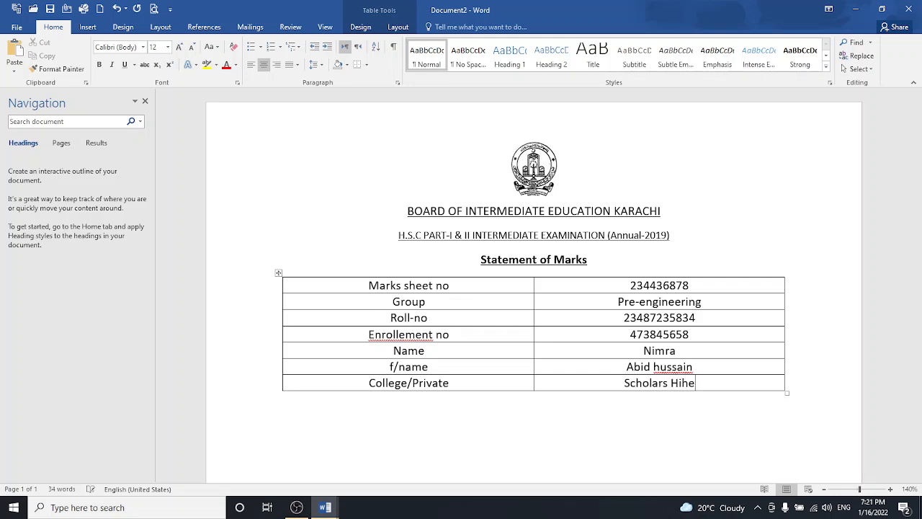
key("BackSpace")
key("BackSpace")
key("BackSpace")
key("BackSpace")
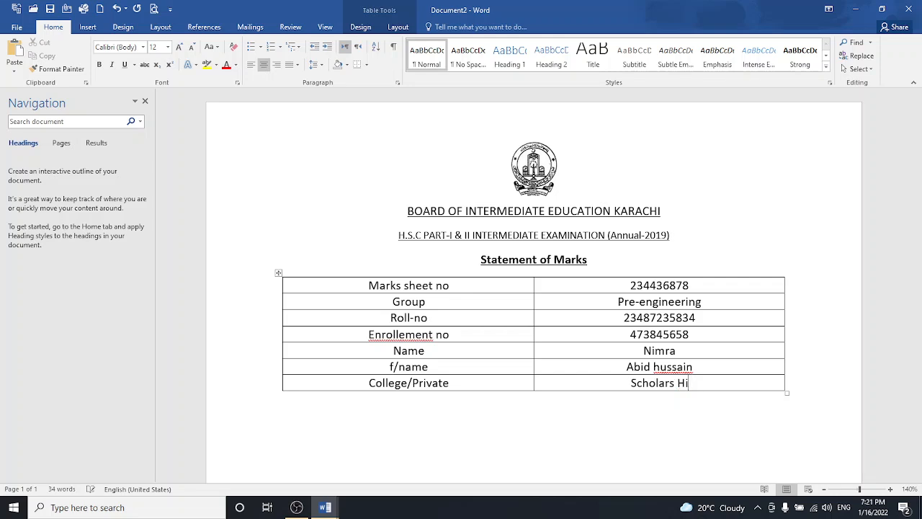
type("gher")
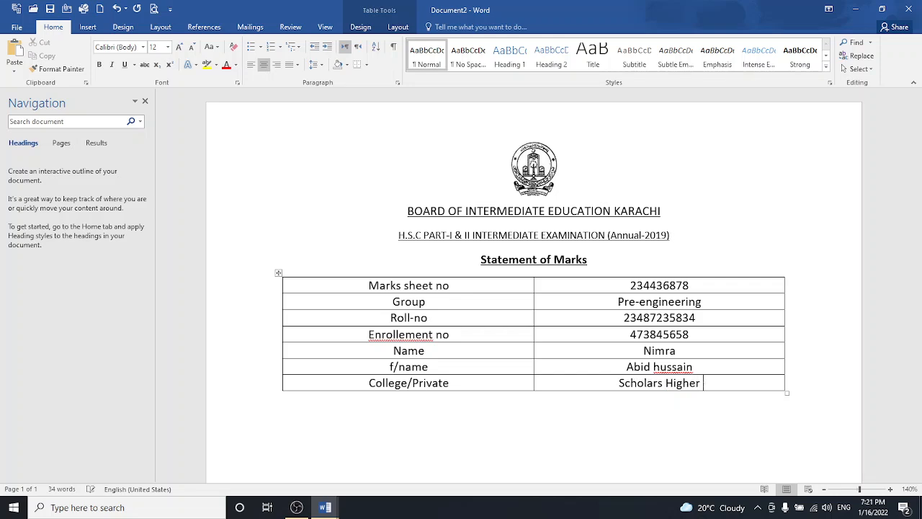
type(" Second")
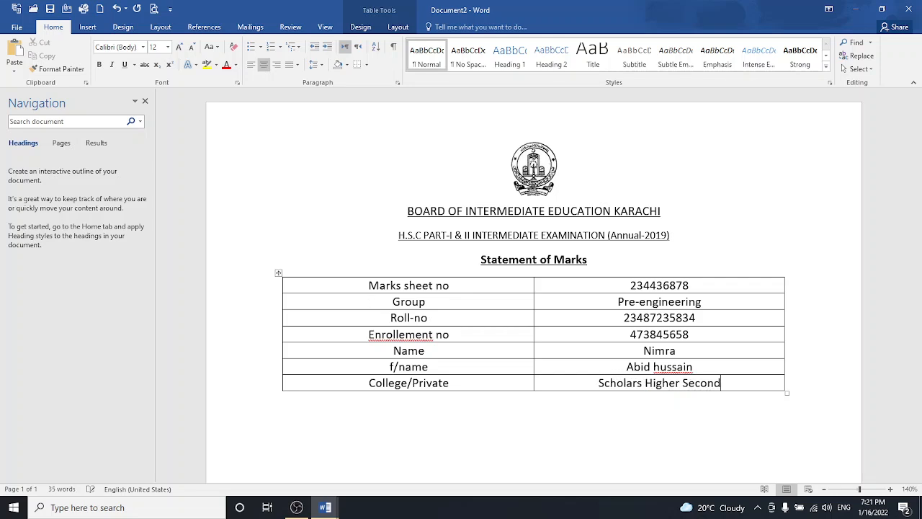
type("ary Sc")
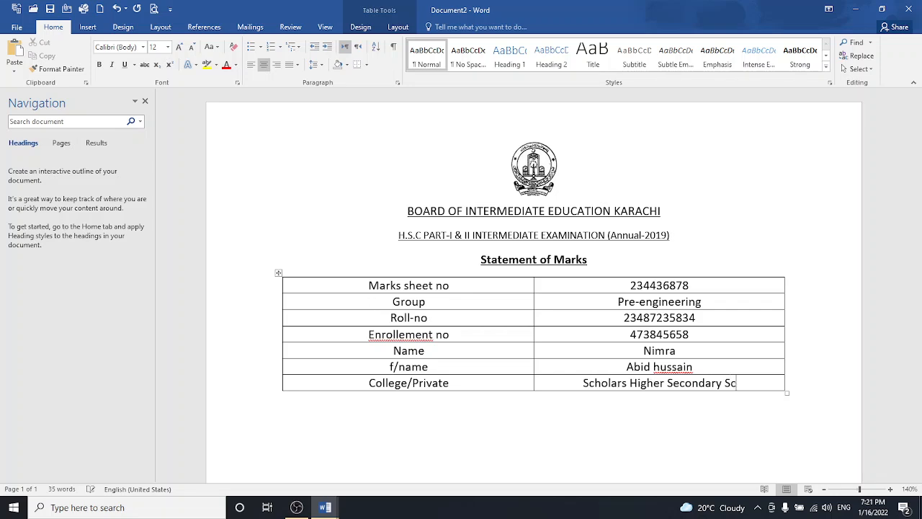
type("hool")
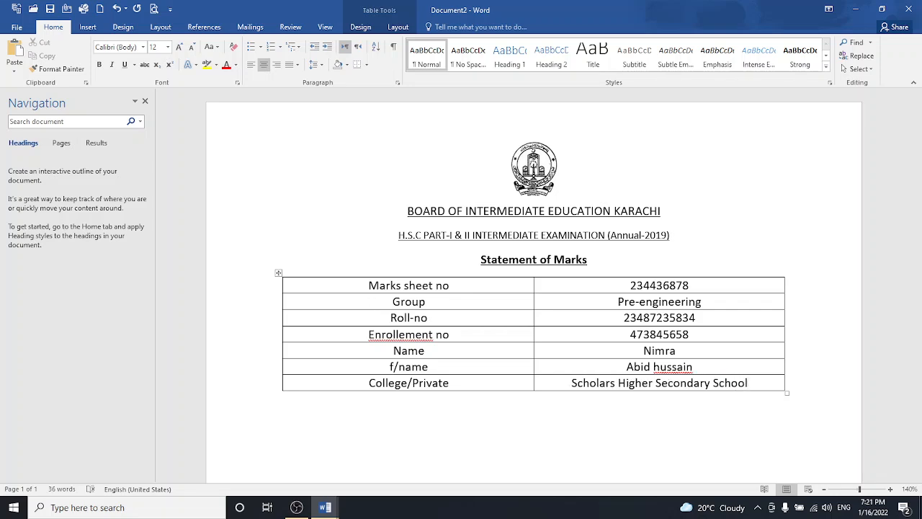
- Align all the details table text top-left and open Table Properties
left_click(278, 273)
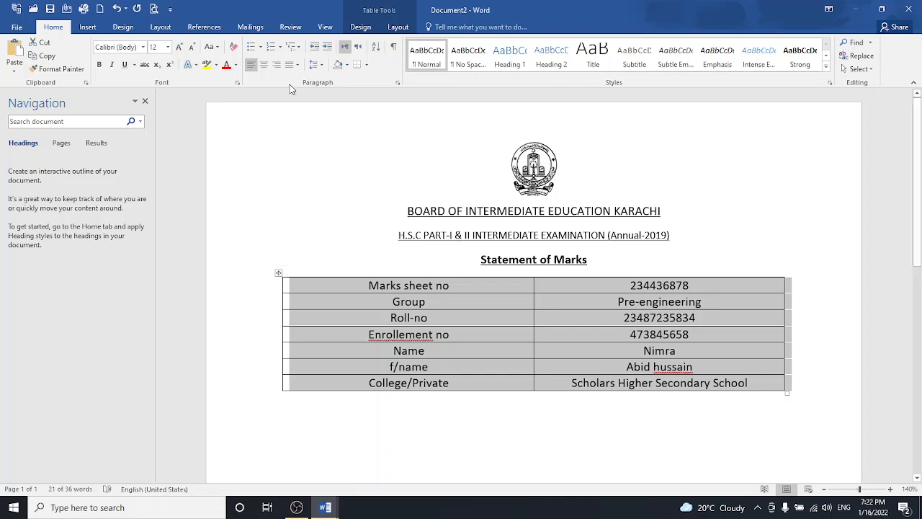
left_click(393, 29)
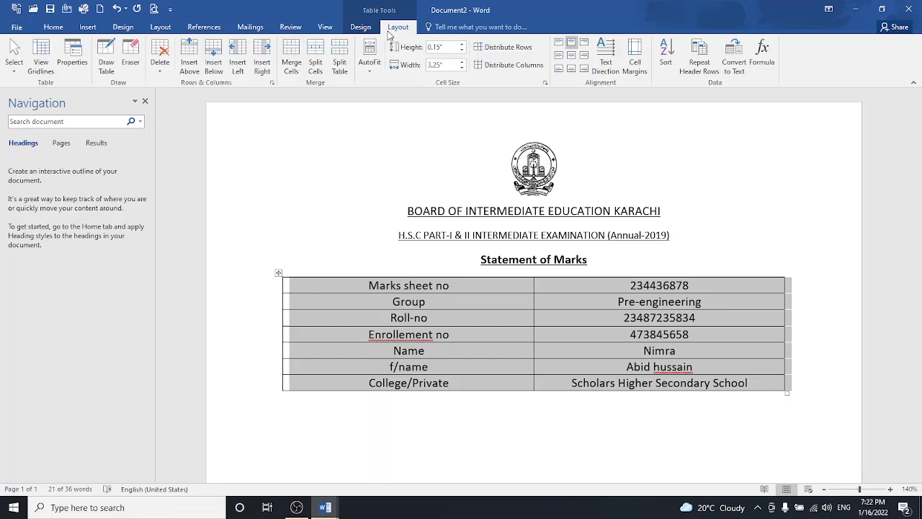
left_click(561, 44)
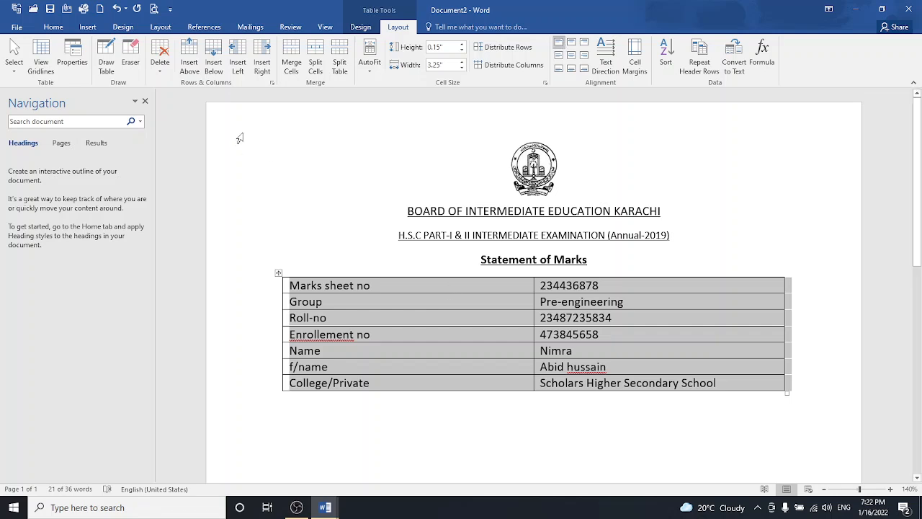
left_click(70, 63)
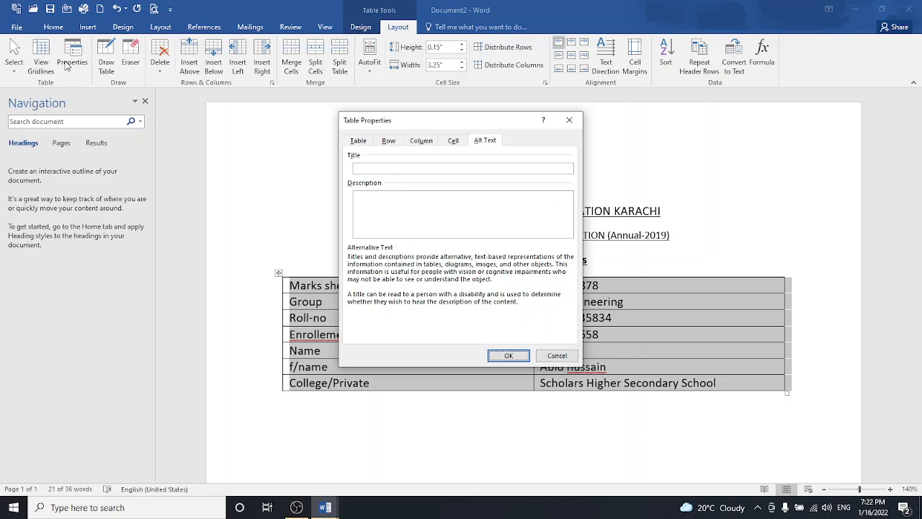
- Set the table's borders to None in Borders and Shading and close Table Properties
left_click(448, 144)
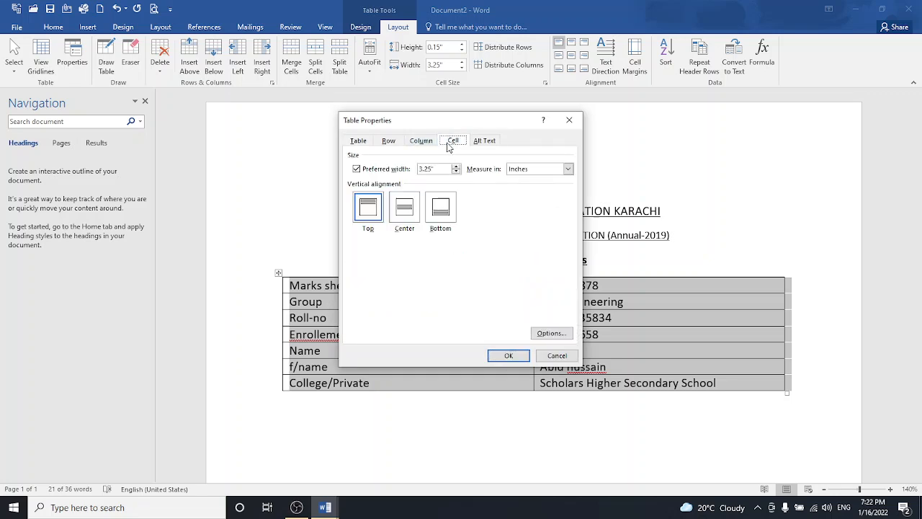
left_click(426, 145)
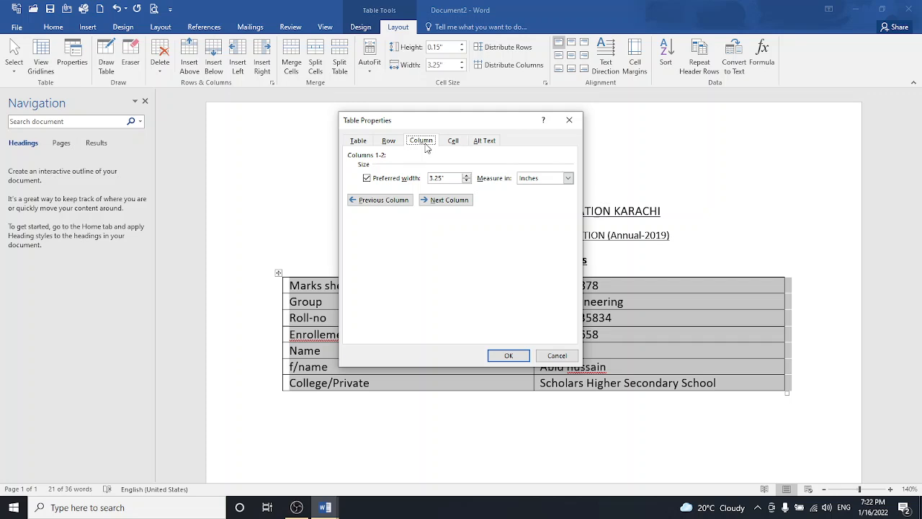
left_click(389, 143)
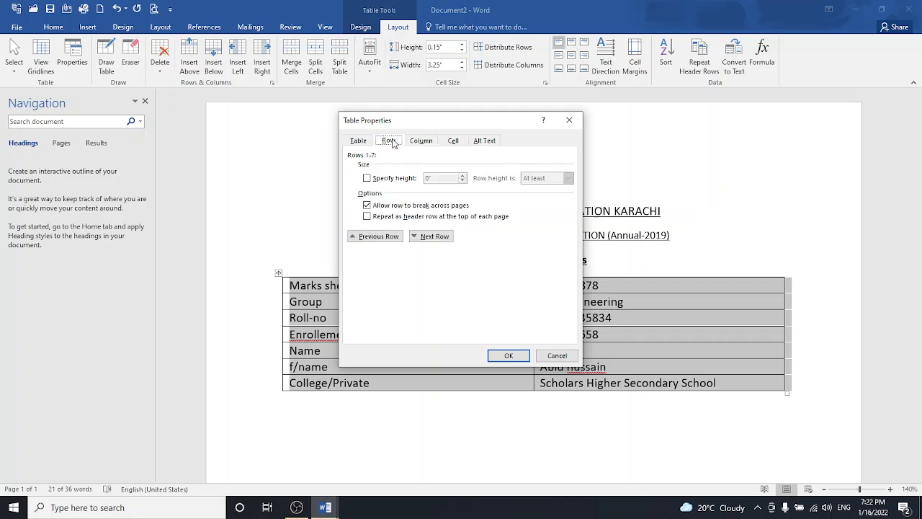
left_click(357, 144)
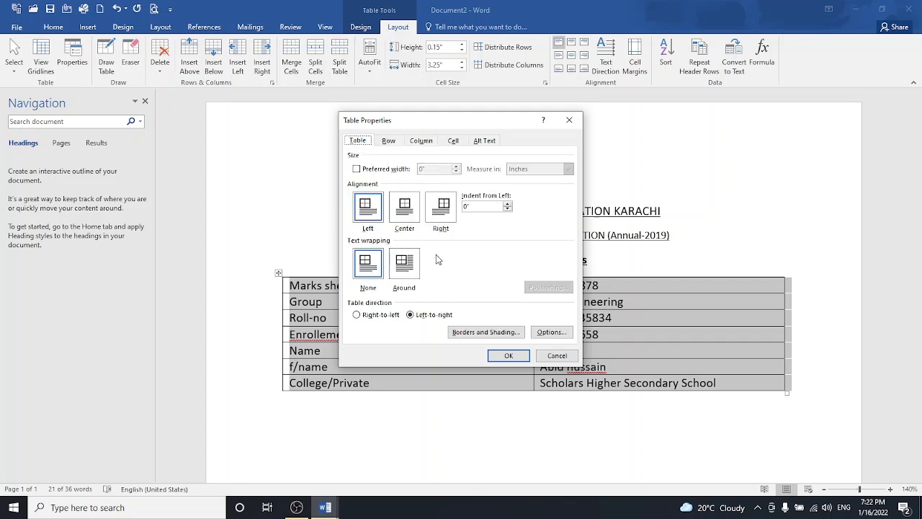
left_click(369, 276)
left_click(508, 333)
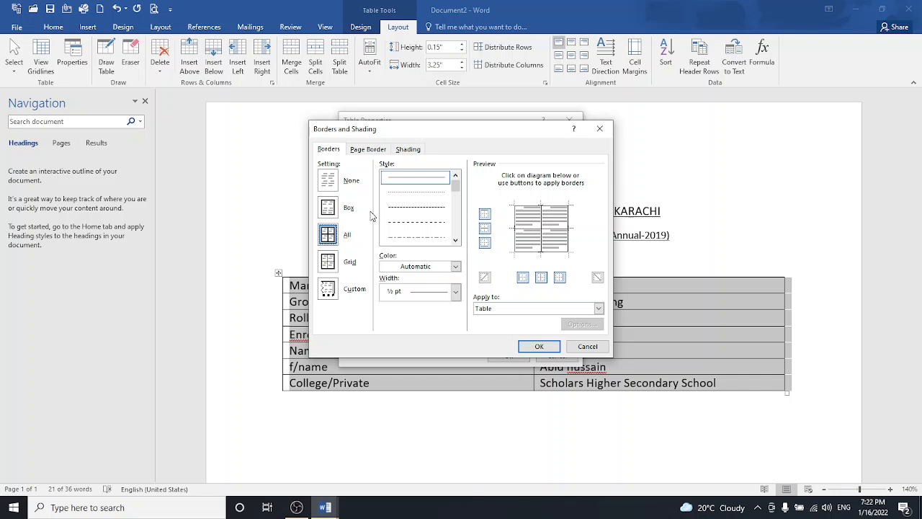
left_click(329, 180)
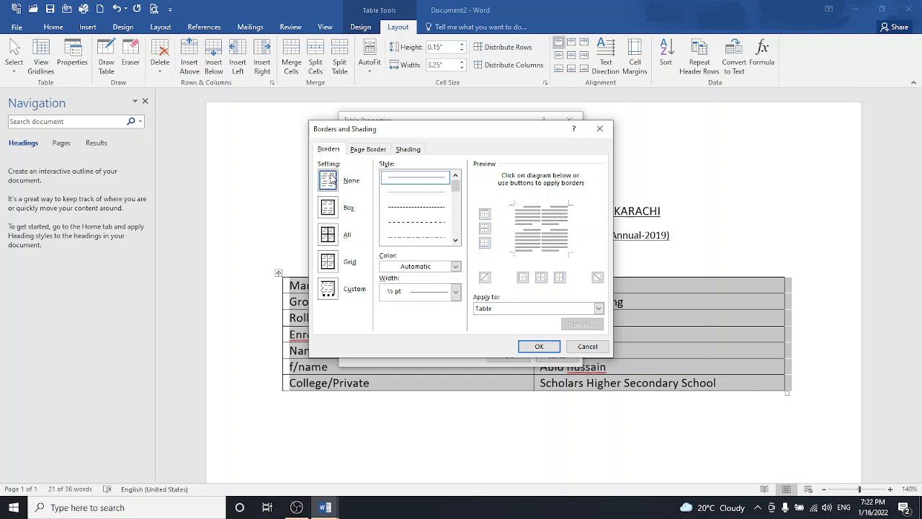
left_click(540, 348)
left_click(515, 355)
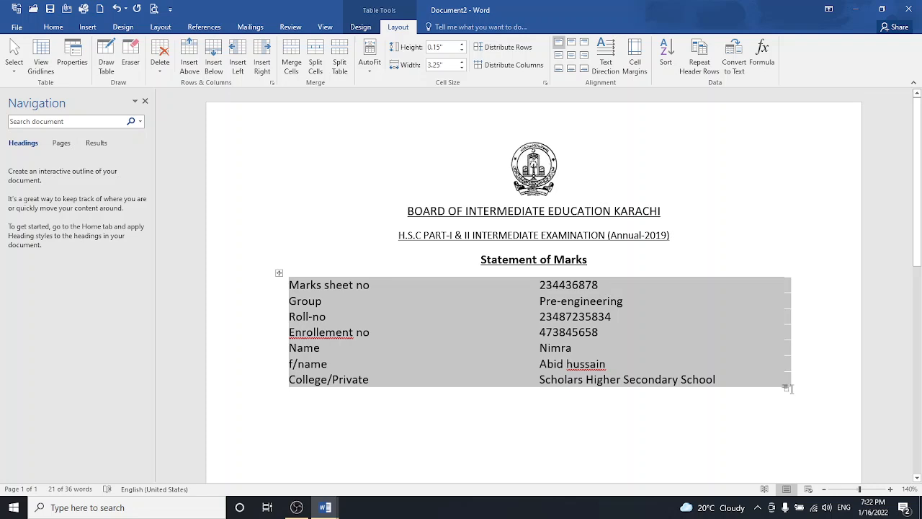
- Narrow the details table and move it further left on the page
left_click_drag(785, 387, 531, 341)
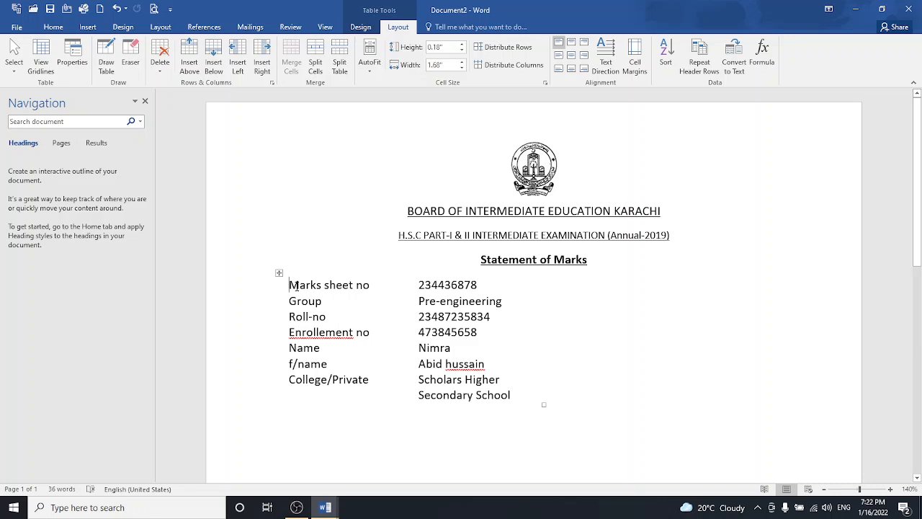
left_click_drag(277, 272, 235, 273)
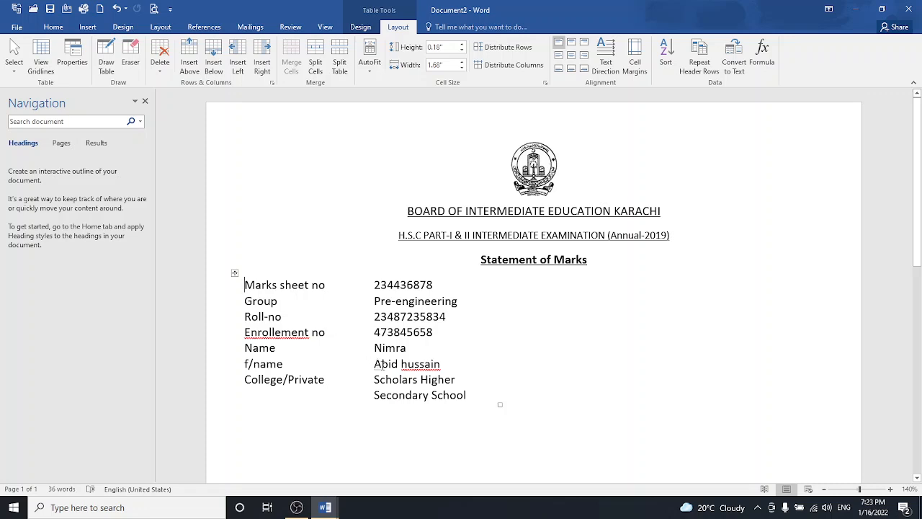
- Fix the spelling 'Enrollement' to 'Enrollment' and capitalise the father's surname in the details table
right_click(294, 333)
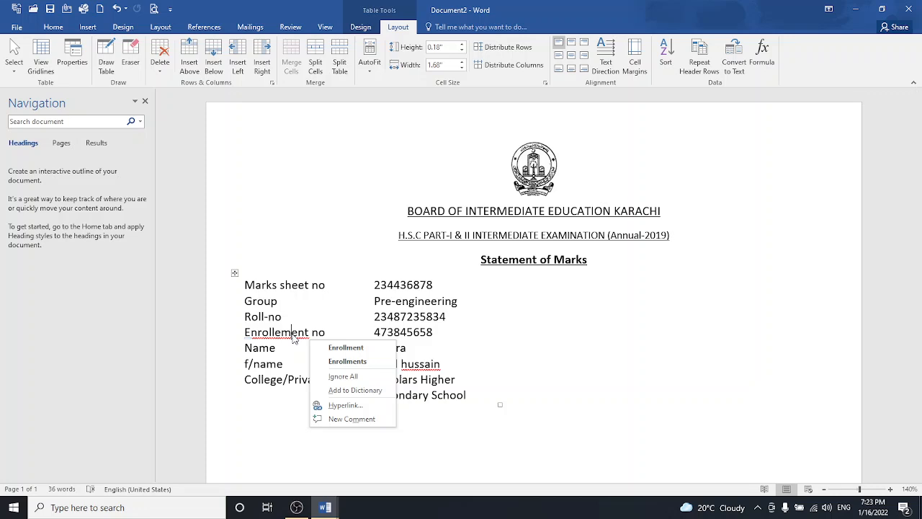
key("Escape")
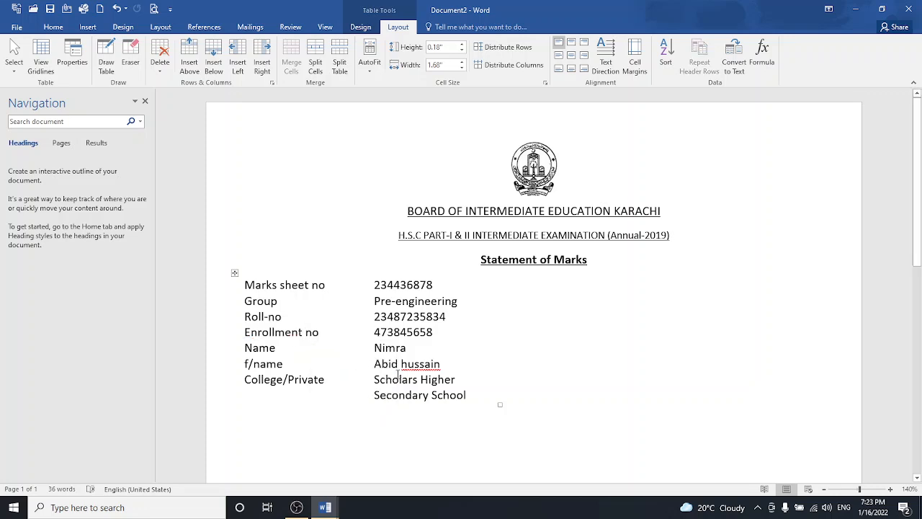
right_click(438, 369)
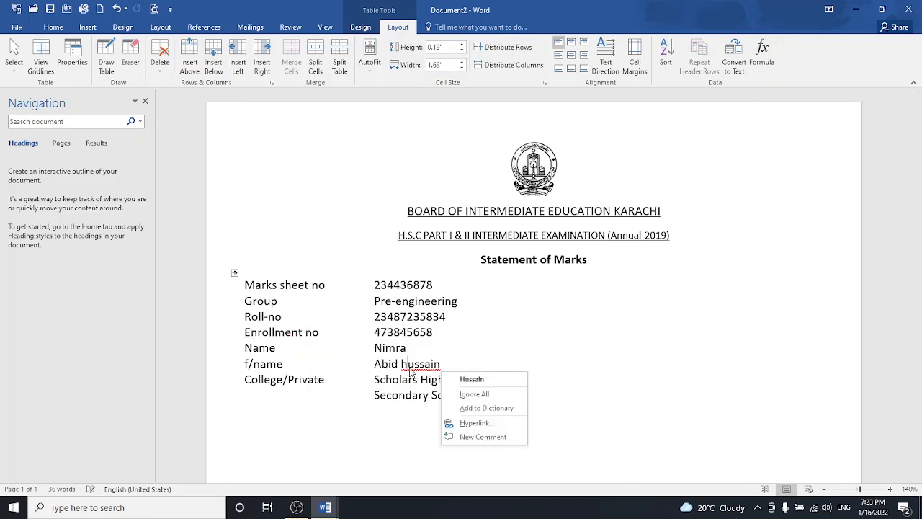
left_click(456, 379)
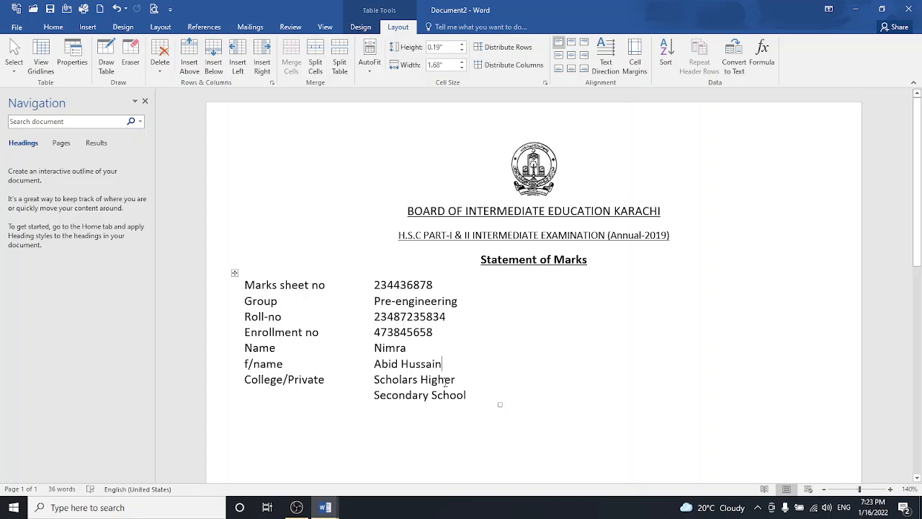
- Shrink all the details table text by one point to 11 pt
left_click_drag(247, 280, 421, 385)
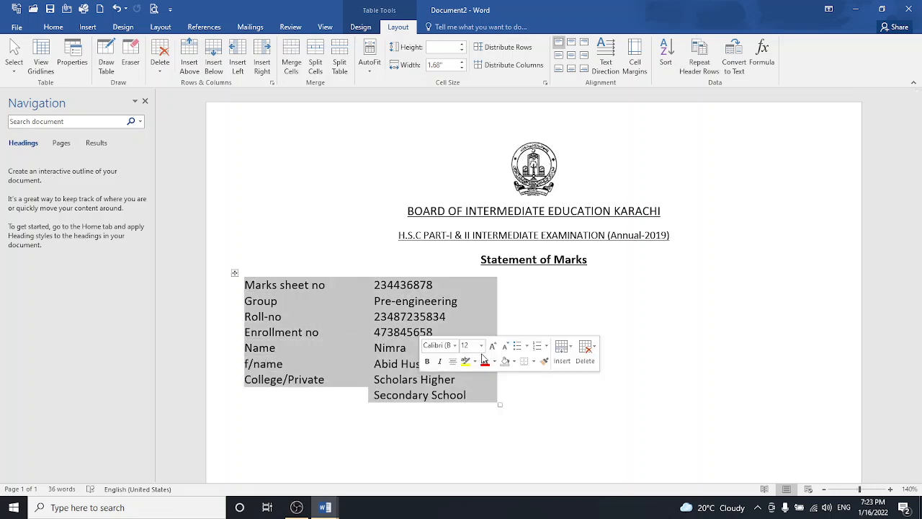
left_click(505, 346)
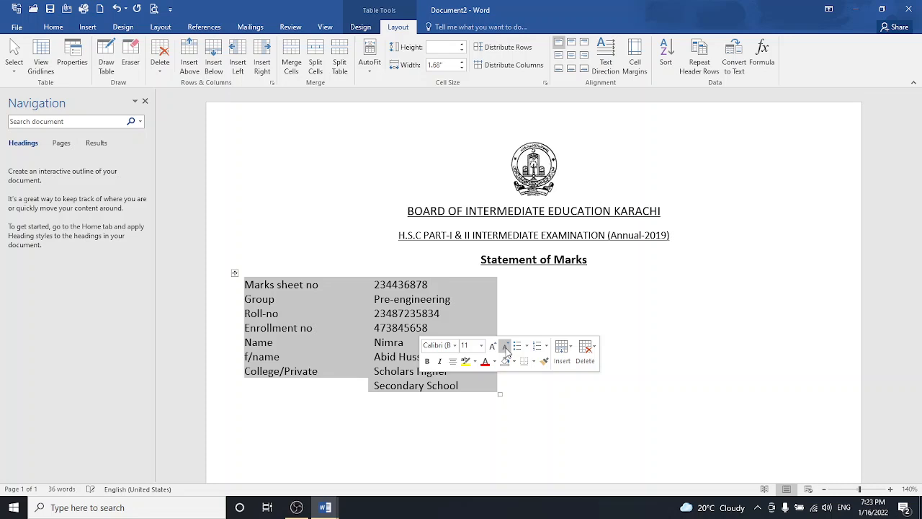
left_click(354, 371)
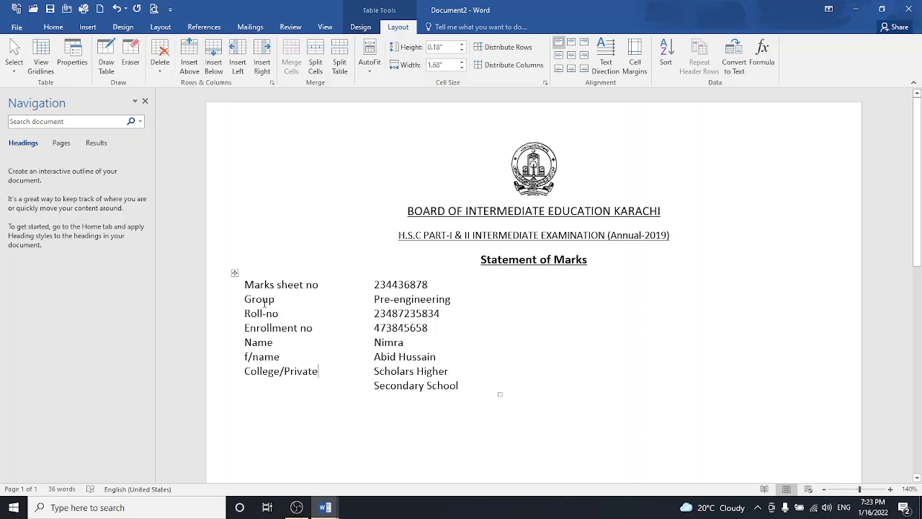
- Make the first-column labels from Marks sheet no to College/Private bold
left_click_drag(245, 281, 306, 370)
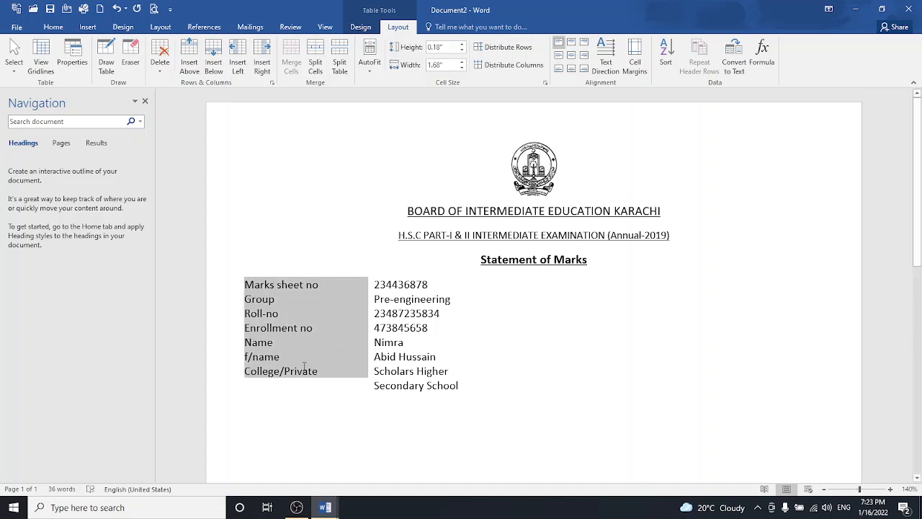
left_click(310, 353)
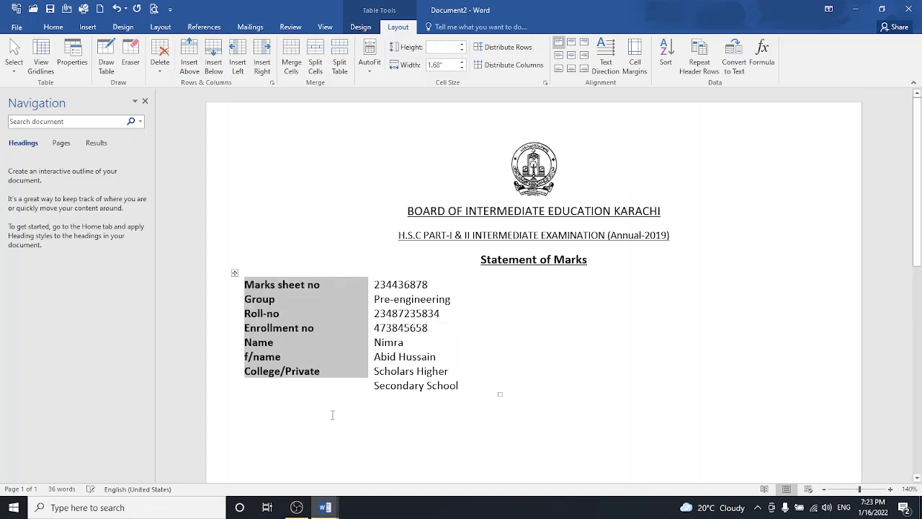
left_click(332, 414)
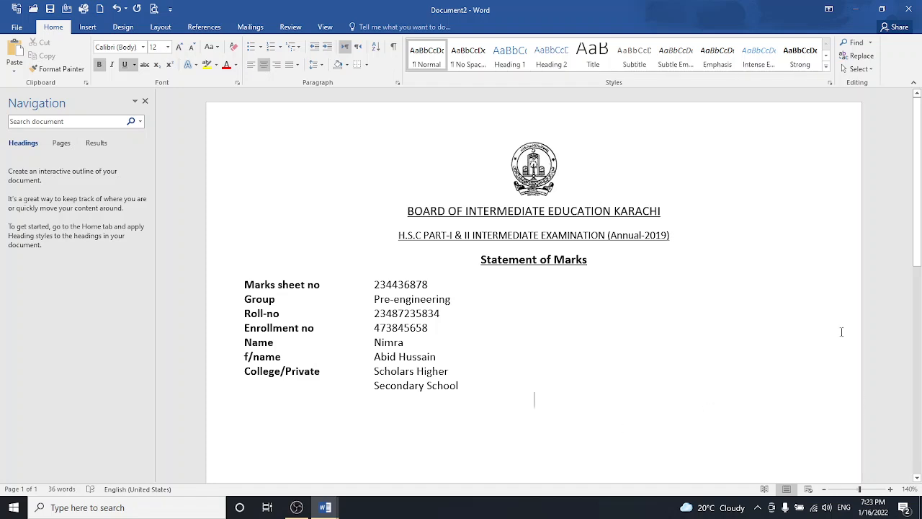
- Insert the student photo from file and set it to square text wrapping
left_click(89, 26)
left_click(132, 50)
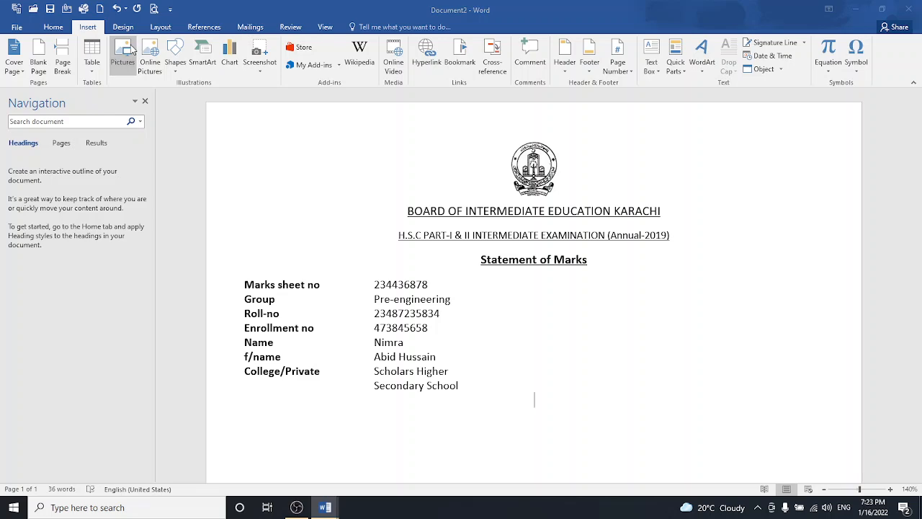
left_click(326, 176)
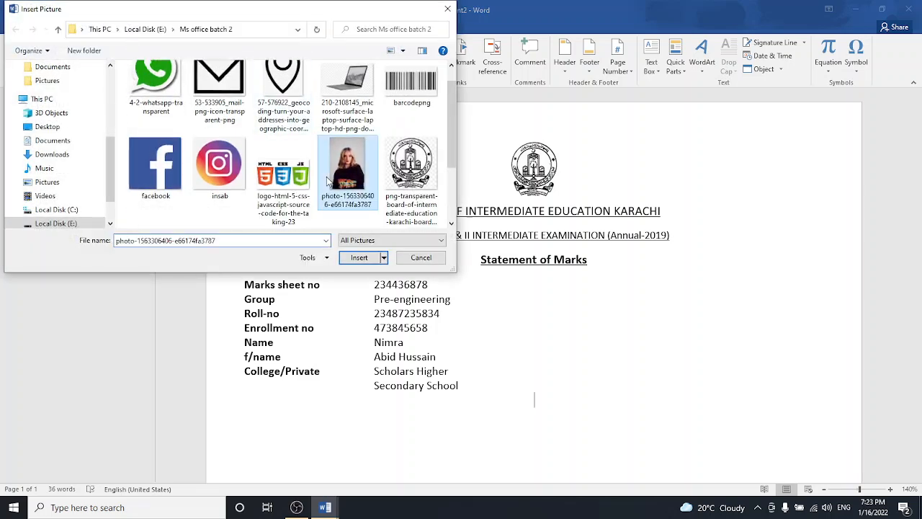
left_click(374, 258)
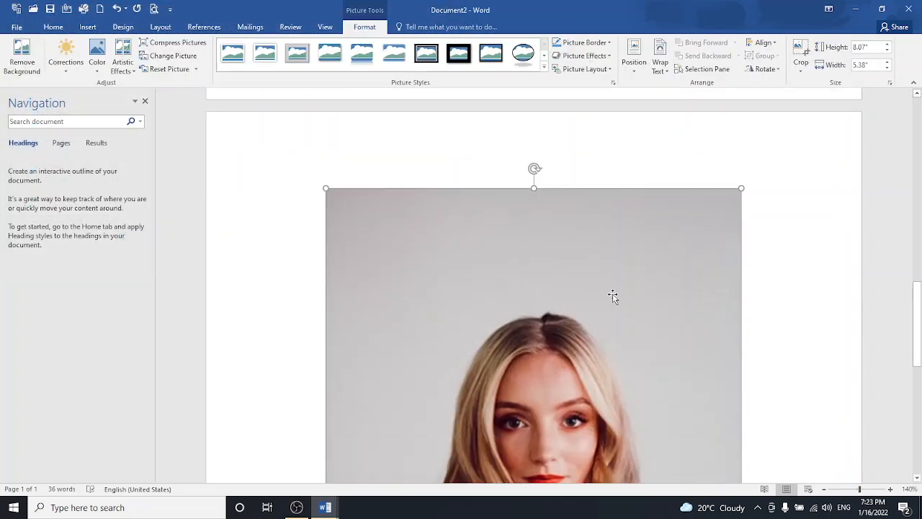
left_click(660, 63)
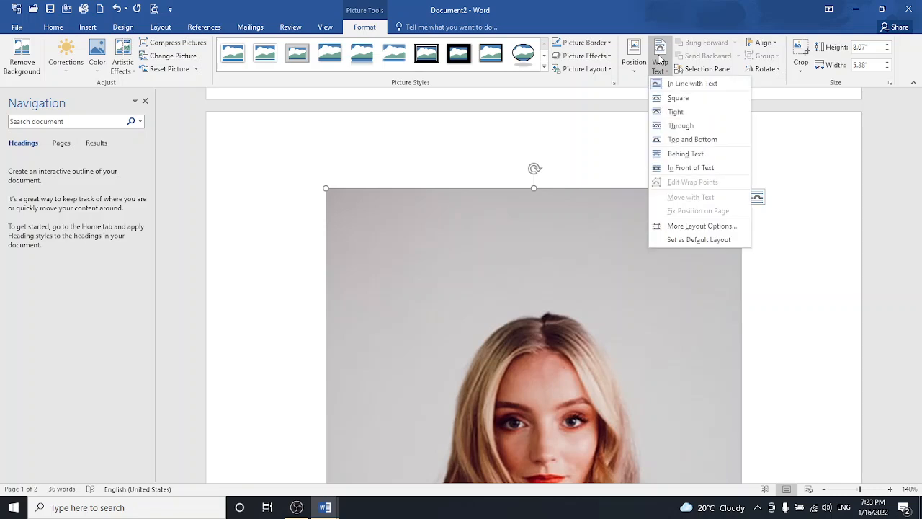
left_click(671, 100)
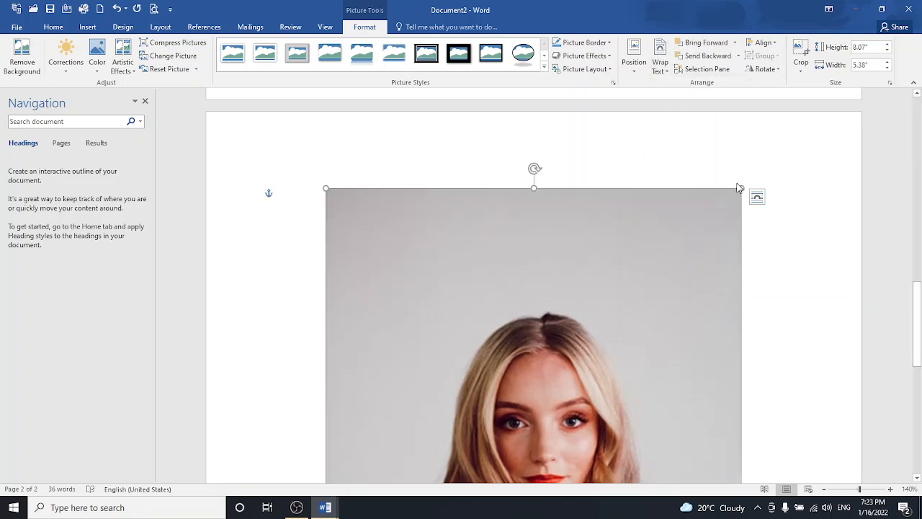
- Resize the photo to 1.43" x 0.96" and place it top right beside the Statement of Marks heading
left_click_drag(740, 187, 618, 364)
scroll(526, 298, "down", 3)
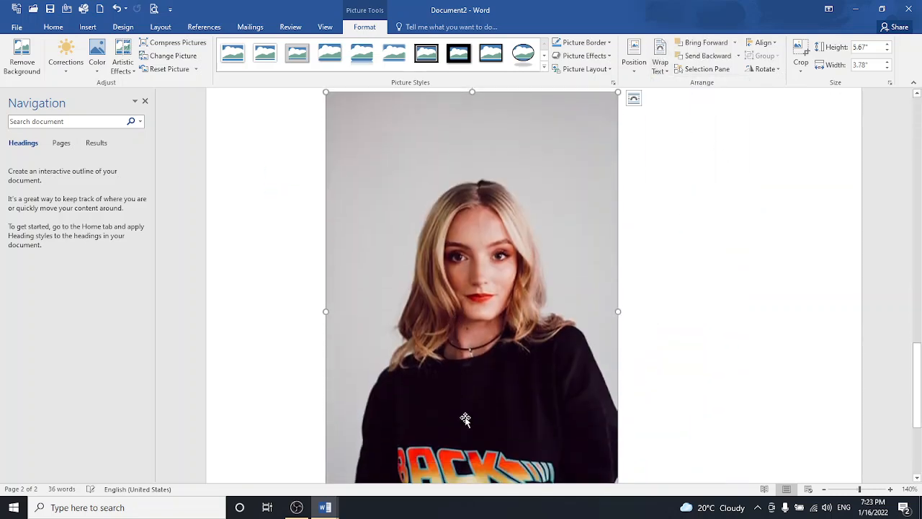
left_click_drag(526, 297, 559, 395)
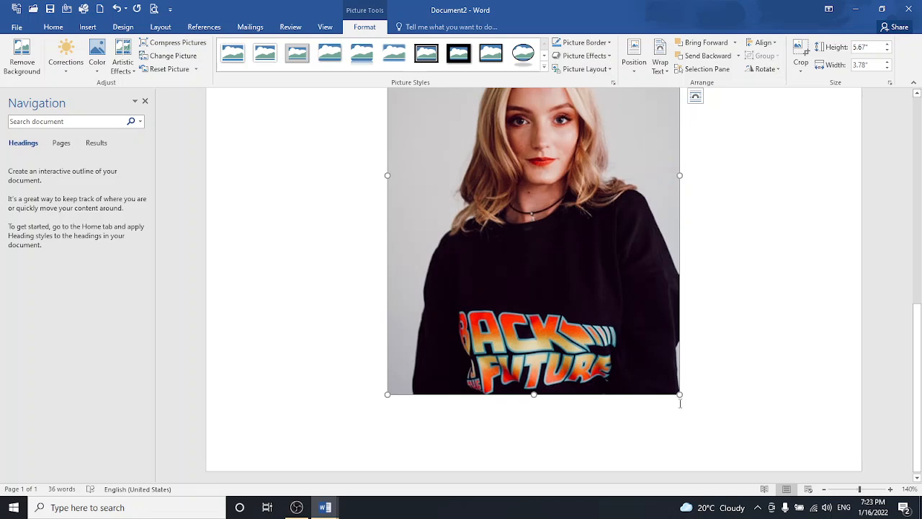
left_click_drag(679, 396, 525, 160)
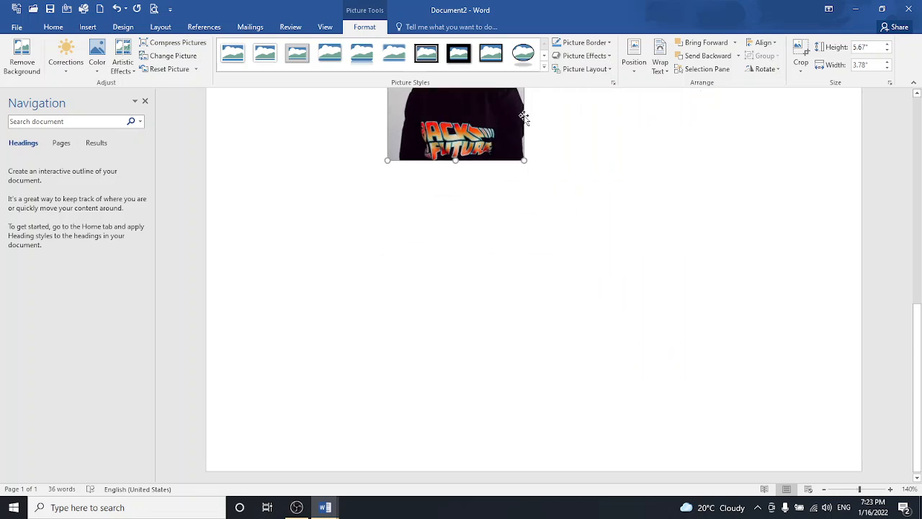
scroll(476, 198, "up", 3)
left_click_drag(475, 198, 542, 225)
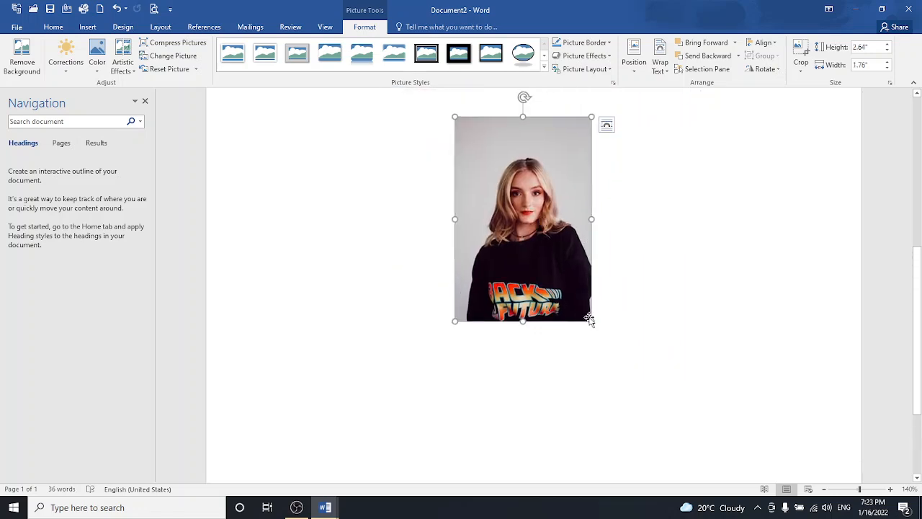
left_click_drag(591, 322, 531, 225)
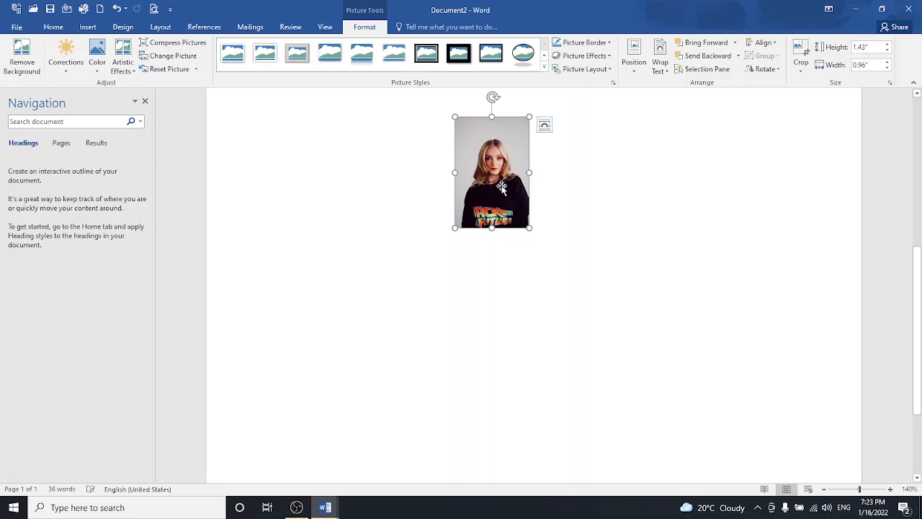
left_click_drag(502, 186, 786, 216)
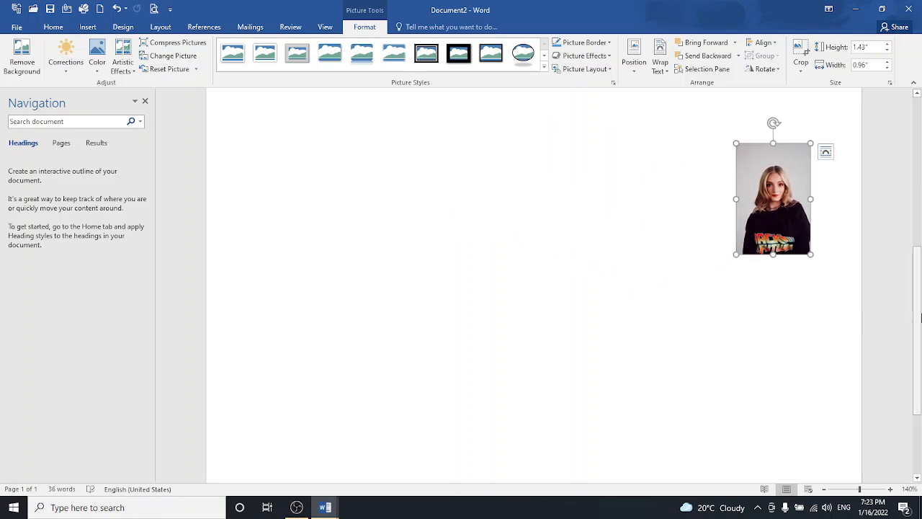
left_click_drag(917, 316, 917, 215)
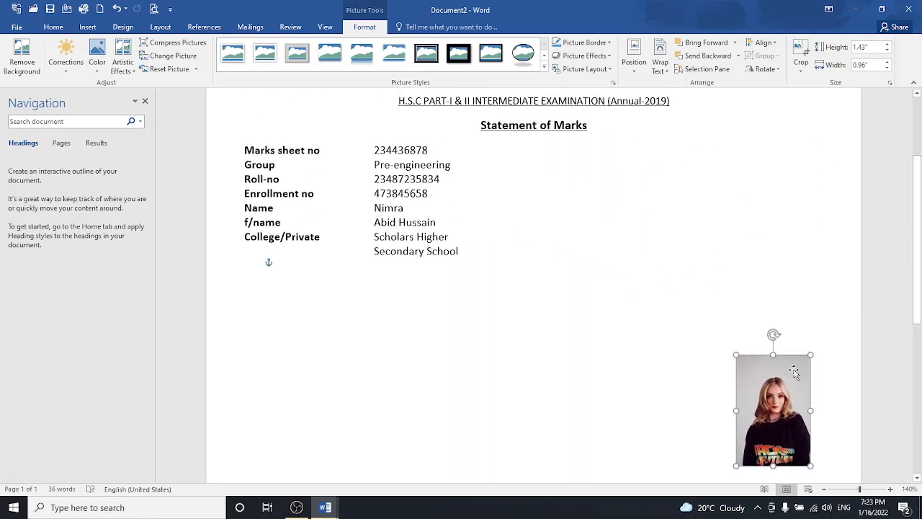
left_click_drag(783, 419, 773, 177)
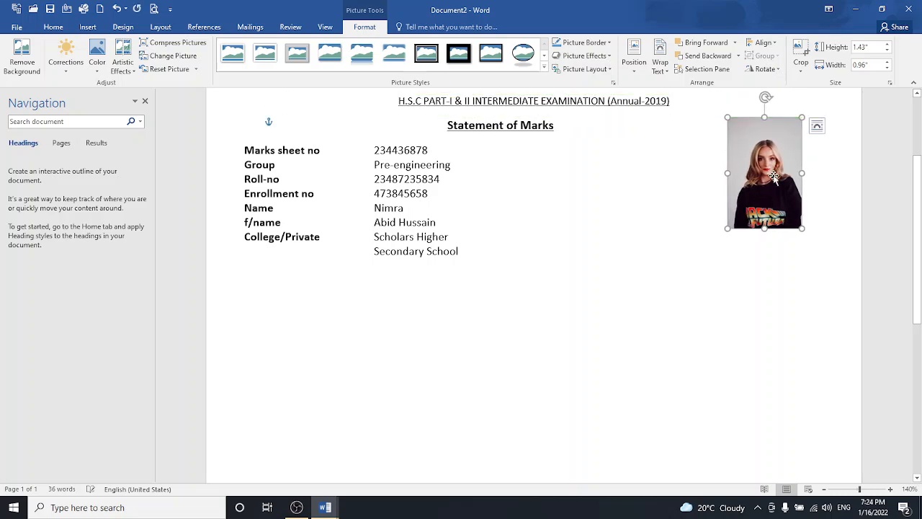
- Crop the top edge of the student photo and nudge it slightly right
left_click(800, 66)
left_click(802, 85)
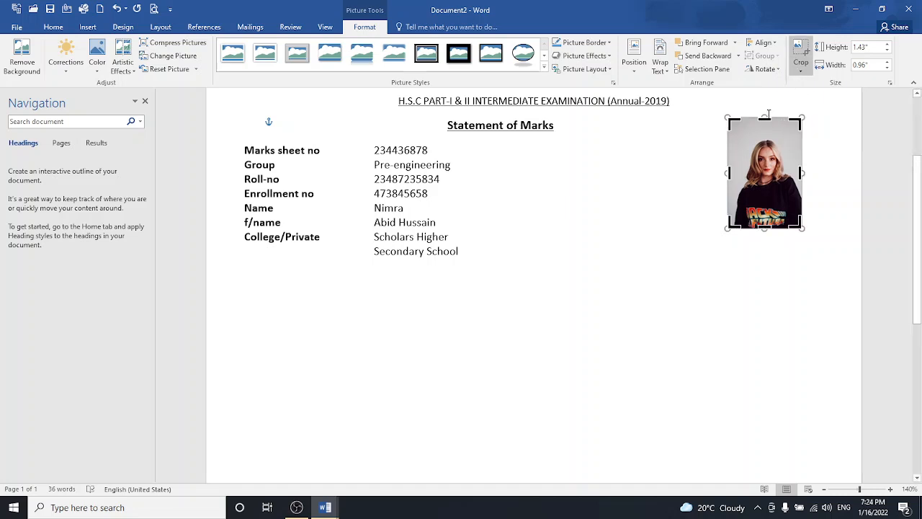
left_click_drag(766, 116, 770, 134)
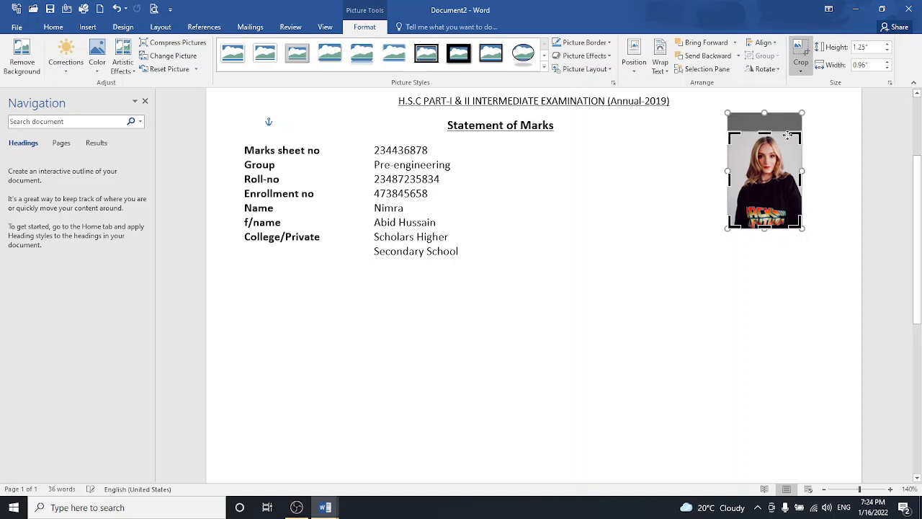
left_click(787, 135)
left_click(784, 202)
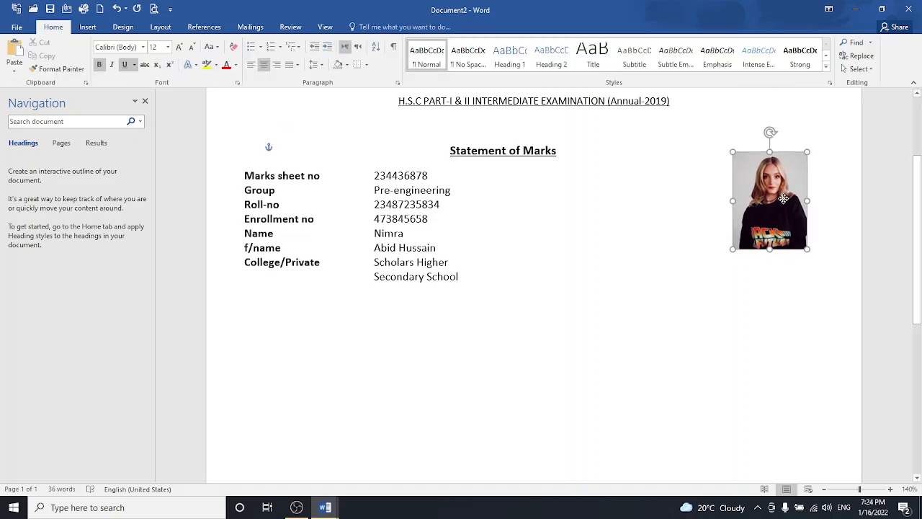
left_click_drag(787, 197, 793, 198)
left_click(672, 301)
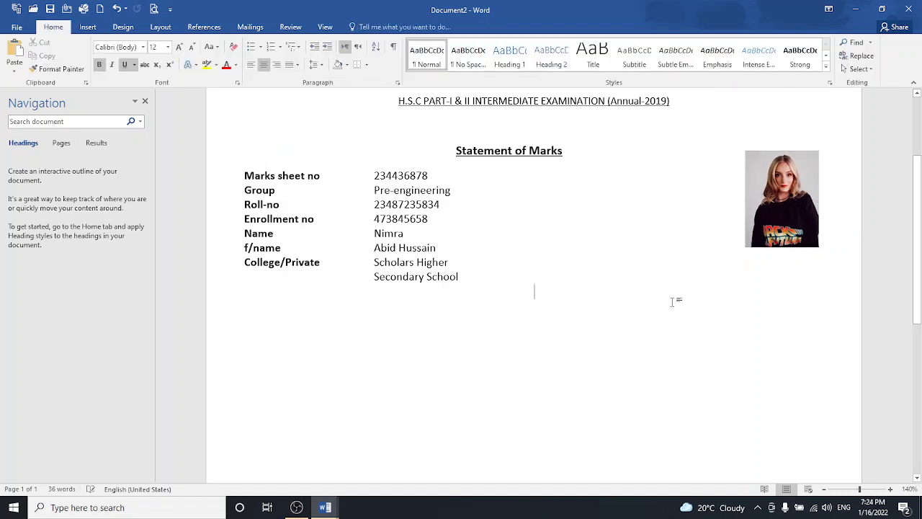
- Delete the empty line above the Statement of Marks heading
left_click(462, 133)
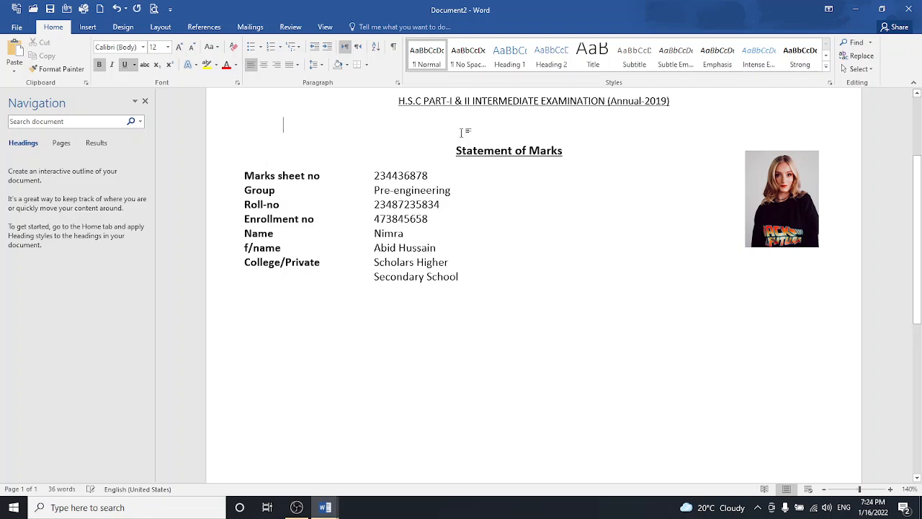
key("BackSpace")
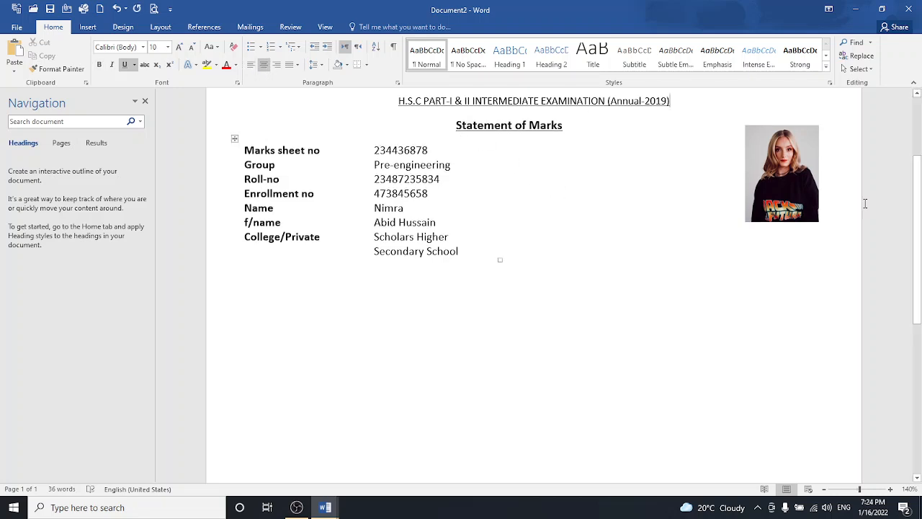
left_click_drag(920, 214, 920, 193)
- Remove all borders from the student-details table via Table Properties, Borders and Shading set to None
left_click(380, 309)
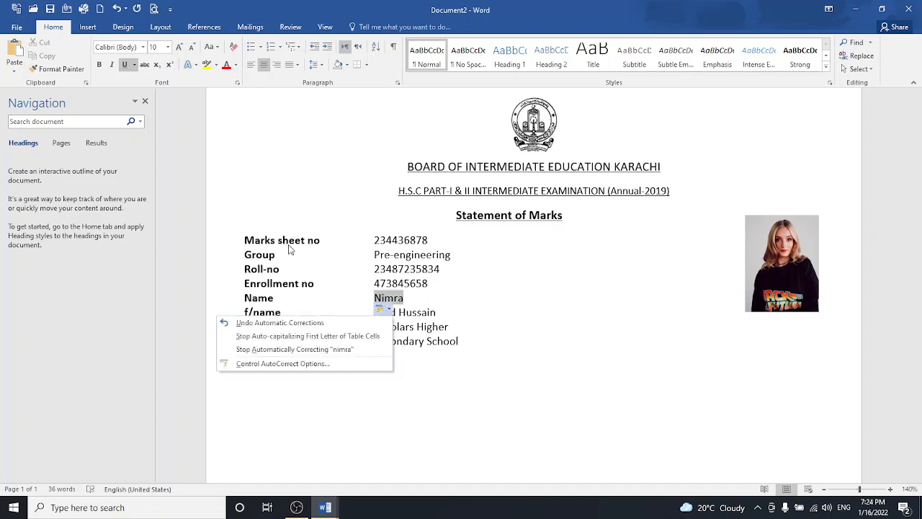
left_click(242, 232)
left_click(241, 232)
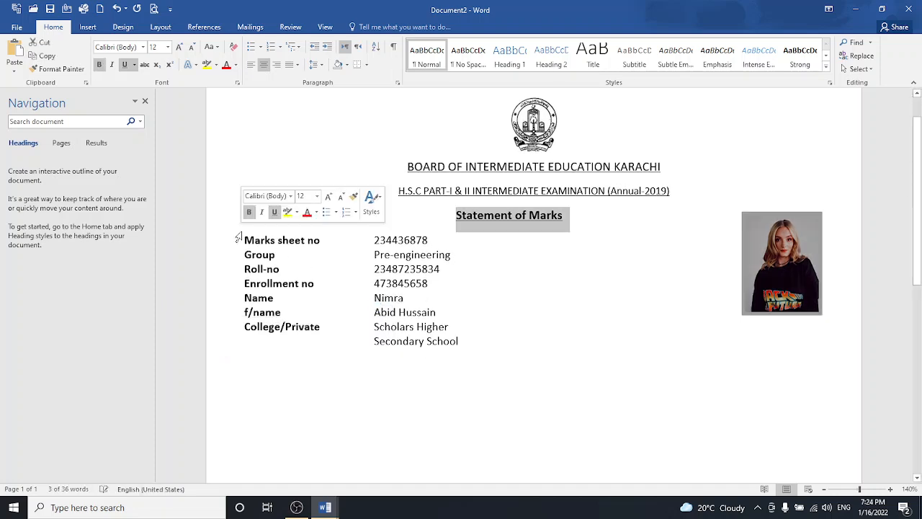
left_click(240, 238)
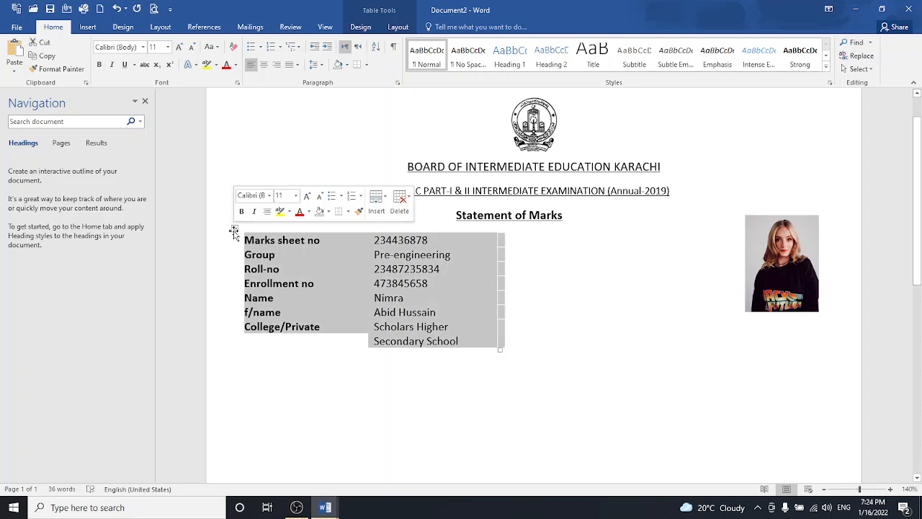
left_click(234, 228)
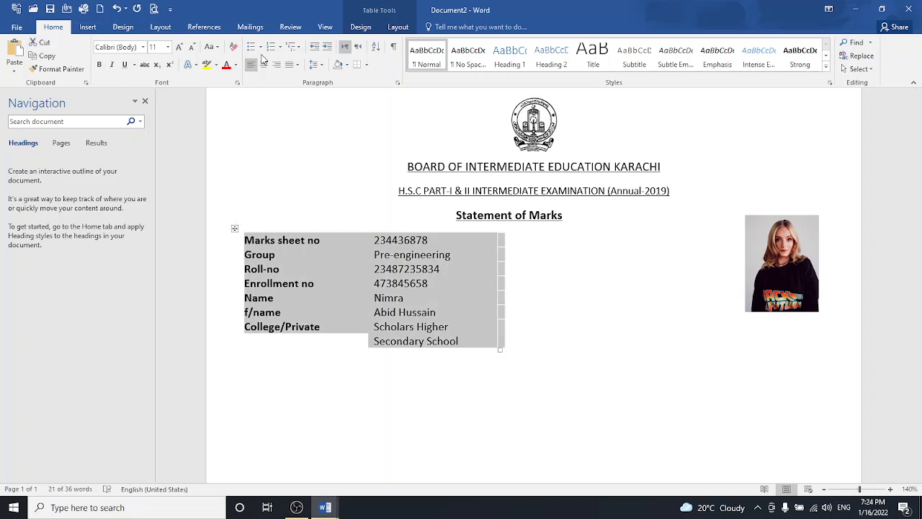
left_click(397, 27)
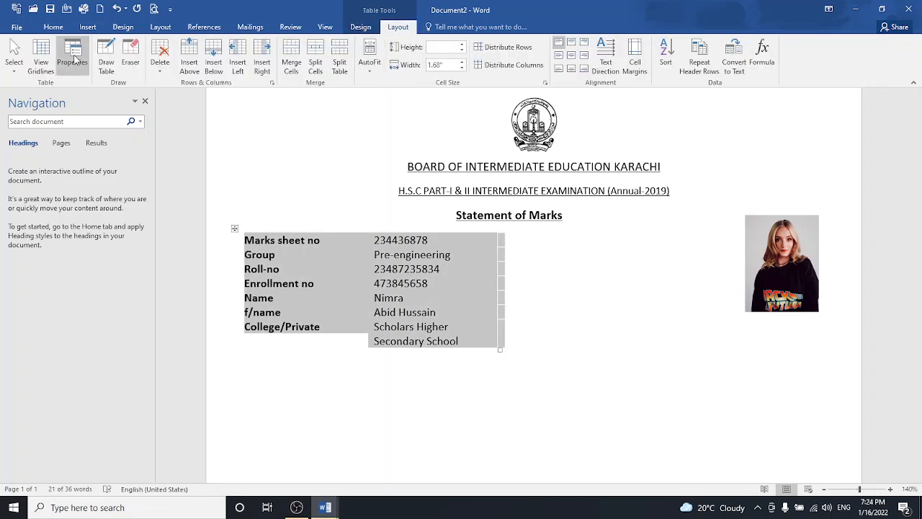
left_click(74, 59)
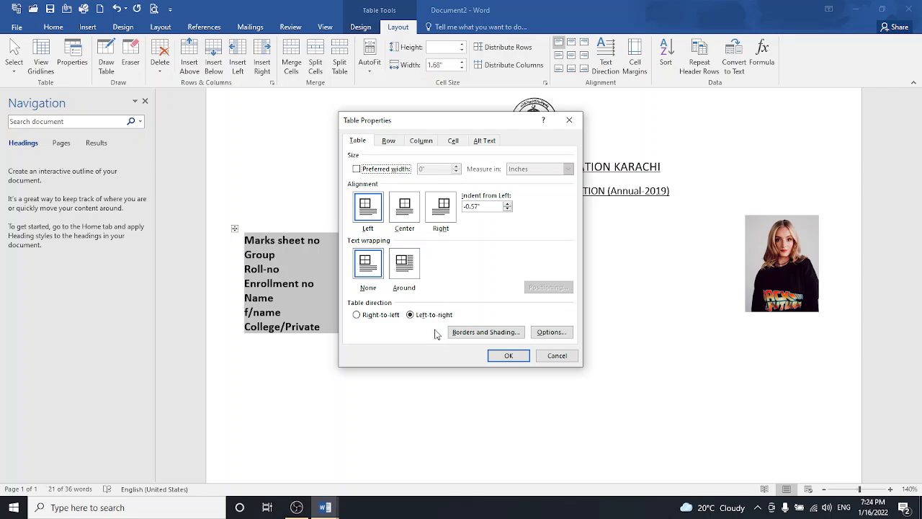
left_click(468, 332)
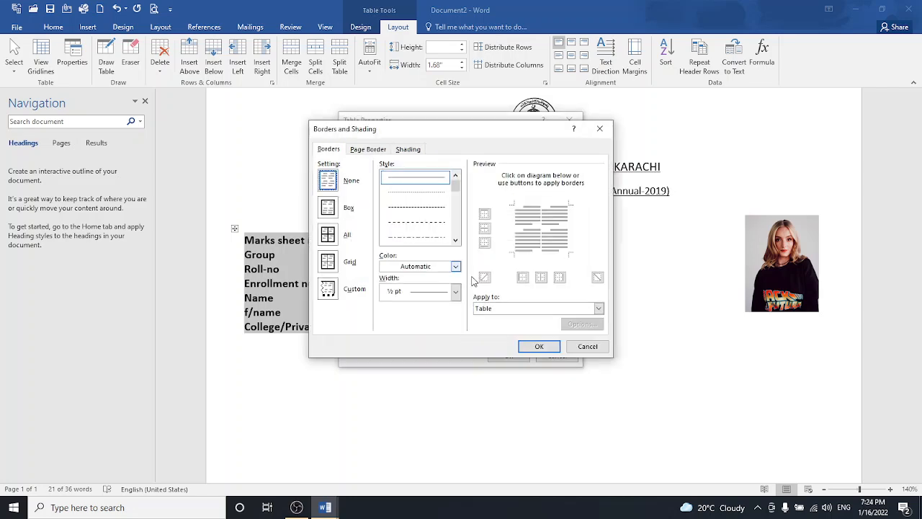
left_click(533, 347)
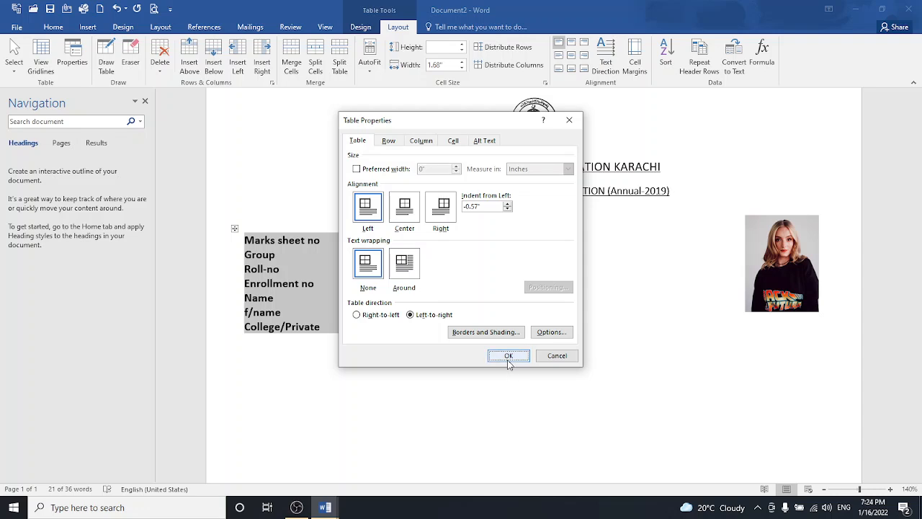
left_click(507, 357)
left_click(454, 416)
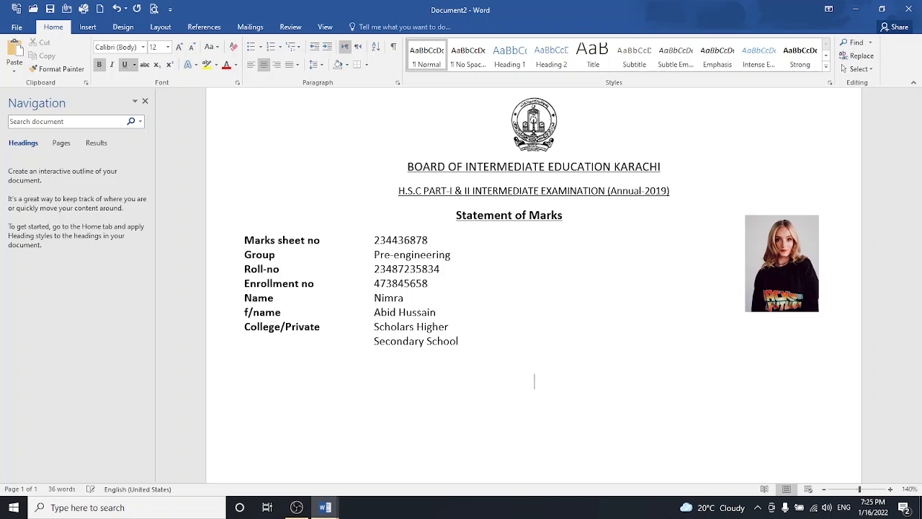
- Place the cursor on the empty line below the details table
left_click(253, 370)
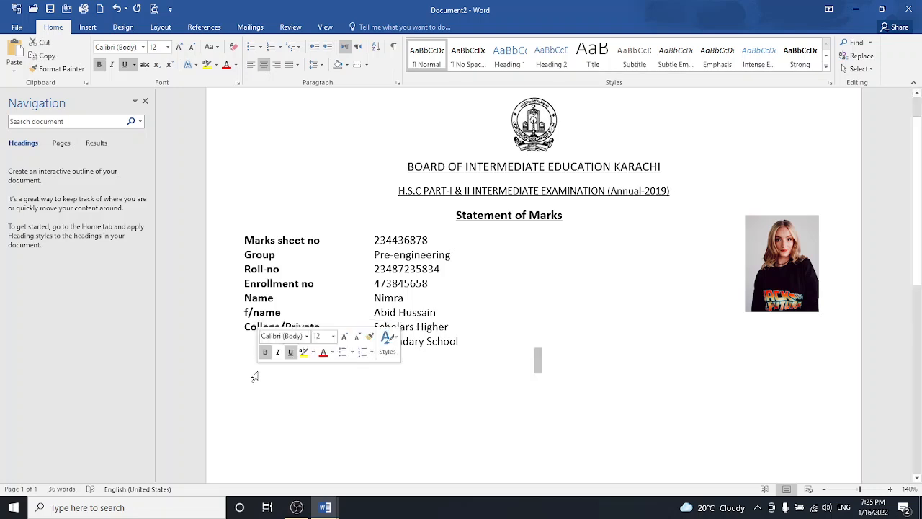
left_click(266, 393)
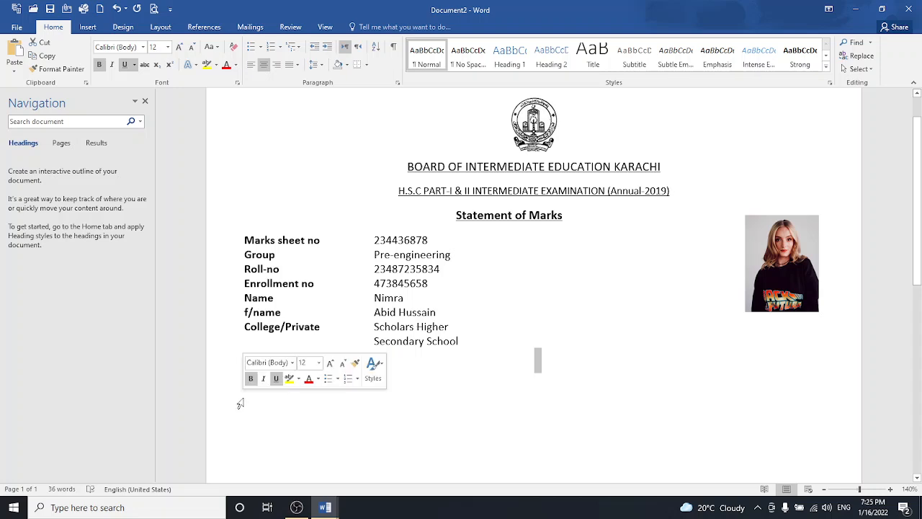
left_click(268, 422)
left_click(536, 401)
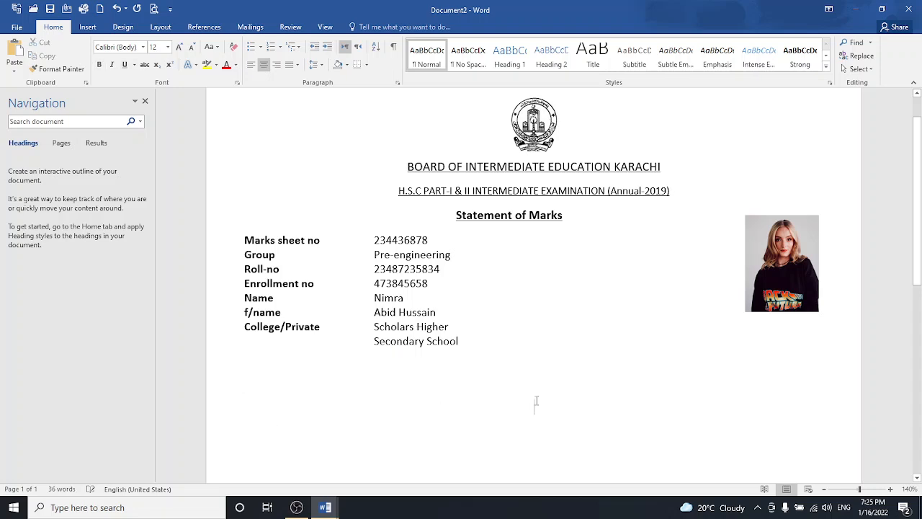
left_click(269, 401)
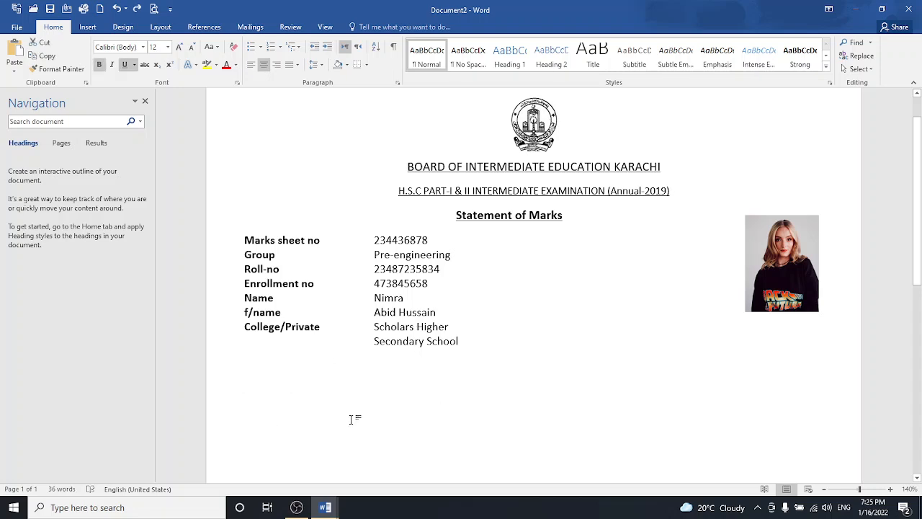
- Left-align the line below the table, insert the barcode image, and set Tight text wrapping
key("ctrl+l")
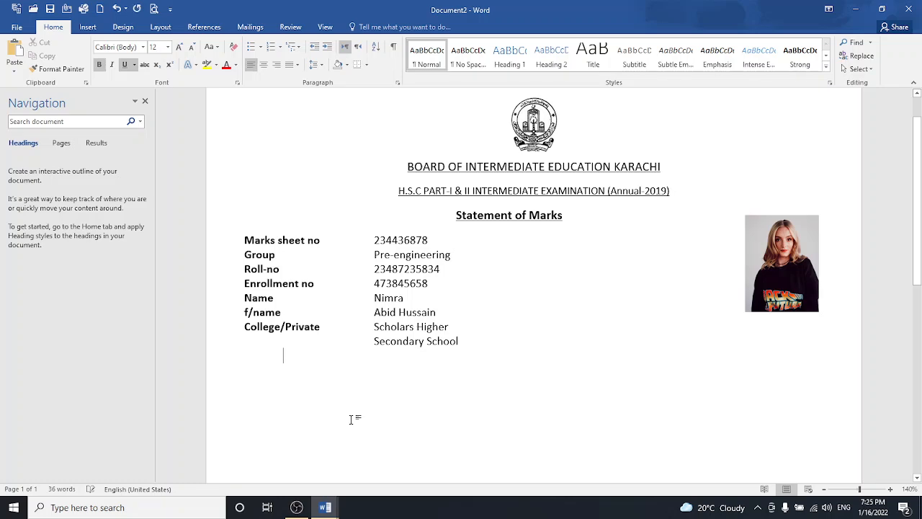
left_click(97, 27)
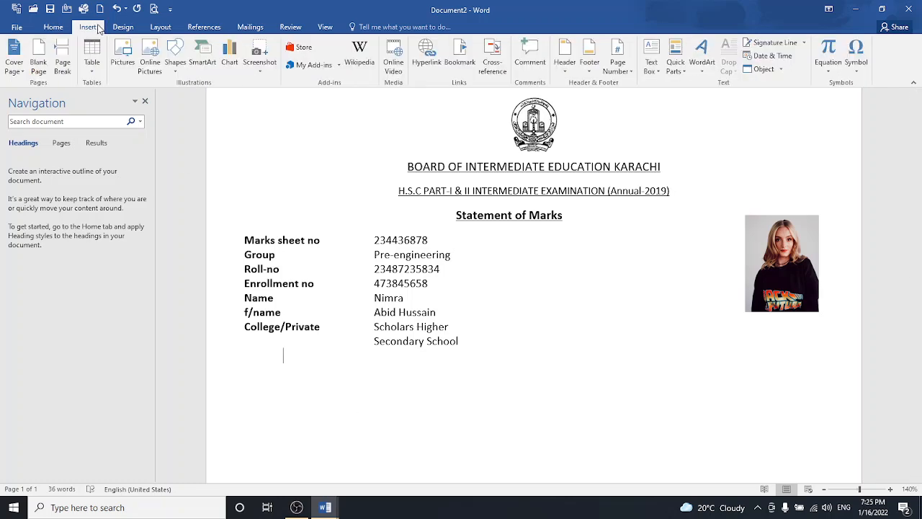
left_click(123, 51)
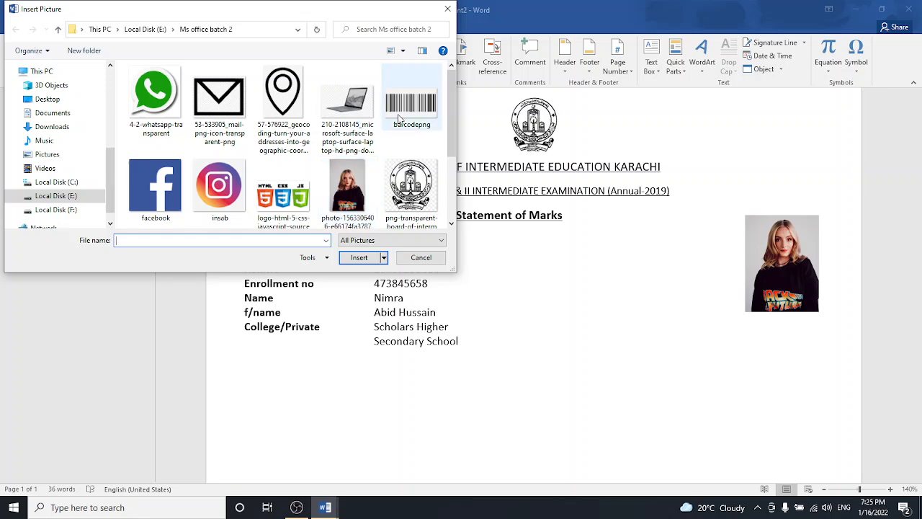
left_click(400, 119)
left_click(348, 258)
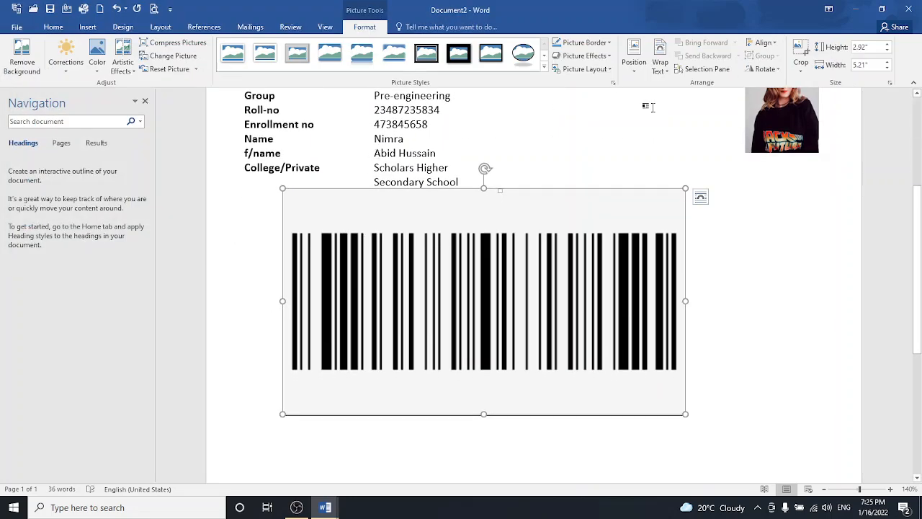
left_click(660, 62)
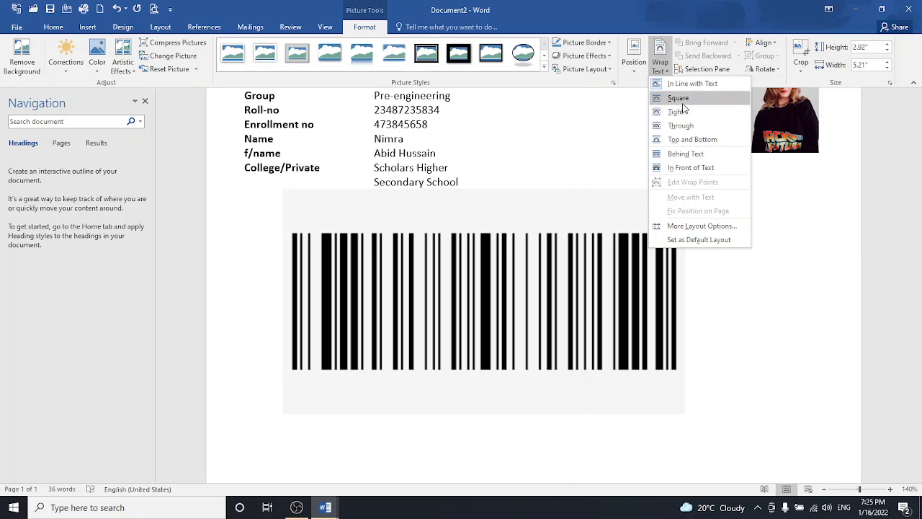
left_click(680, 111)
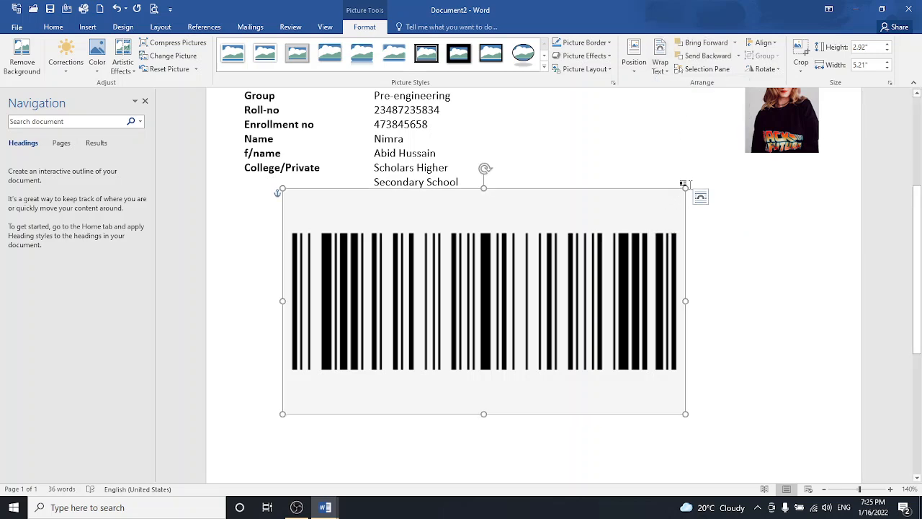
- Shrink the barcode to a narrow strip directly below the details table
left_click_drag(686, 189, 384, 209)
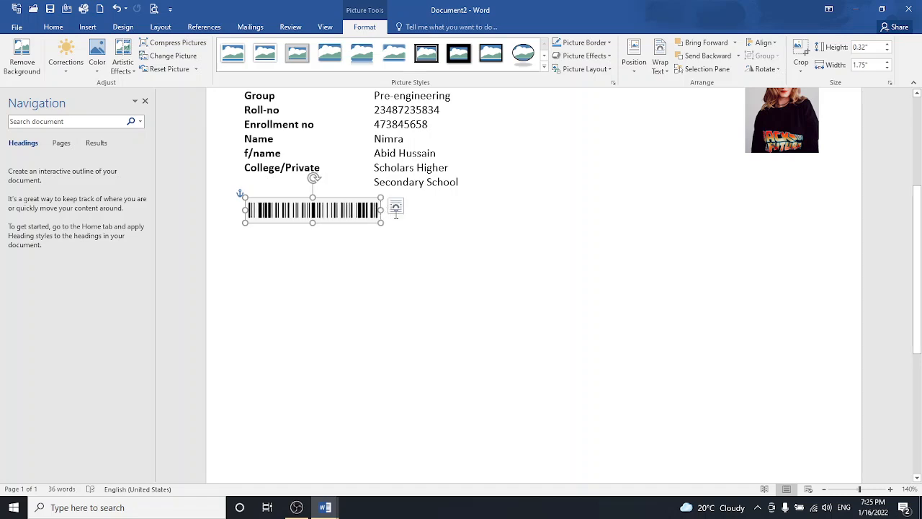
left_click(452, 217)
scroll(912, 256, "up", 3)
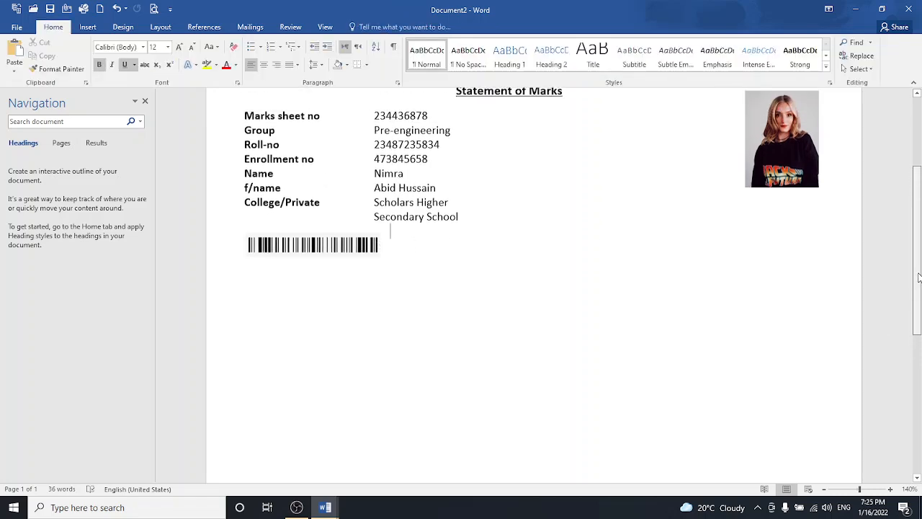
scroll(912, 256, "up", 3)
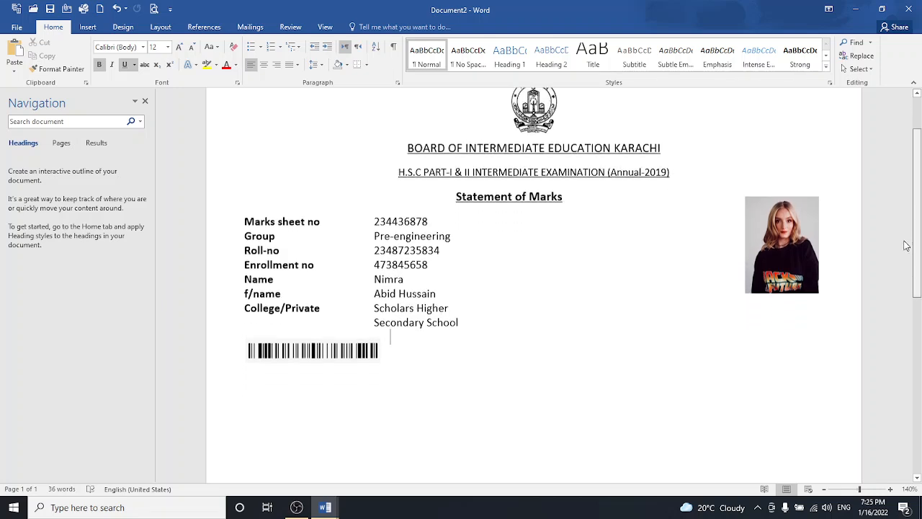
scroll(901, 243, "down", 3)
- Tidy the empty line above the barcode and place the cursor below it
key("Return")
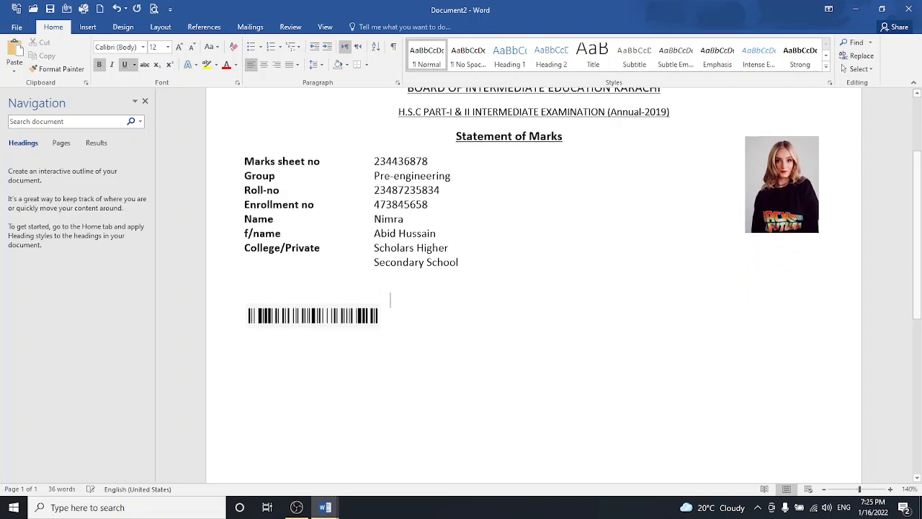
key("BackSpace")
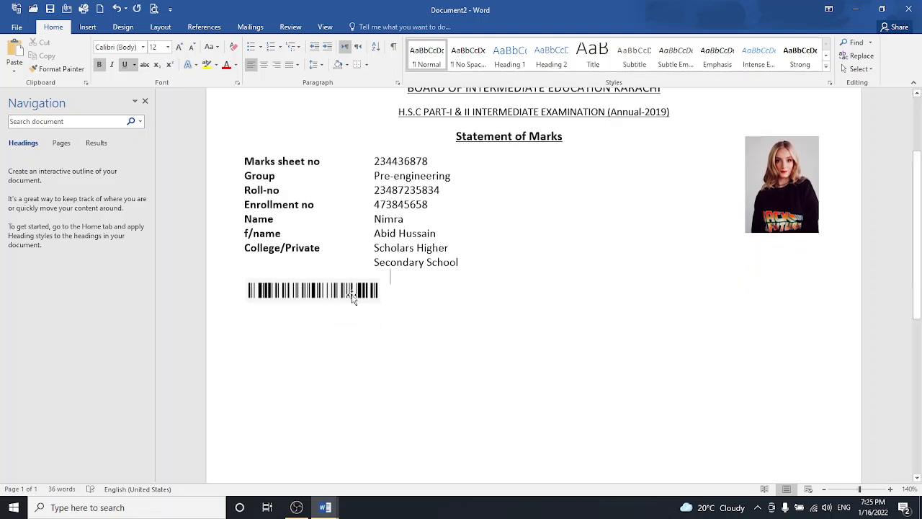
double_click(397, 292)
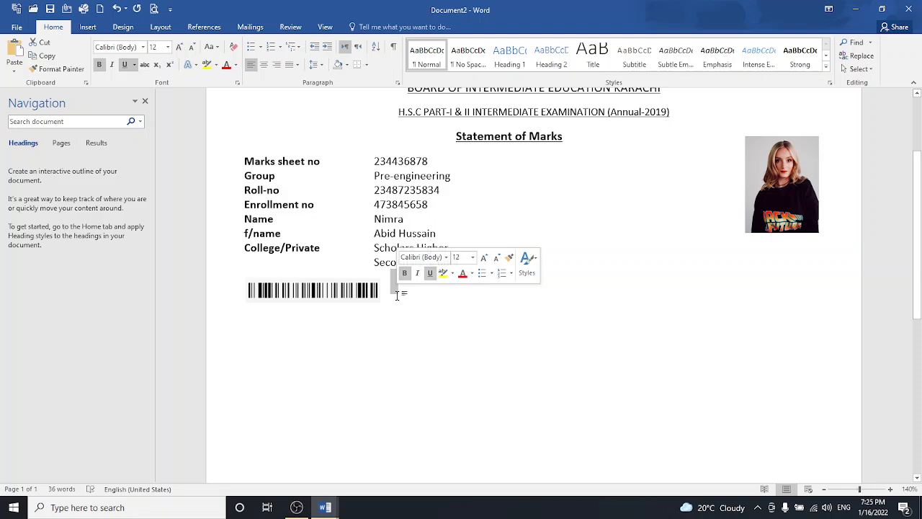
left_click(326, 298)
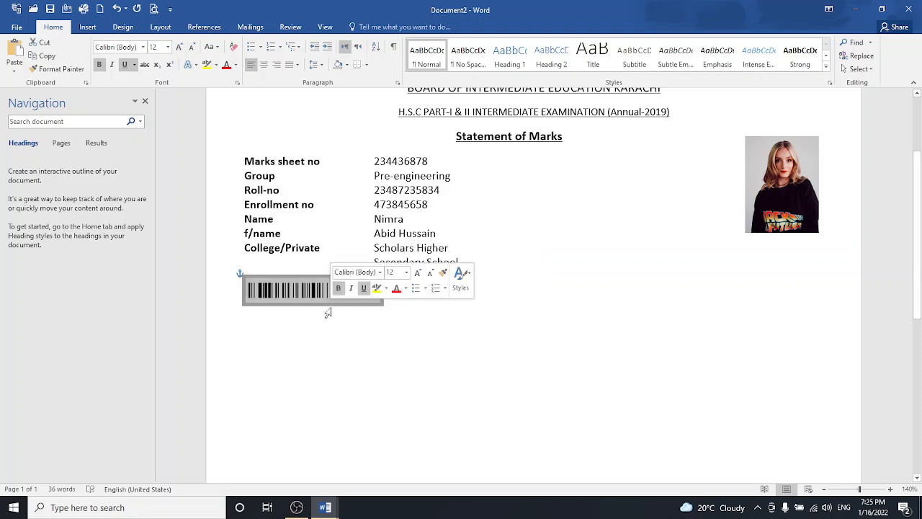
left_click(287, 335)
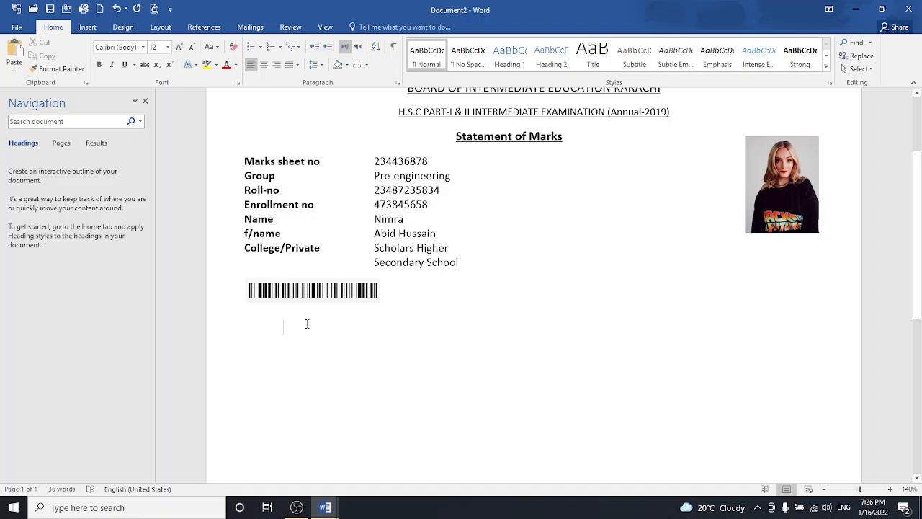
- Insert an 8-column by 4-row table below the barcode
left_click(88, 28)
left_click(92, 59)
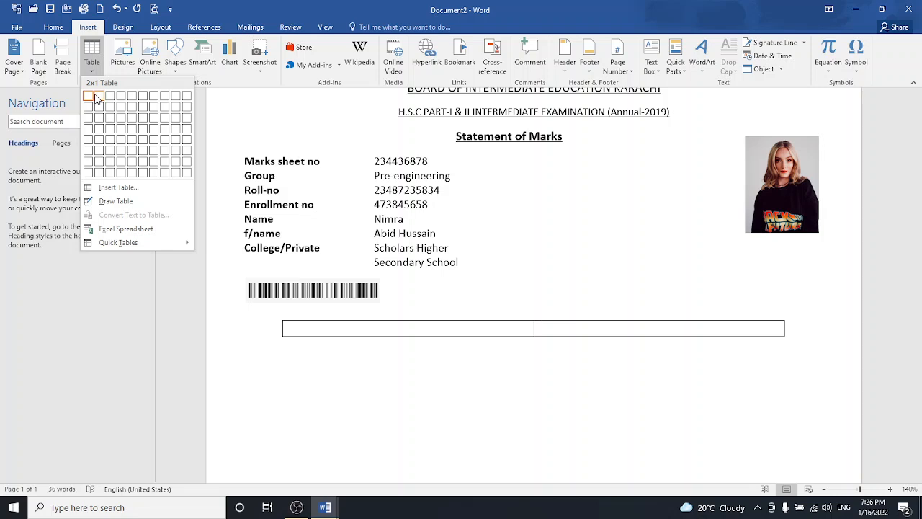
left_click(173, 130)
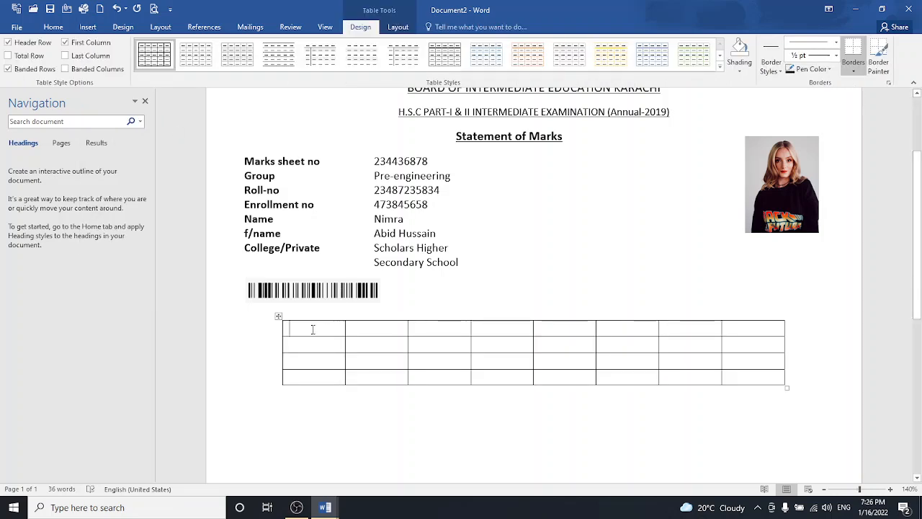
- Type the headings 'Subject' and 'Part I marks' in the first two header cells
type("Su")
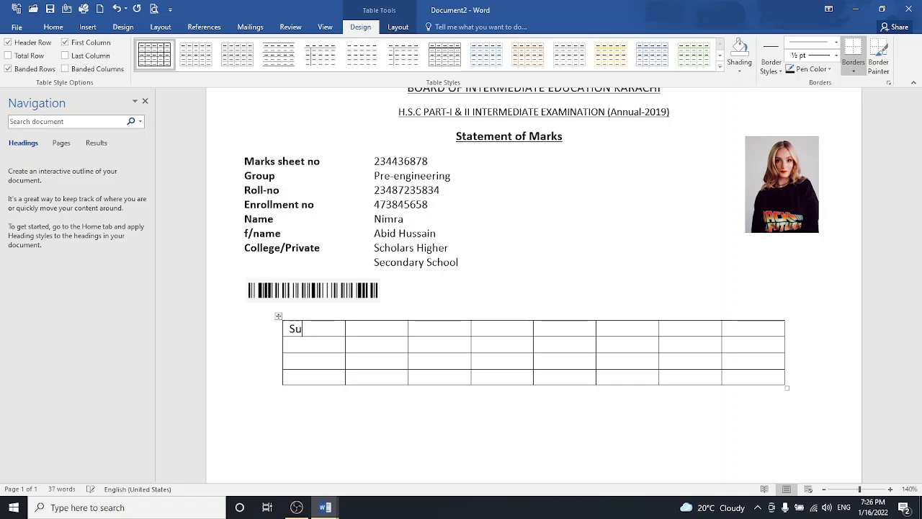
type("bect")
key("BackSpace")
key("BackSpace")
key("BackSpace")
type("ject")
key("Tab")
type("part")
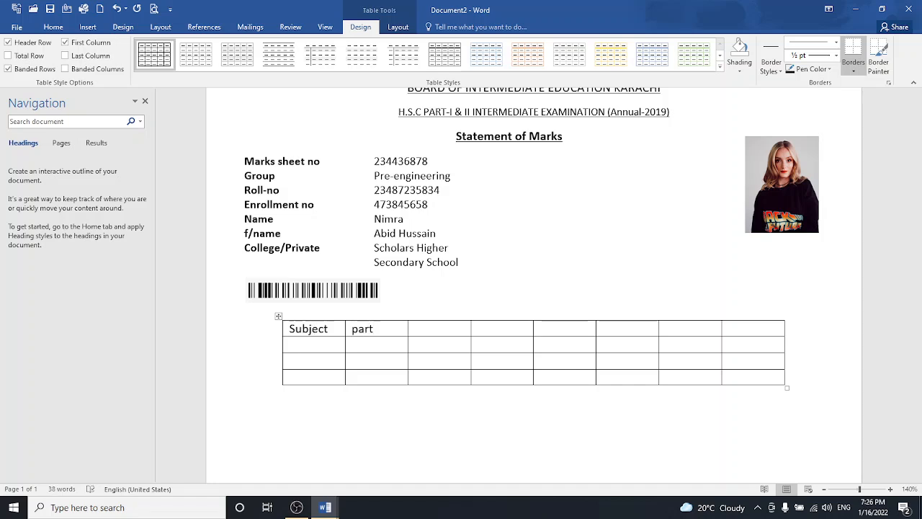
type(" I marks")
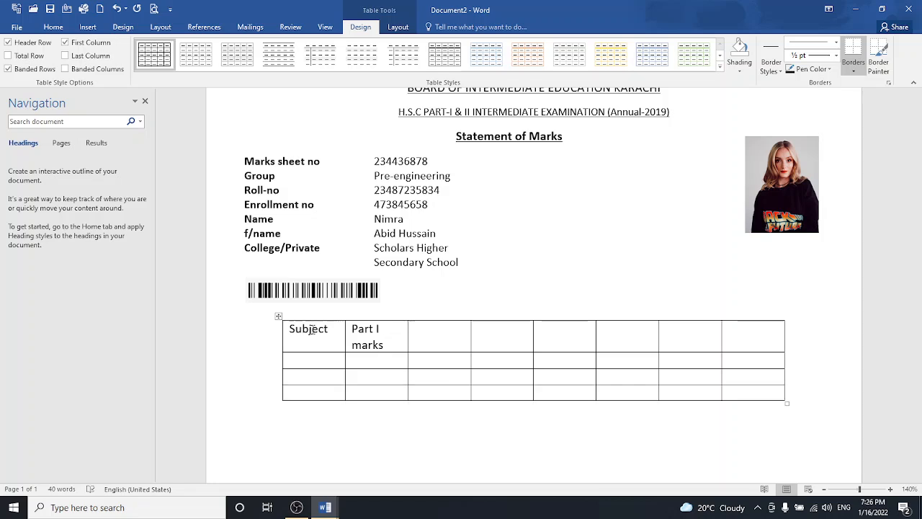
type("part")
key("BackSpace")
key("BackSpace")
key("BackSpace")
key("BackSpace")
- Fill header cells 4, 6, 7 and 8 with 'part ii marks', 'Combined', '%' and 'remarks'
left_click(483, 333)
type("part ")
type("ii marks")
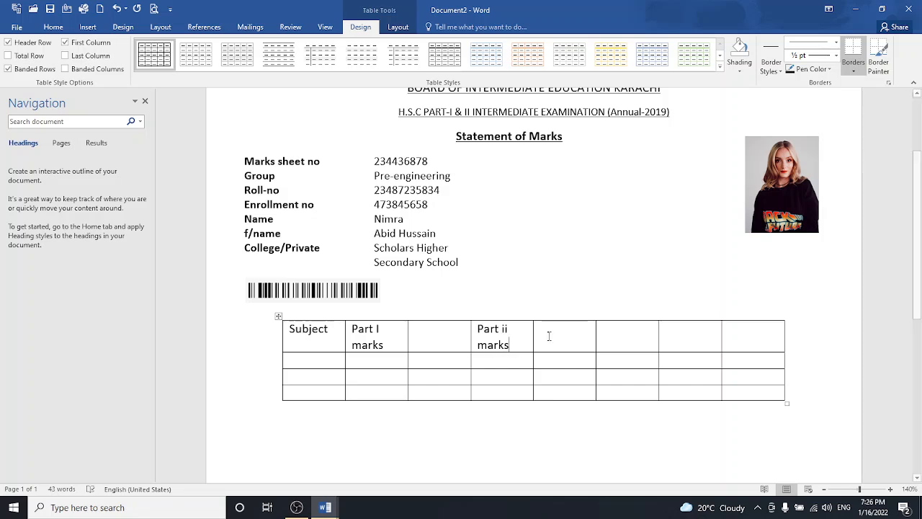
left_click(622, 335)
type("Com")
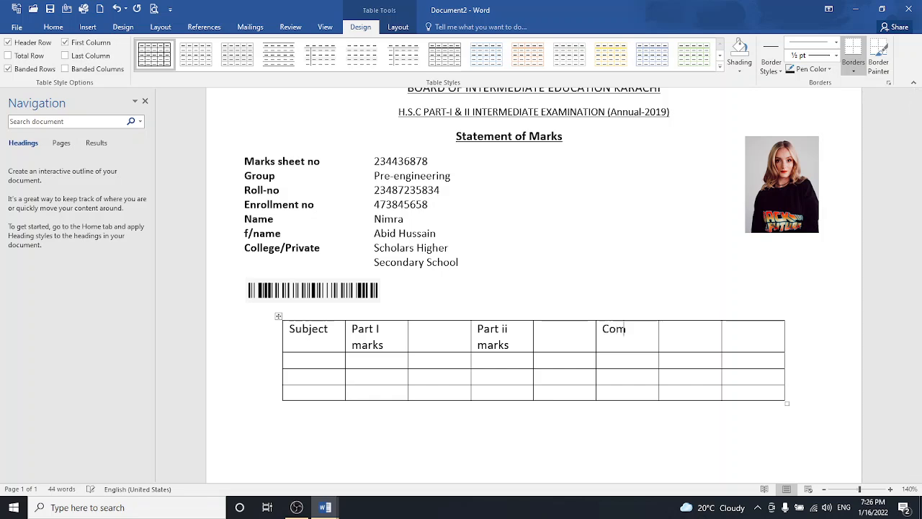
type("bined")
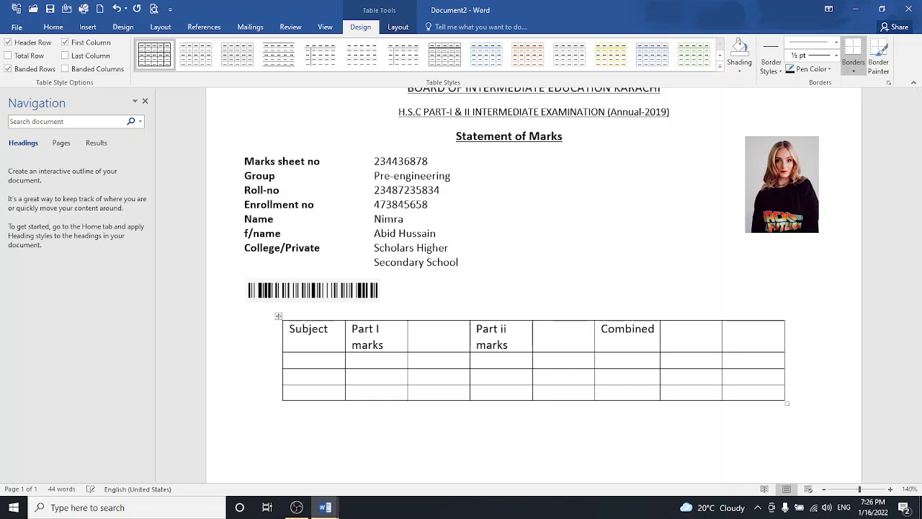
left_click(702, 335)
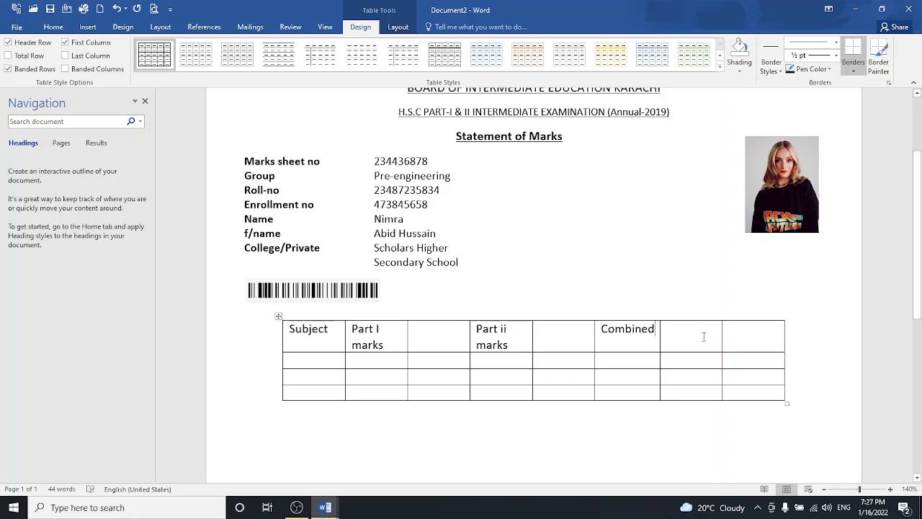
type("%")
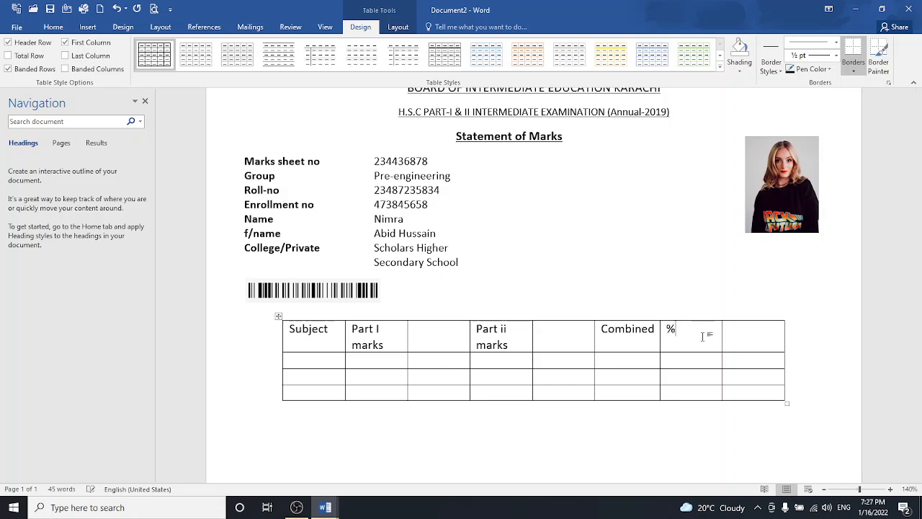
type("remarks")
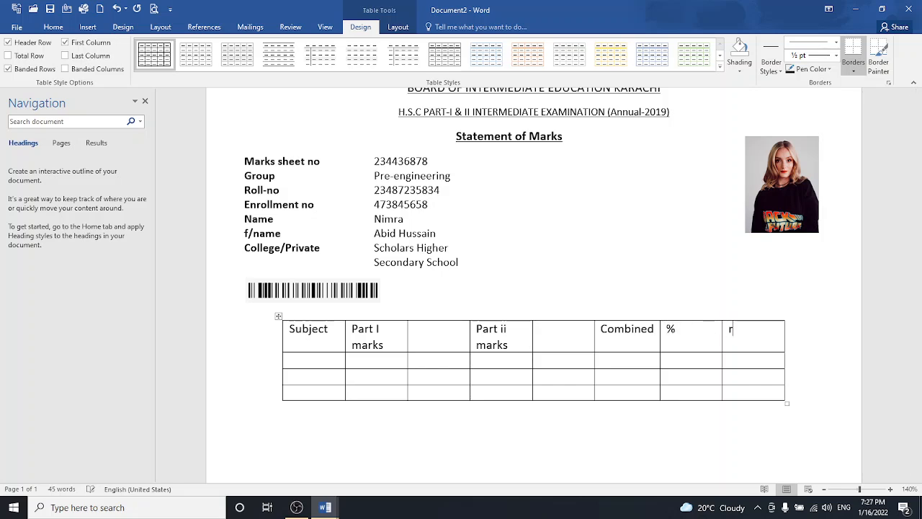
left_click(627, 372)
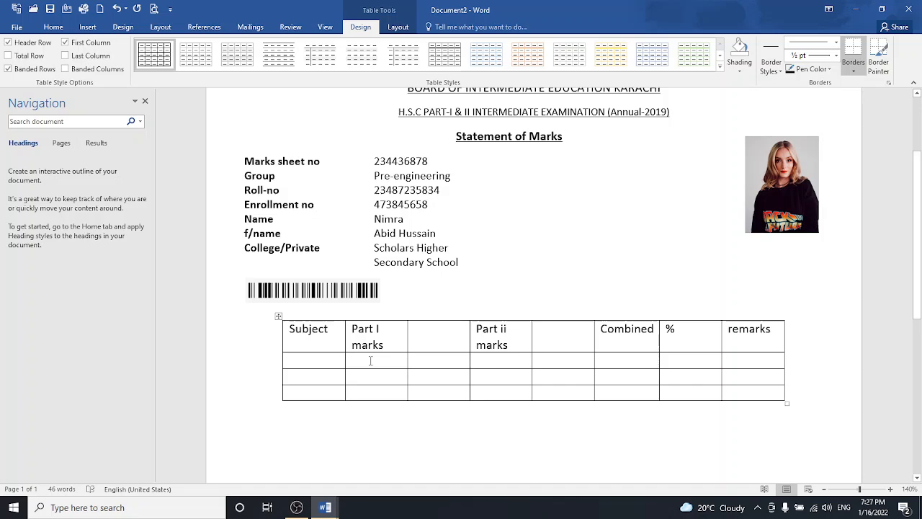
- Type 'max' and 'secured' subheadings in the second row under each marks heading
type("max")
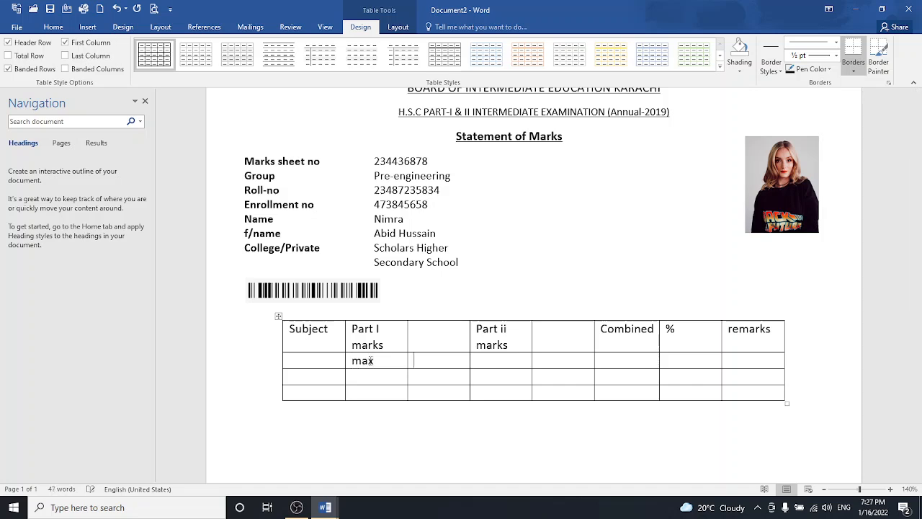
type("secured")
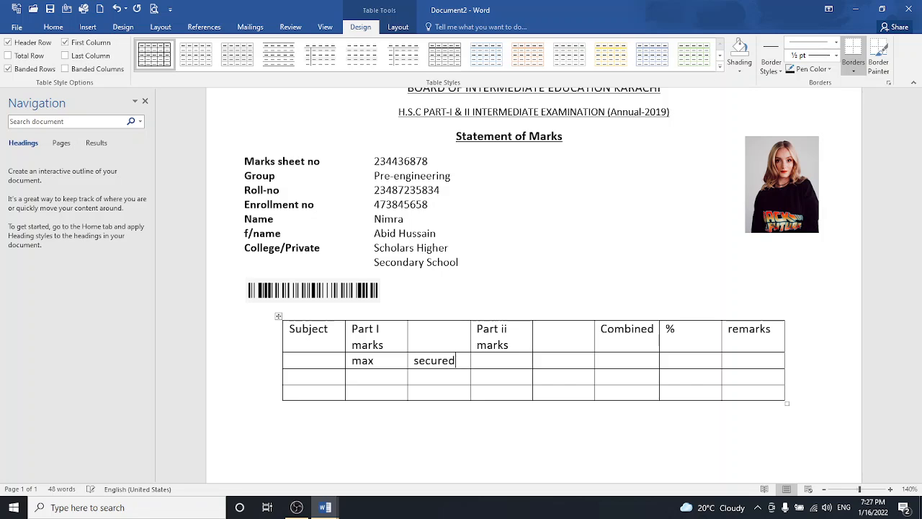
key("Tab")
type("max")
key("Tab")
type("secured")
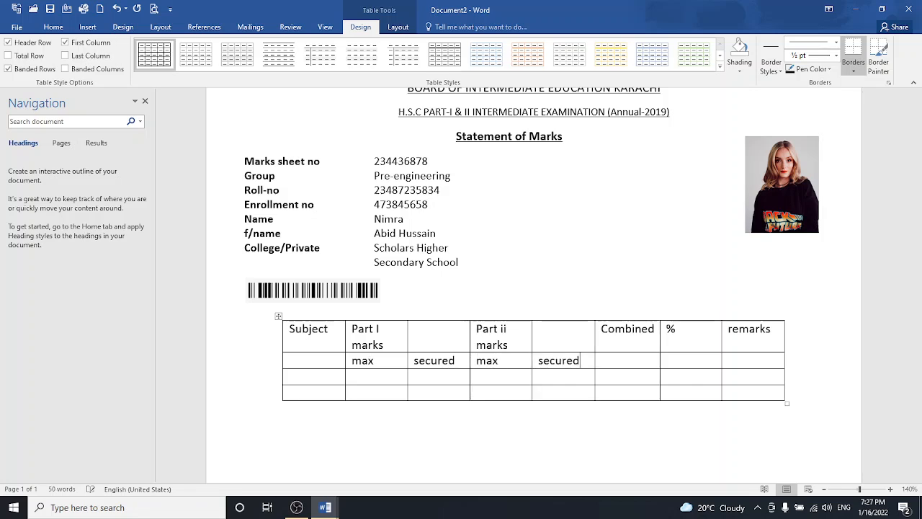
key("Tab")
type("max")
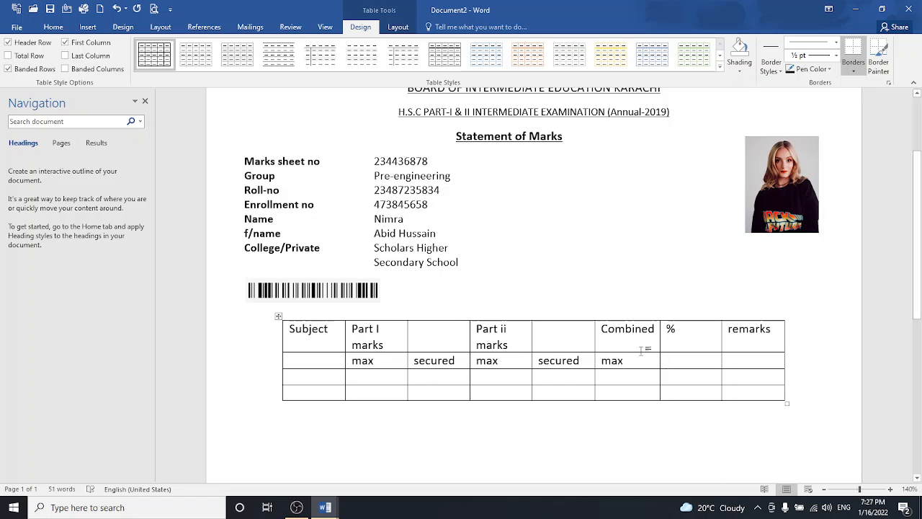
- Add a column after Combined and label it 'secured' in the second row
left_click(659, 316)
left_click(655, 365)
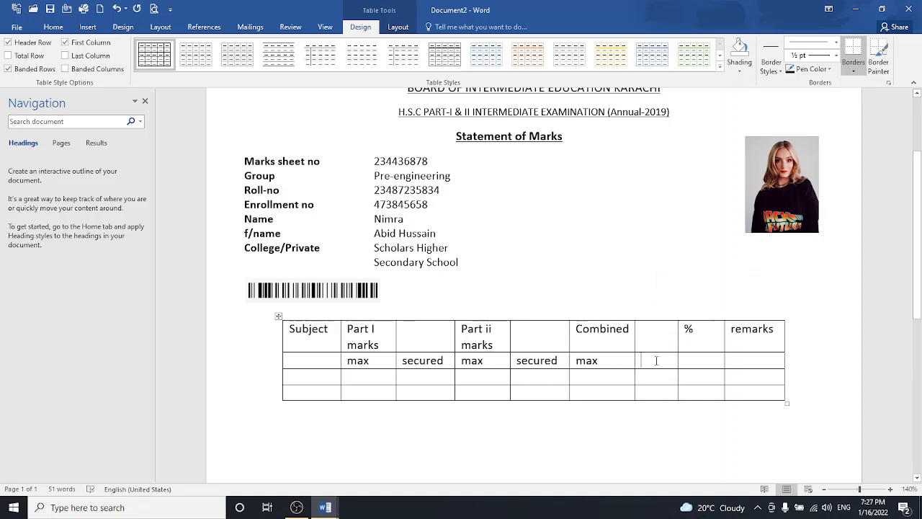
type("secured")
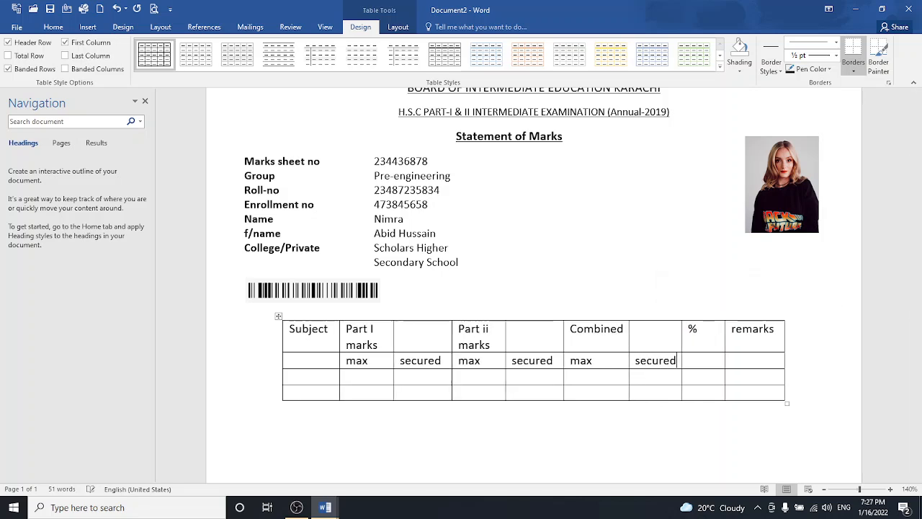
- Merge the Part I marks header cell with the blank cell to its right
left_click_drag(362, 333, 422, 337)
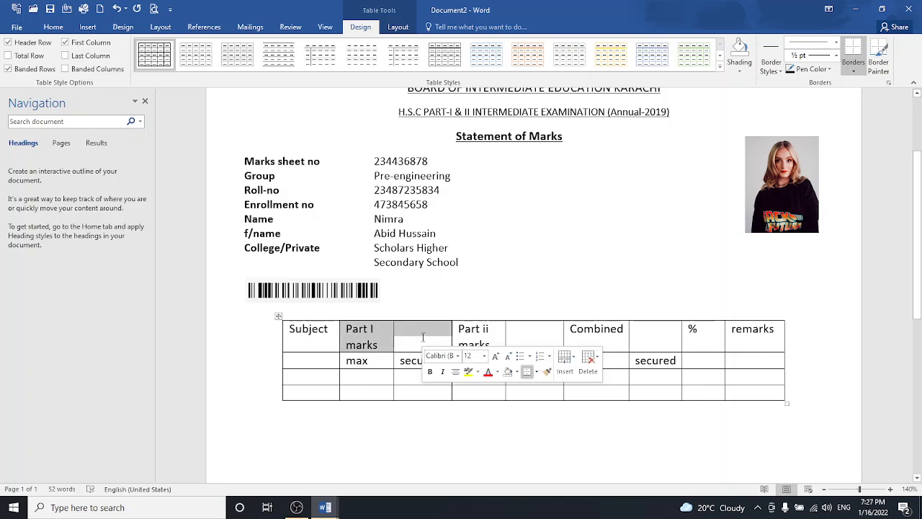
right_click(420, 337)
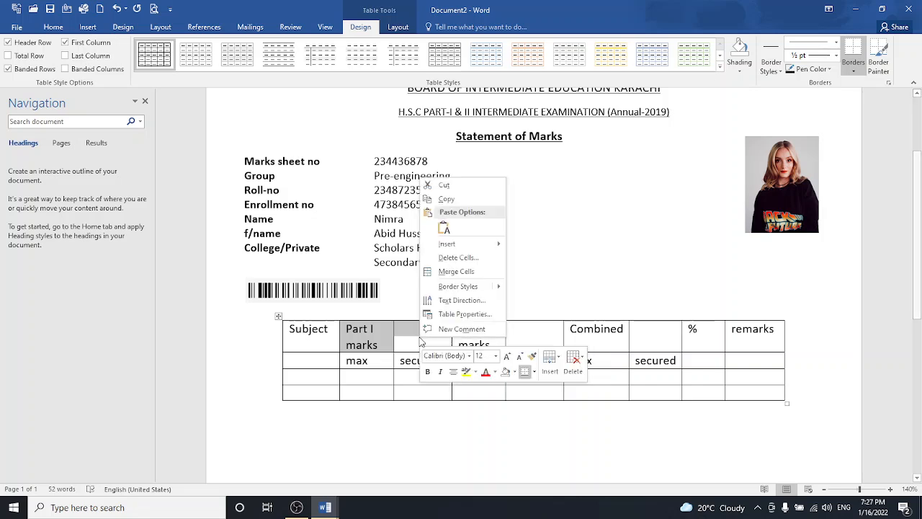
left_click(441, 271)
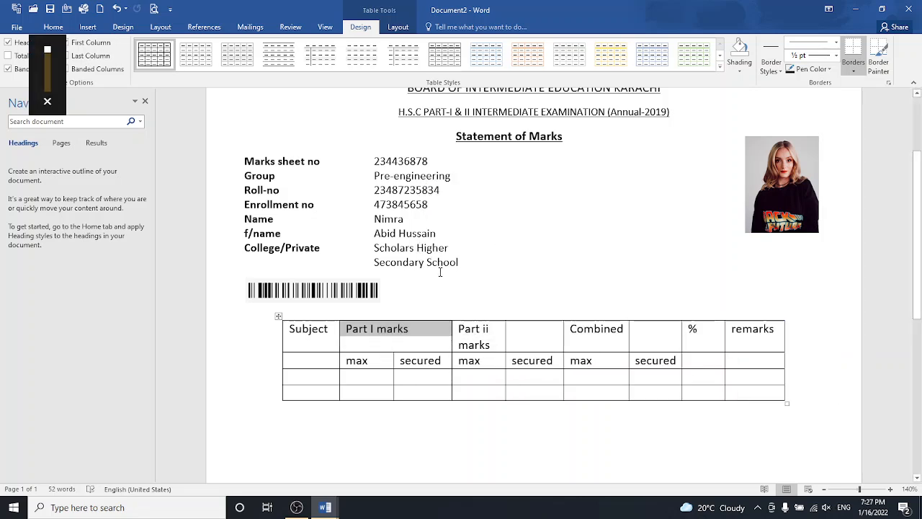
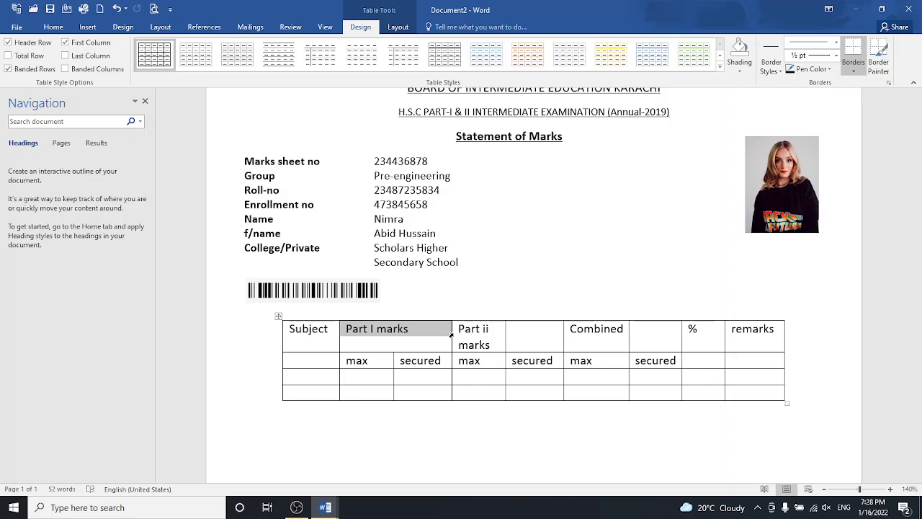
- Merge the 'Part ii marks' header and then the 'Combined' header each with its blank neighbouring cell
key("XF86AudioRaiseVolume")
left_click_drag(472, 335, 530, 337)
right_click(529, 336)
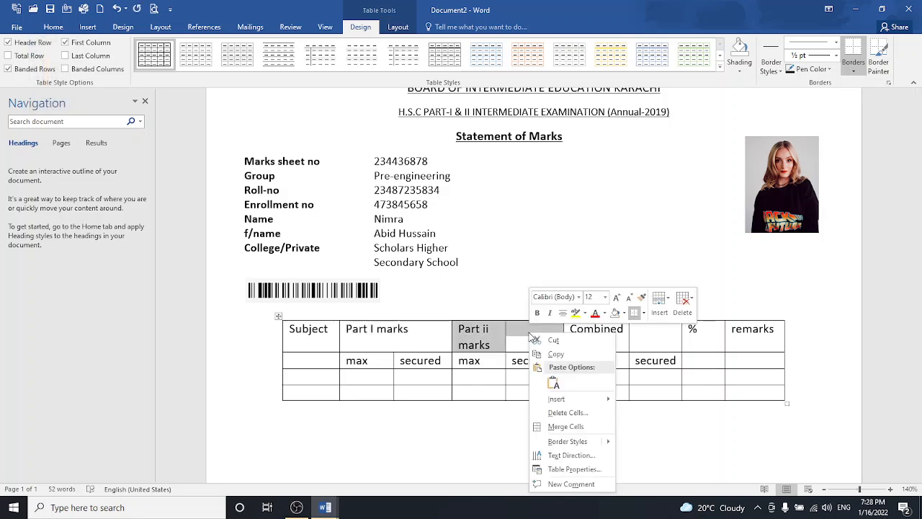
left_click(555, 426)
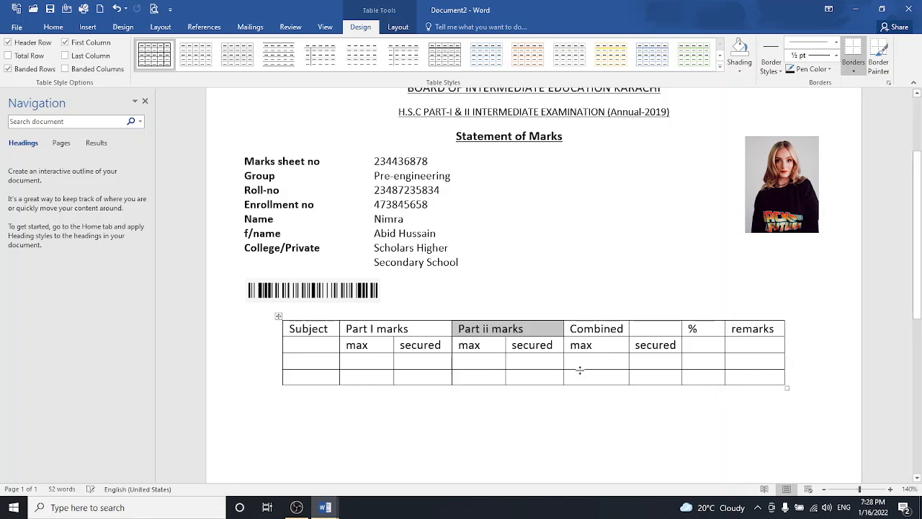
left_click_drag(599, 328, 658, 333)
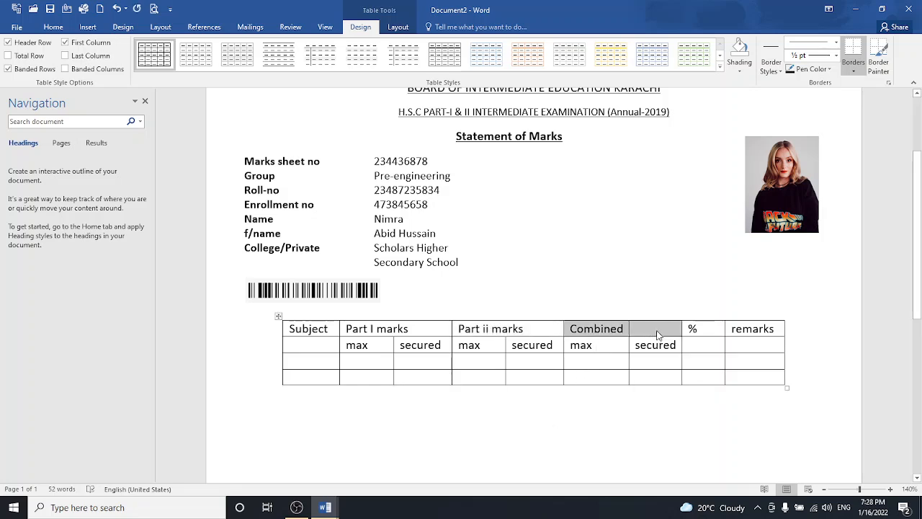
right_click(657, 333)
left_click(680, 424)
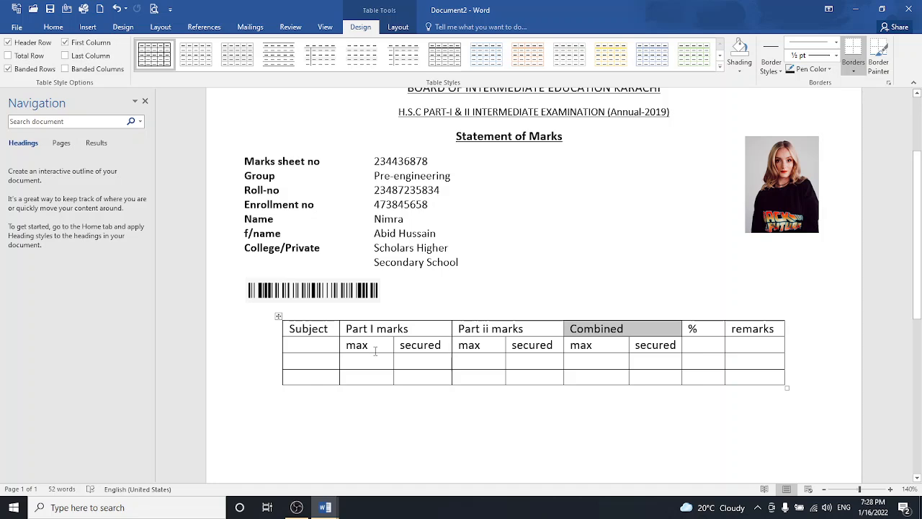
- Add two empty rows to the bottom of the marks table
left_click(277, 385)
left_click(278, 385)
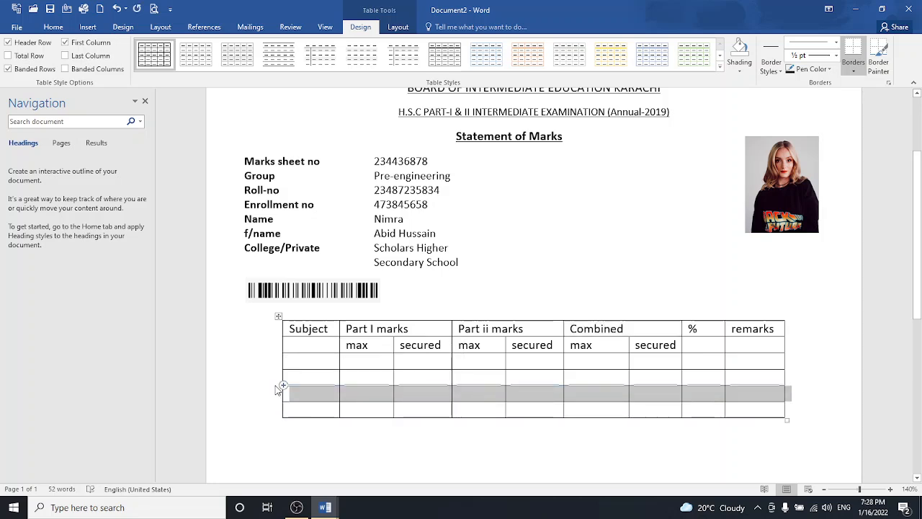
left_click(357, 395)
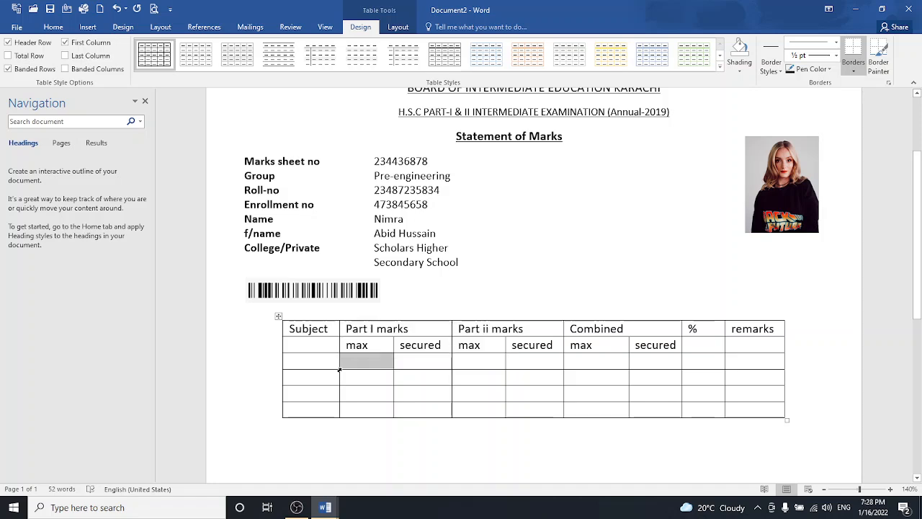
- Split the first data row's Part I max and secured cells into two columns each
right_click(339, 369)
left_click(365, 303)
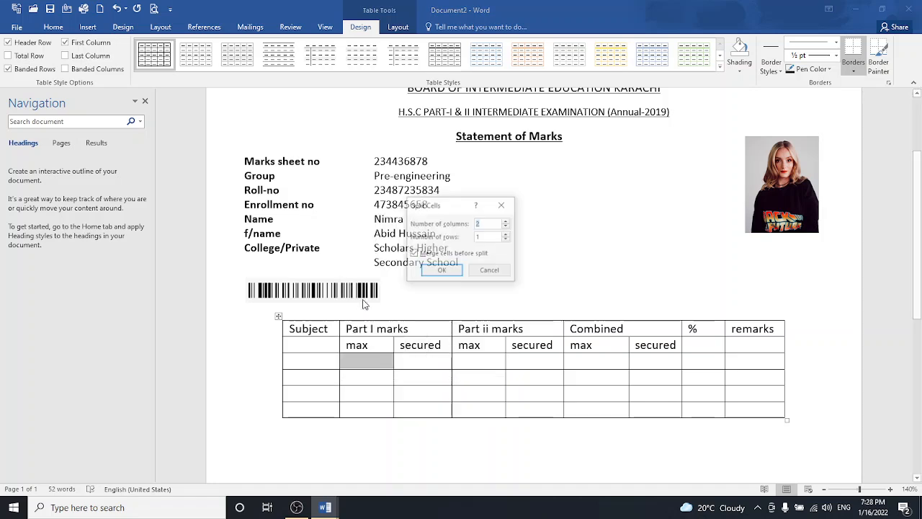
left_click(436, 271)
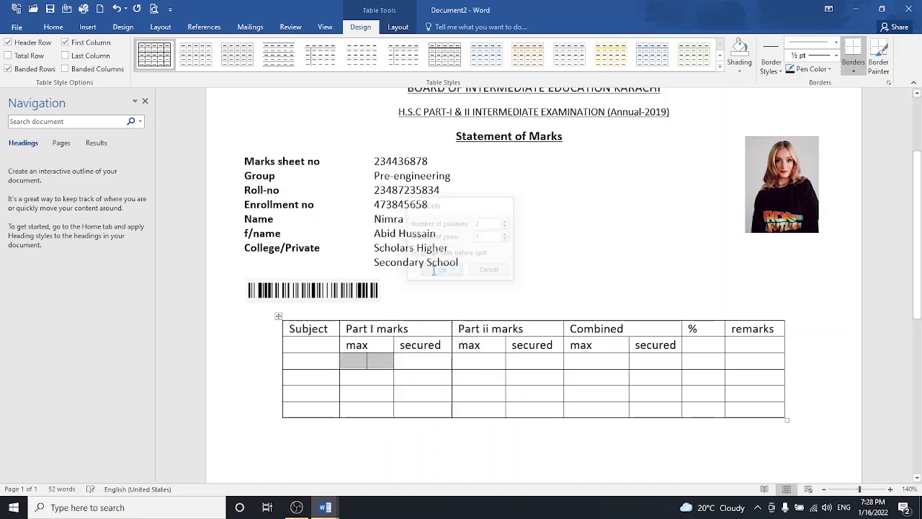
right_click(393, 367)
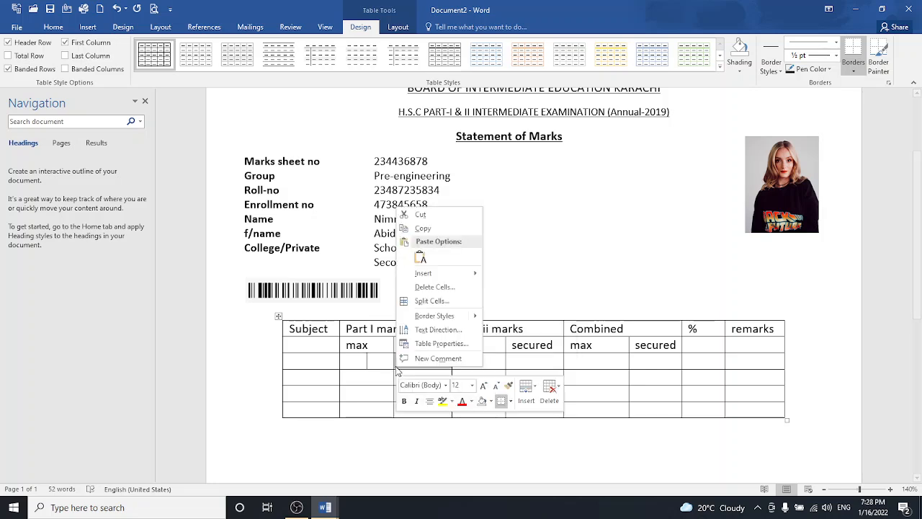
left_click(427, 302)
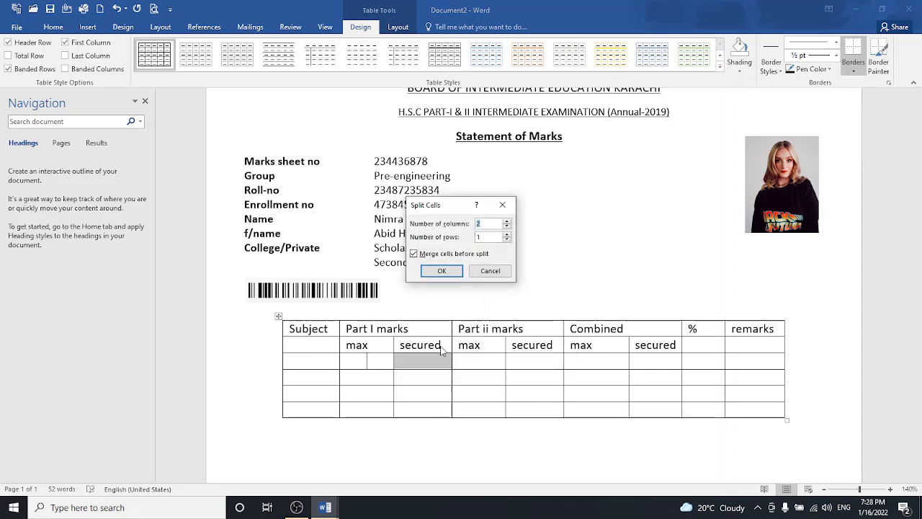
left_click(435, 278)
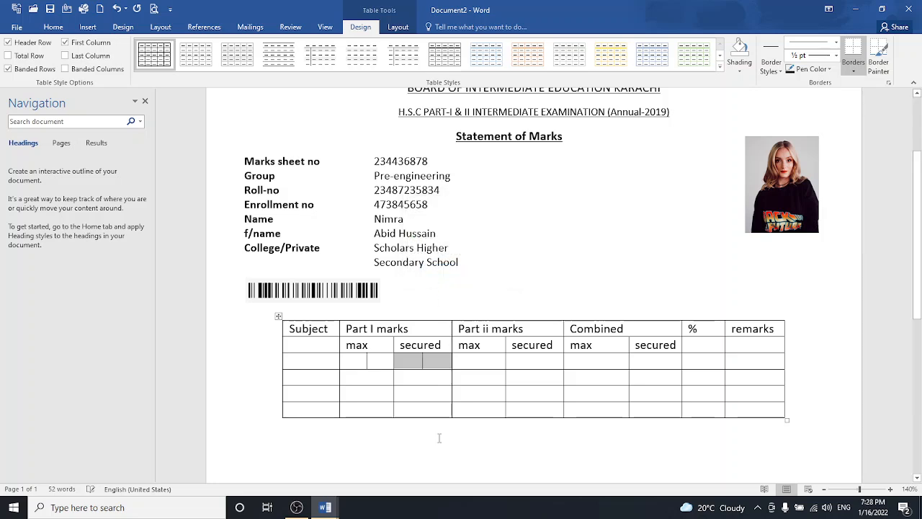
left_click(441, 476)
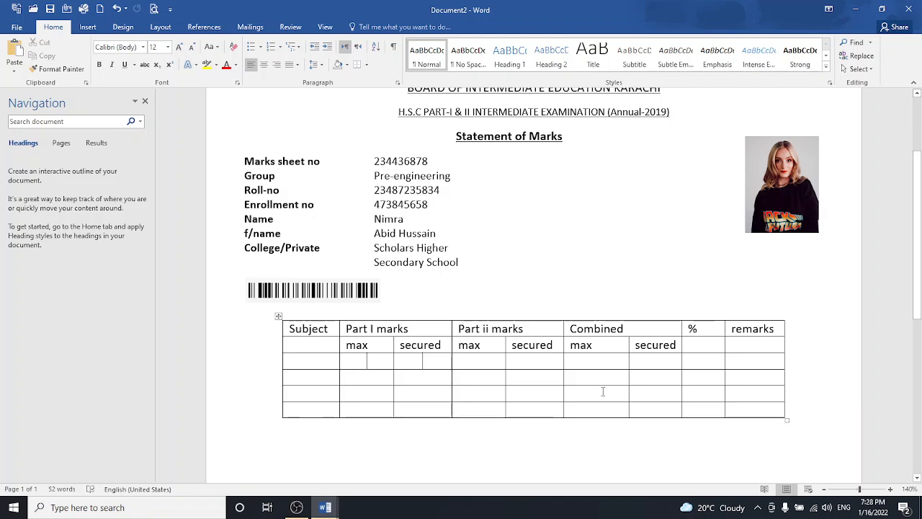
- Add four more empty rows to the bottom of the marks table
scroll(432, 346, "down", 3)
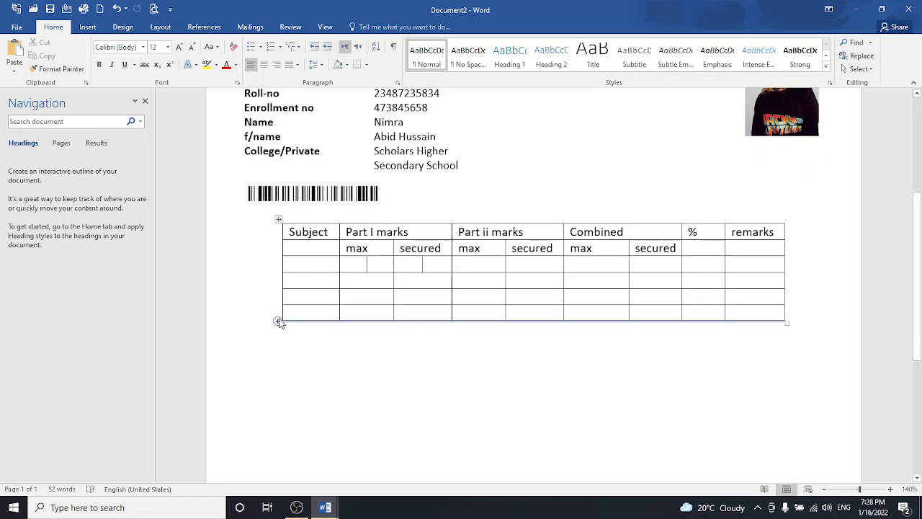
left_click(278, 321)
left_click(278, 321)
left_click(278, 321)
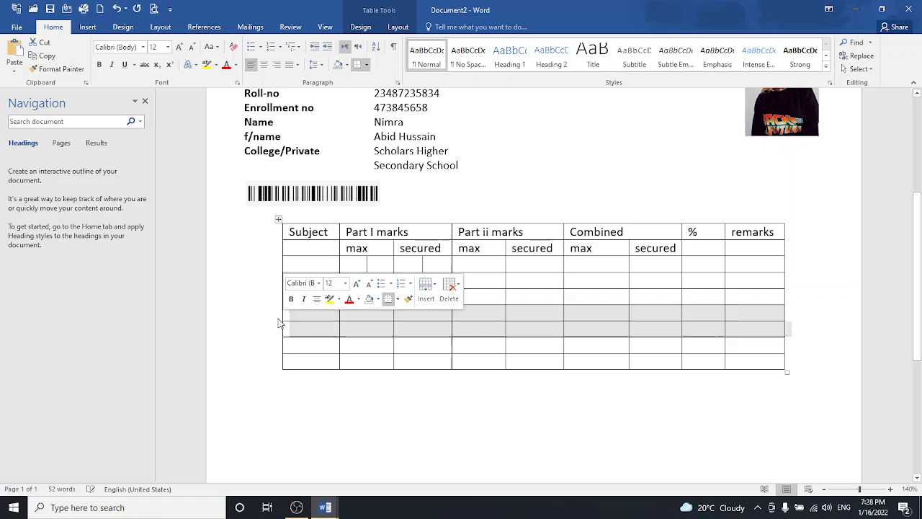
left_click(278, 321)
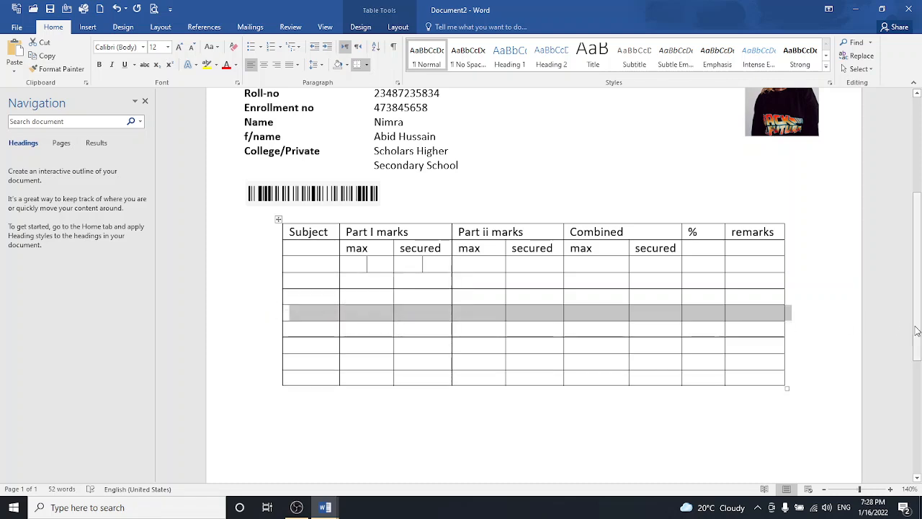
- Add a blank line beneath the marks table and bring up the Insert features
scroll(919, 351, "down", 1)
scroll(919, 351, "down", 6)
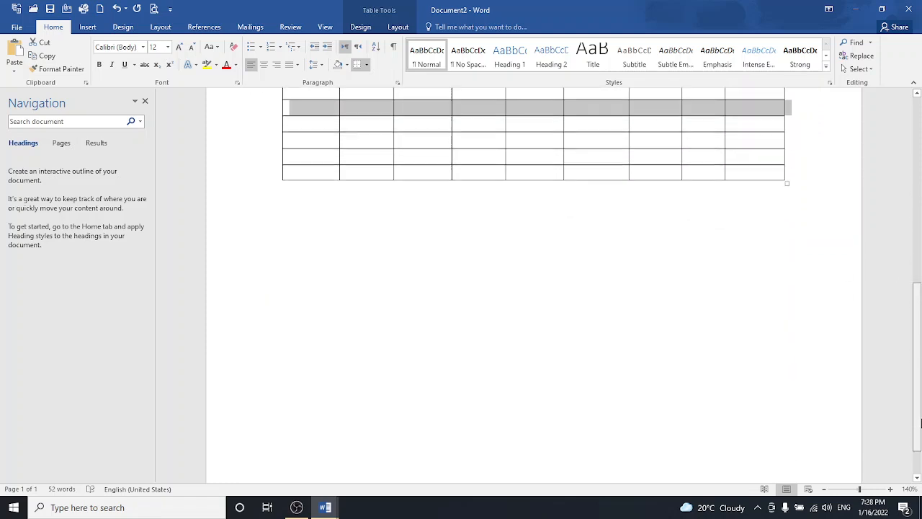
scroll(917, 352, "up", 2)
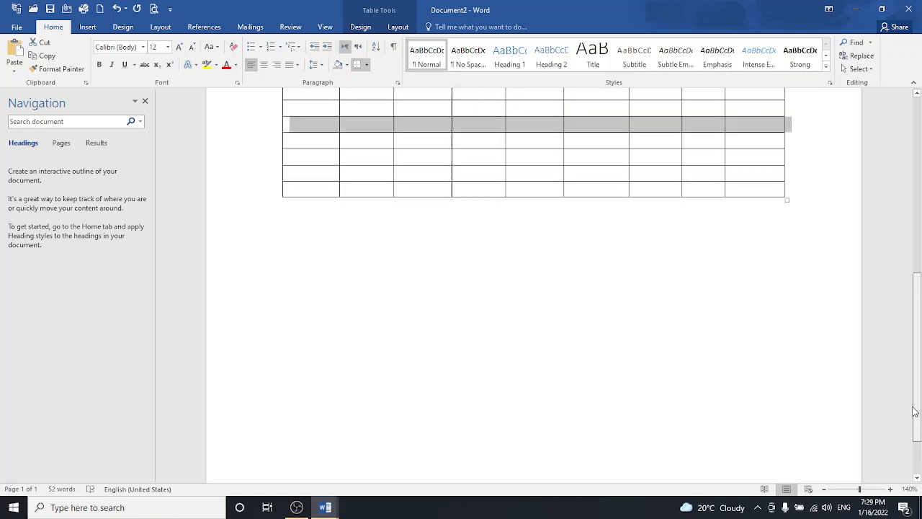
left_click(333, 236)
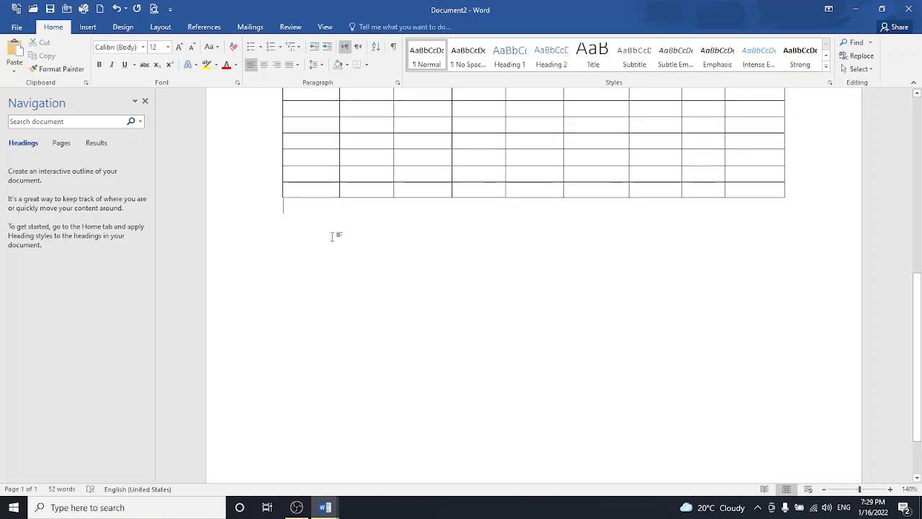
key("Return")
key("Return")
key("Return")
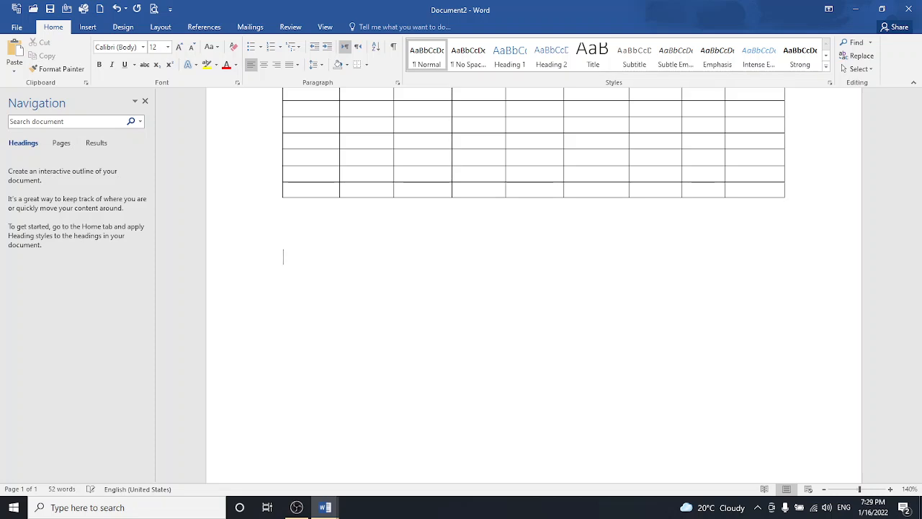
left_click(88, 27)
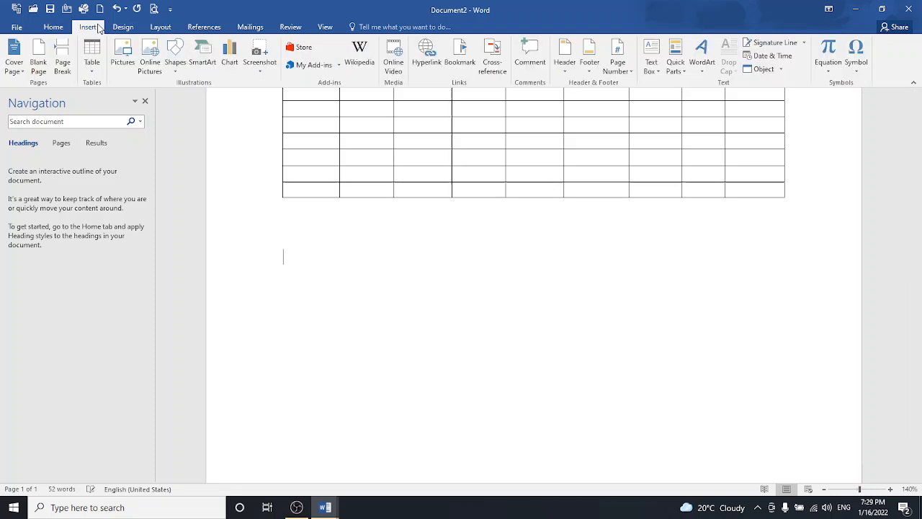
- Insert a signature line with the signer's name and title 'Prepared by IT department'
left_click(775, 45)
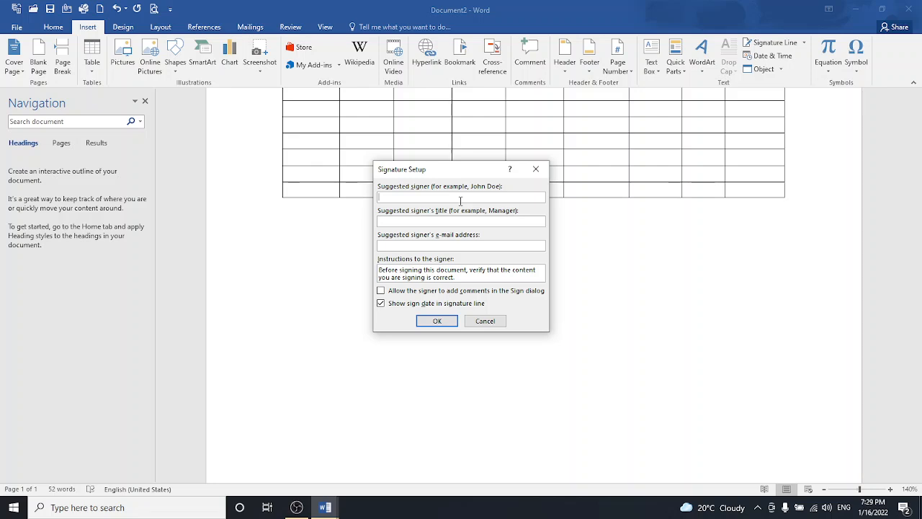
left_click(448, 223)
left_click(449, 225)
type("Prepared by IT departmne")
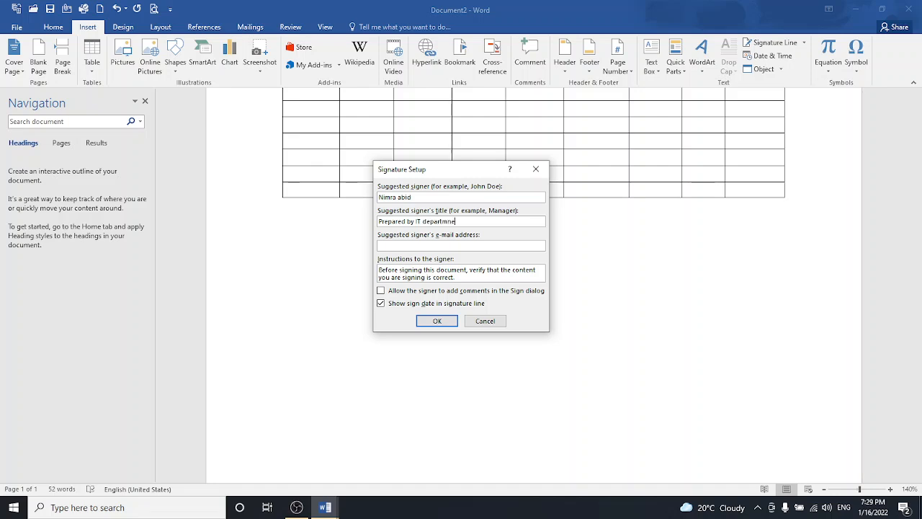
key("BackSpace")
key("BackSpace")
key("BackSpace")
type("en")
left_click(447, 246)
left_click(441, 320)
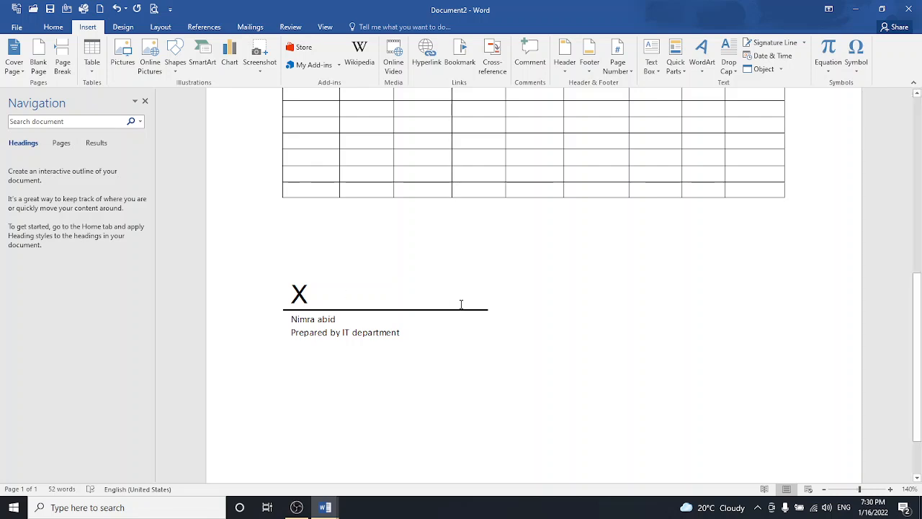
- Insert a second signature line with the controller's name and title 'CONTROLLER OF EXAMINATION'
left_click(762, 43)
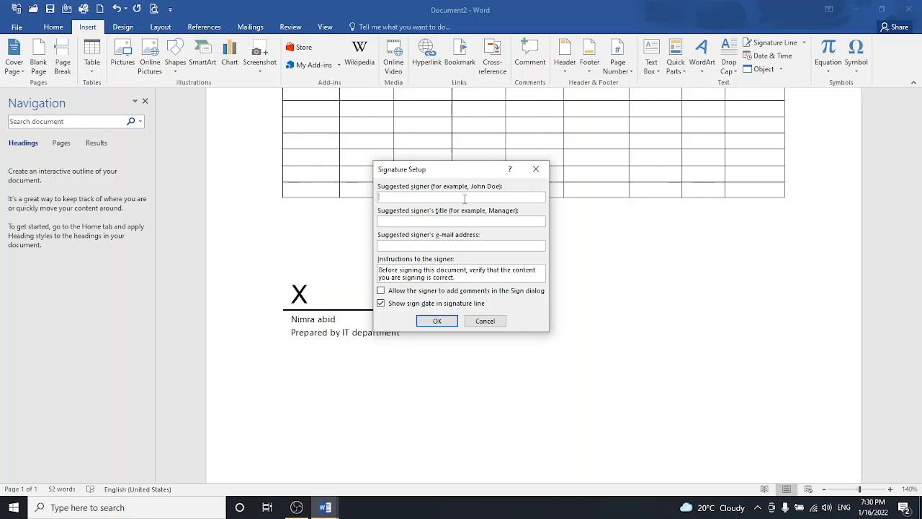
type("sana")
key("BackSpace")
key("BackSpace")
key("BackSpace")
left_click(458, 221)
type("CONTROLLER OF E")
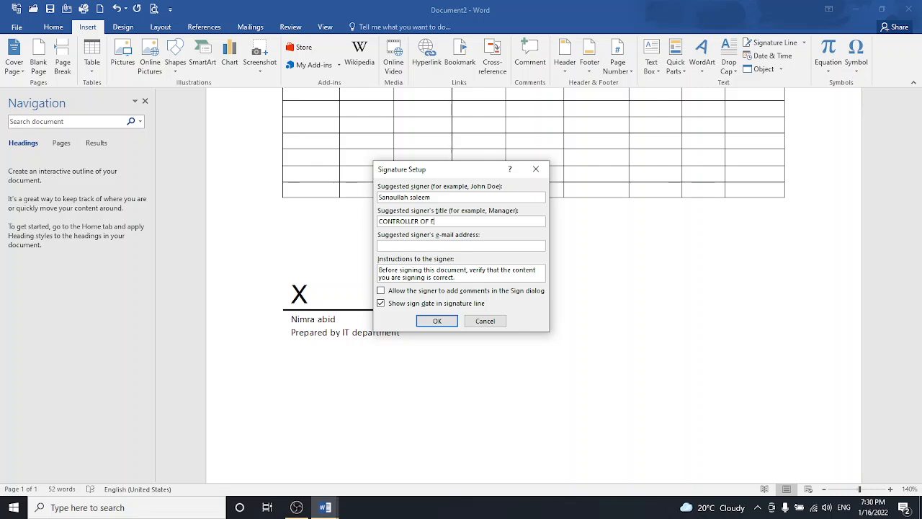
type("XAMINATION")
left_click(438, 321)
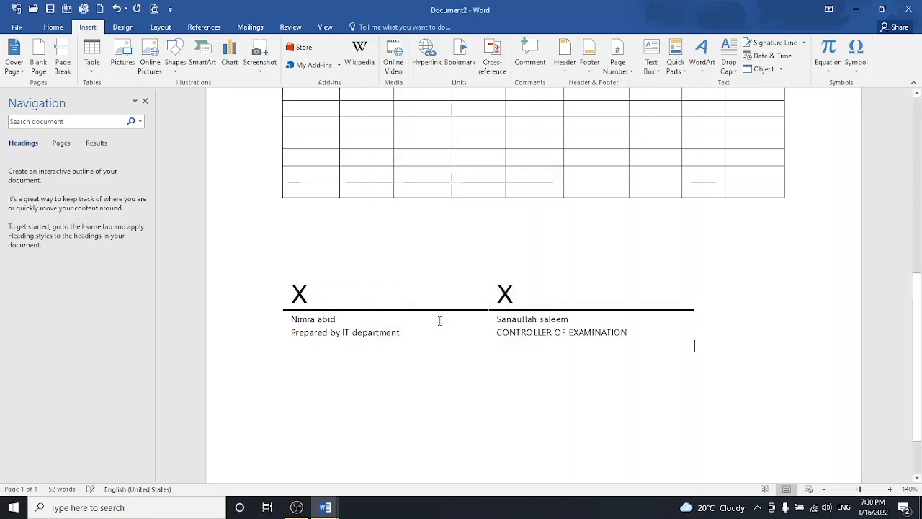
- Move the controller's signature up beside the first one and add a new line below
left_click(492, 312)
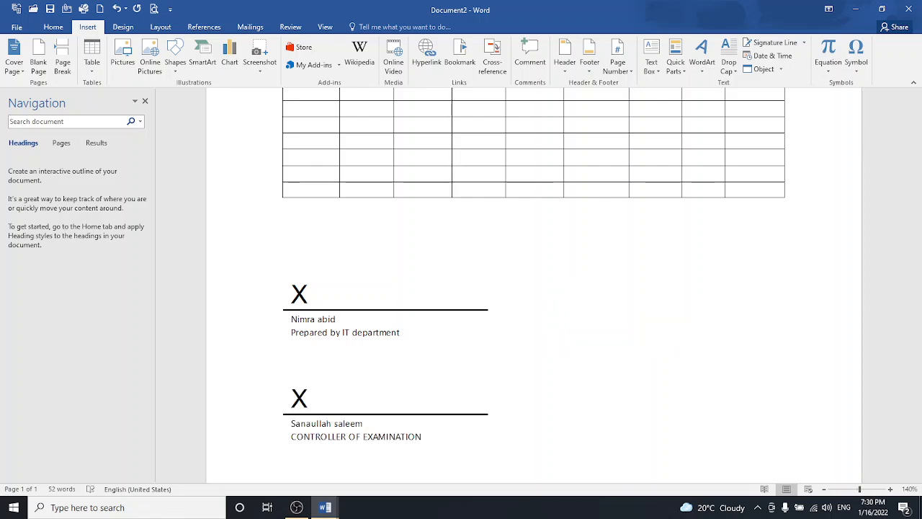
key("BackSpace")
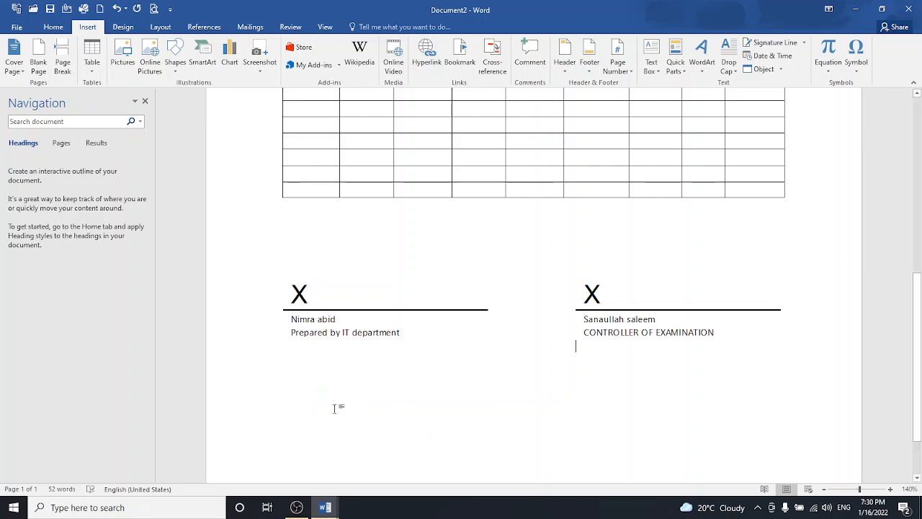
key("BackSpace")
key("Return")
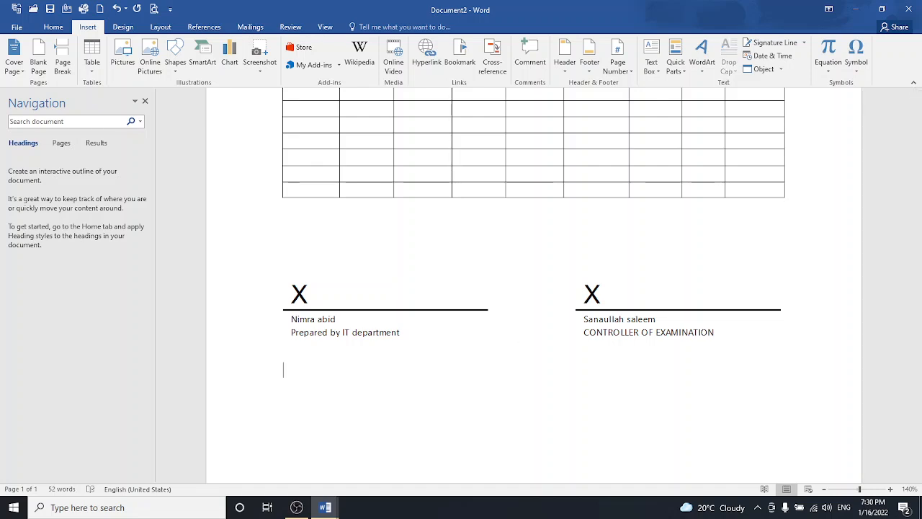
left_click(767, 43)
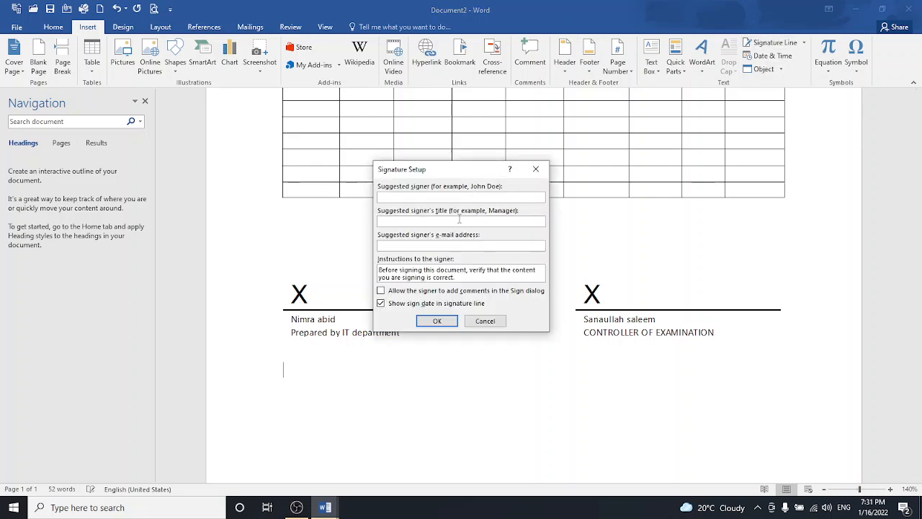
type("c")
type("Che")
type("cked b")
type("y")
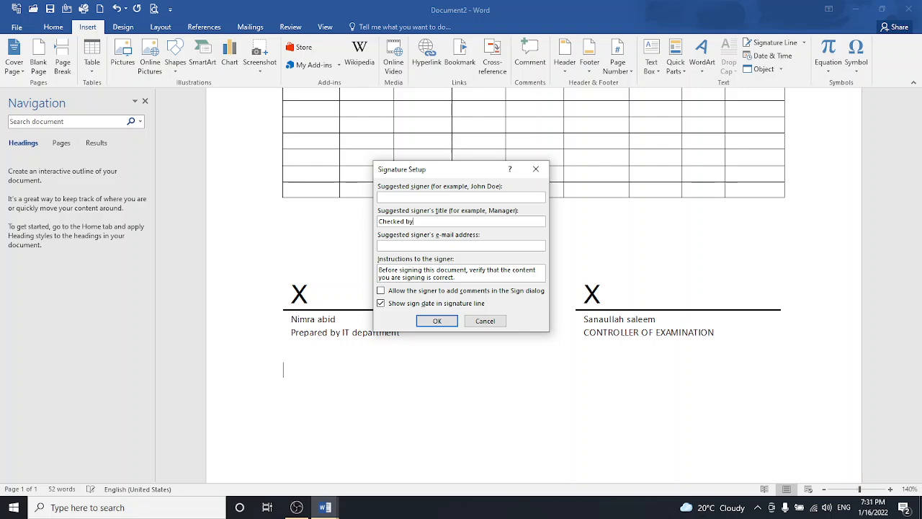
left_click(442, 322)
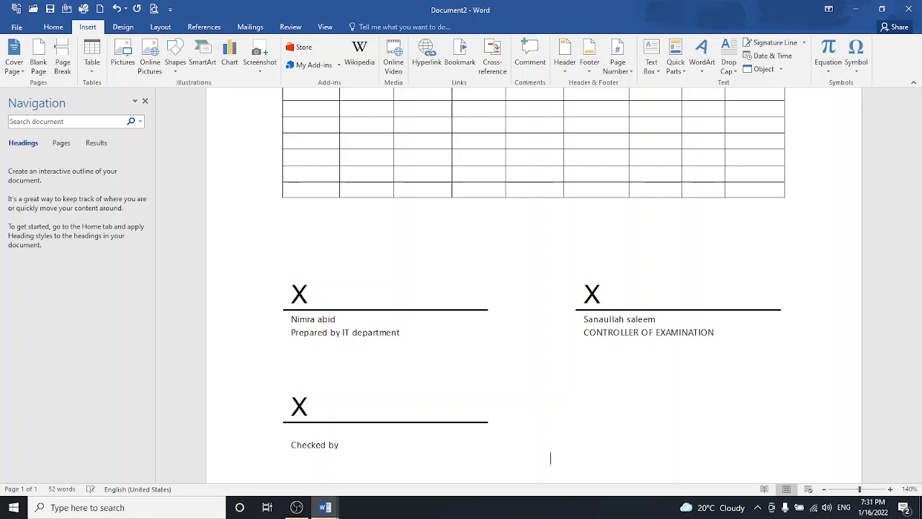
type("D")
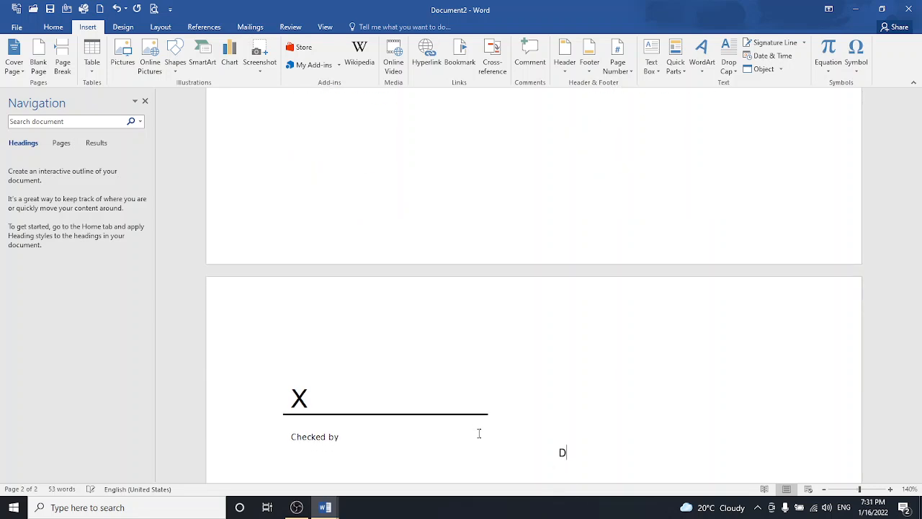
key("BackSpace")
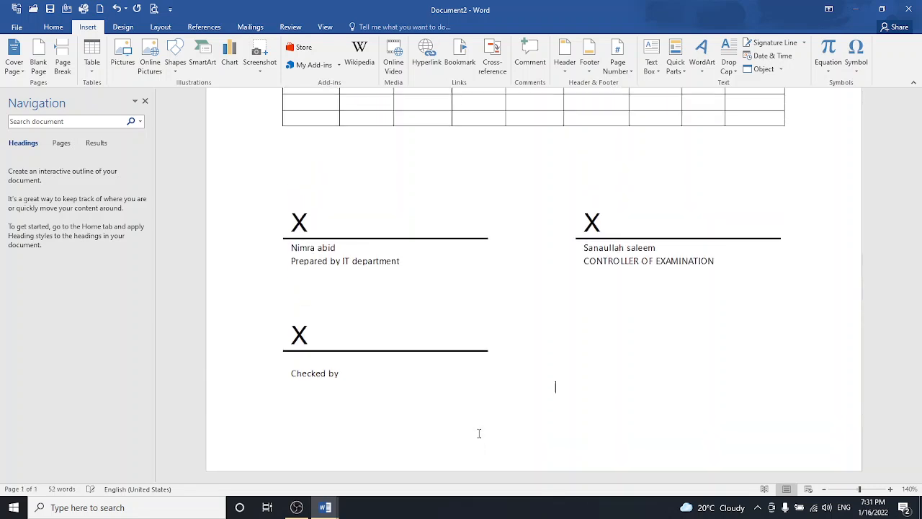
type("d")
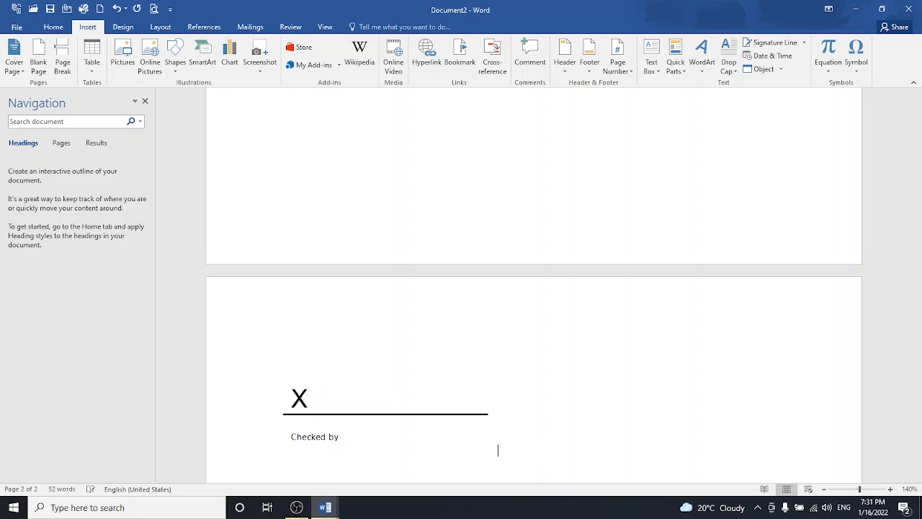
scroll(566, 274, "up", 4)
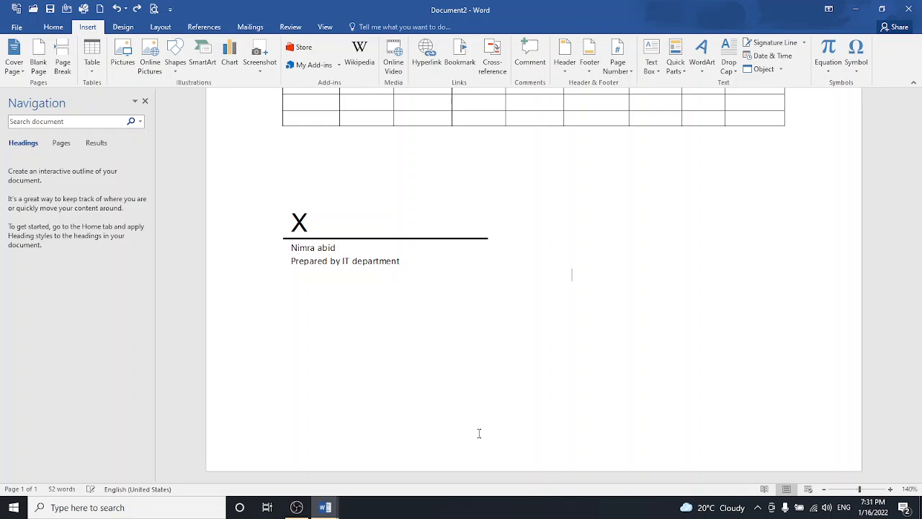
key("ctrl+v")
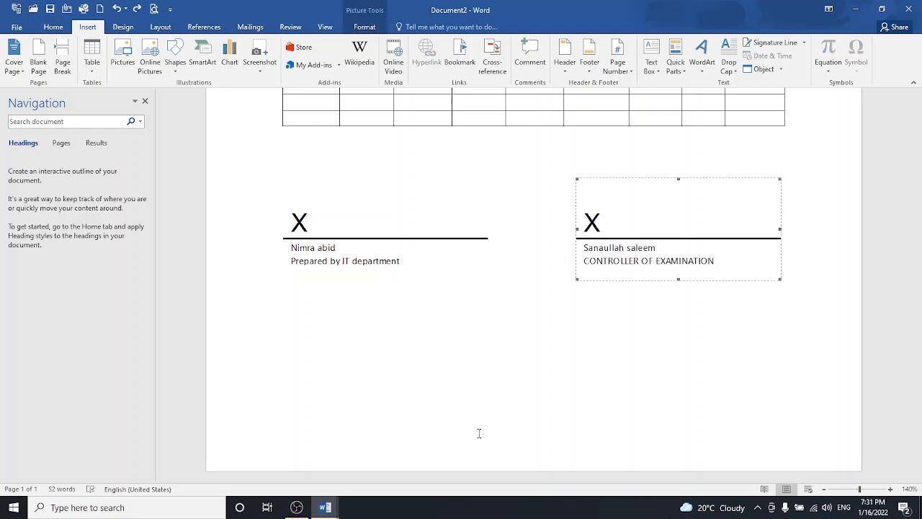
left_click(490, 401)
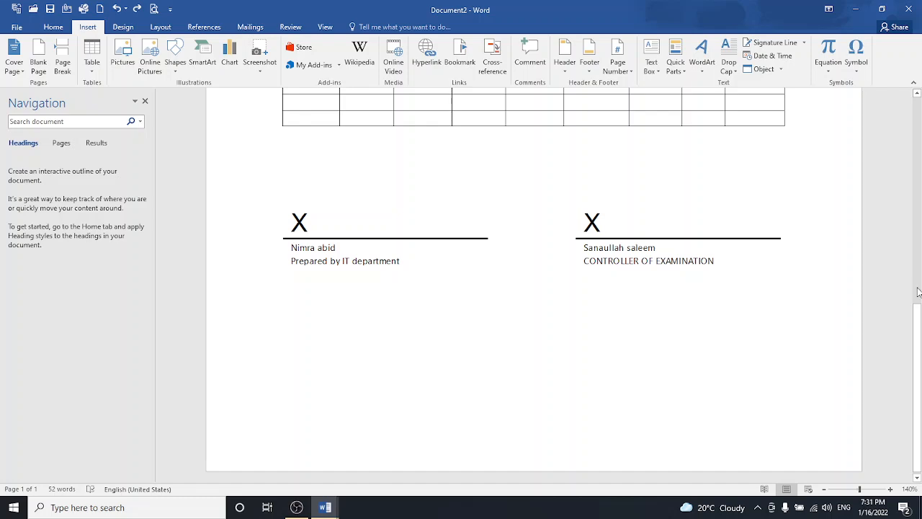
- Zoom out to about 73% to view the entire marks-statement page
mouse_move(911, 320)
left_mouse_down()
mouse_move(912, 133)
mouse_move(920, 330)
left_mouse_up()
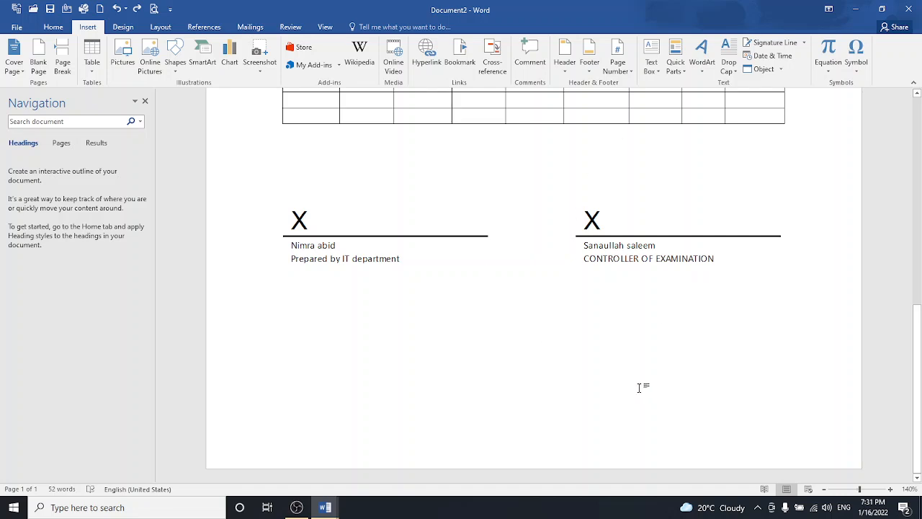
left_click_drag(919, 396, 915, 333)
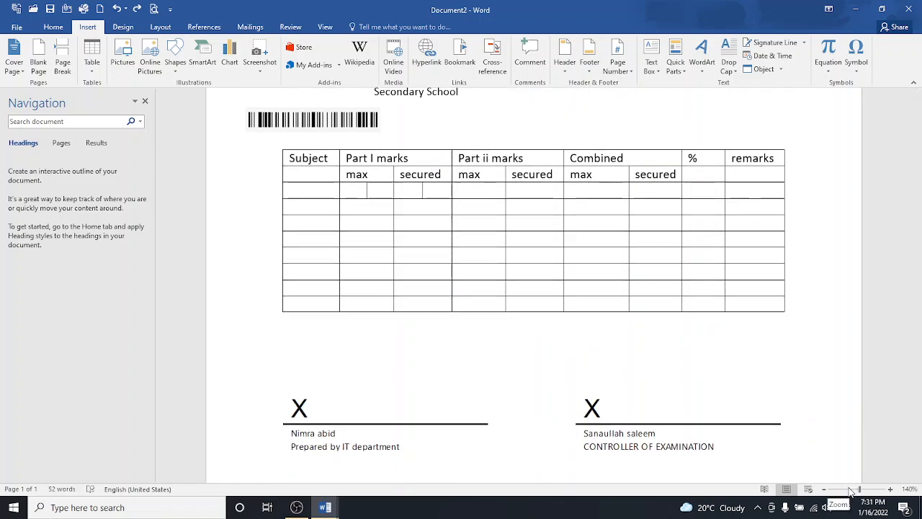
left_click(850, 490)
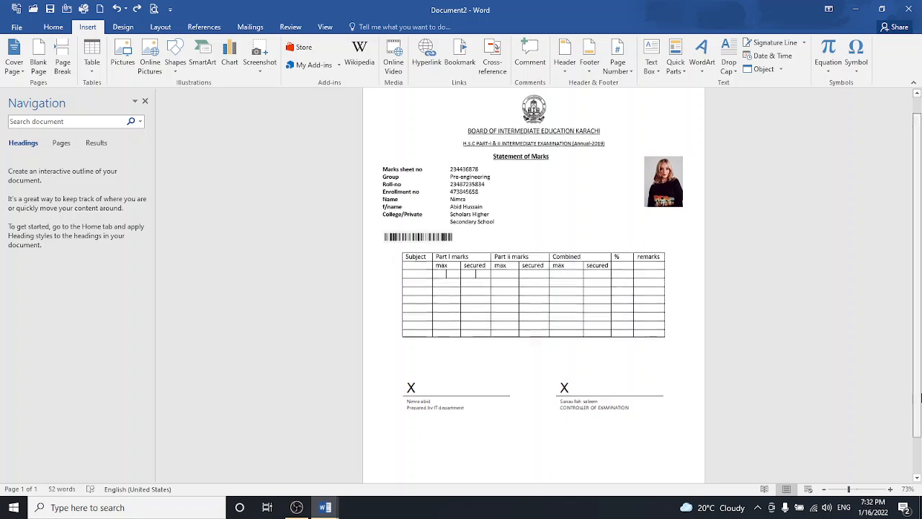
left_click_drag(920, 389, 920, 455)
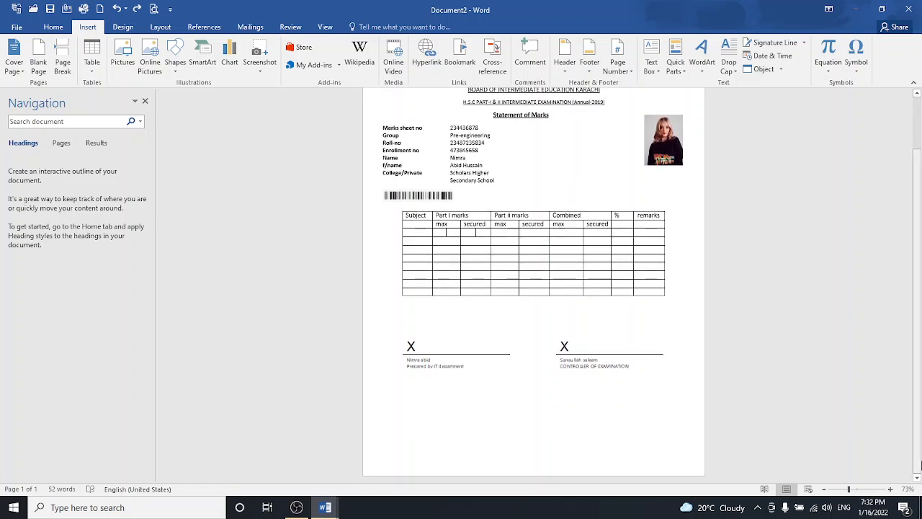
scroll(920, 465, "up", 2)
scroll(919, 464, "down", 2)
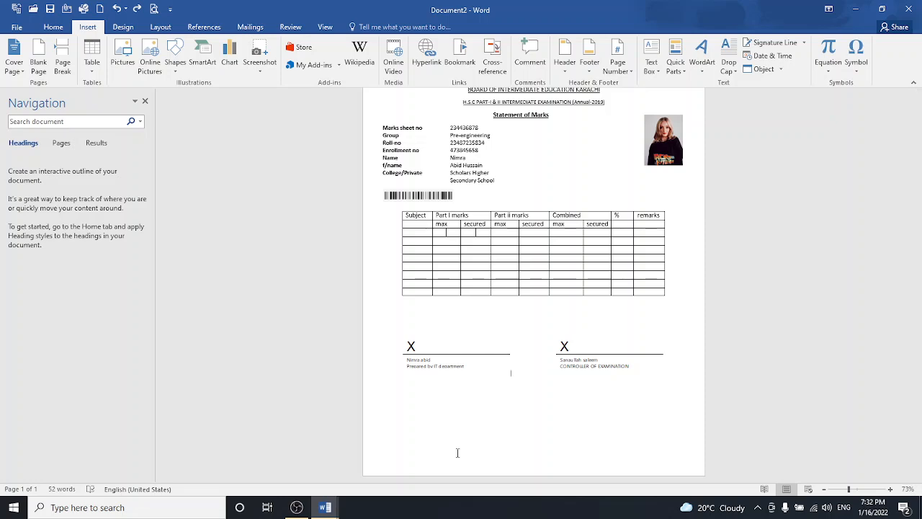
mouse_move(306, 507)
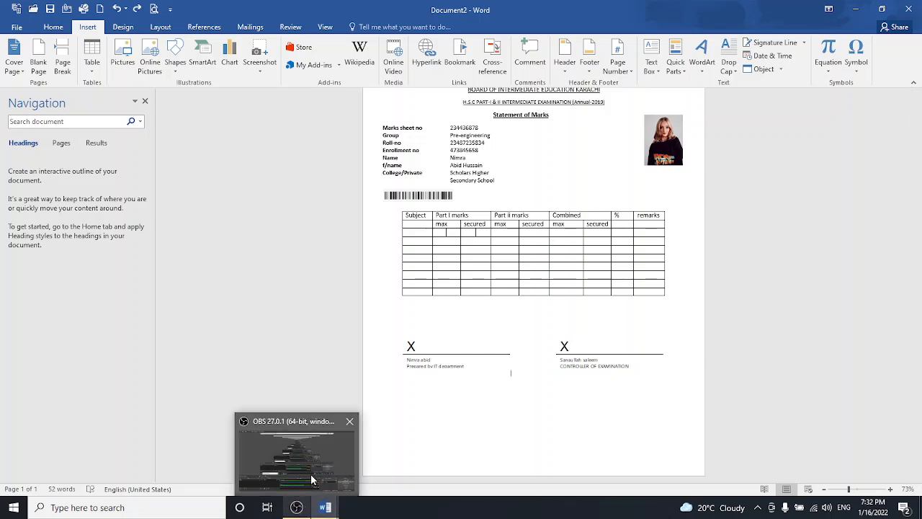